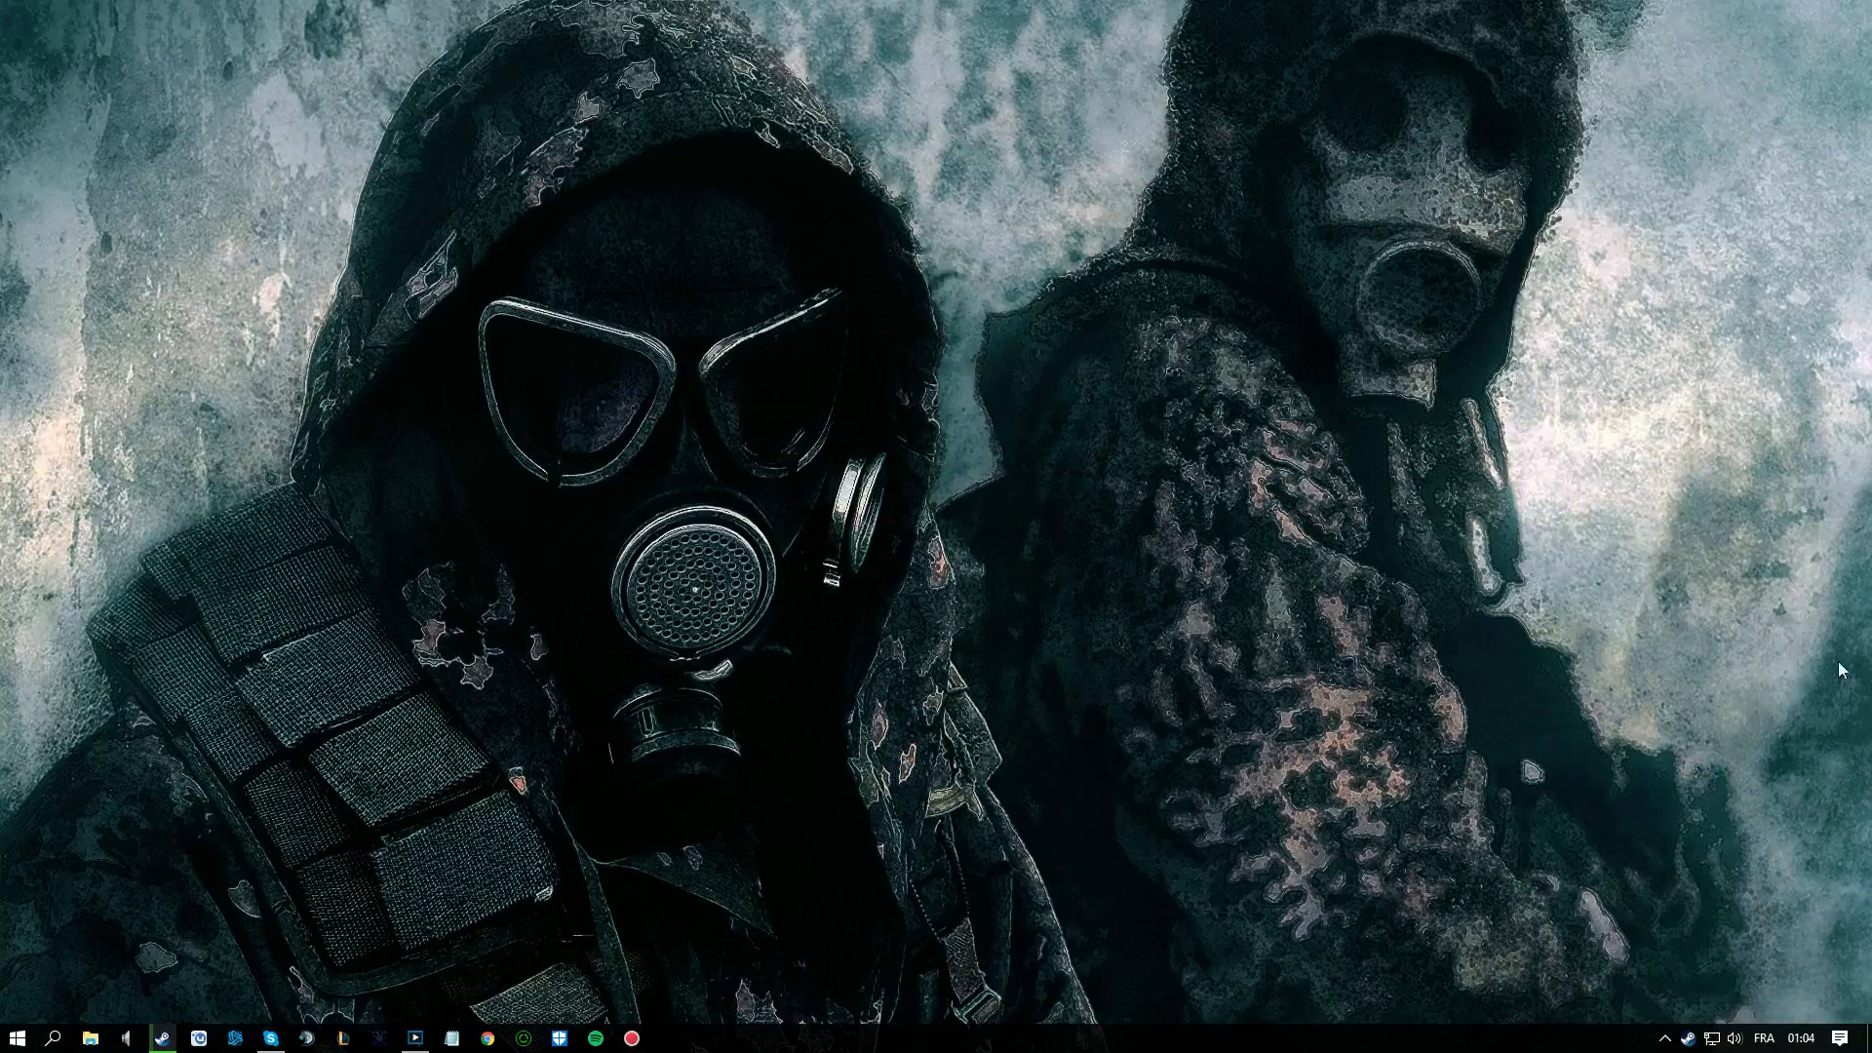
- Switch to Steam, view its store page in the current skin, and minimize the window
mouse_move(1801, 1038)
mouse_move(175, 1044)
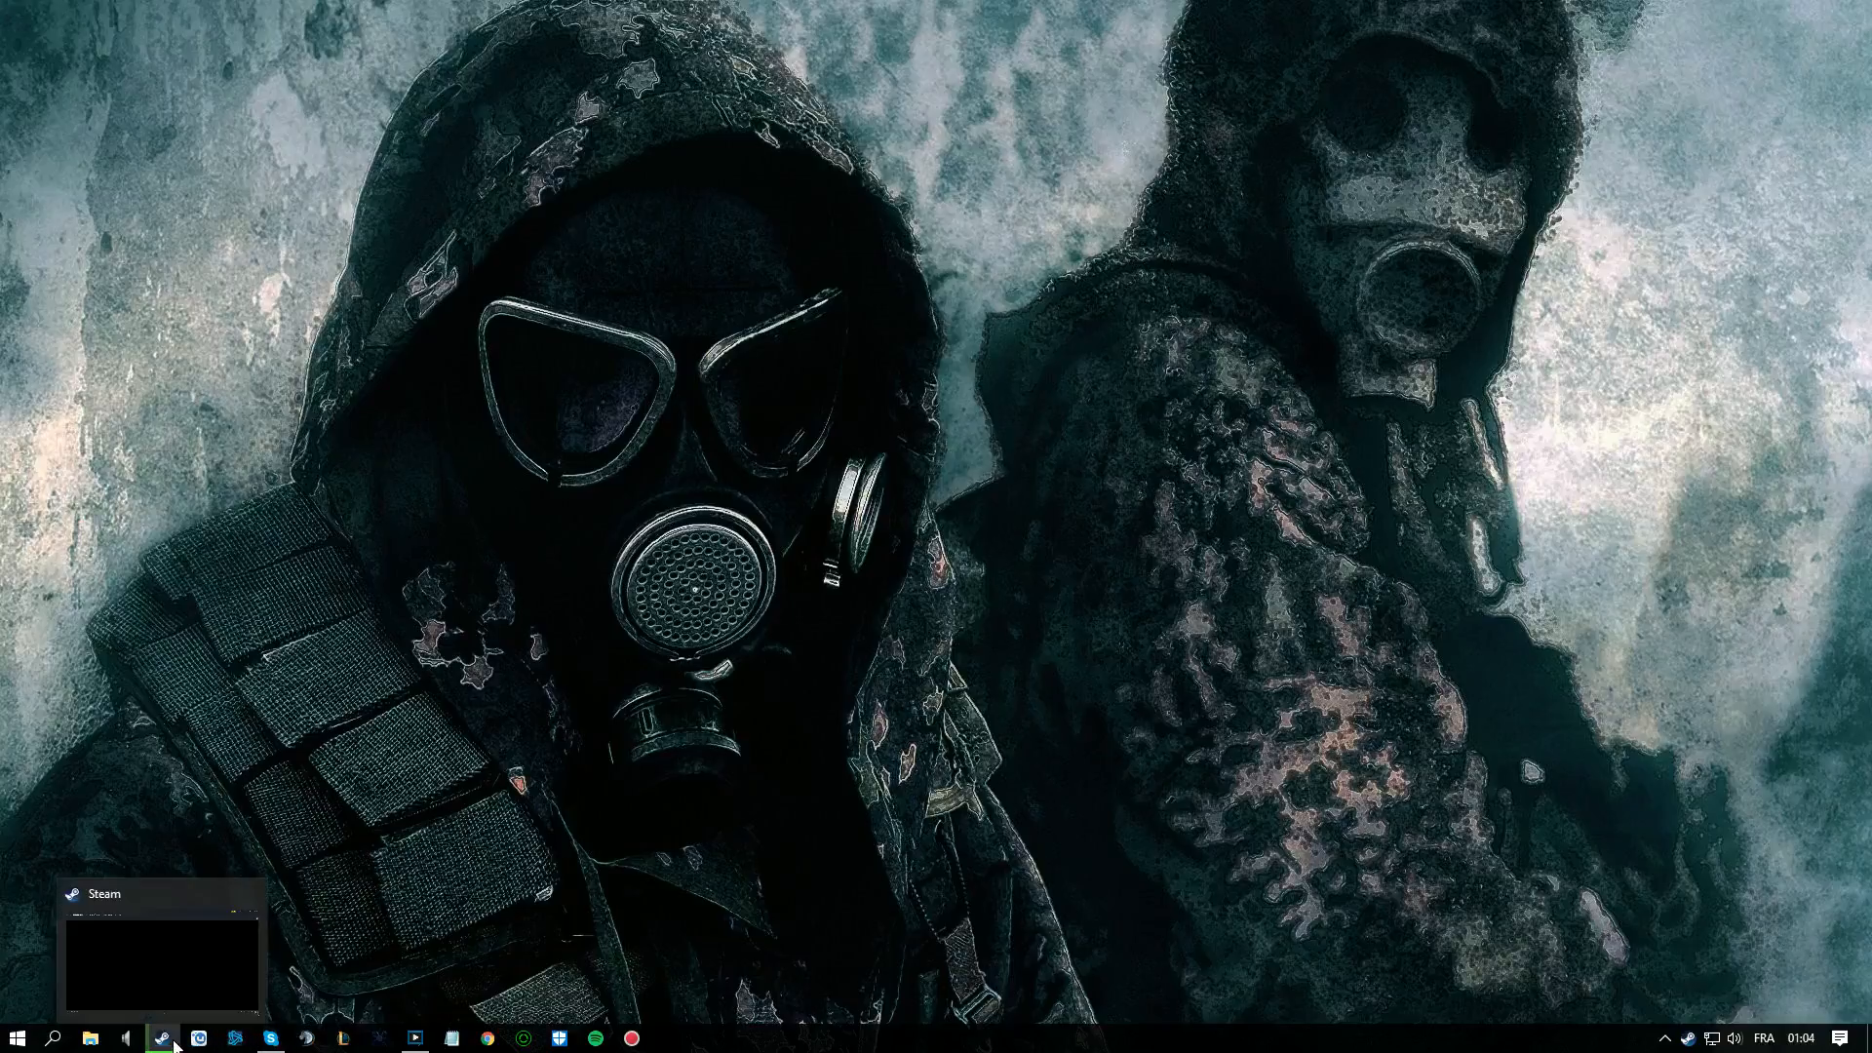
left_click(188, 983)
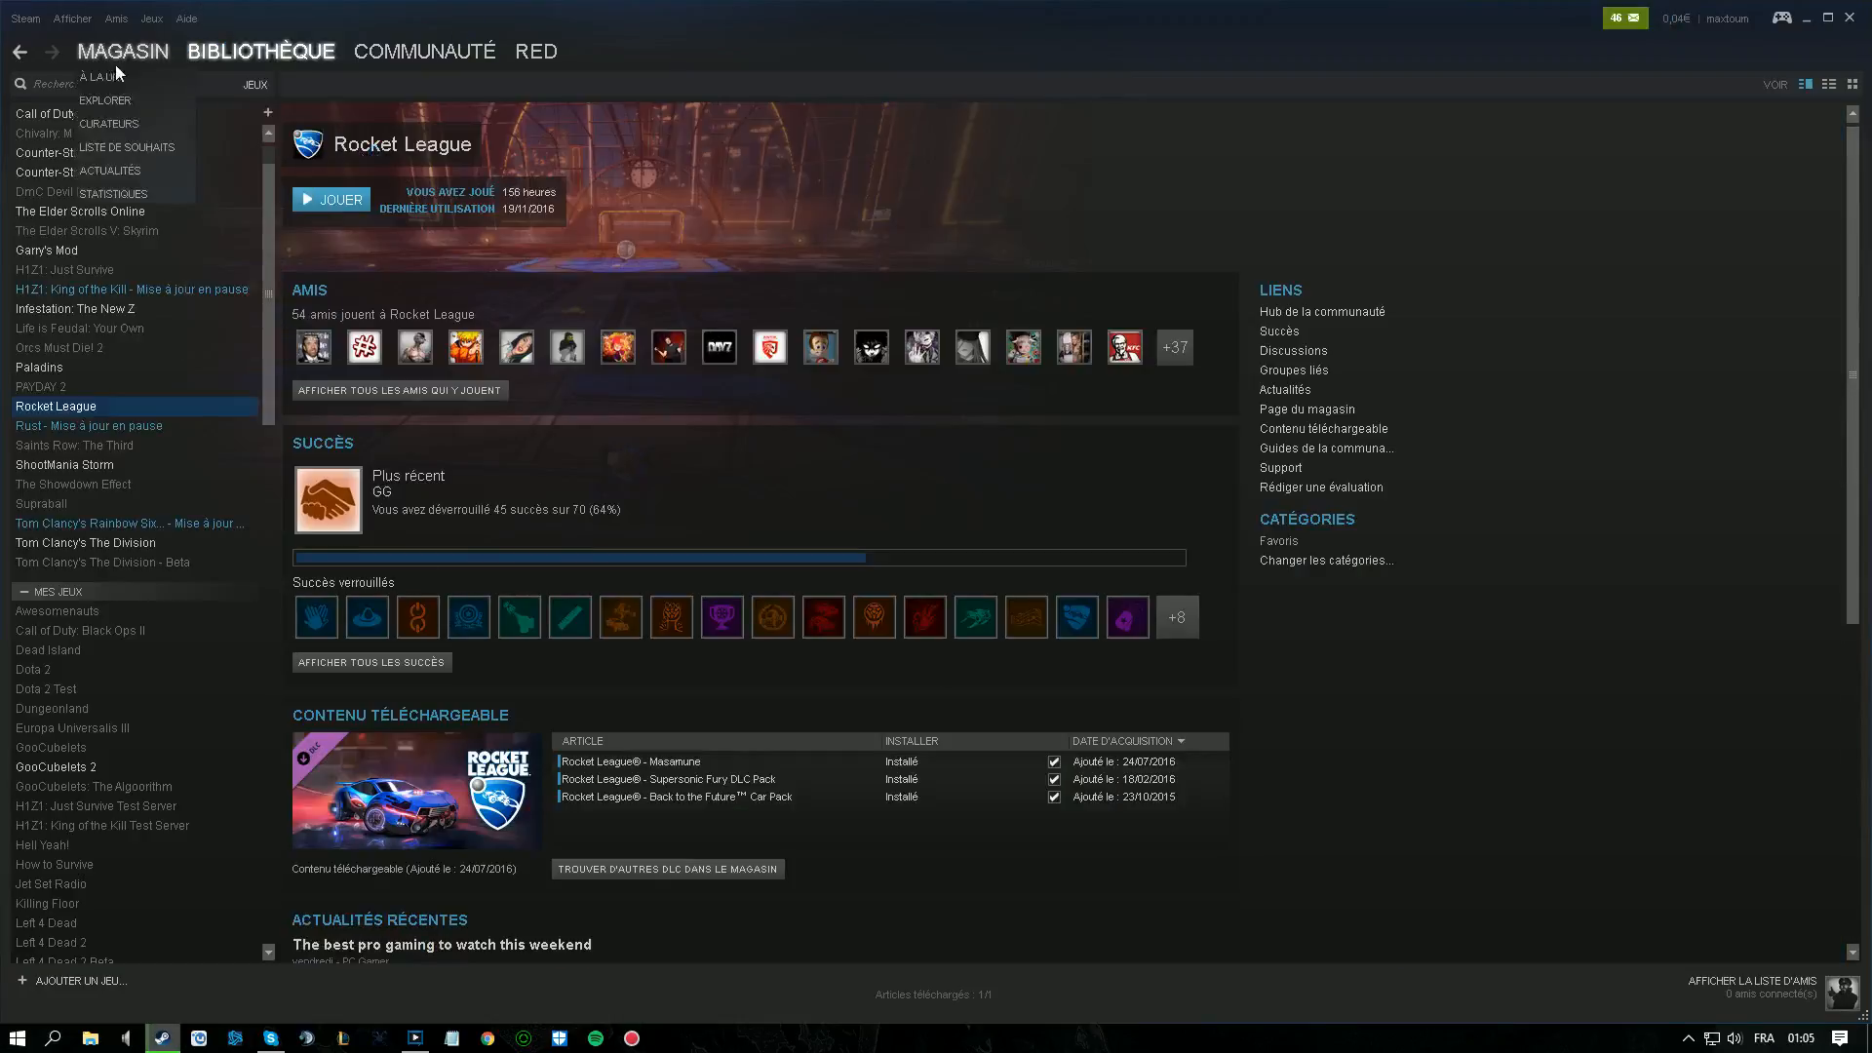
left_click(117, 58)
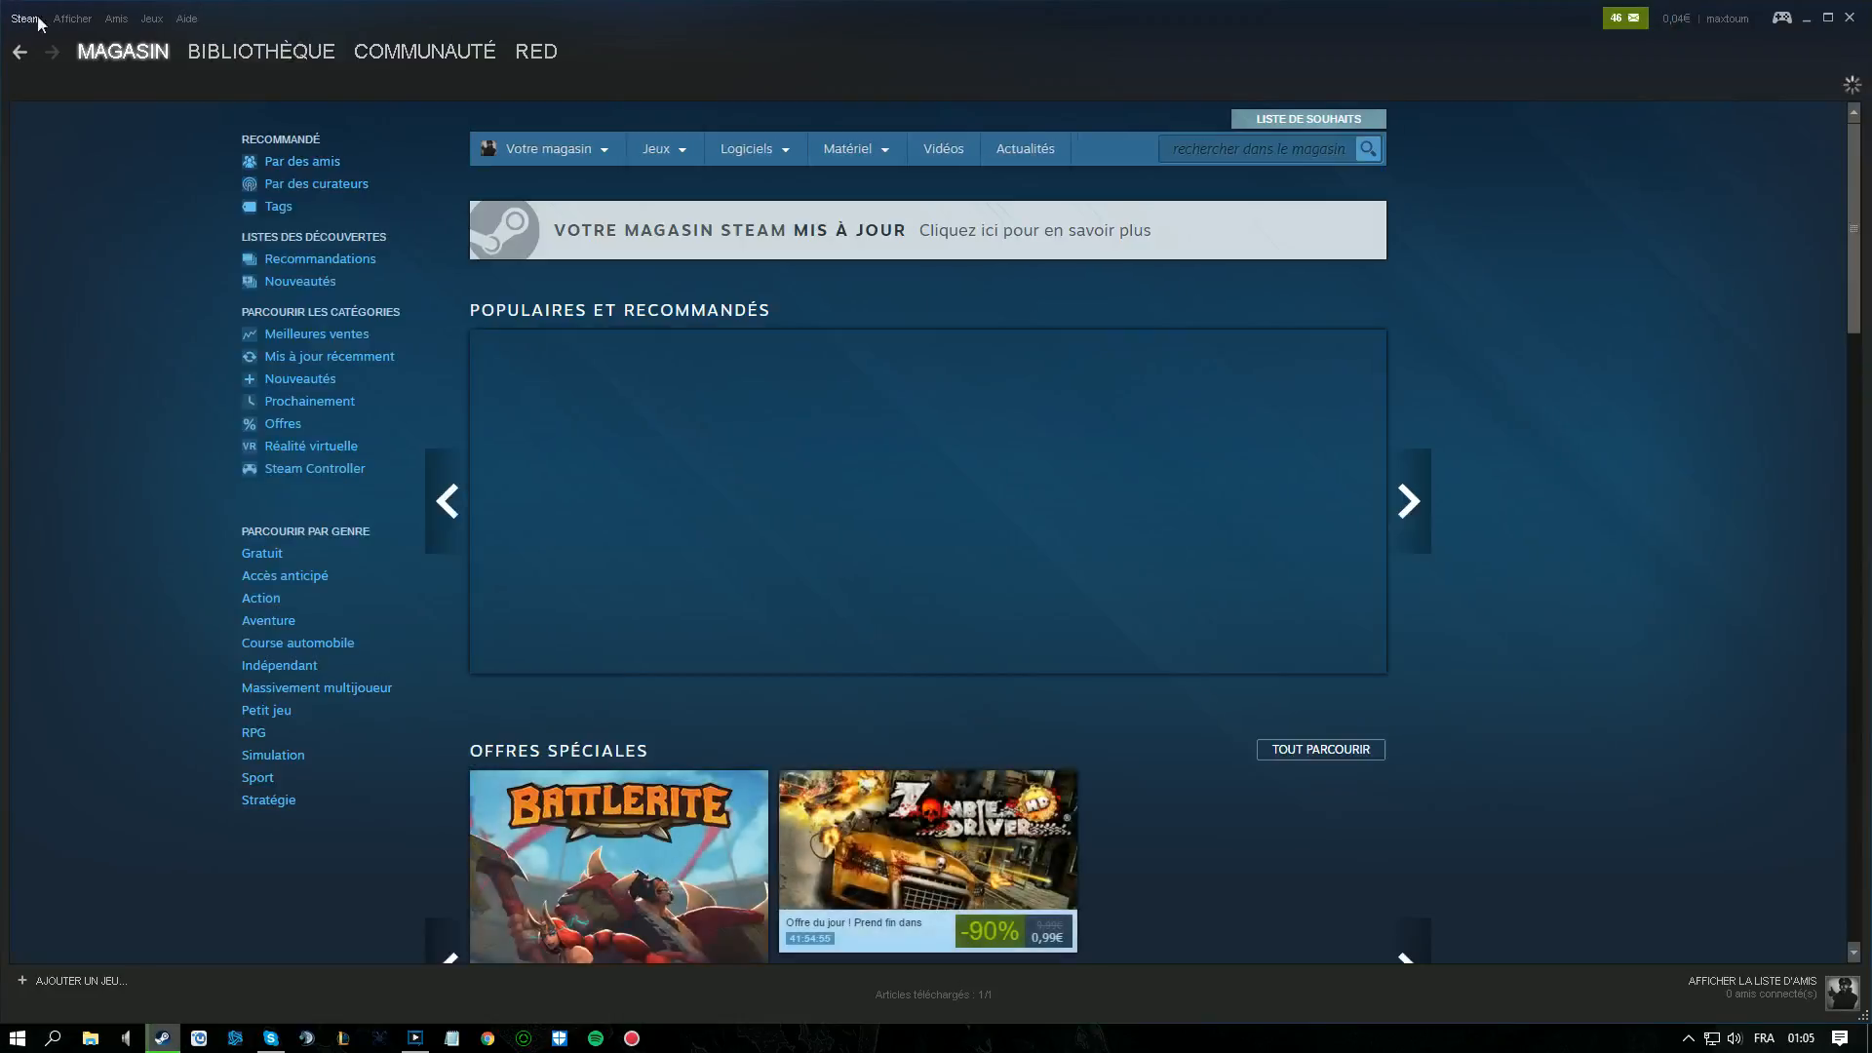
left_click(1803, 20)
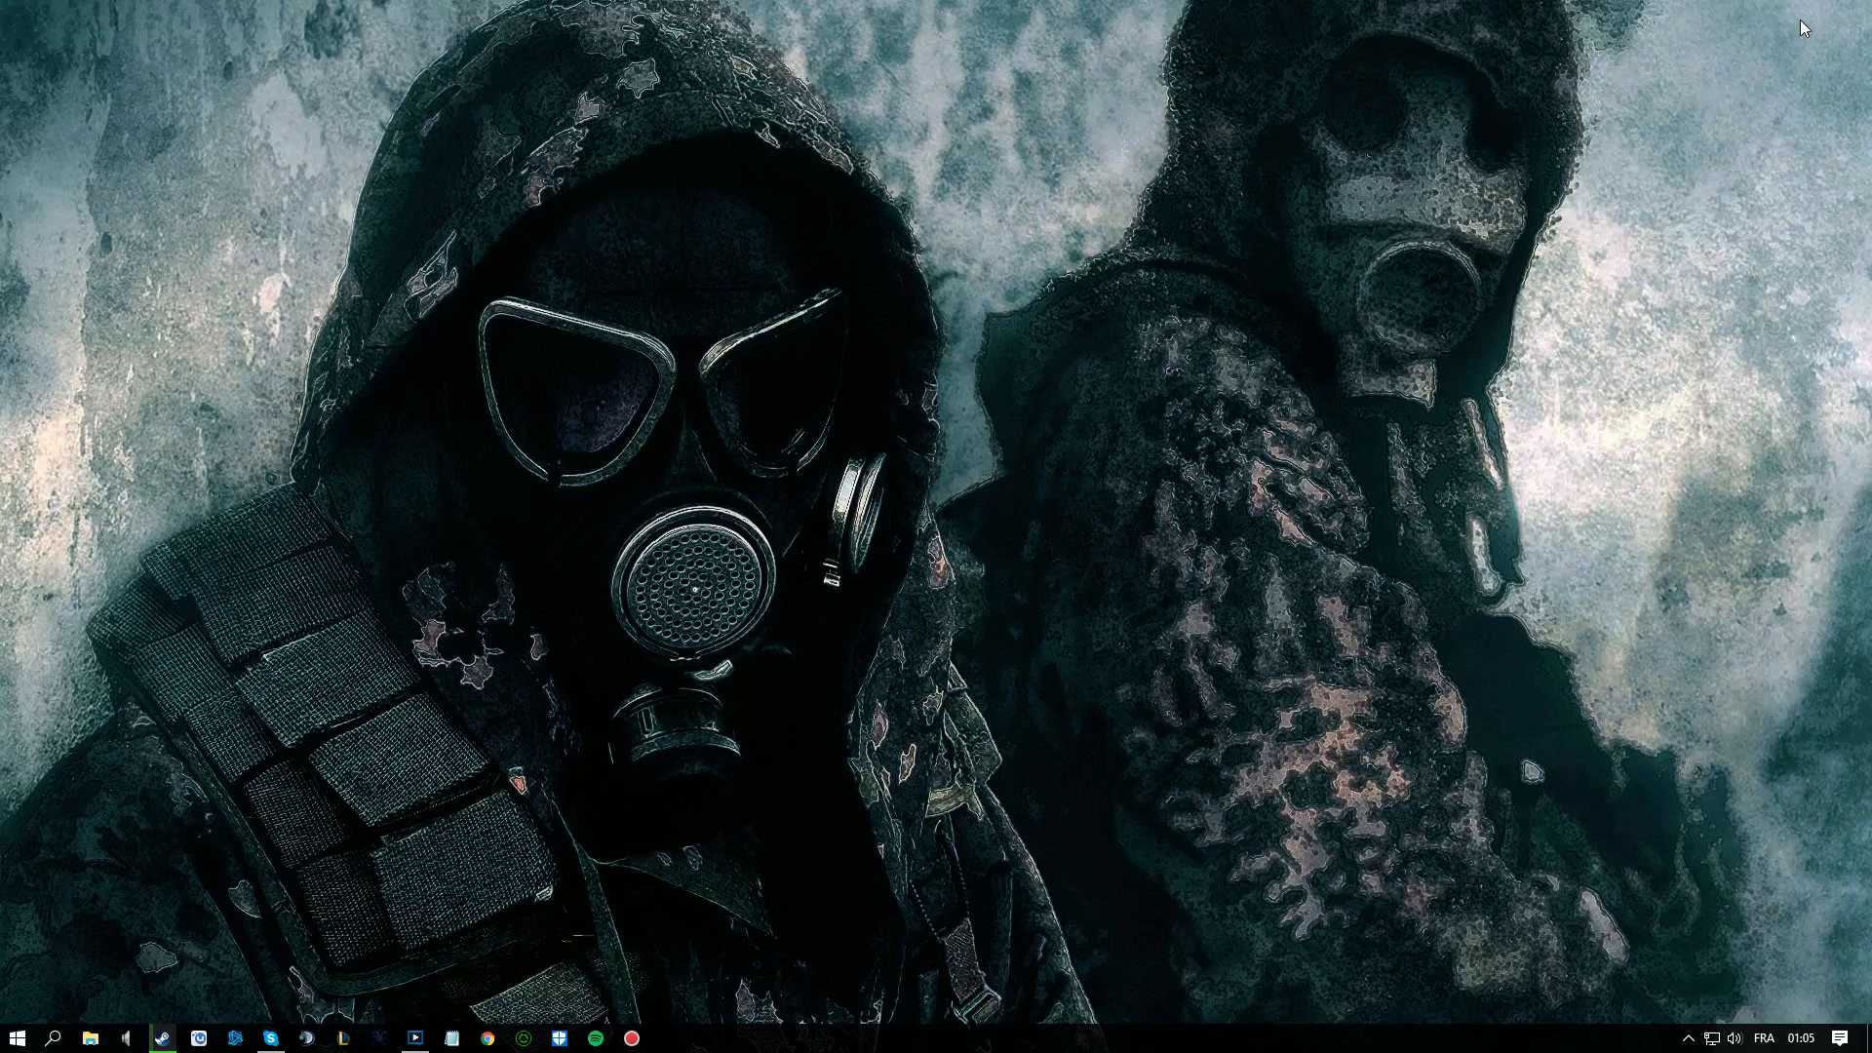
- Switch to Chrome and go to the steamskins.org website
left_click(488, 1038)
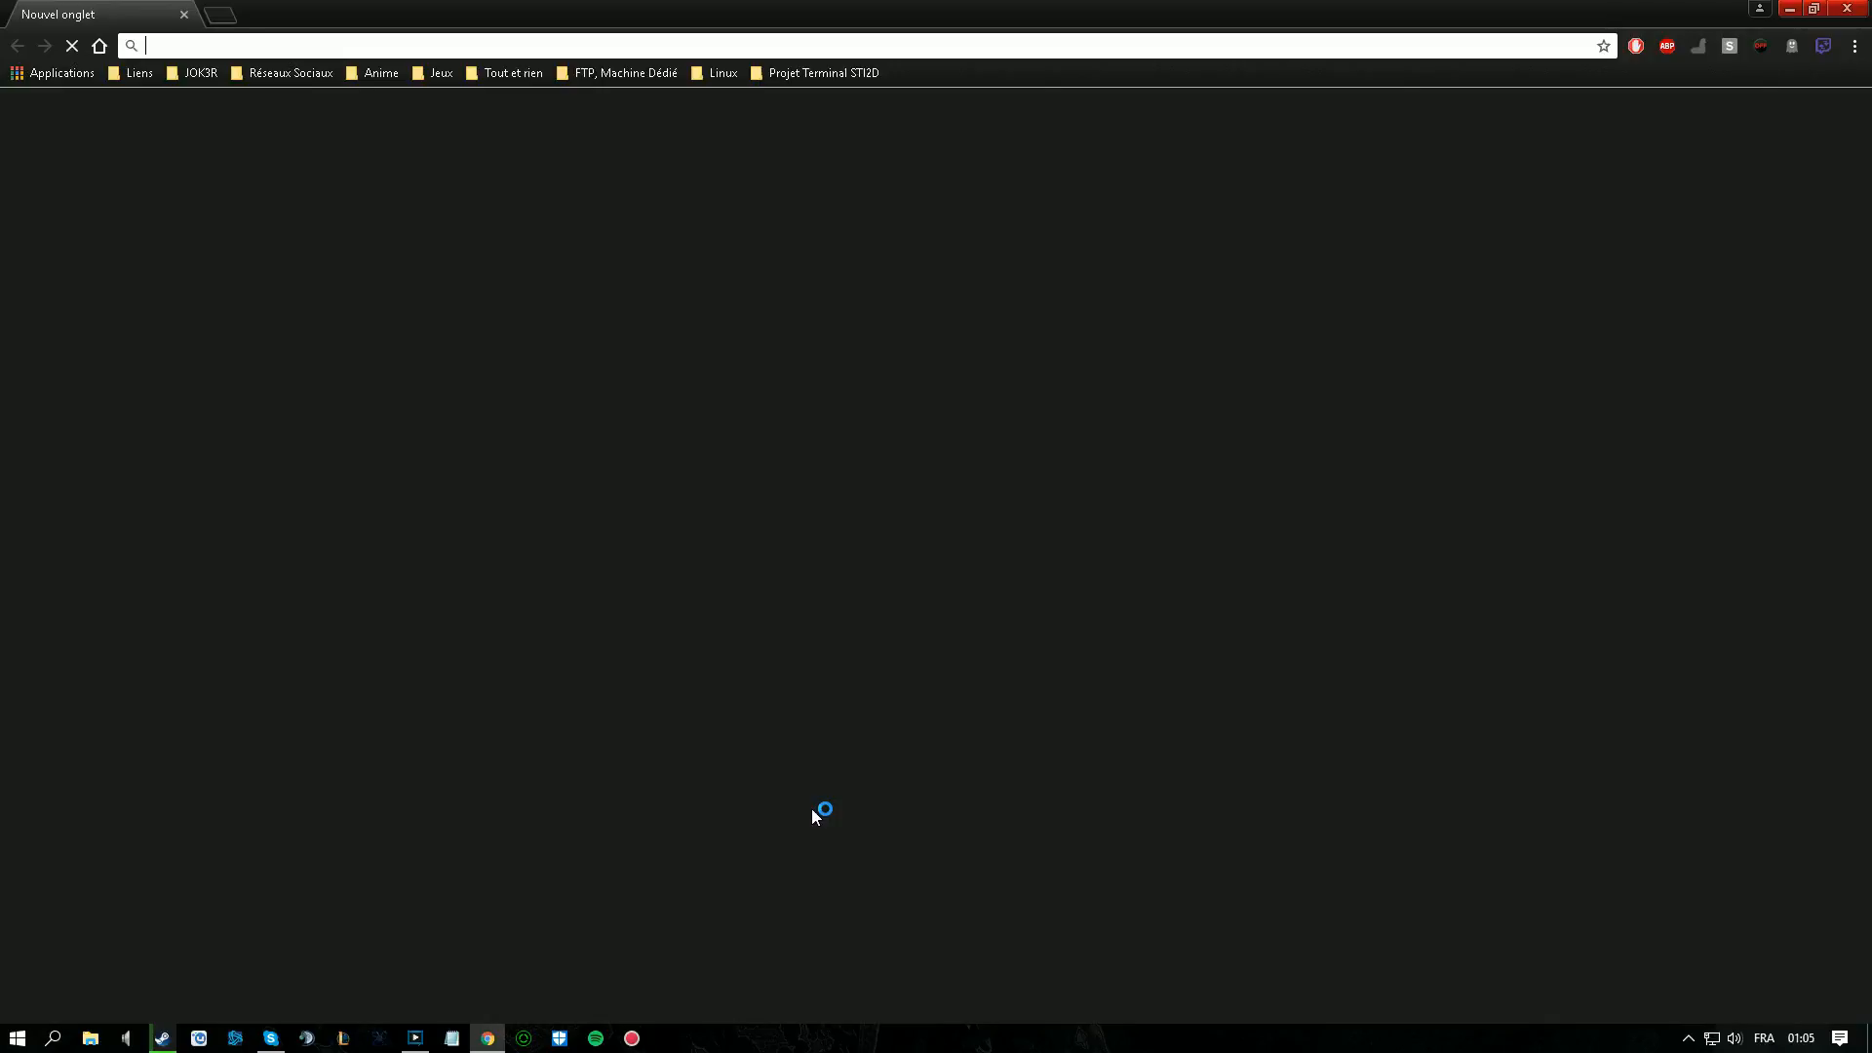
type("steamskins.org")
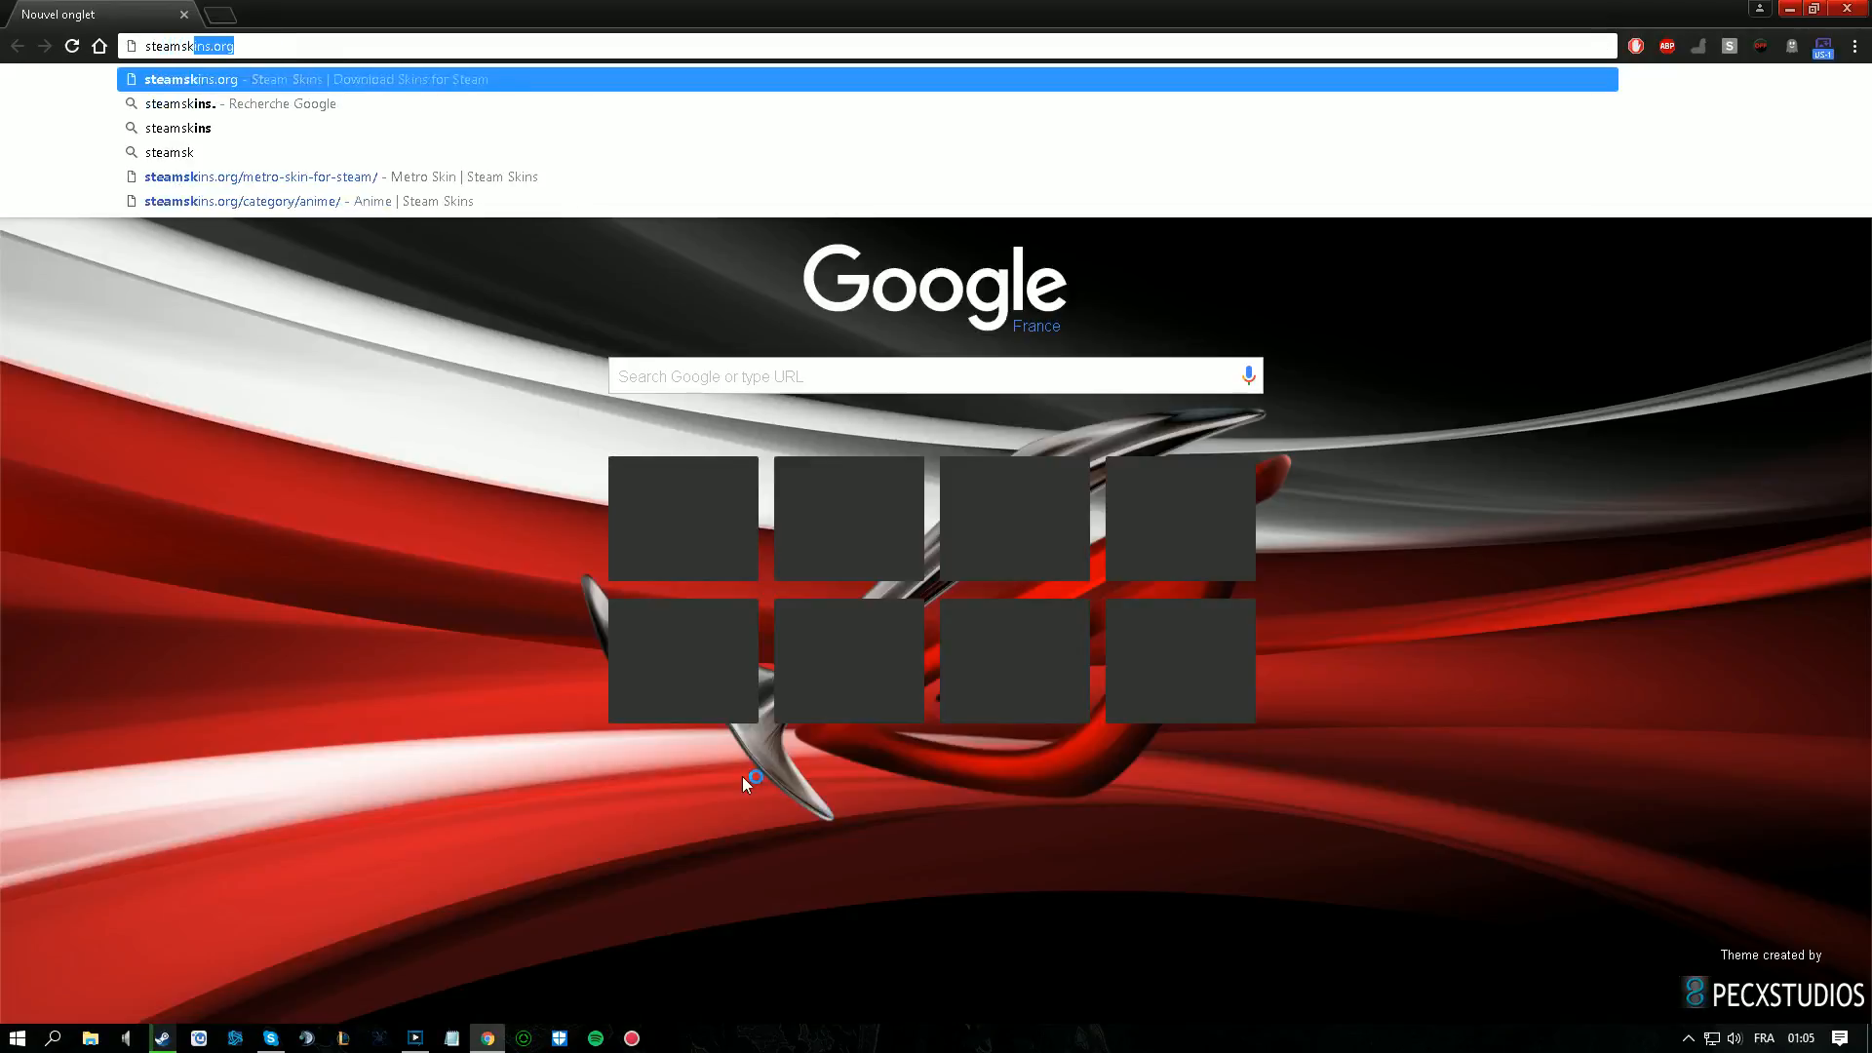
key("Return")
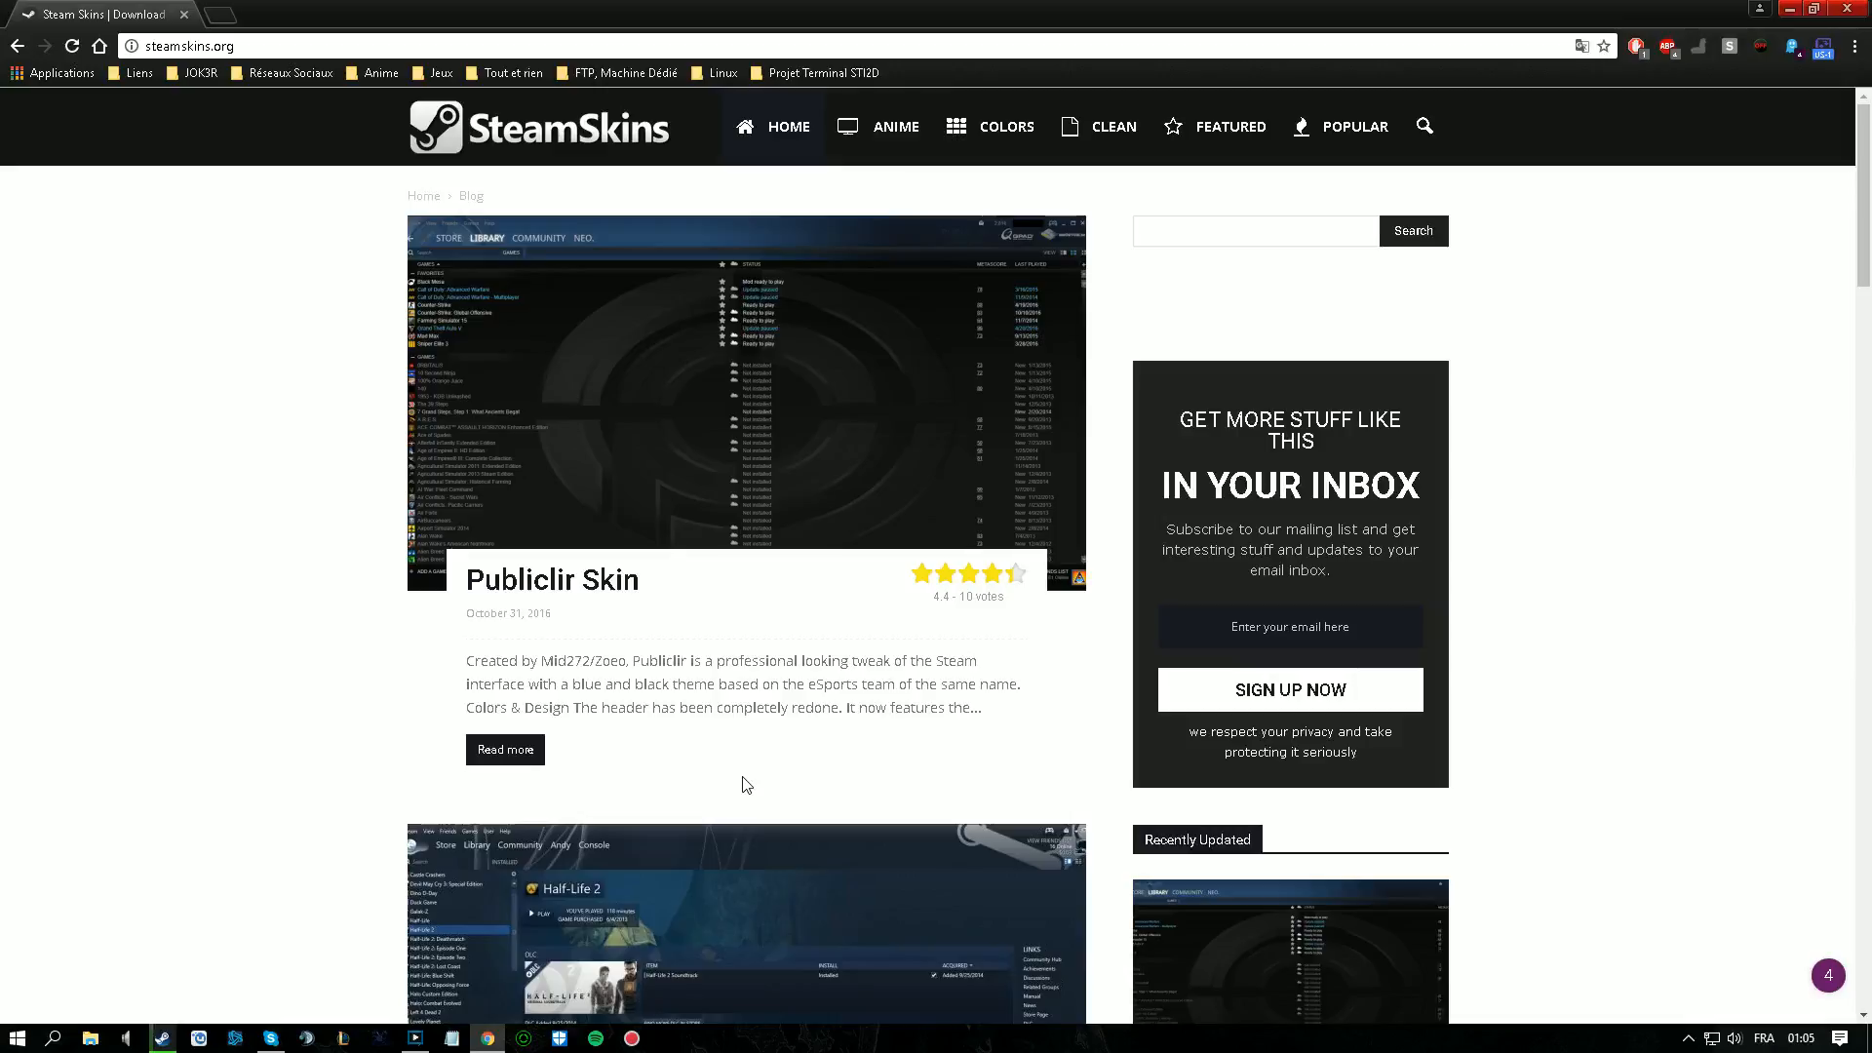
- Browse the Steam skins listed on the home page, comparing their previews, descriptions and ratings
scroll(246, 598, "down", 7)
scroll(652, 478, "down", 2)
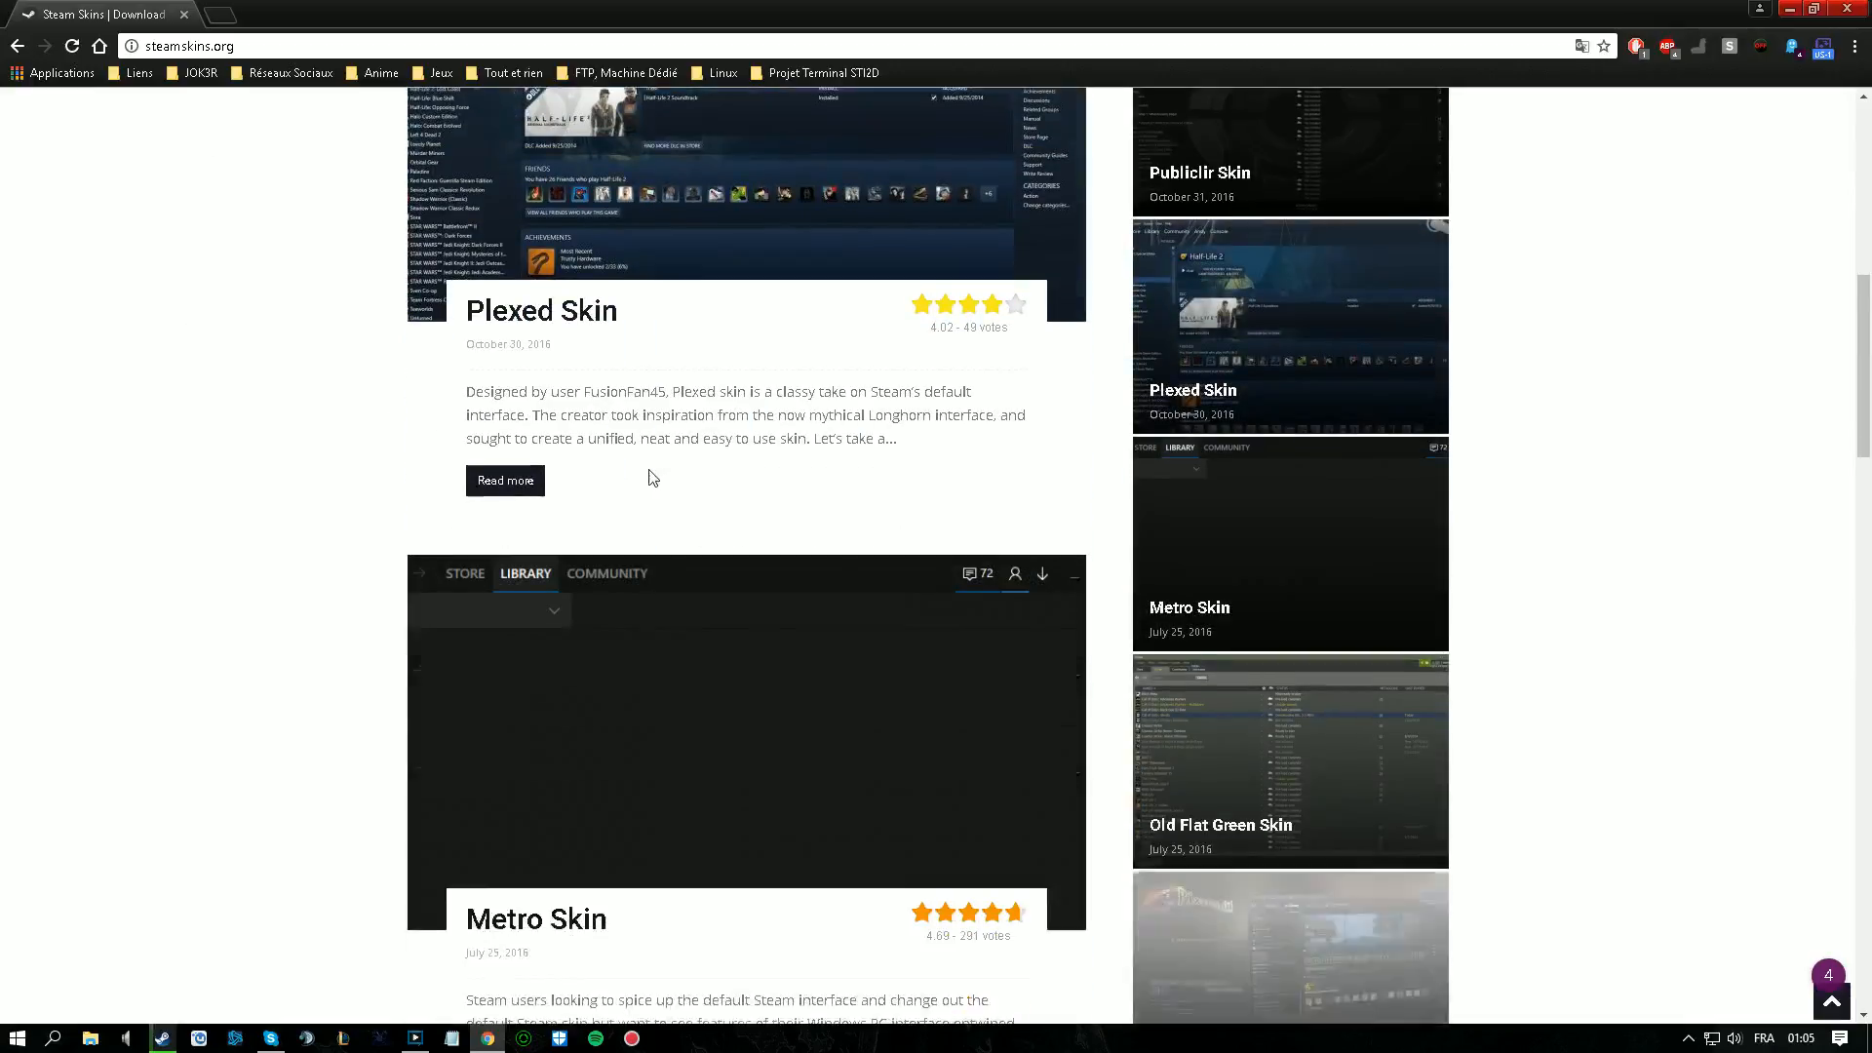
scroll(652, 478, "down", 3)
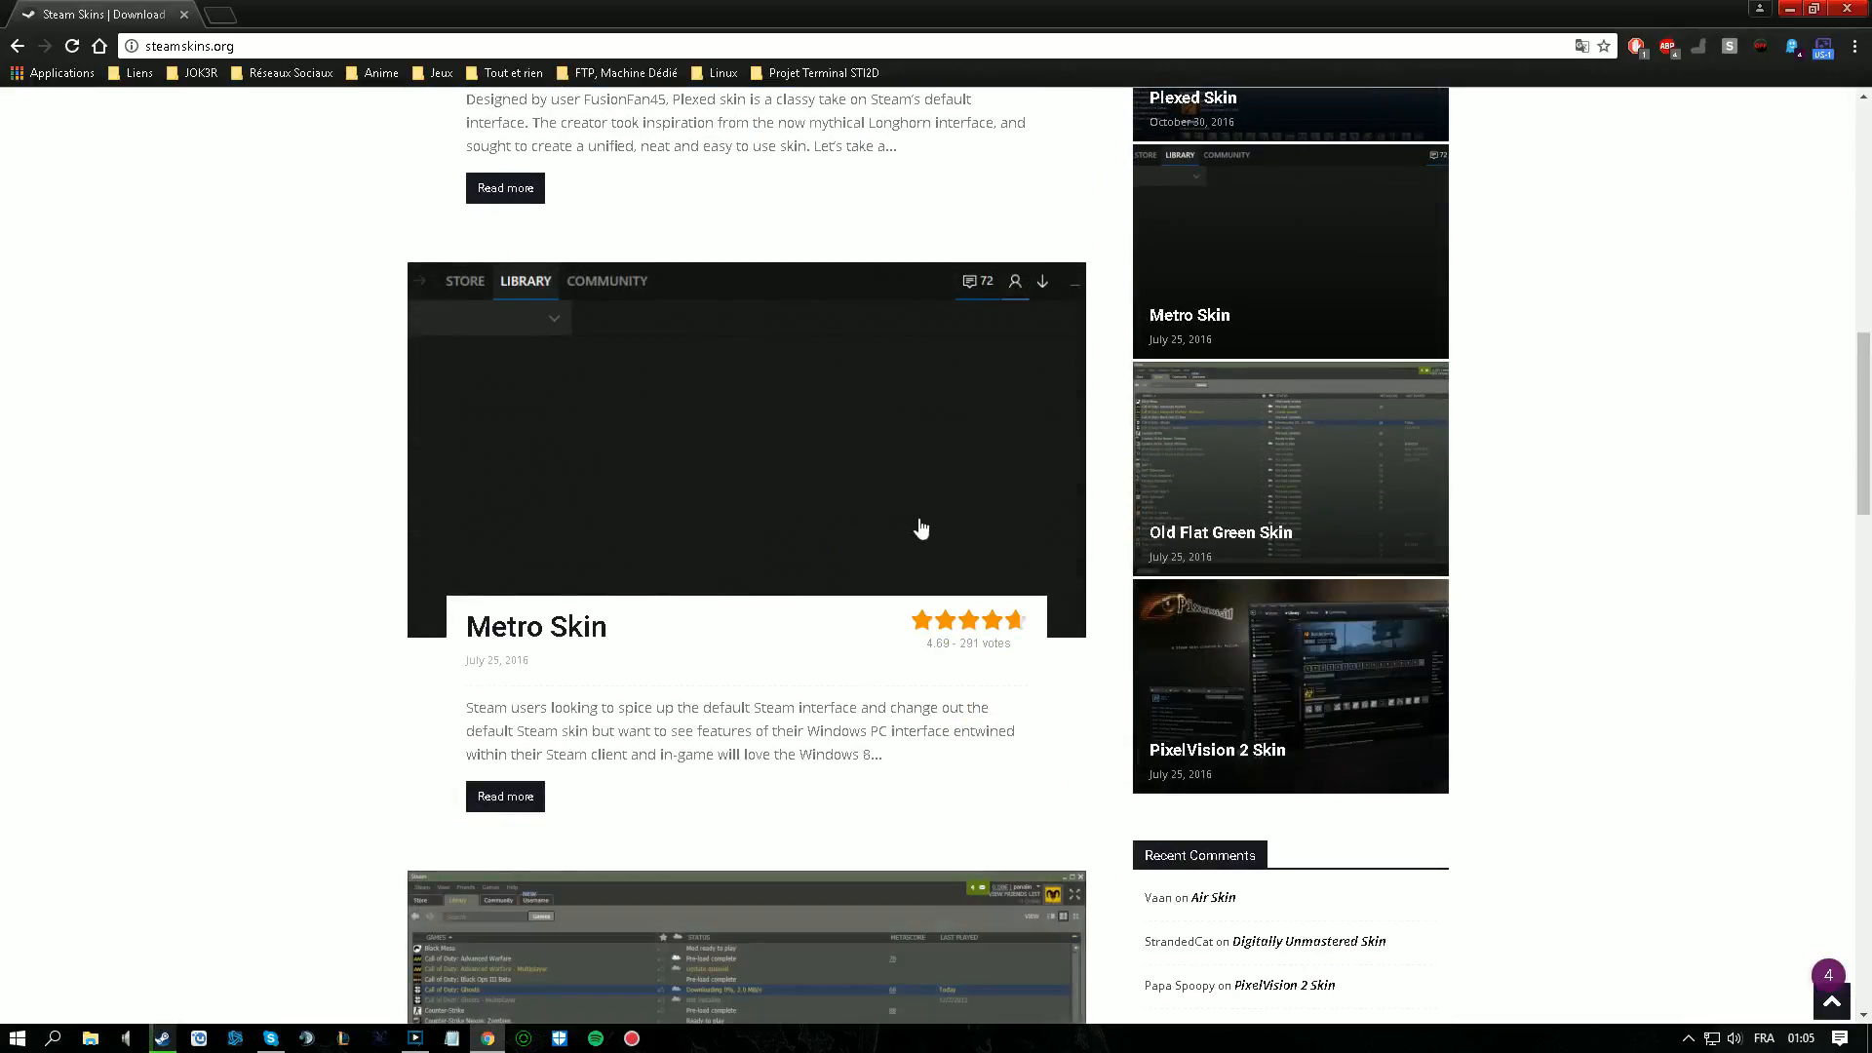
scroll(919, 541, "up", 10)
scroll(924, 556, "up", 1)
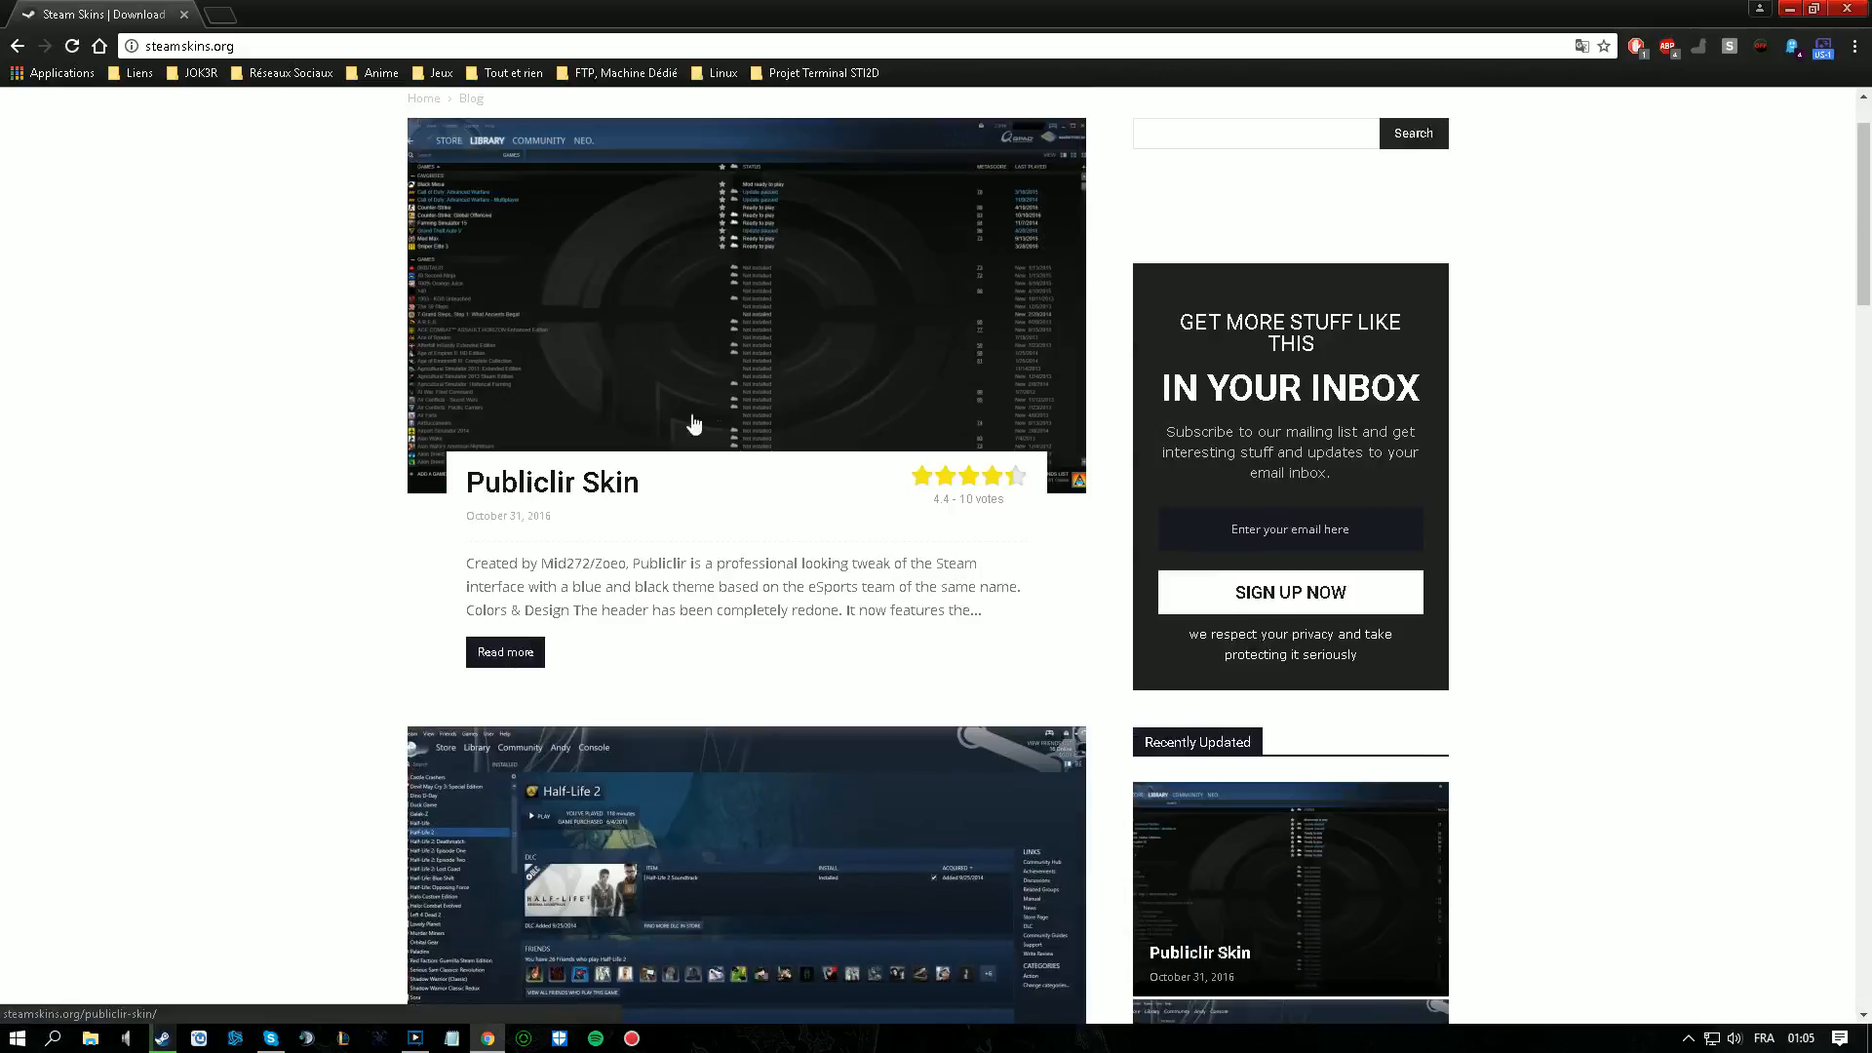
scroll(730, 429, "down", 2)
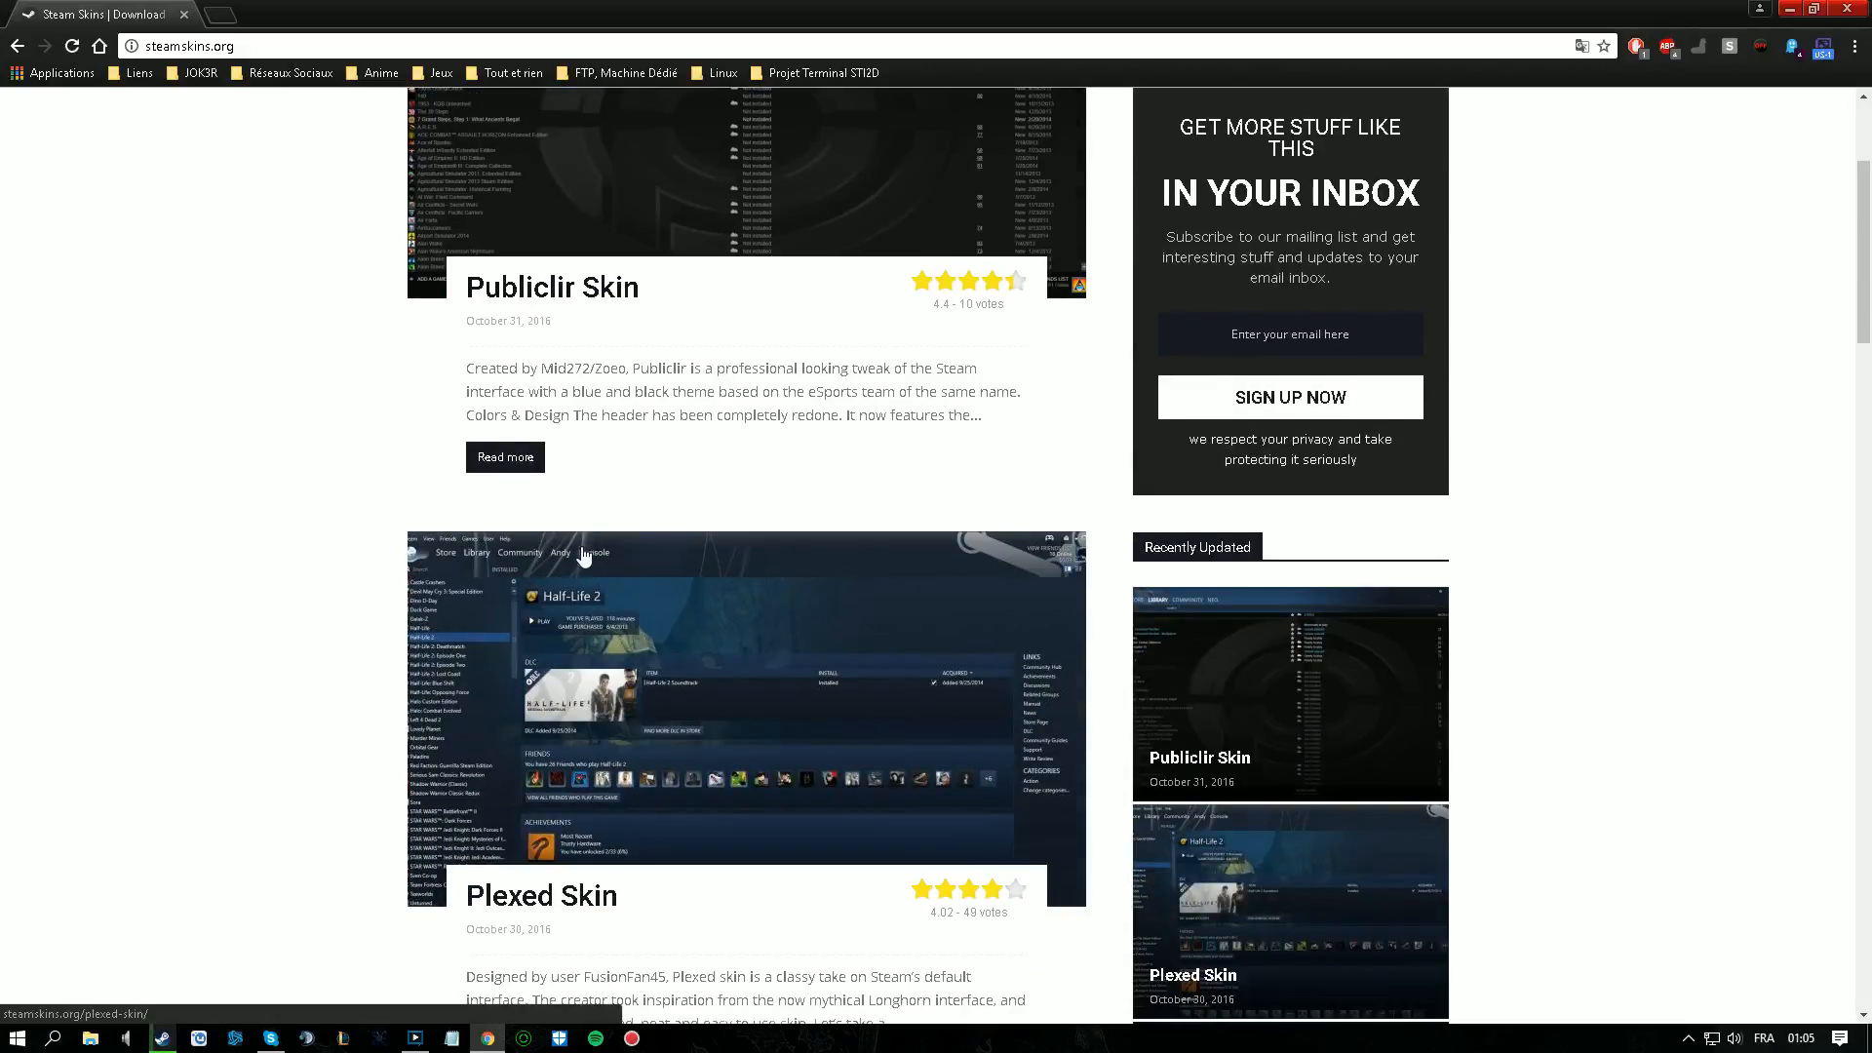
scroll(583, 555, "down", 10)
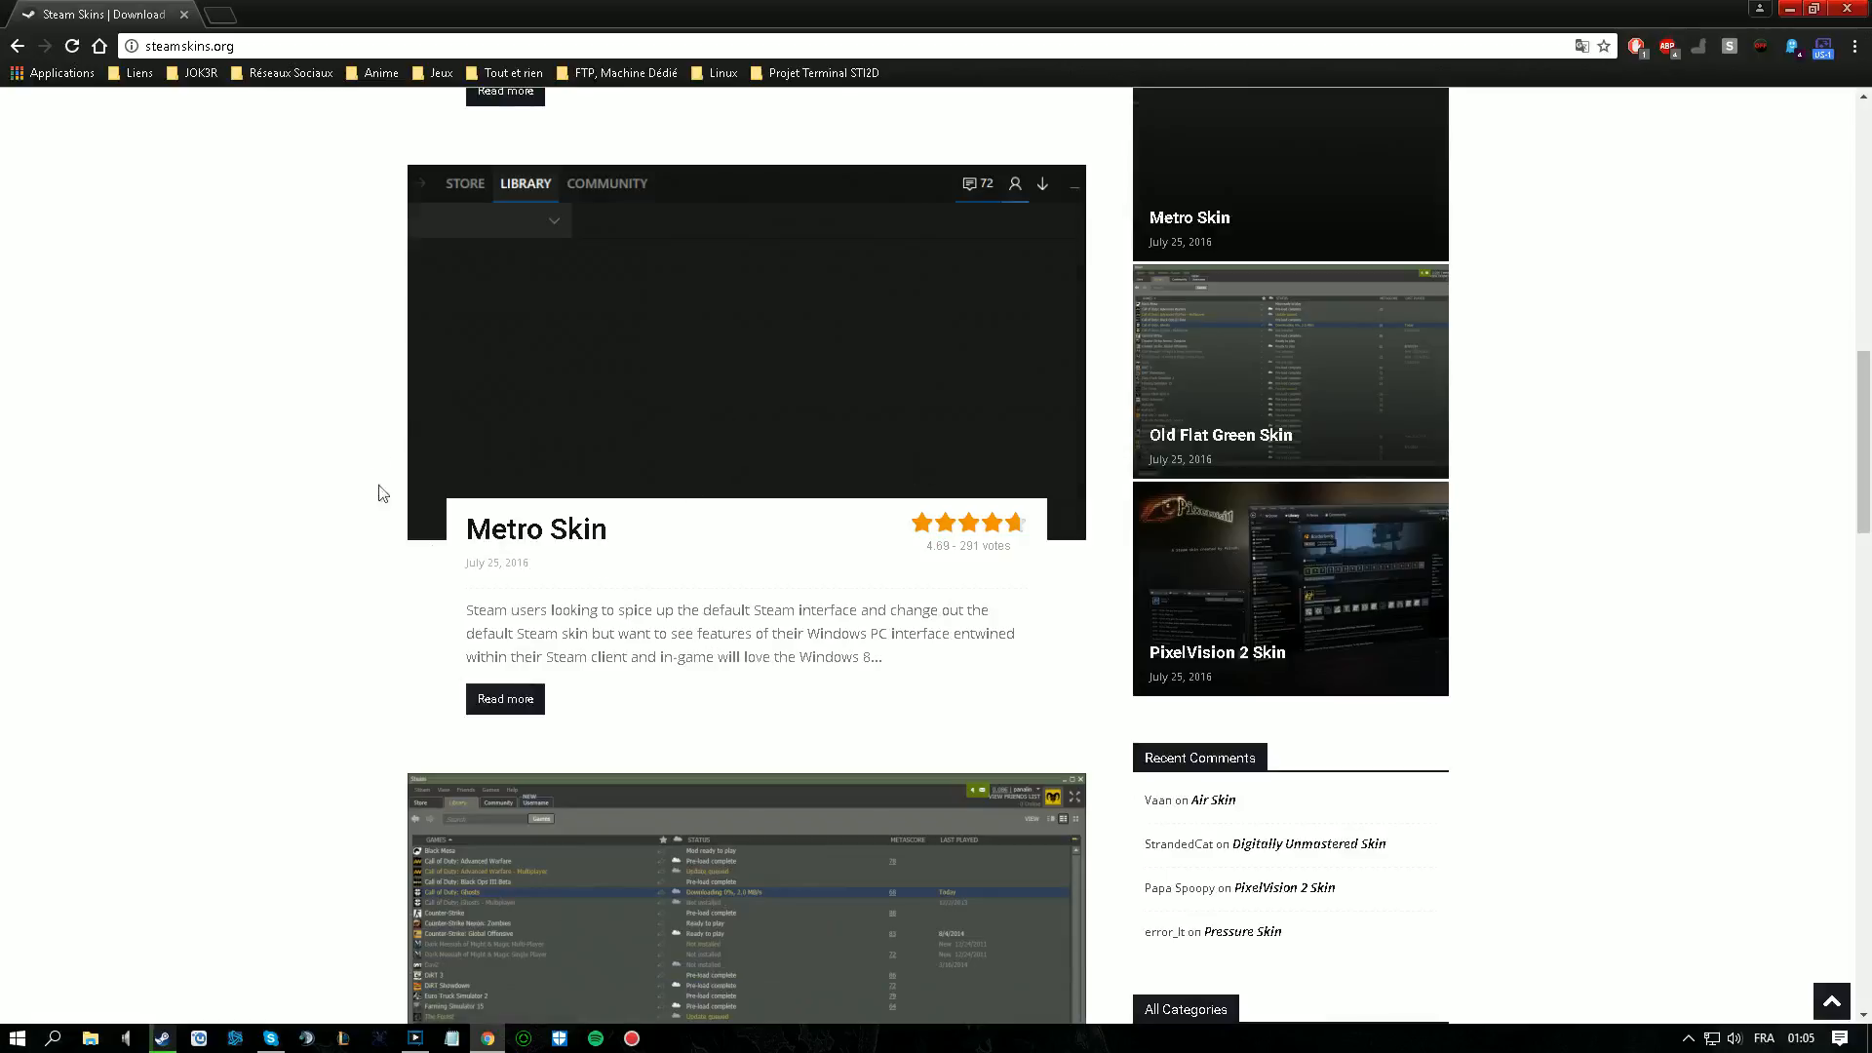
scroll(565, 689, "down", 7)
scroll(526, 390, "up", 2)
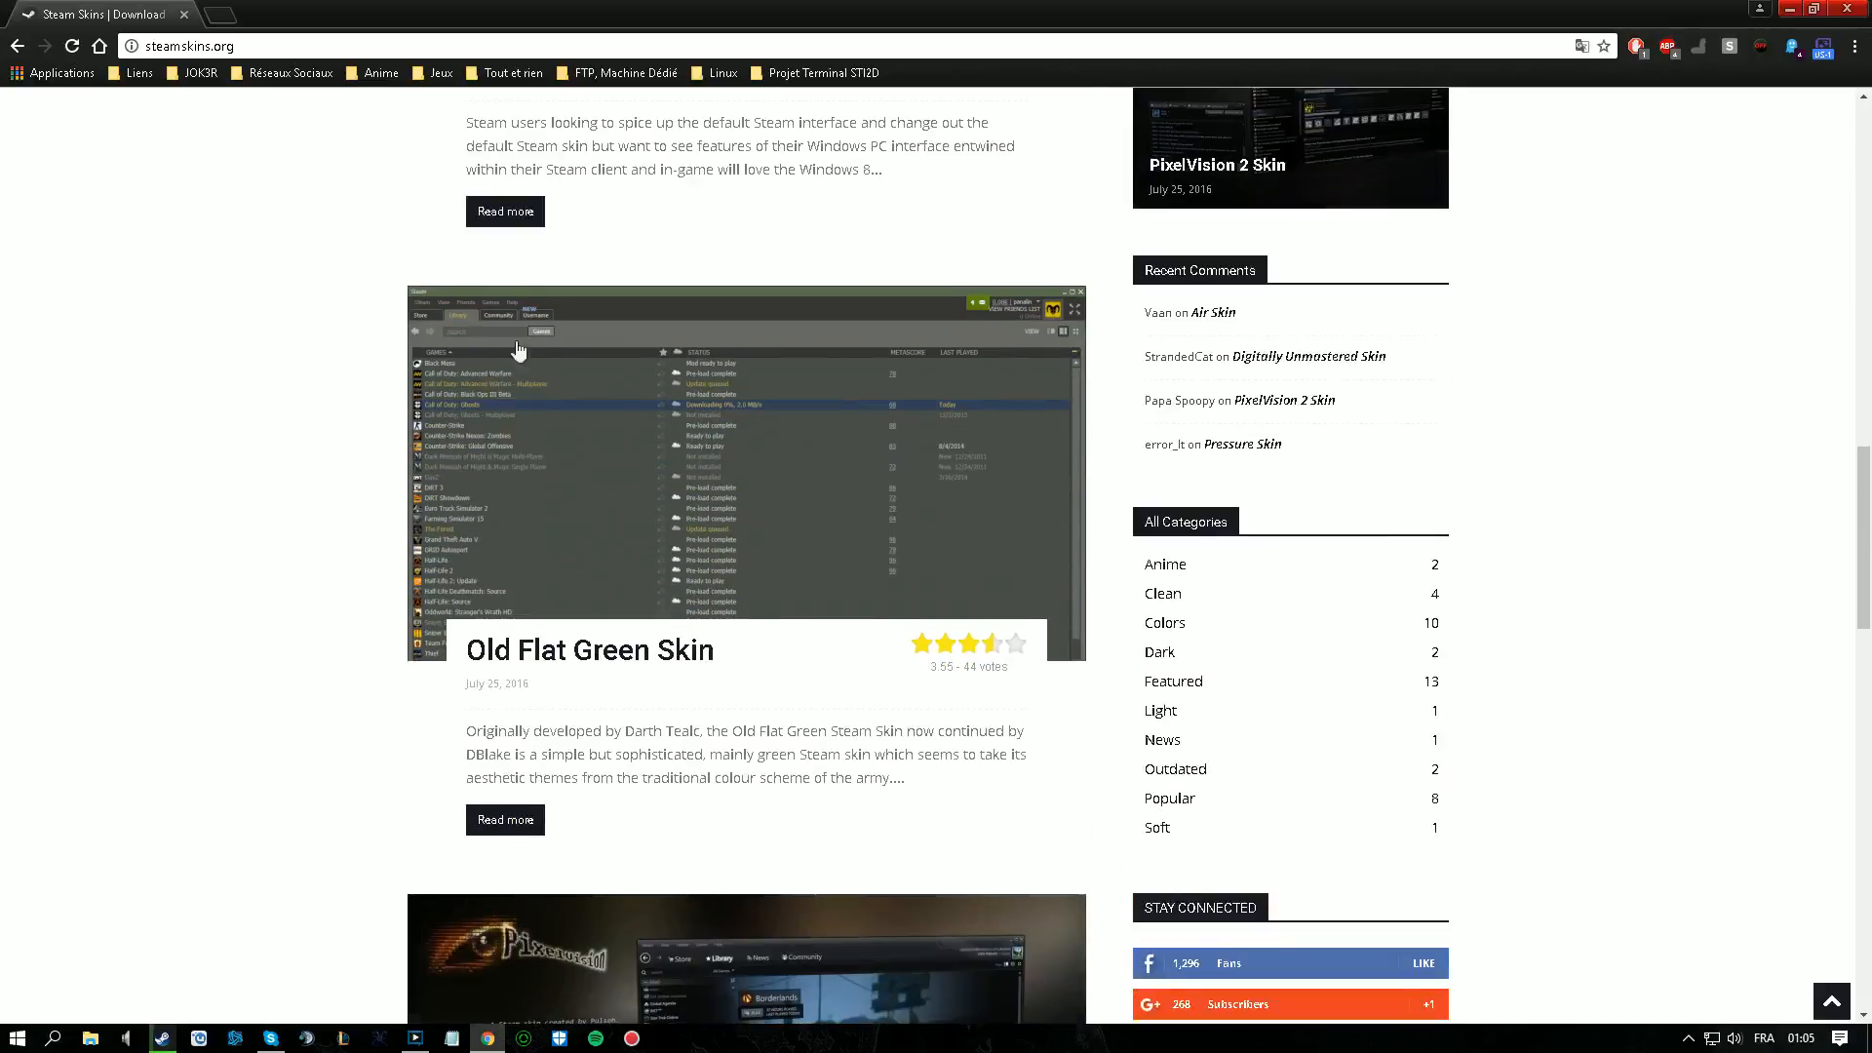
scroll(652, 480, "down", 5)
scroll(652, 479, "up", 4)
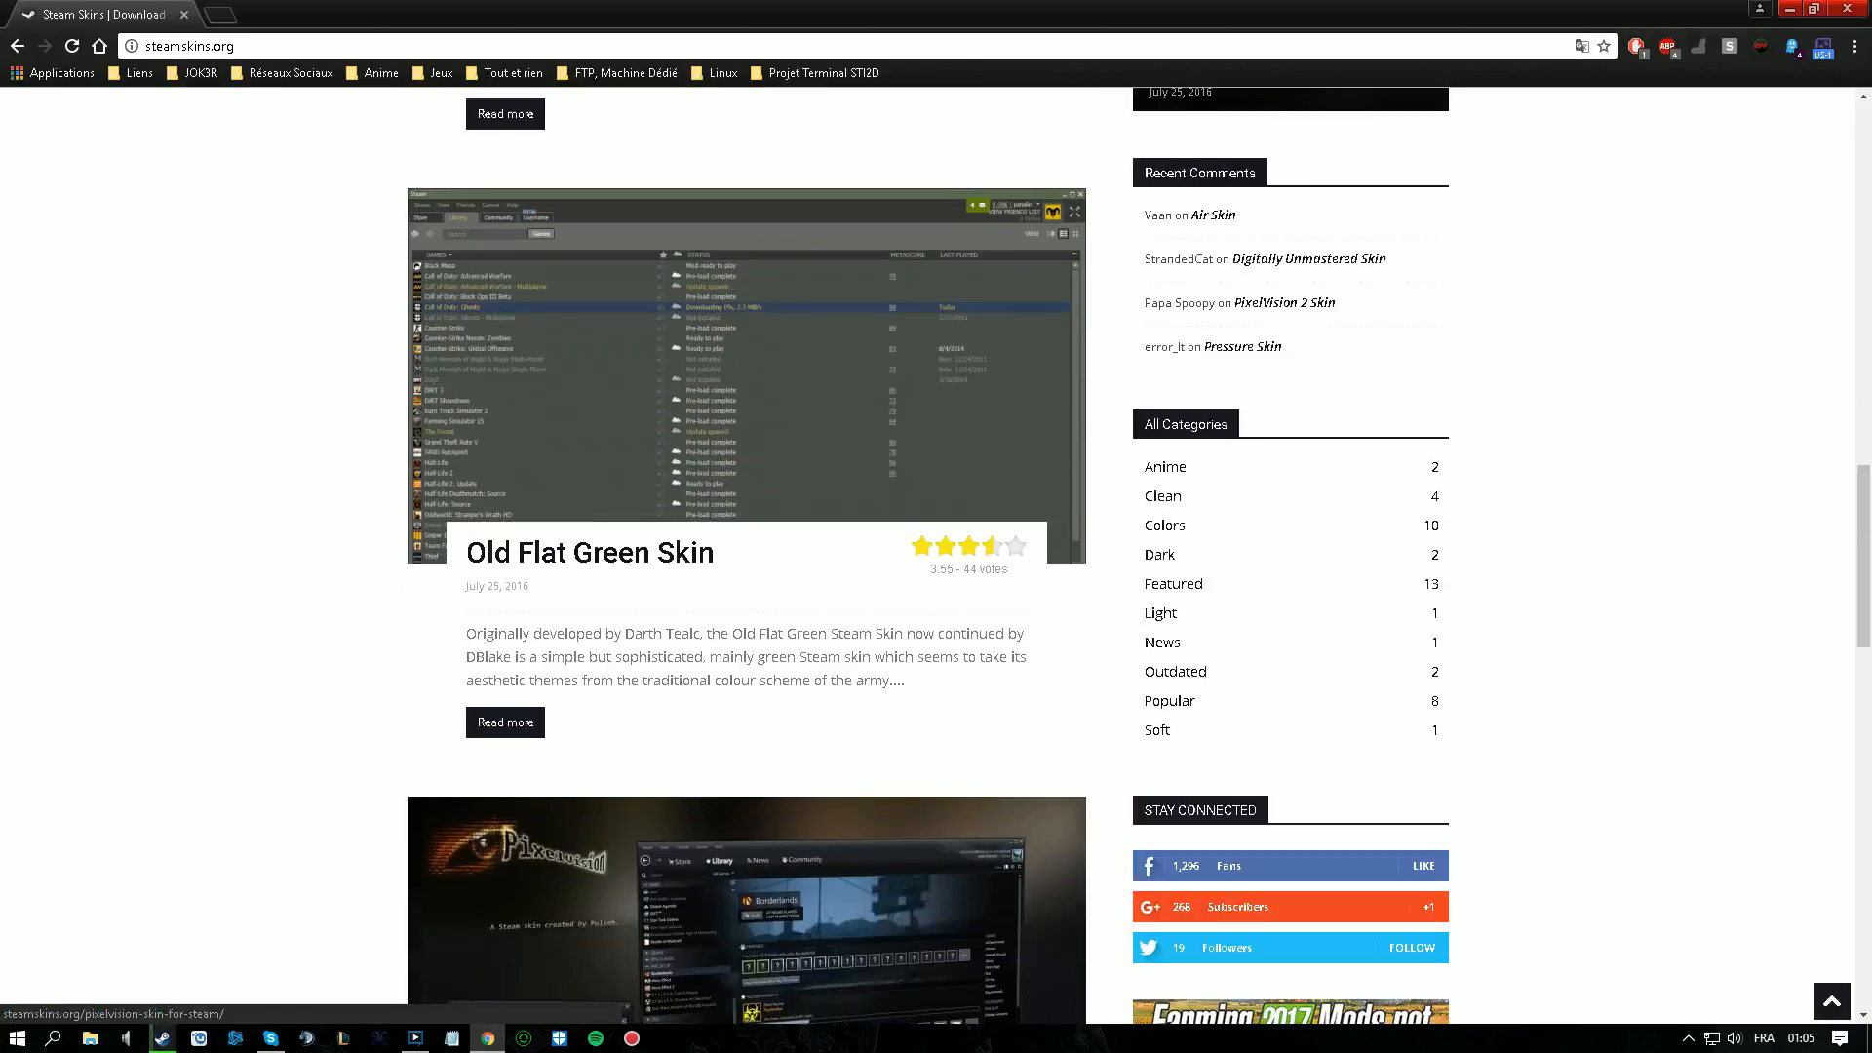
- Open the Metro Skin page, view its download links, and minimize the browser
scroll(806, 711, "up", 6)
left_click(794, 454)
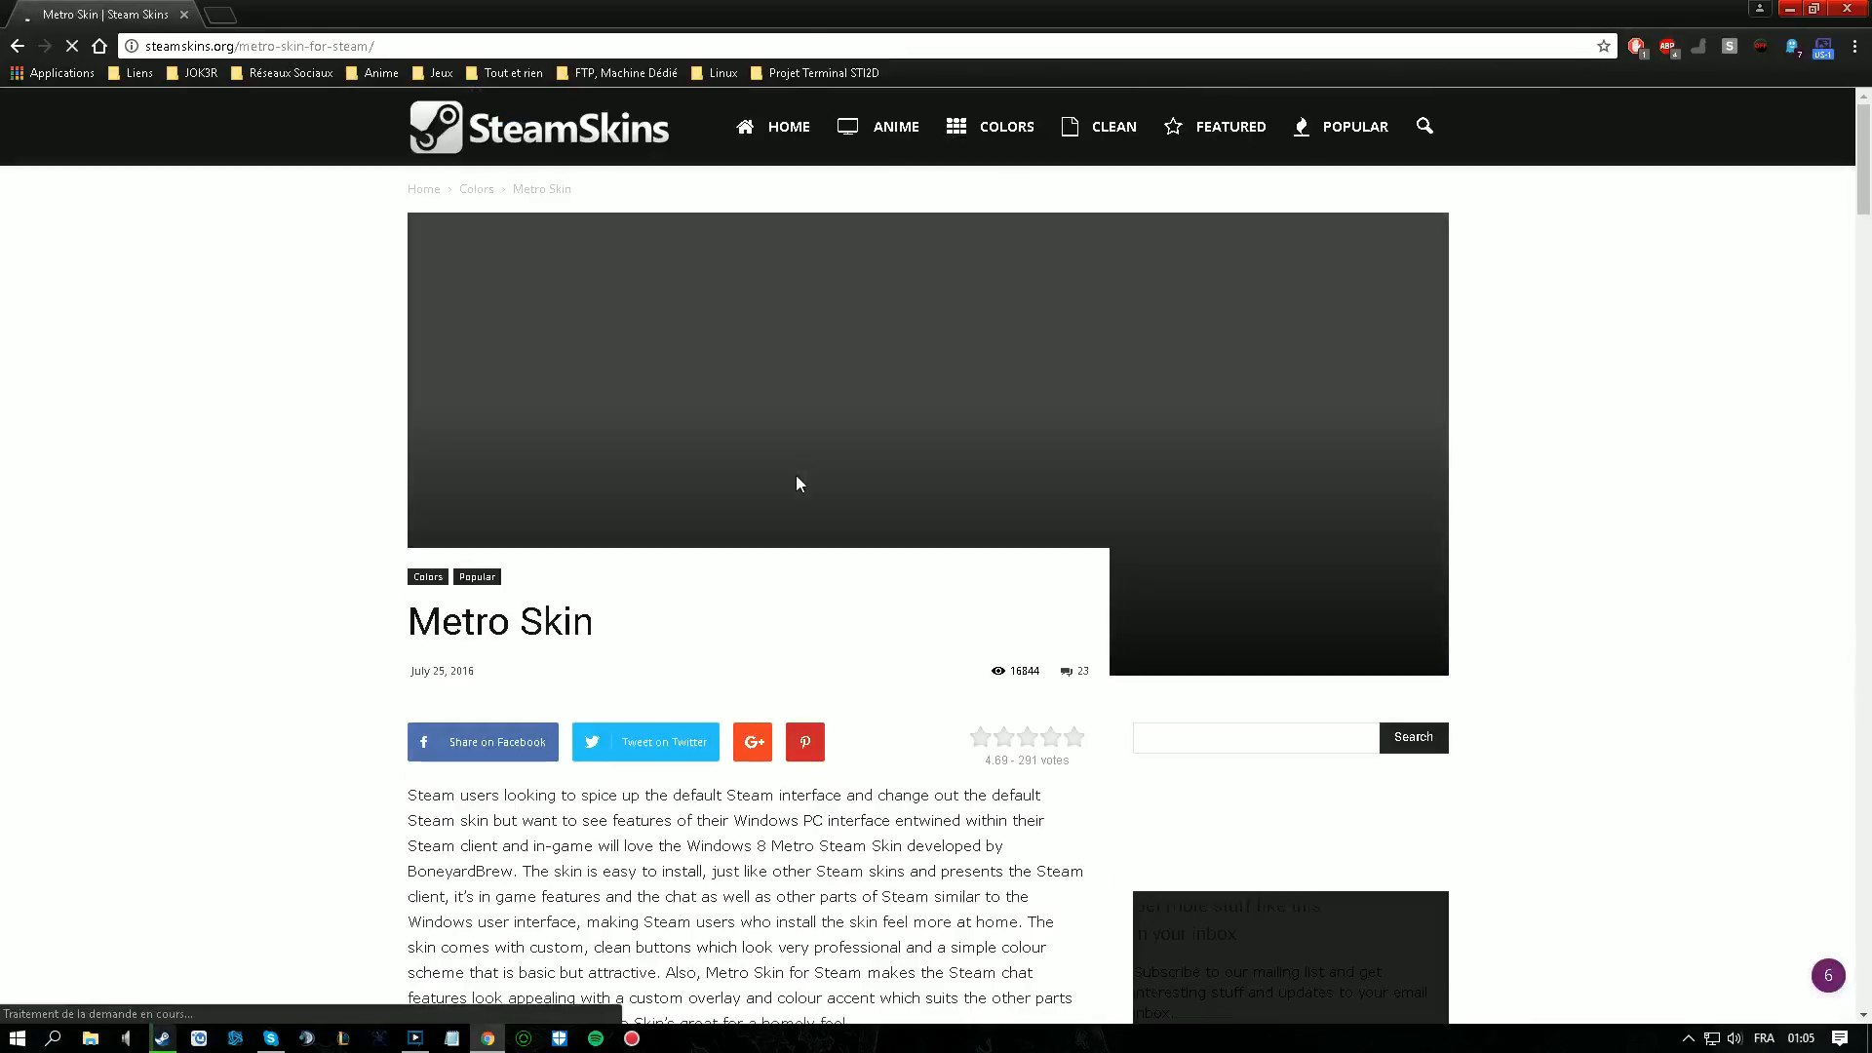
scroll(793, 483, "down", 4)
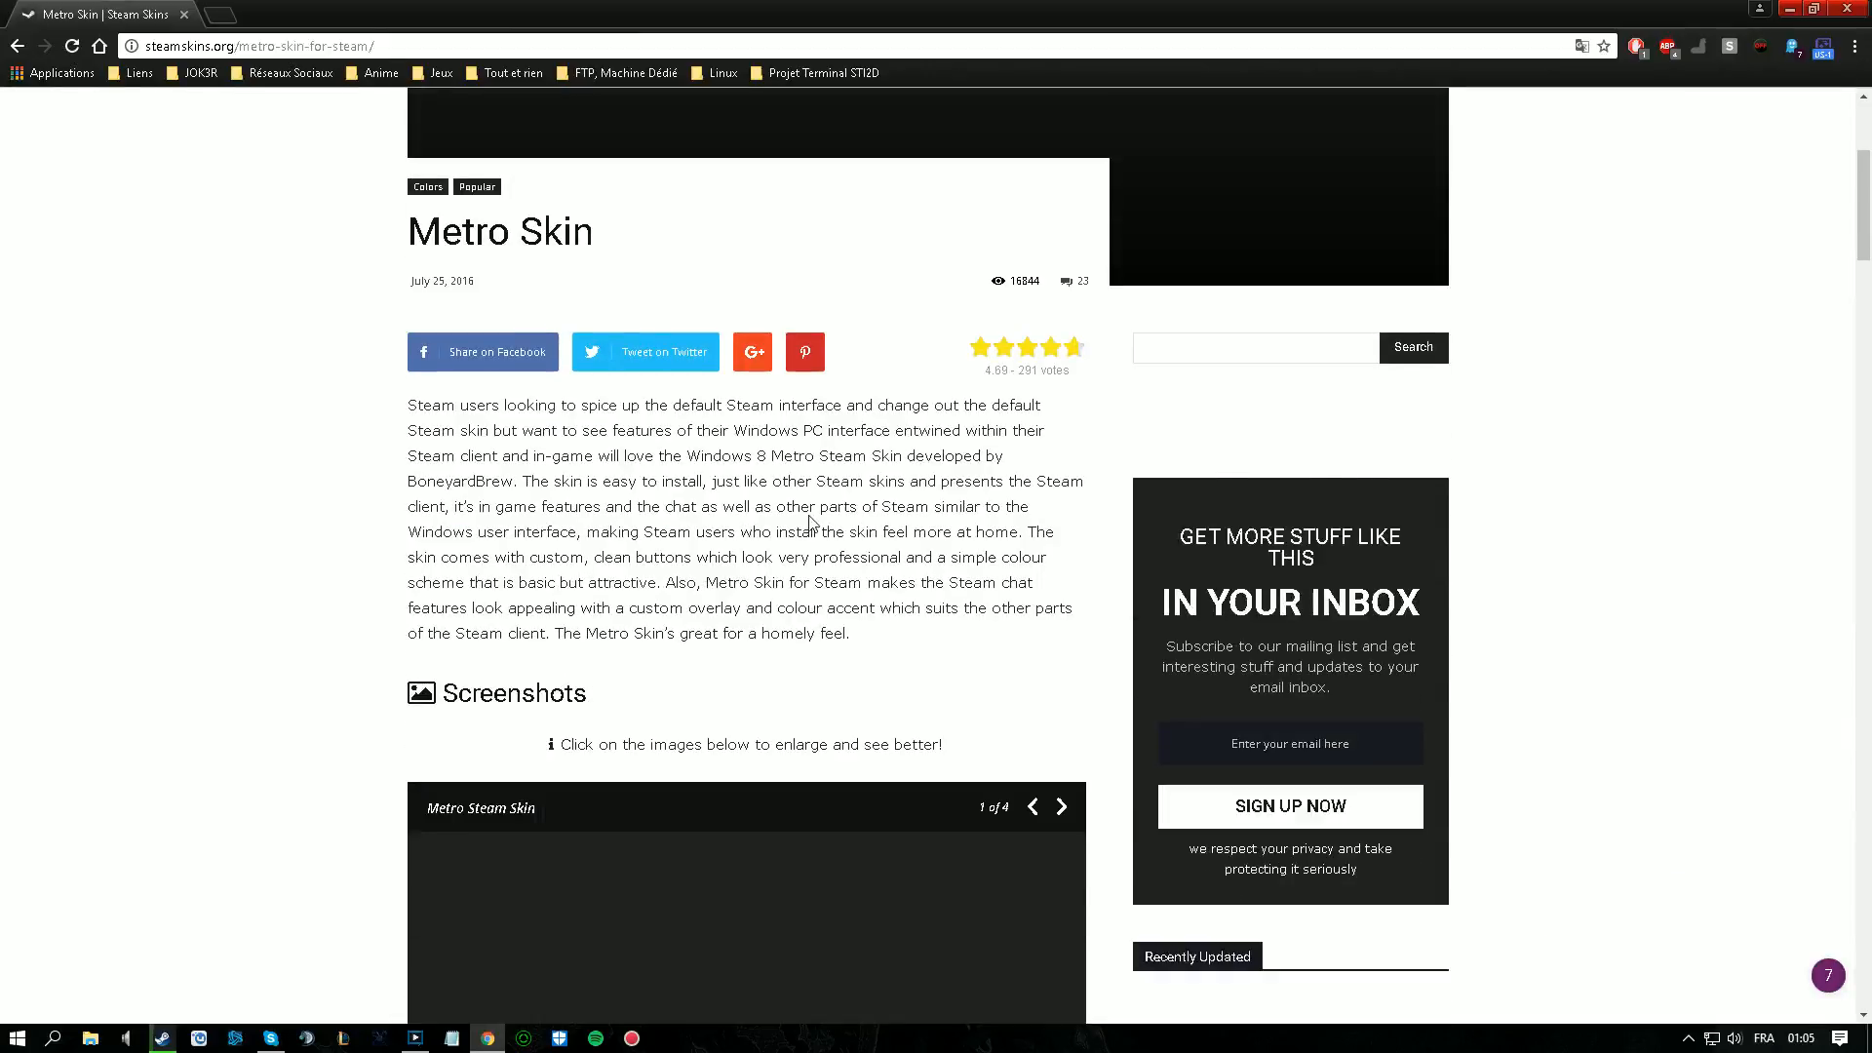
scroll(809, 524, "down", 3)
scroll(774, 527, "down", 20)
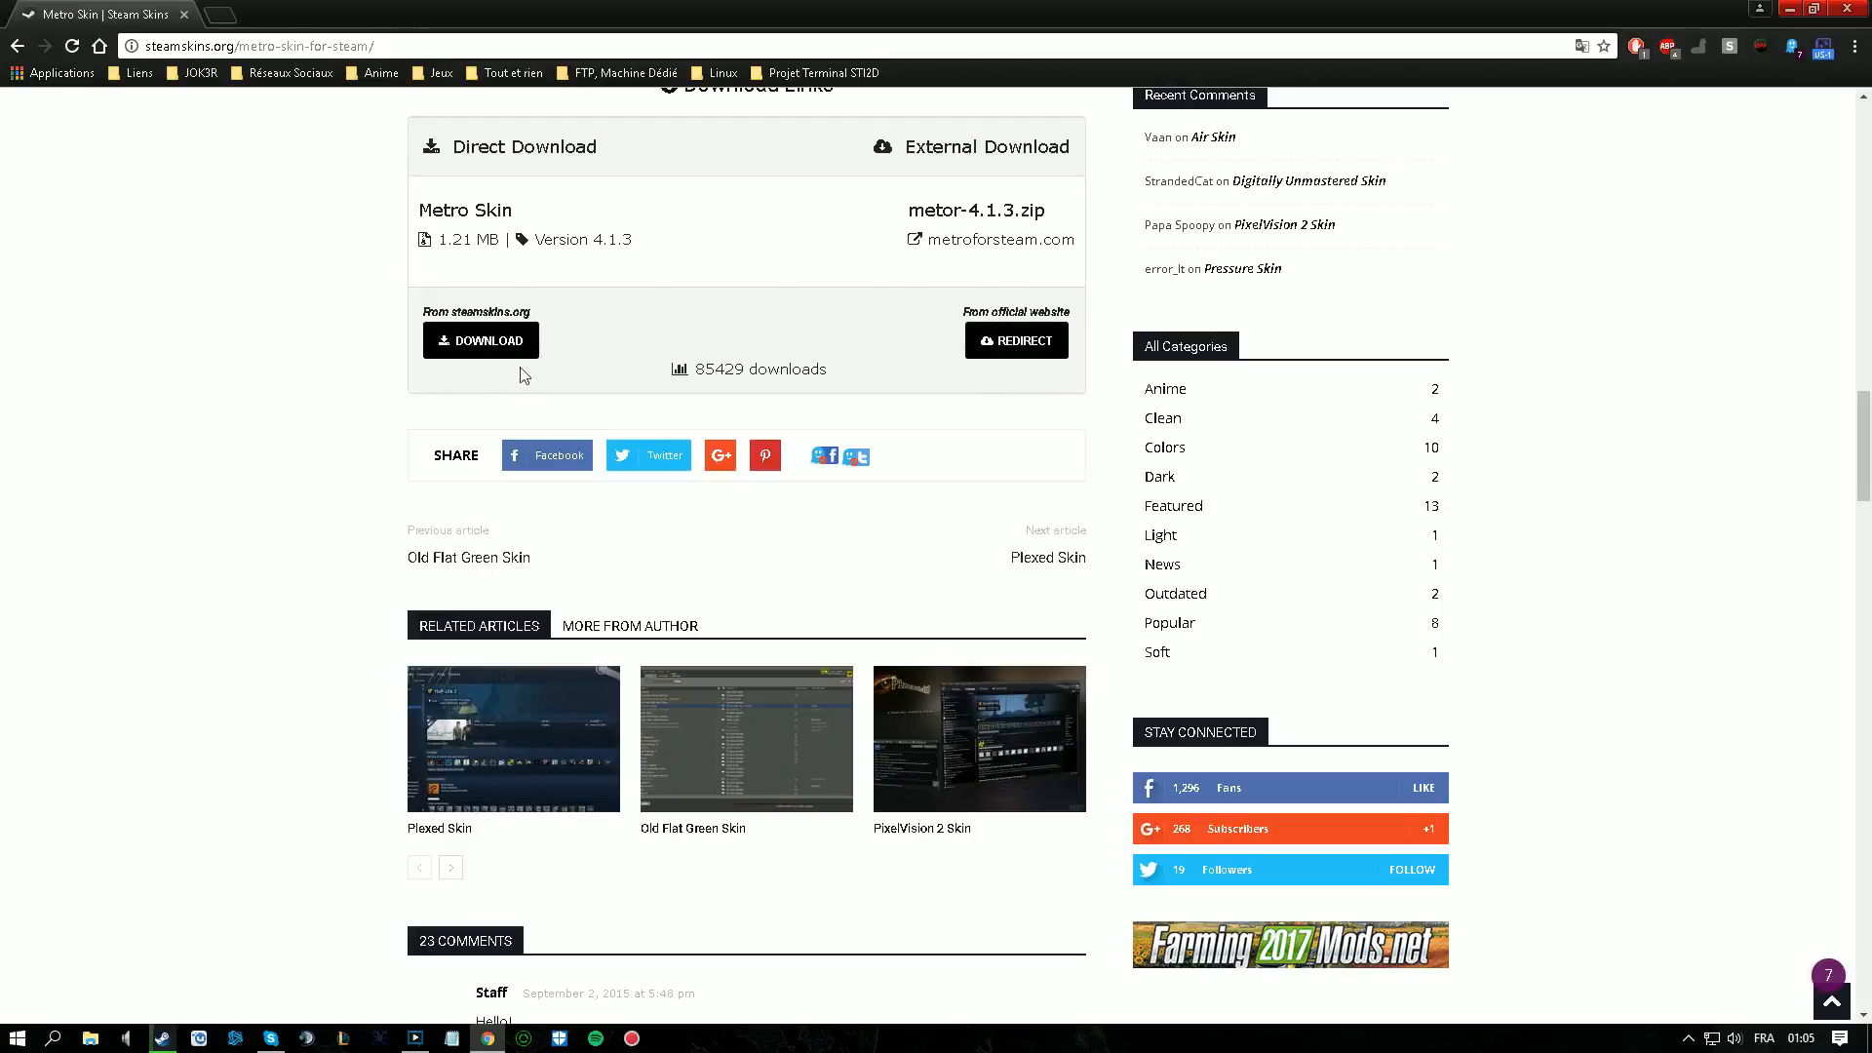
left_click(1789, 10)
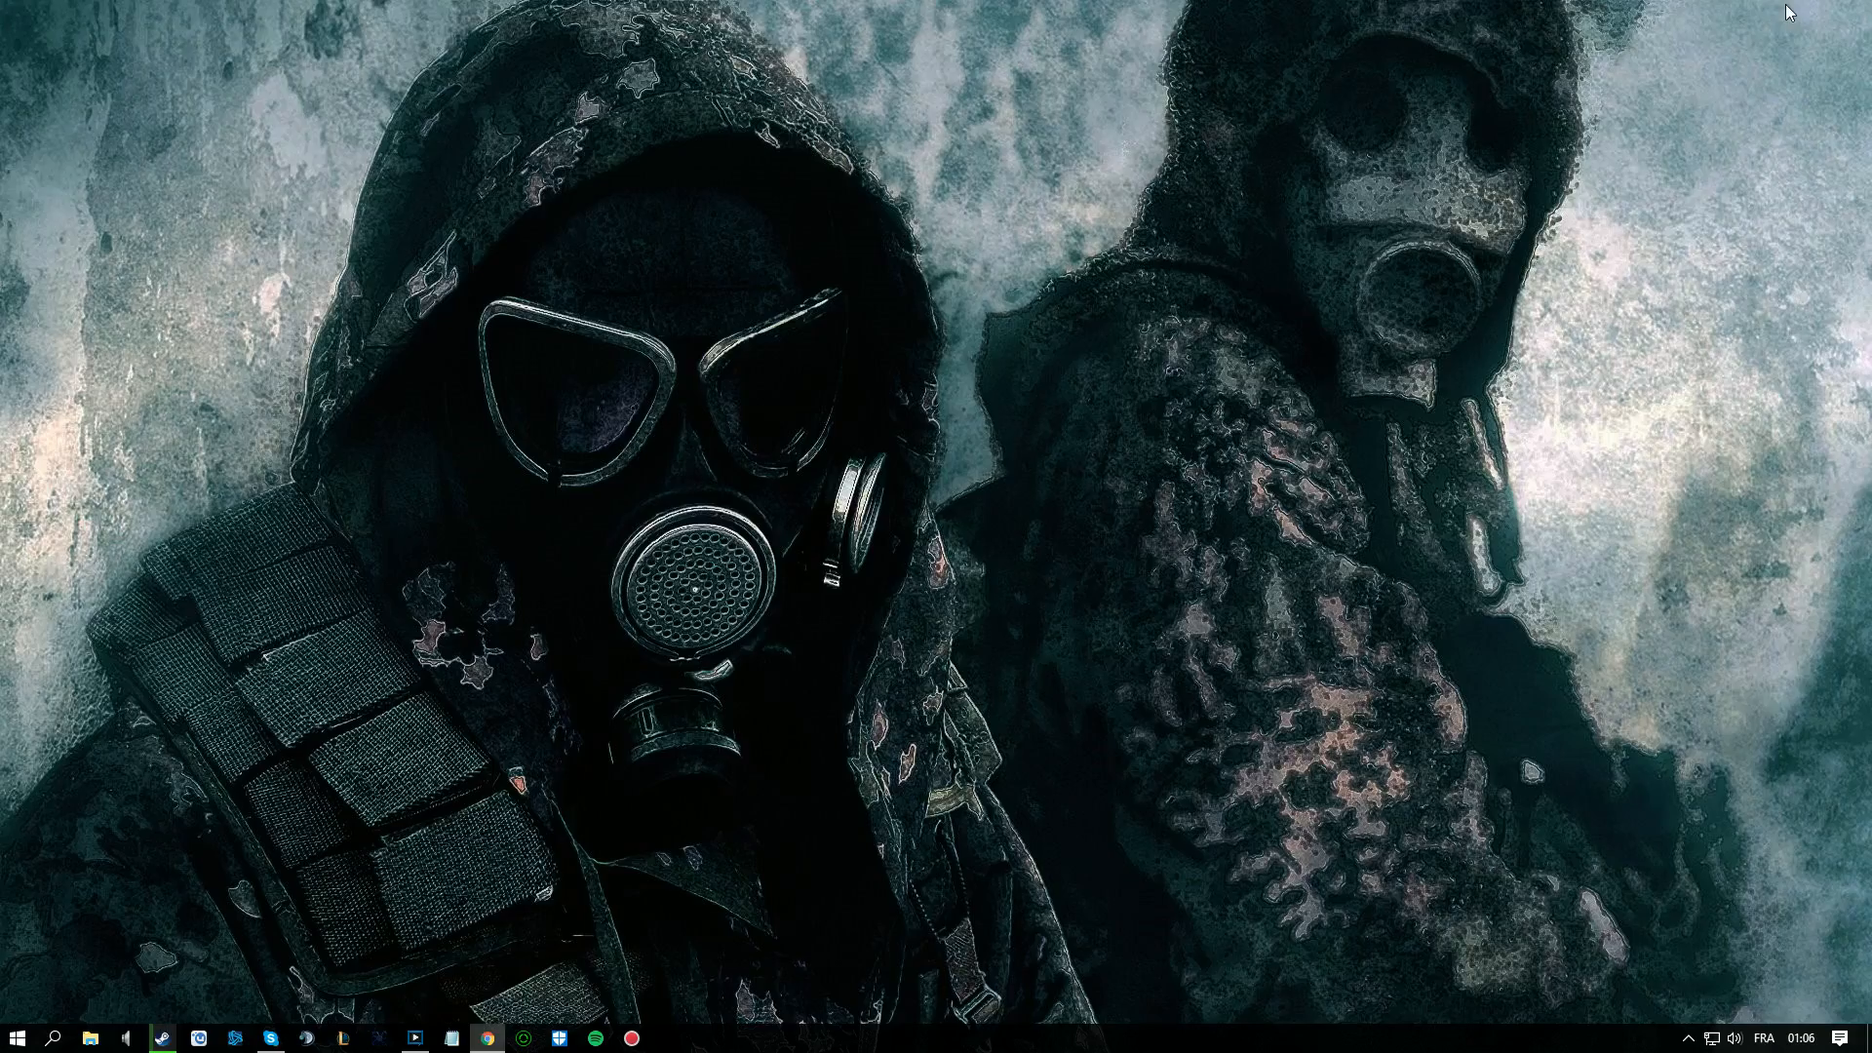
- Switch to File Explorer and go to the skins folder under C:\Program Files (x86)\Steam
left_click(98, 1035)
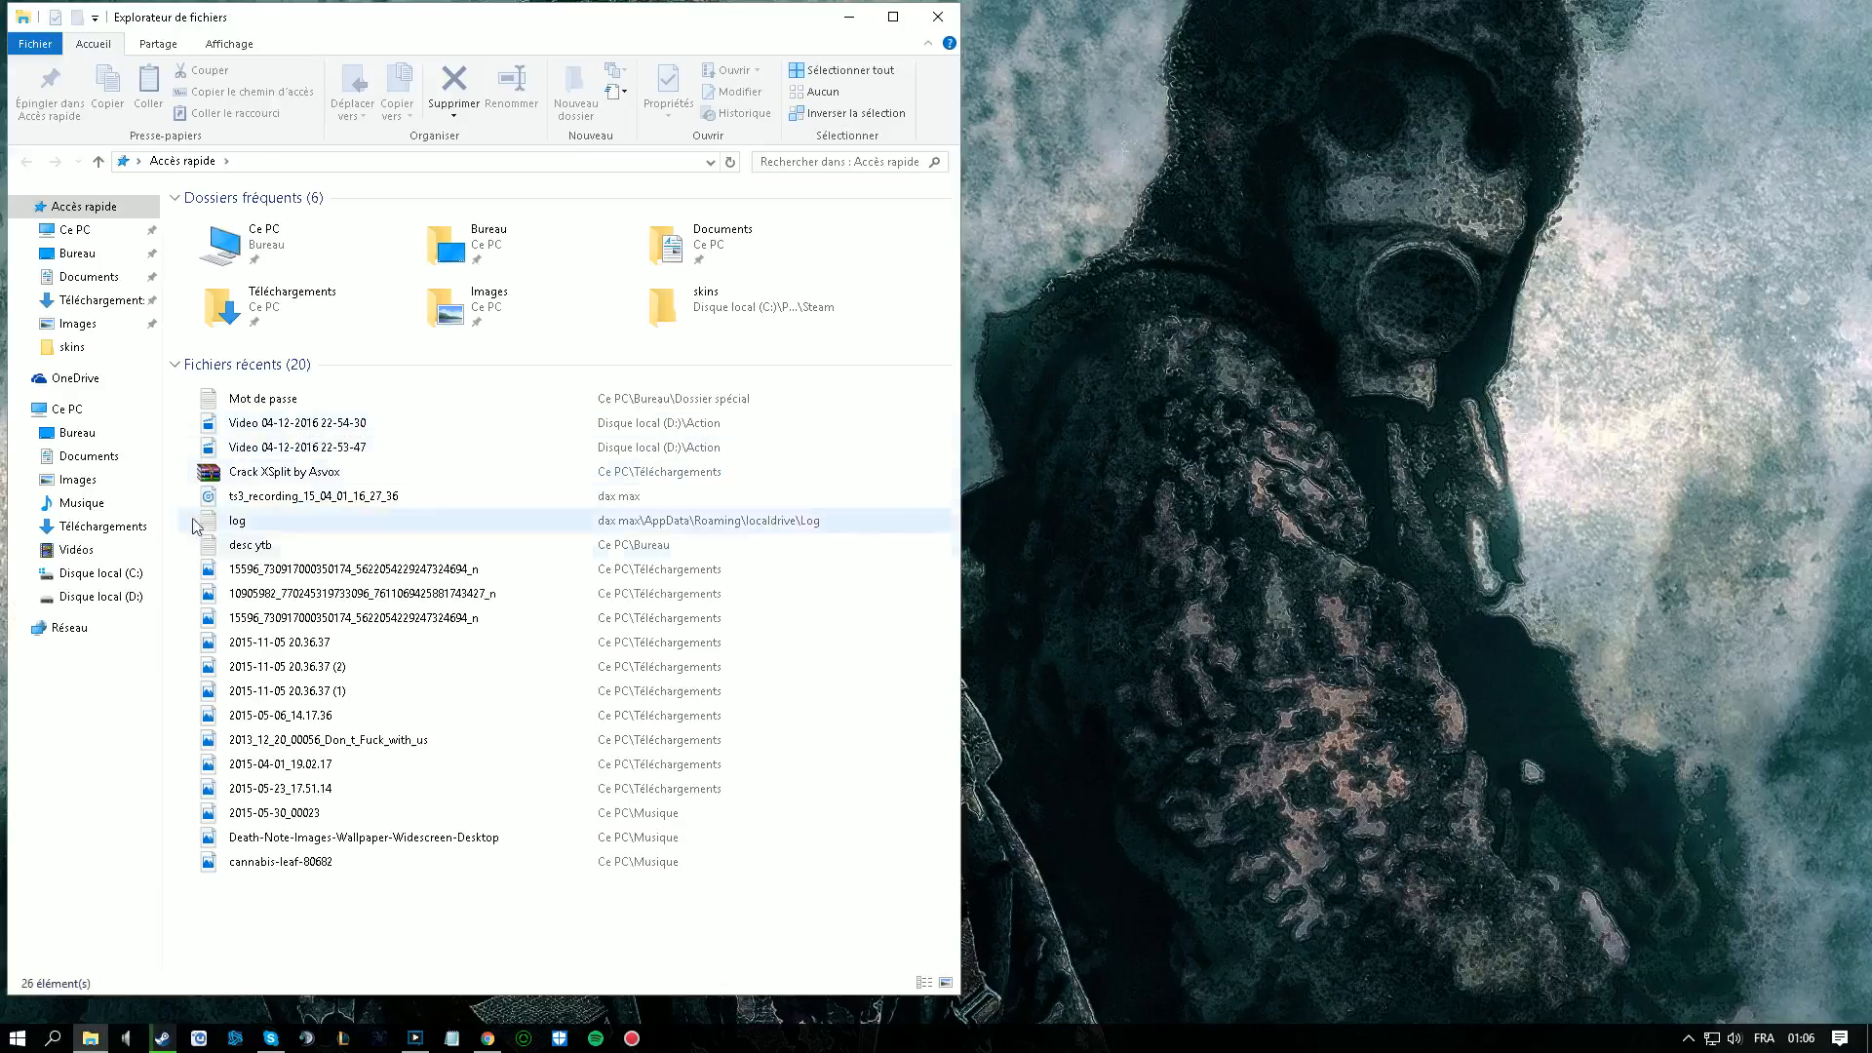
left_click(127, 574)
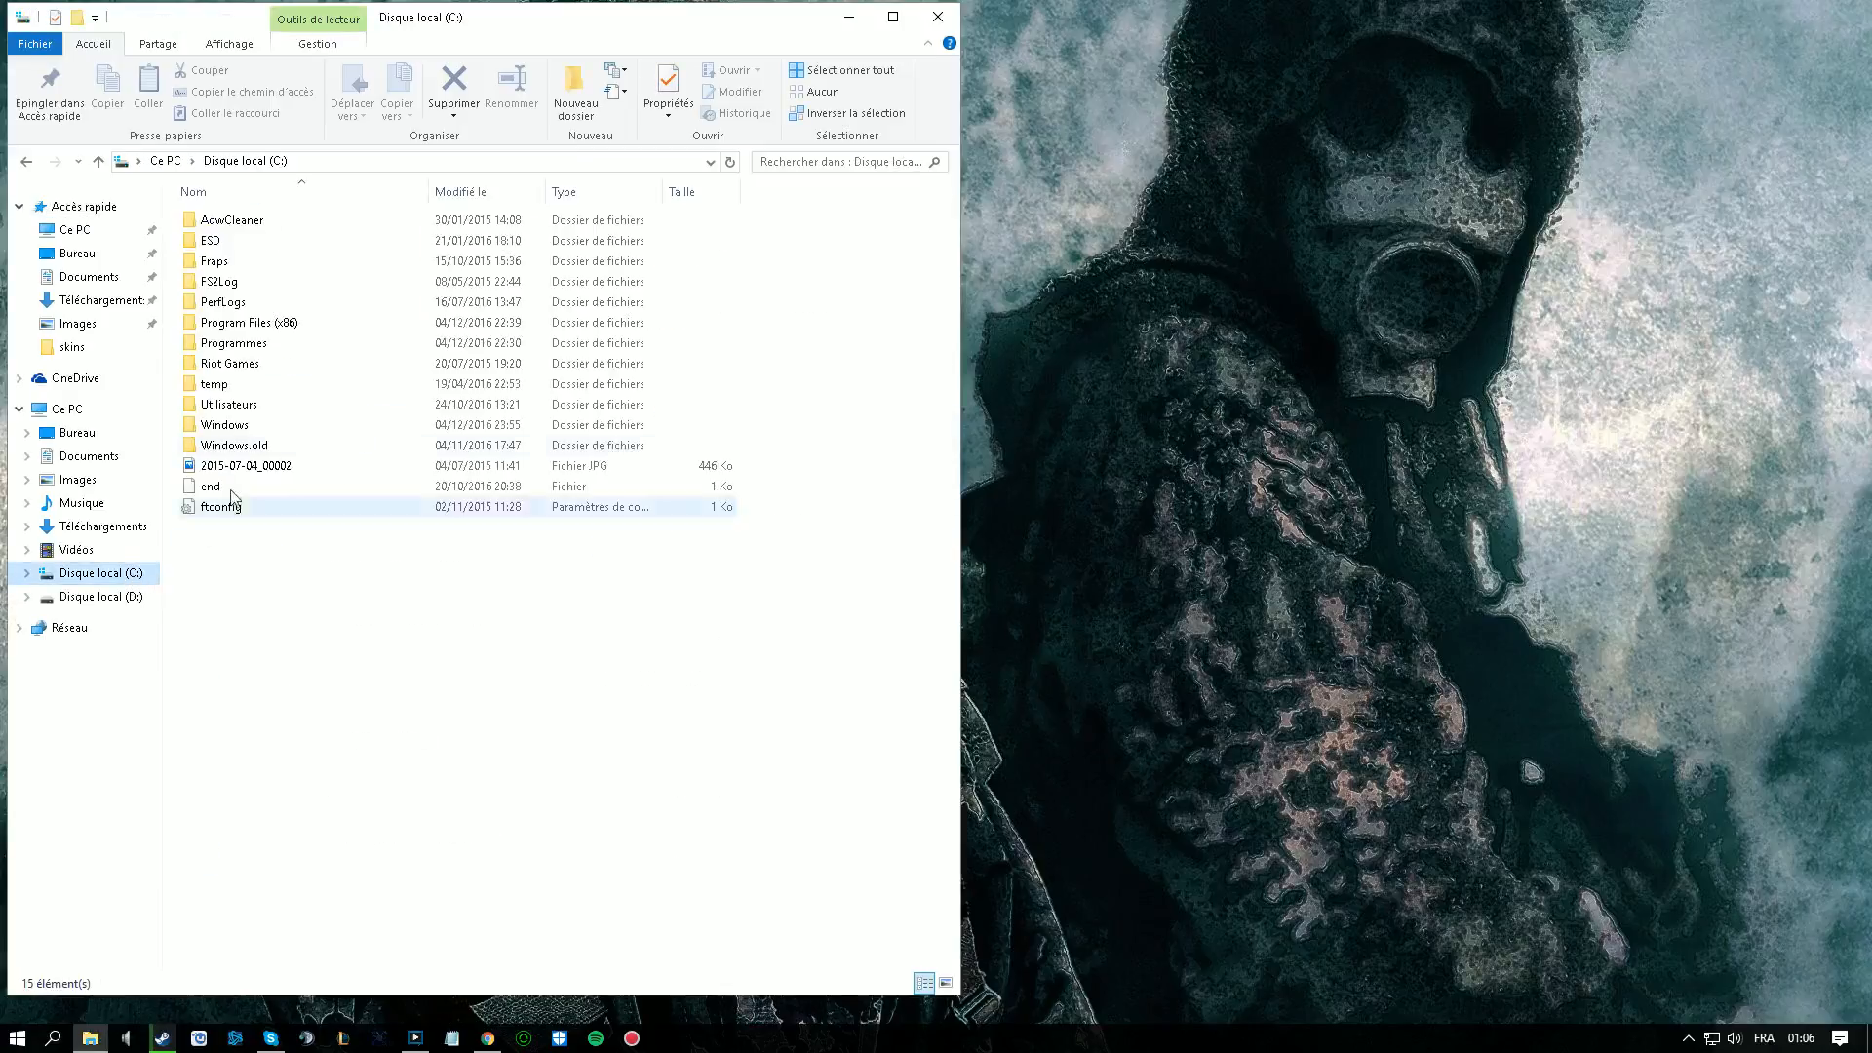
double_click(290, 329)
left_click(286, 837)
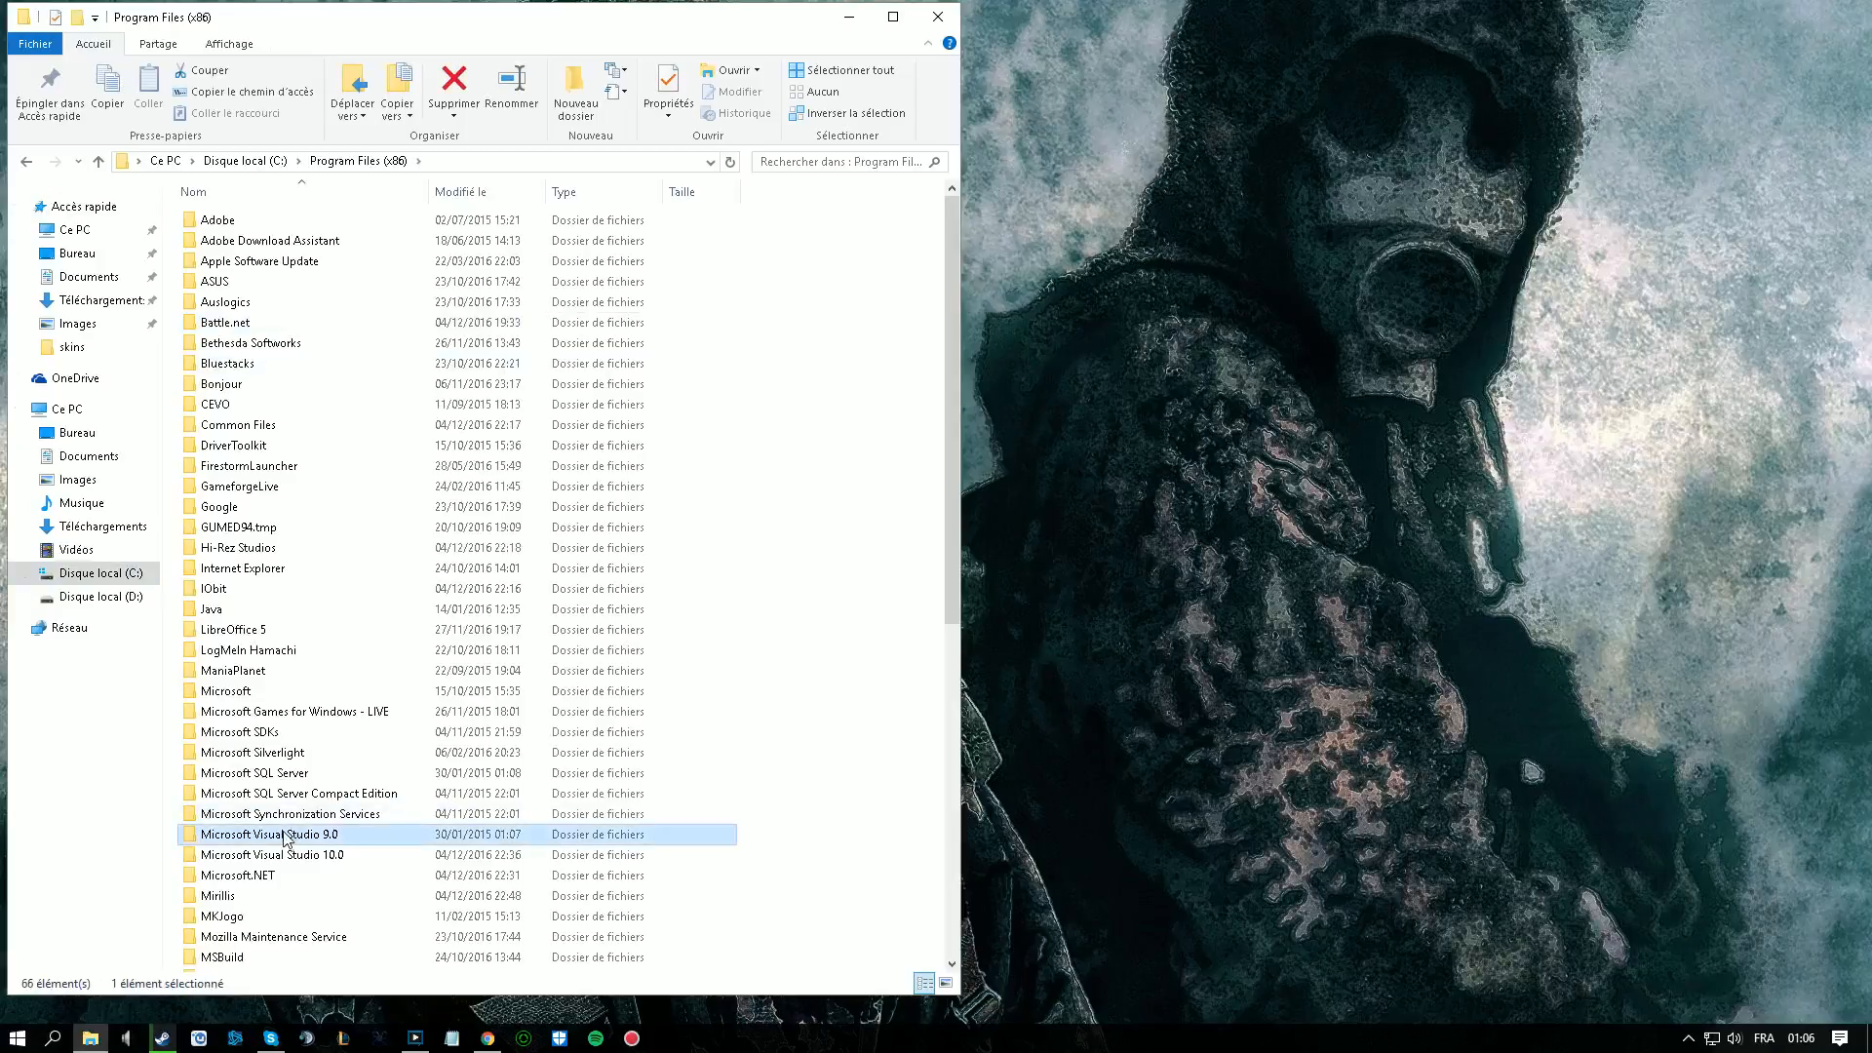
scroll(286, 837, "down", 10)
double_click(261, 706)
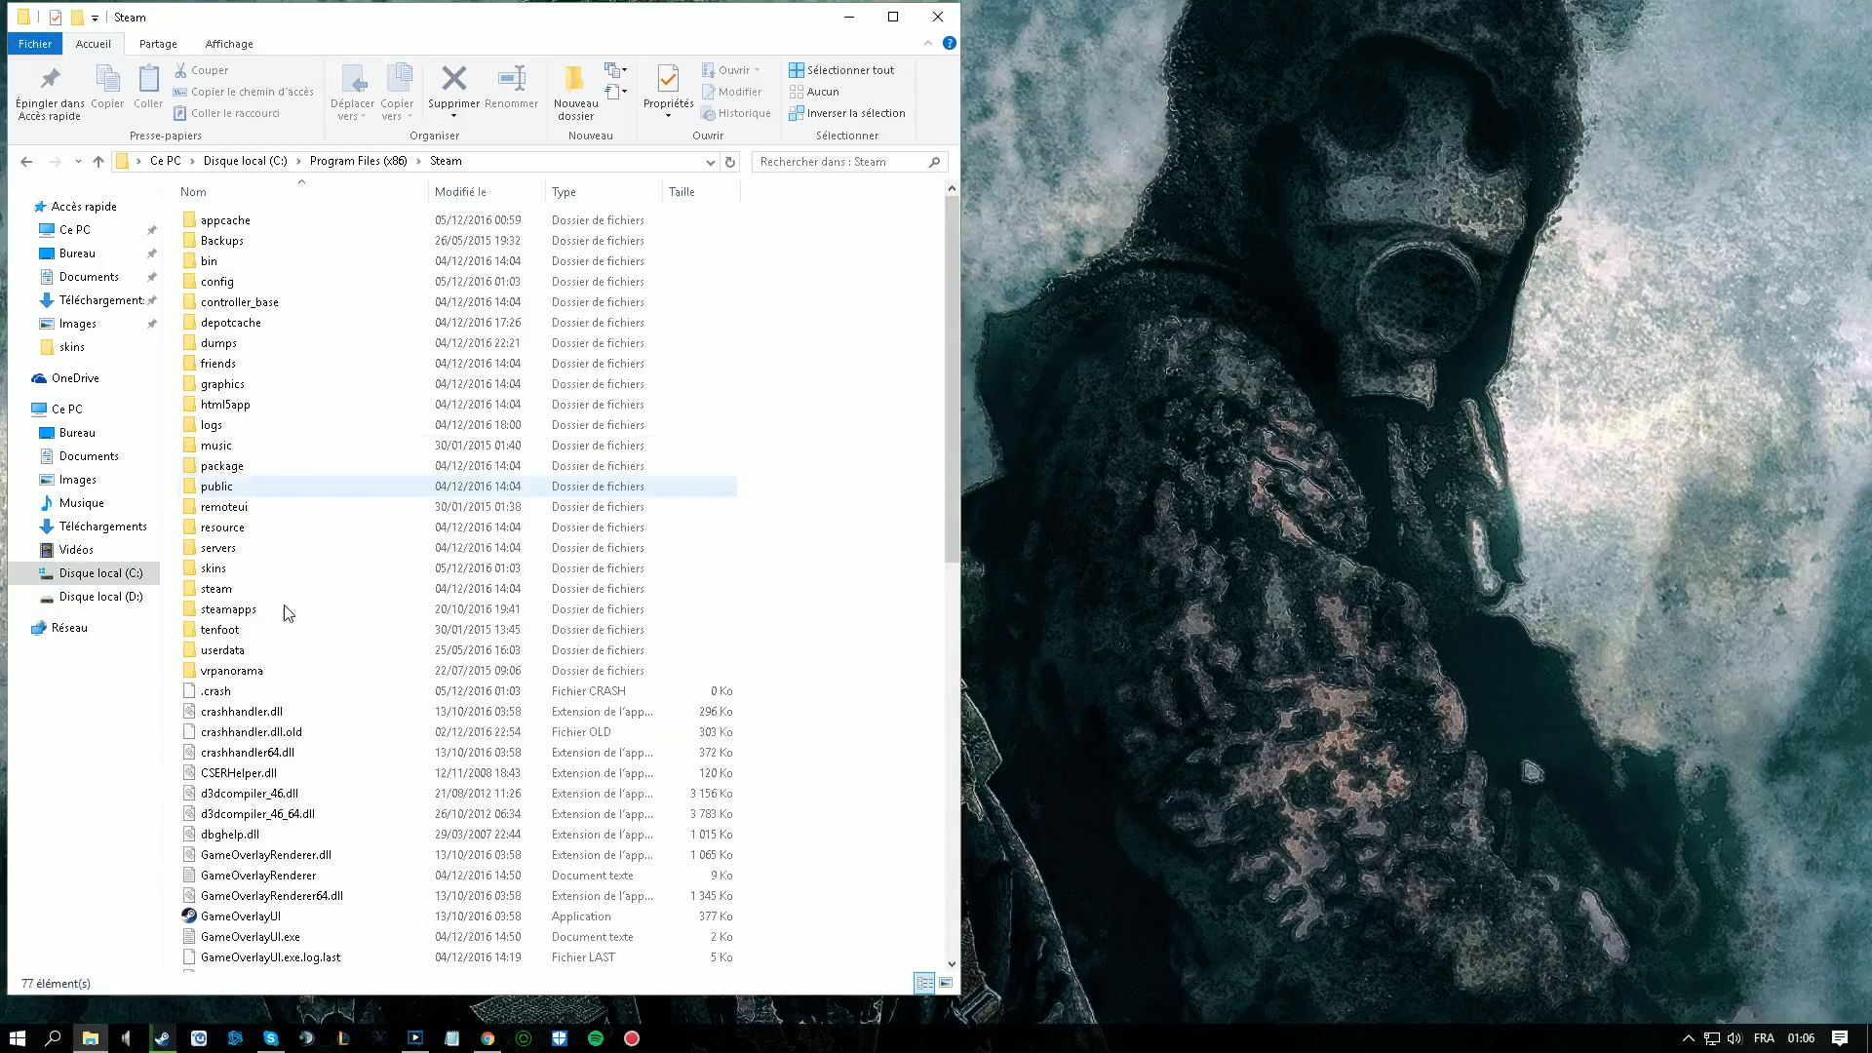
double_click(285, 444)
left_click(27, 160)
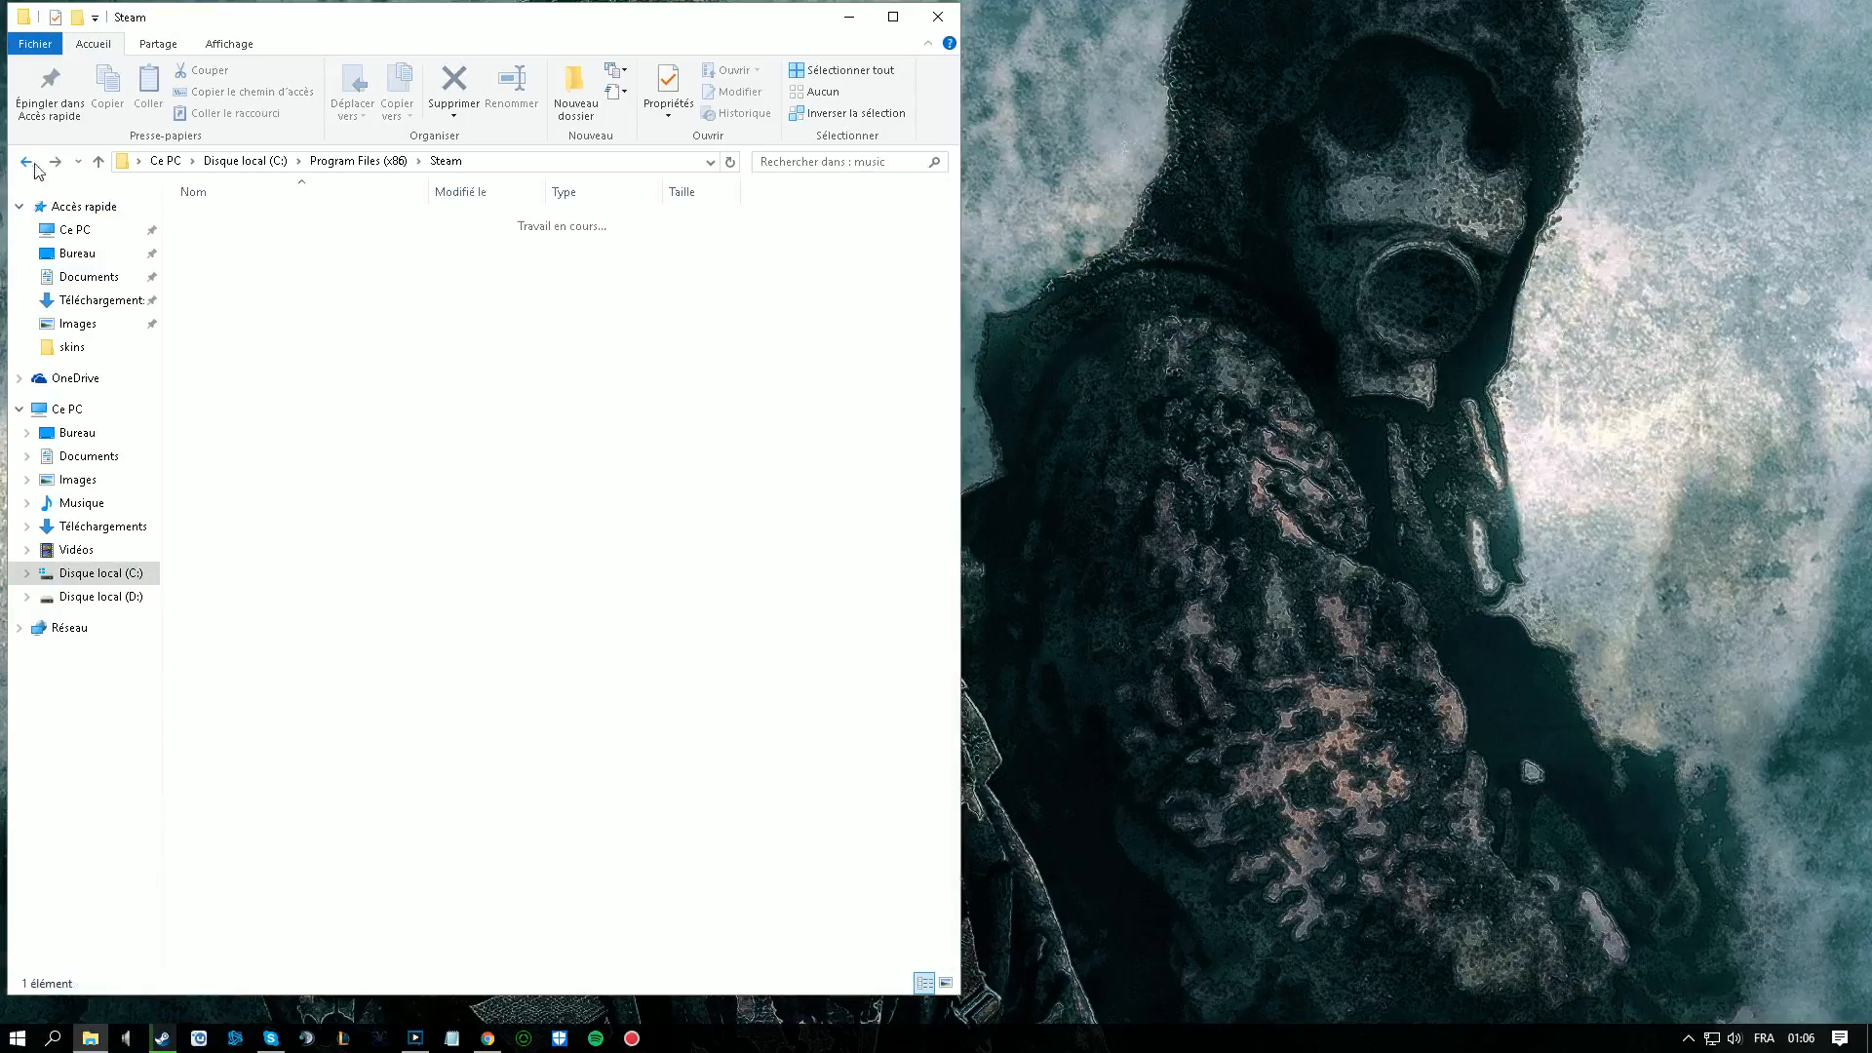
double_click(216, 568)
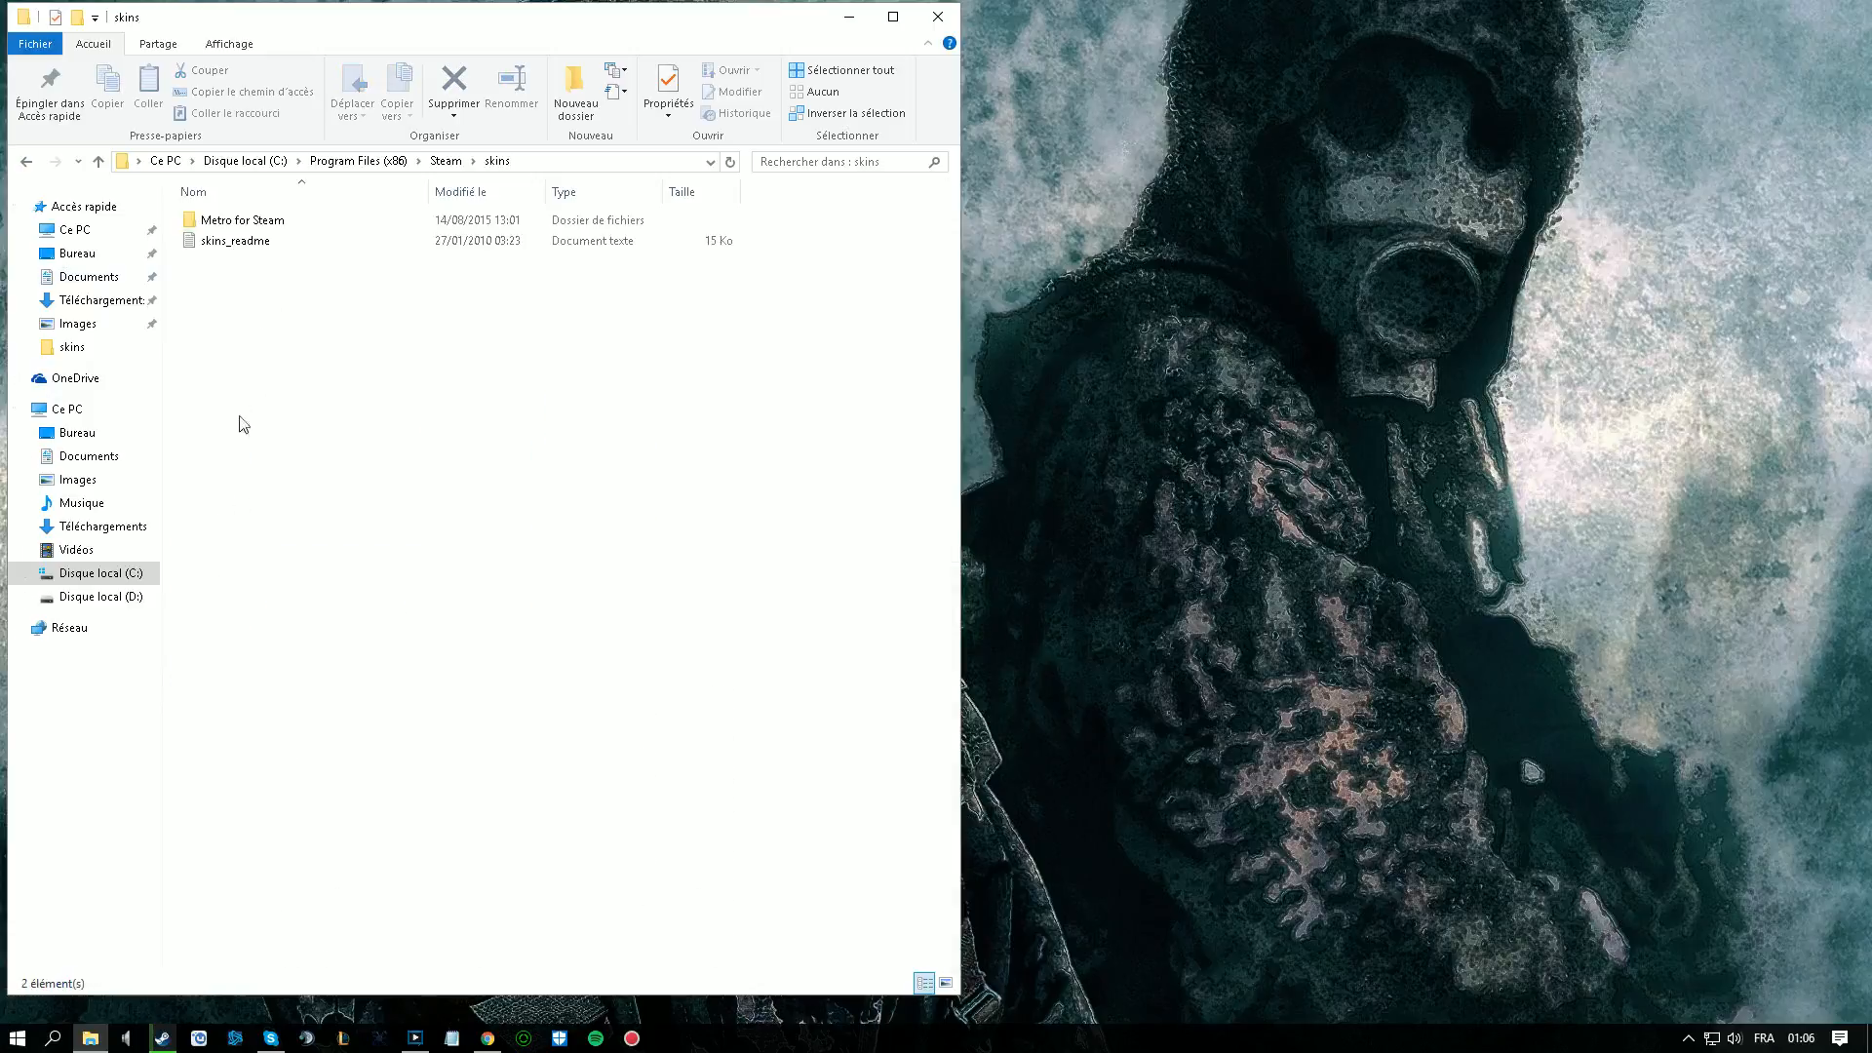
- Inspect the contents of the Metro for Steam folder, return to the skins folder, and minimize File Explorer
left_click(693, 219)
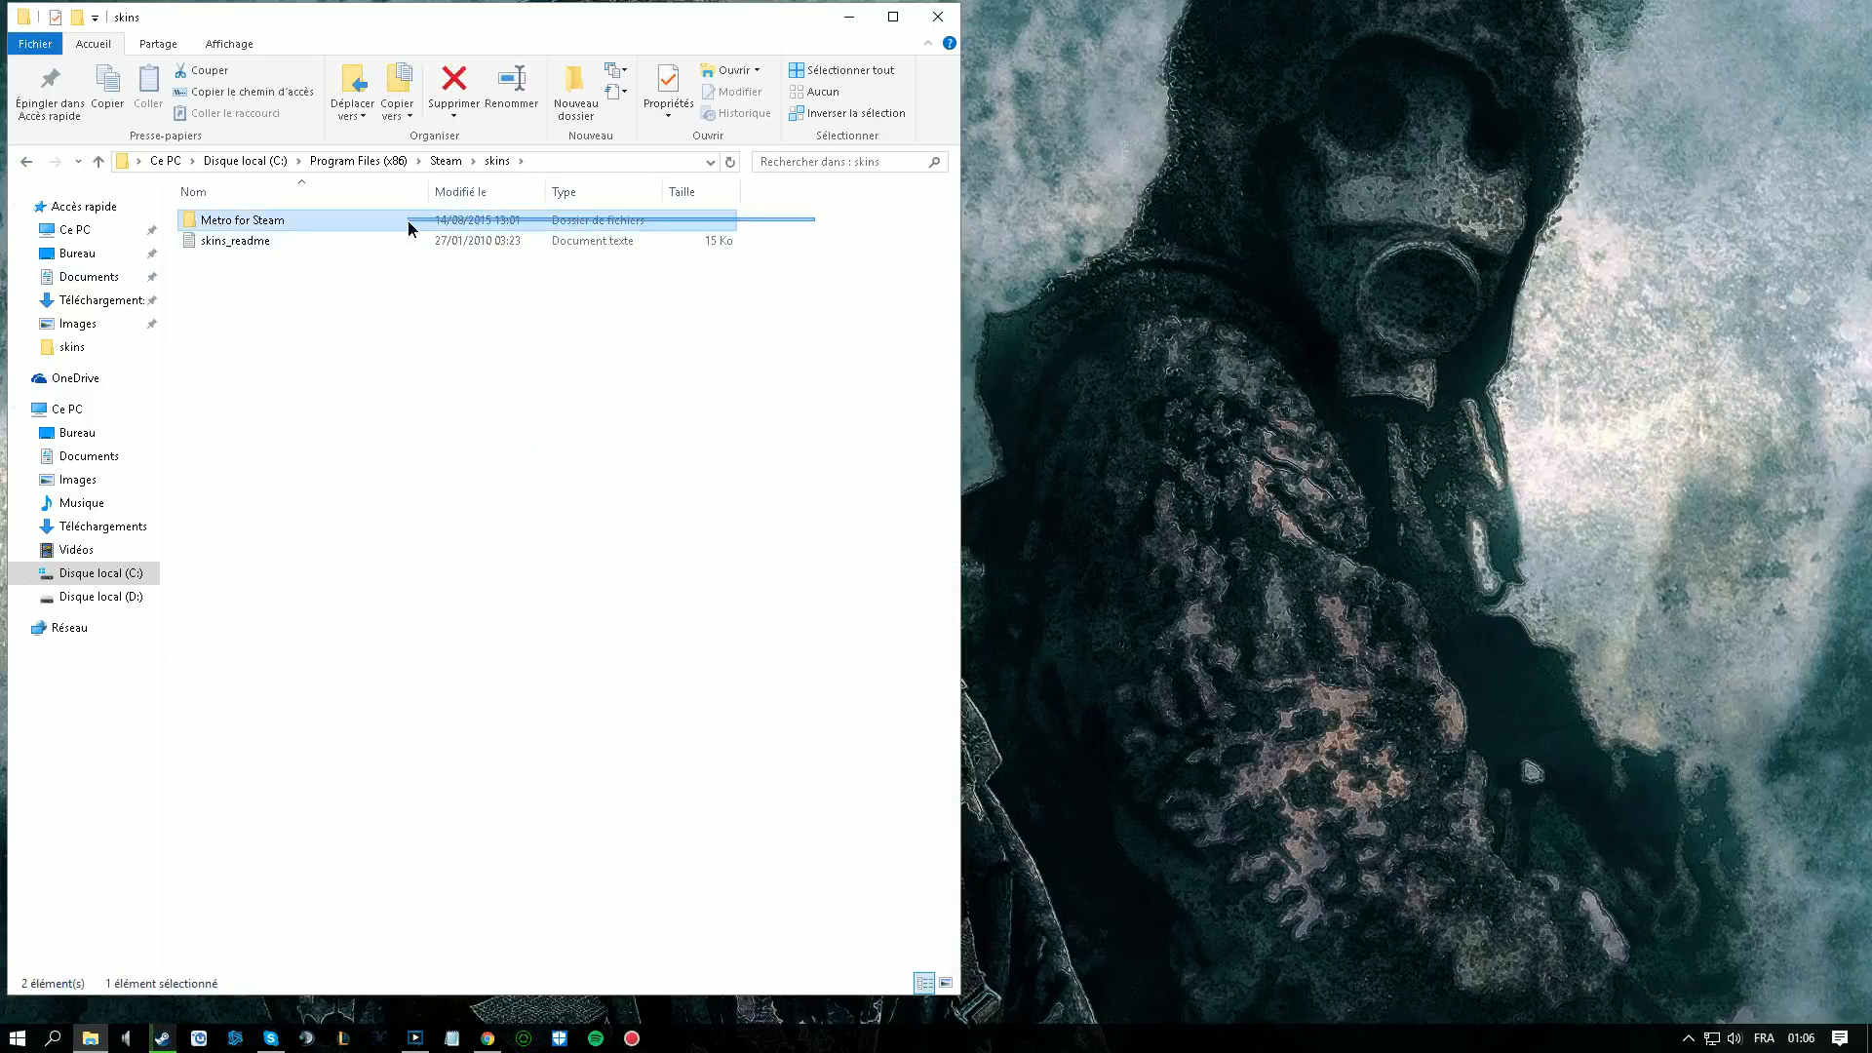
left_click(396, 374)
left_click(585, 223)
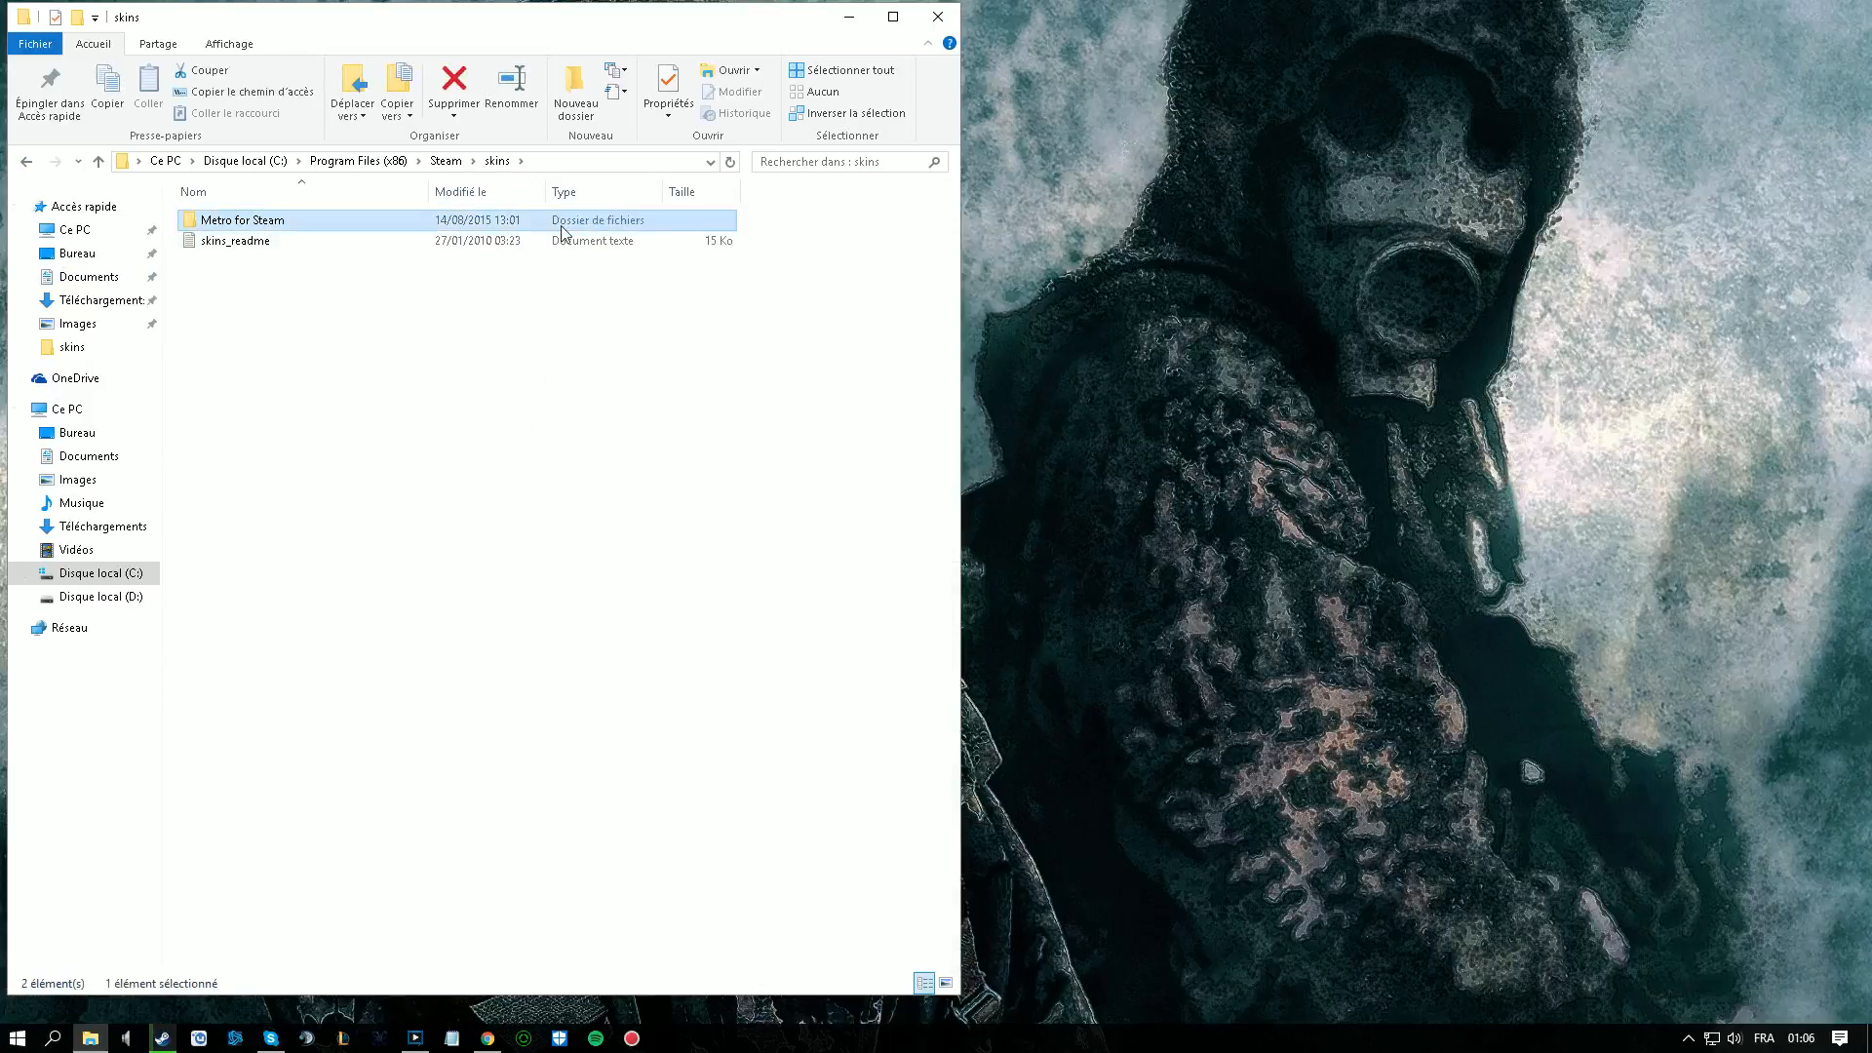
double_click(562, 227)
left_click_drag(579, 576, 291, 230)
left_click_drag(663, 608, 290, 232)
left_click(404, 647)
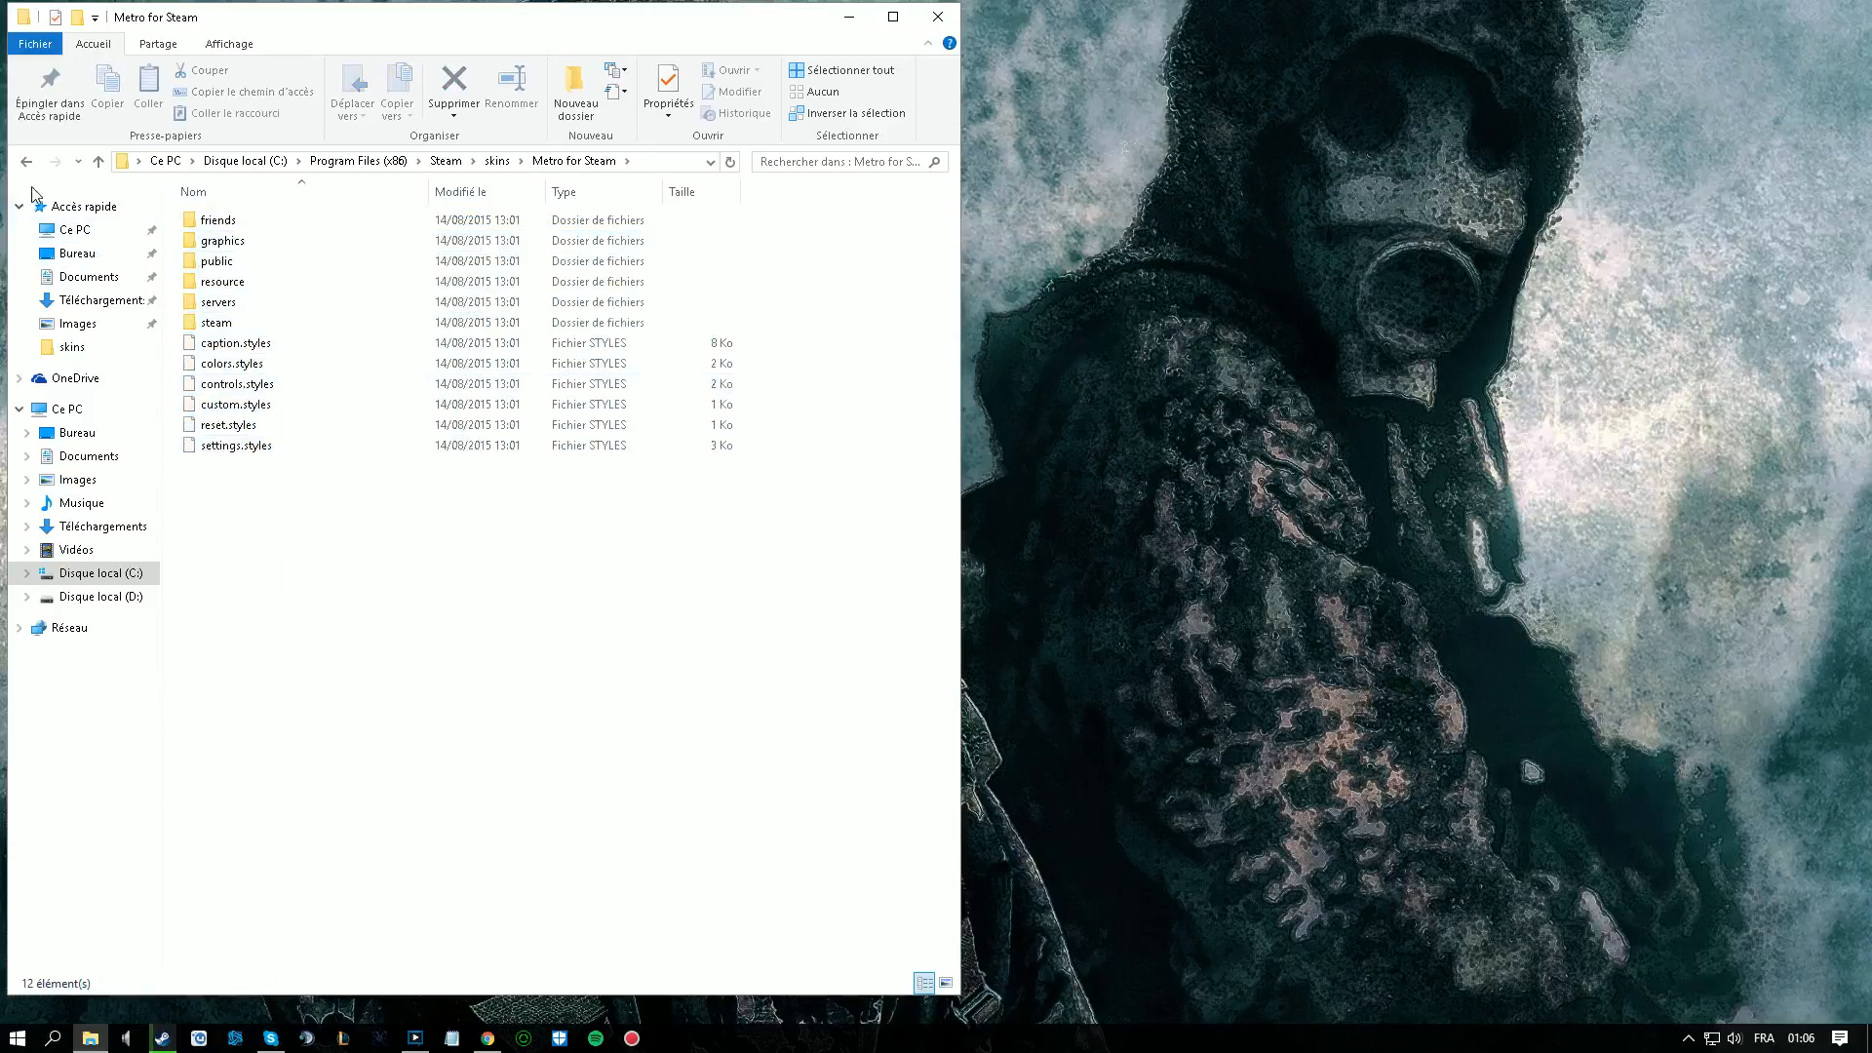
left_click(27, 162)
left_click(844, 18)
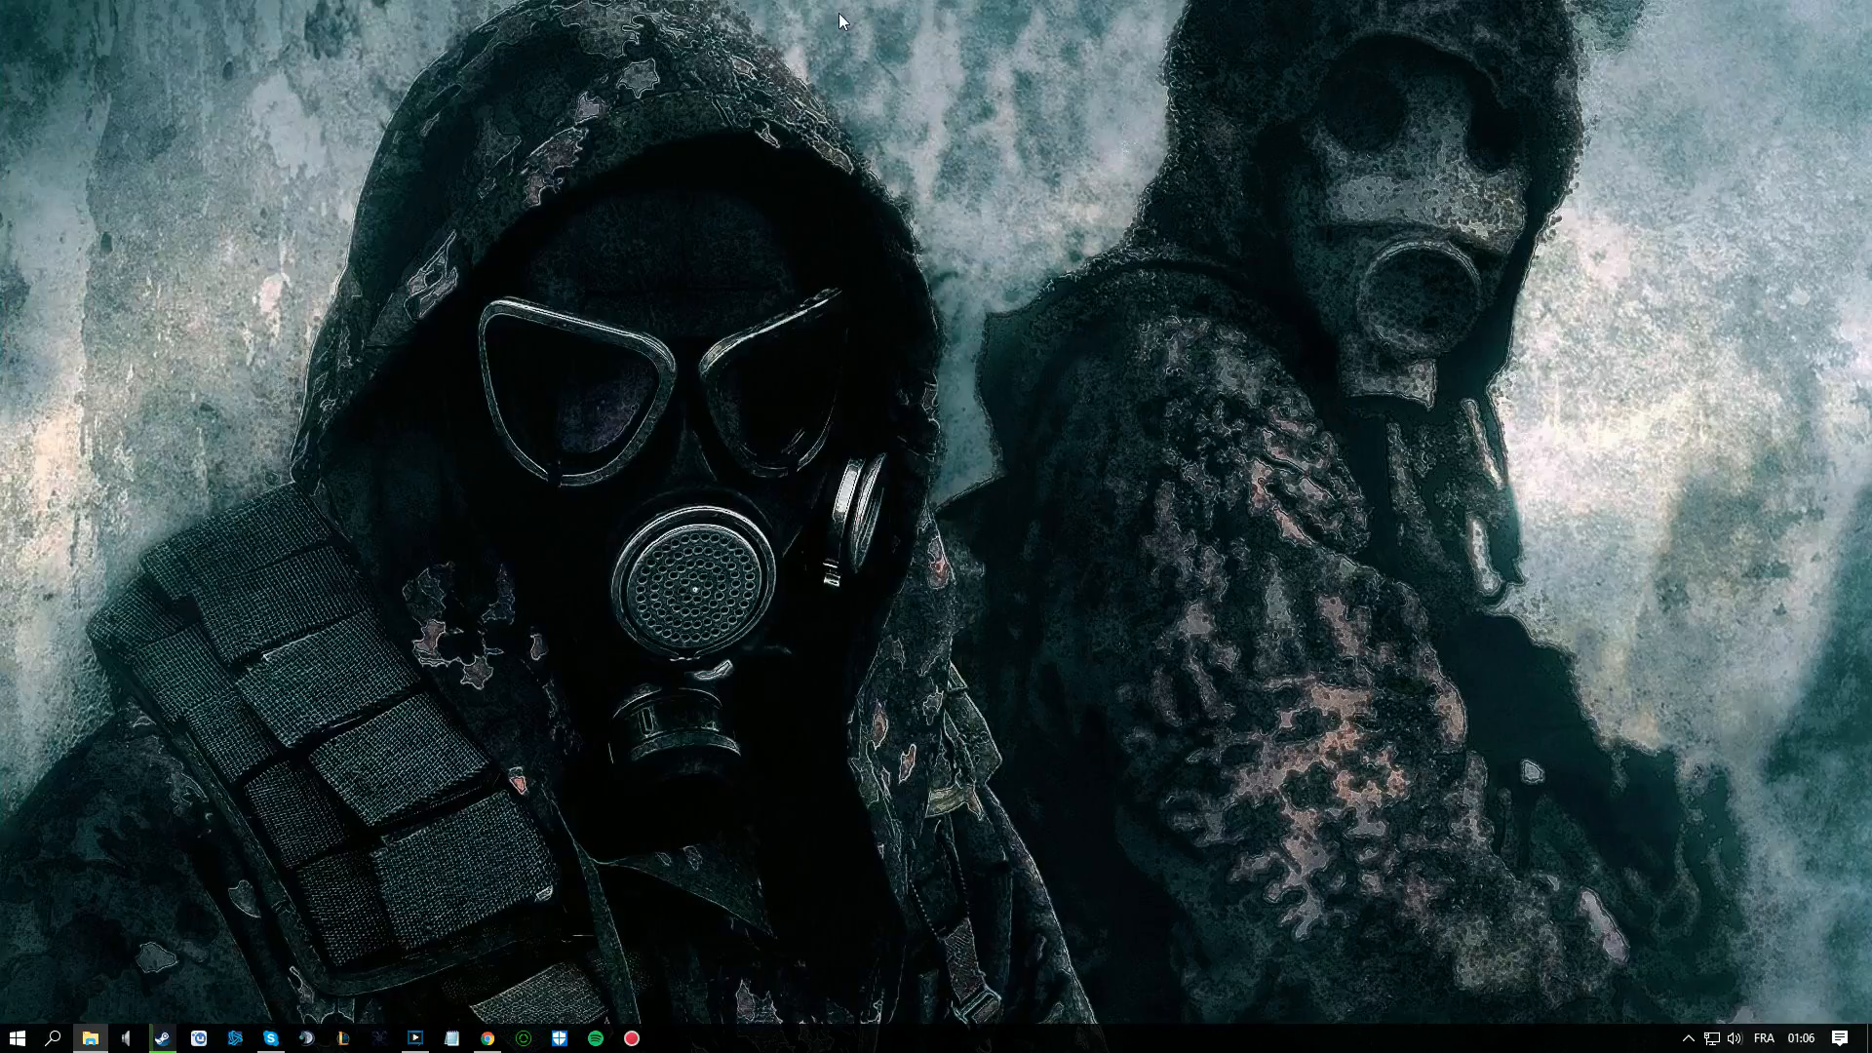
- Switch to Steam, set its skin to Metro for Steam in the Interface settings, and restart Steam to apply it
left_click(162, 1038)
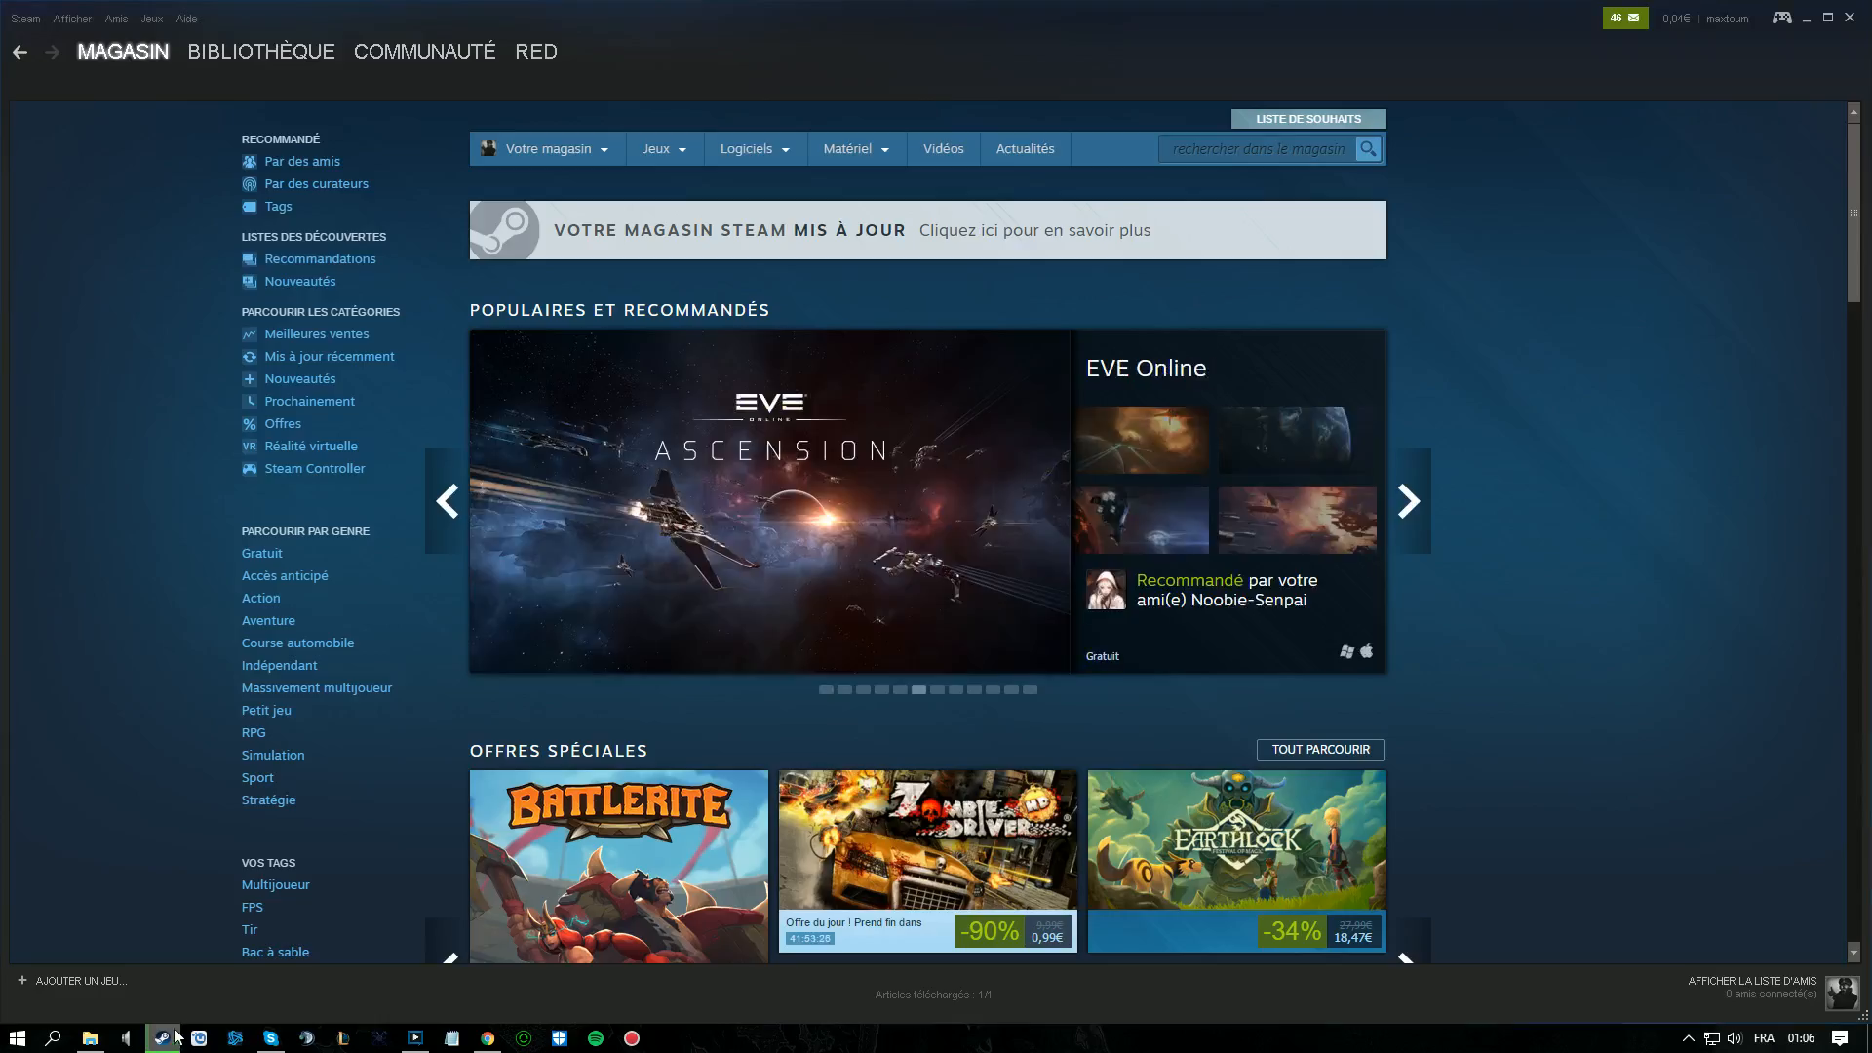
left_click(39, 23)
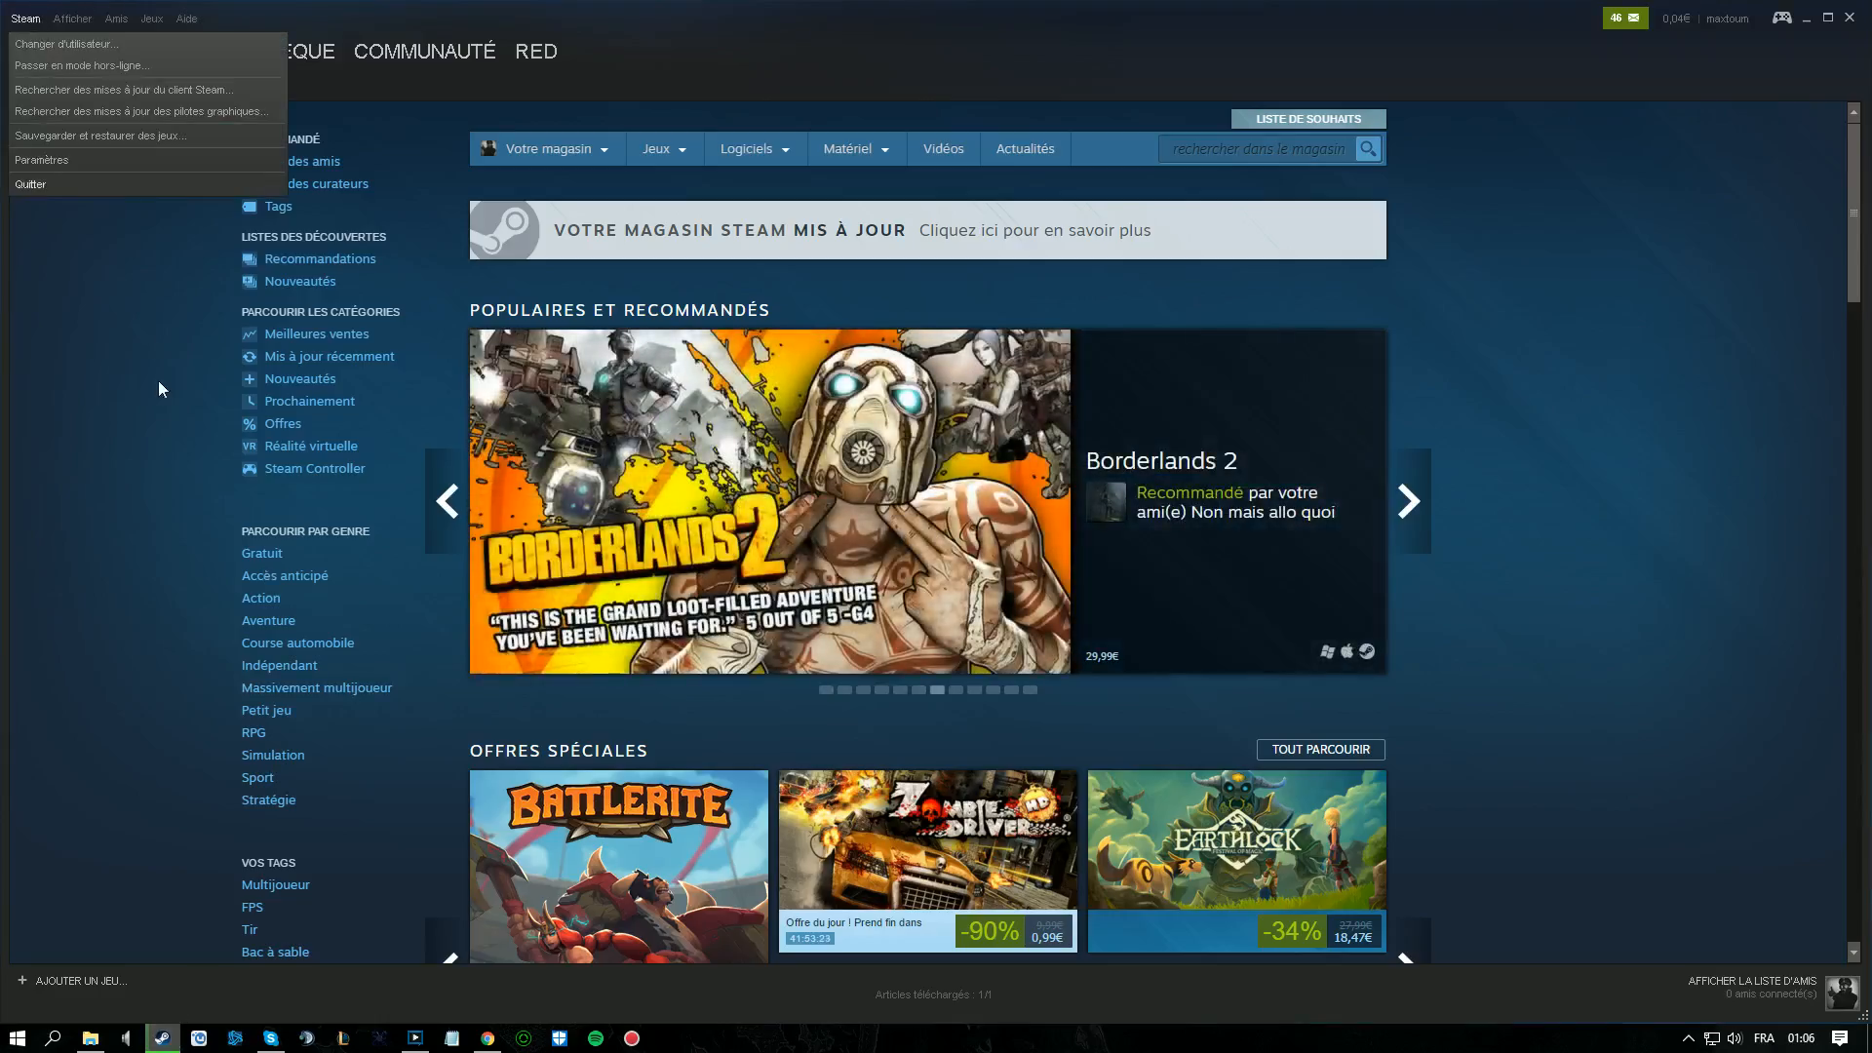
left_click(154, 367)
left_click(39, 19)
left_click(57, 167)
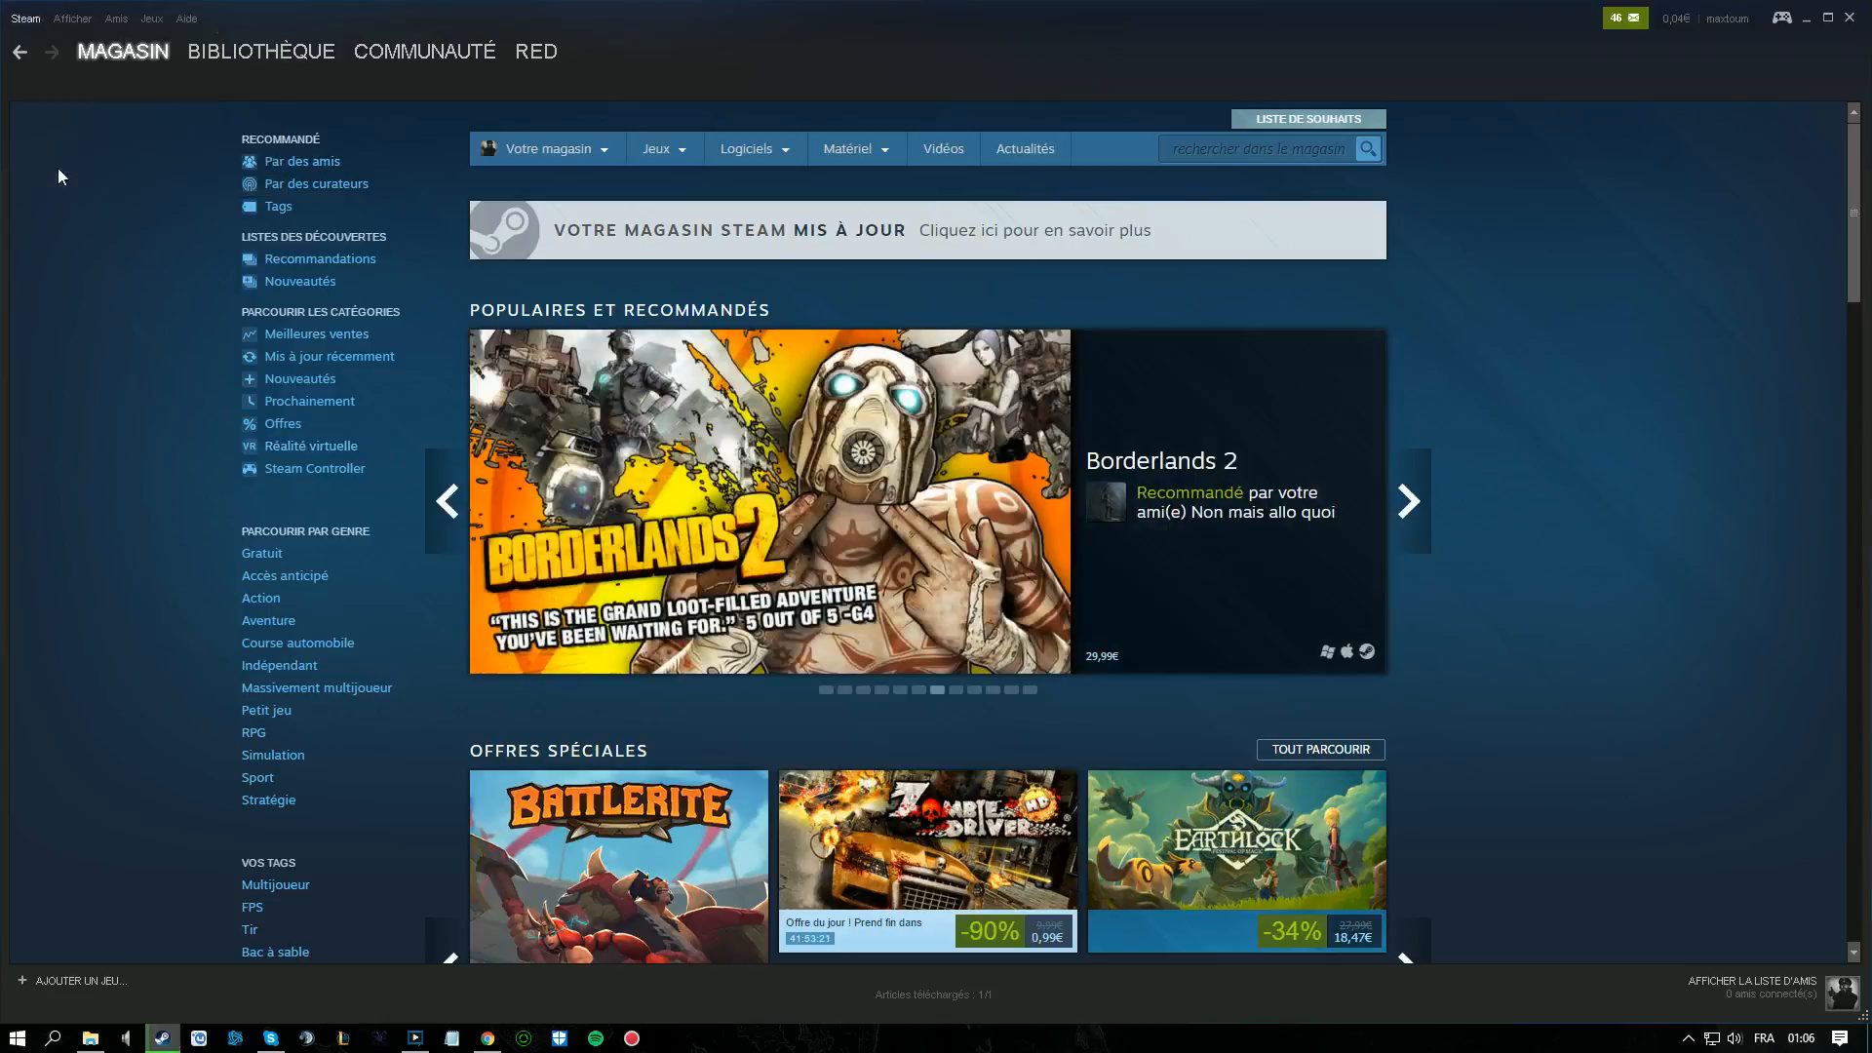
left_click(648, 454)
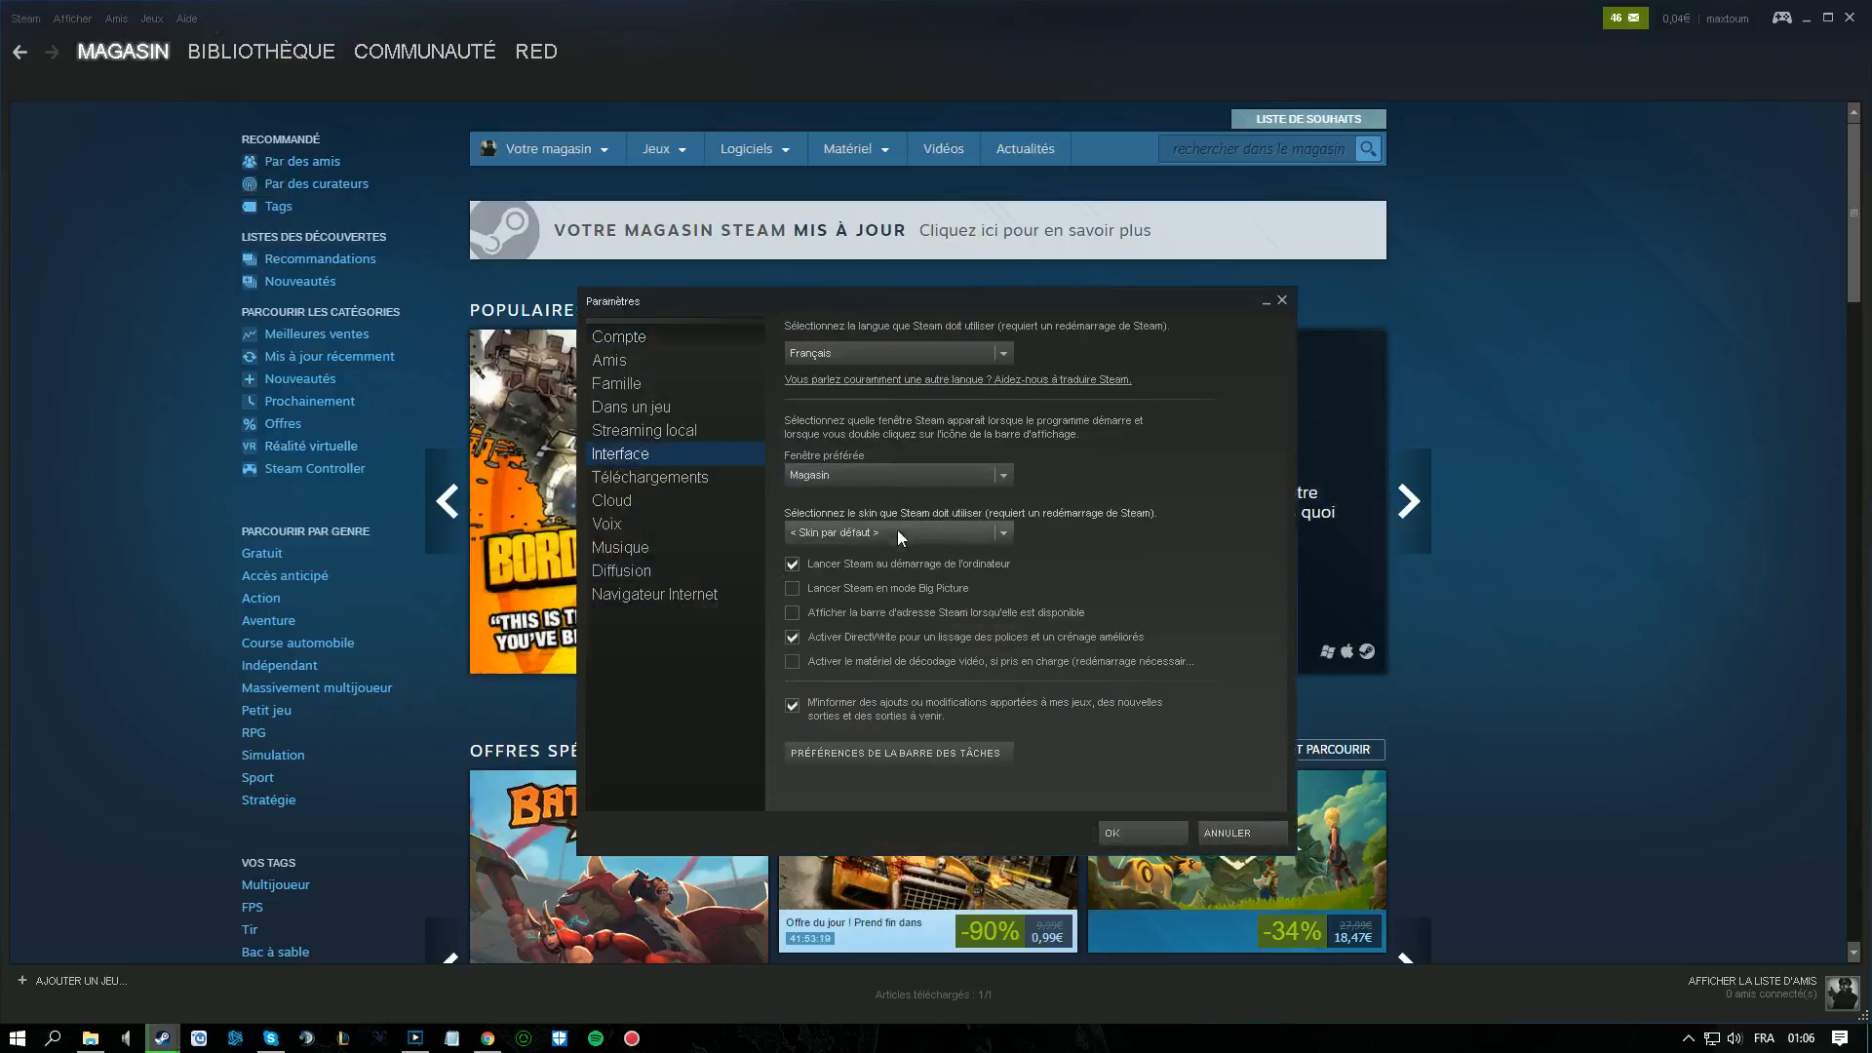
left_click(897, 532)
left_click(864, 577)
left_click(1131, 834)
left_click(890, 549)
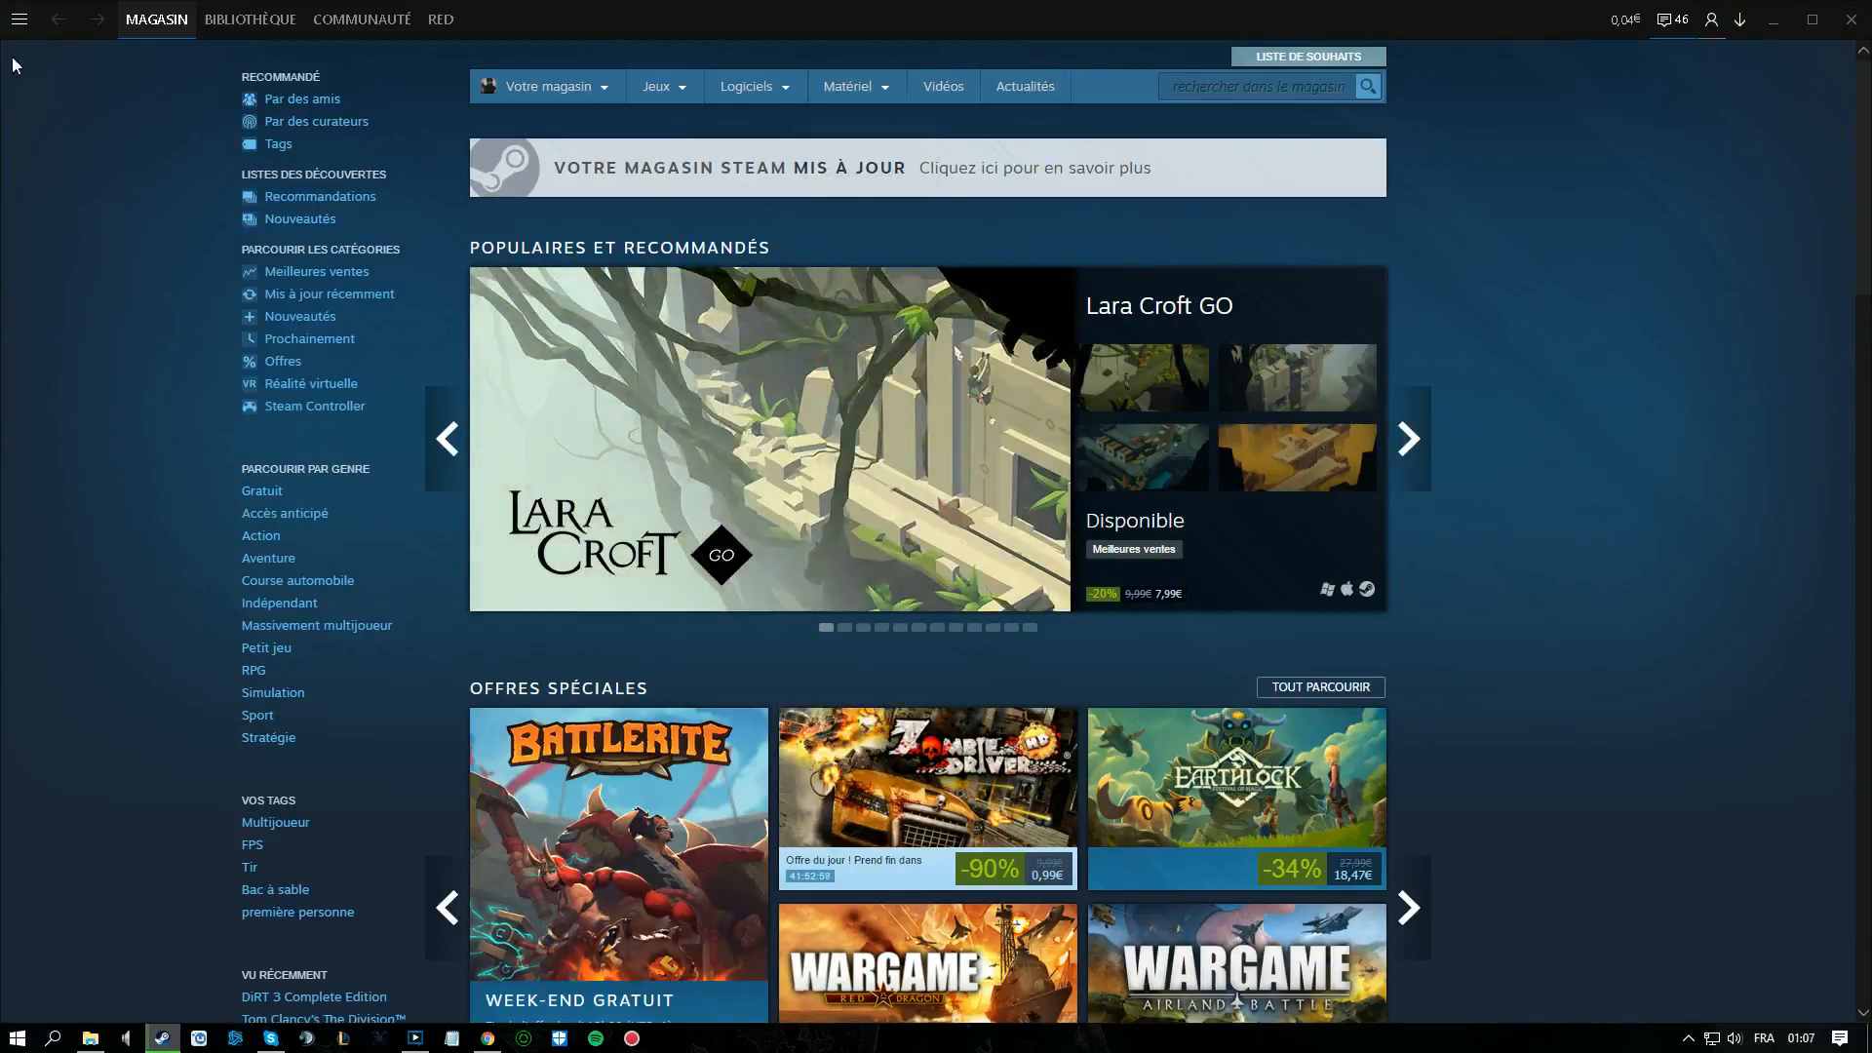
- Look over the store page in the new skin and open the downloads overview
scroll(1750, 734, "down", 3)
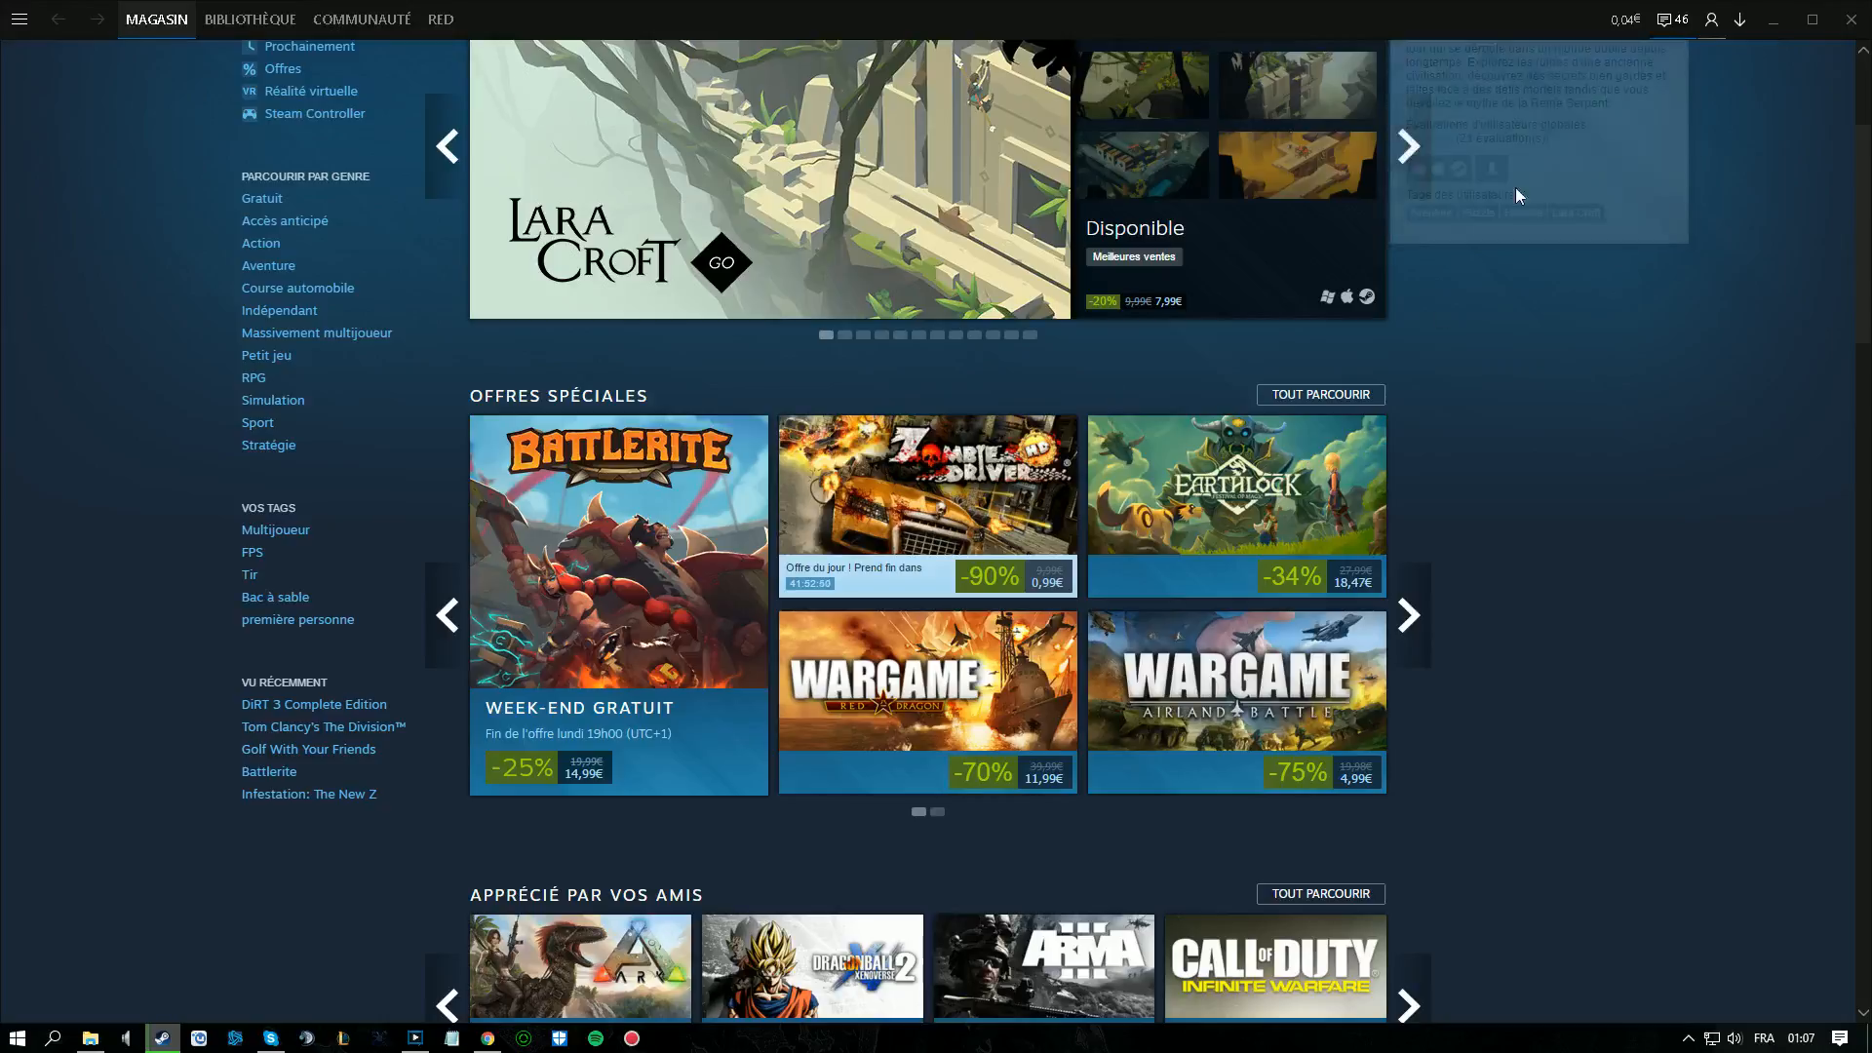
left_click(1738, 25)
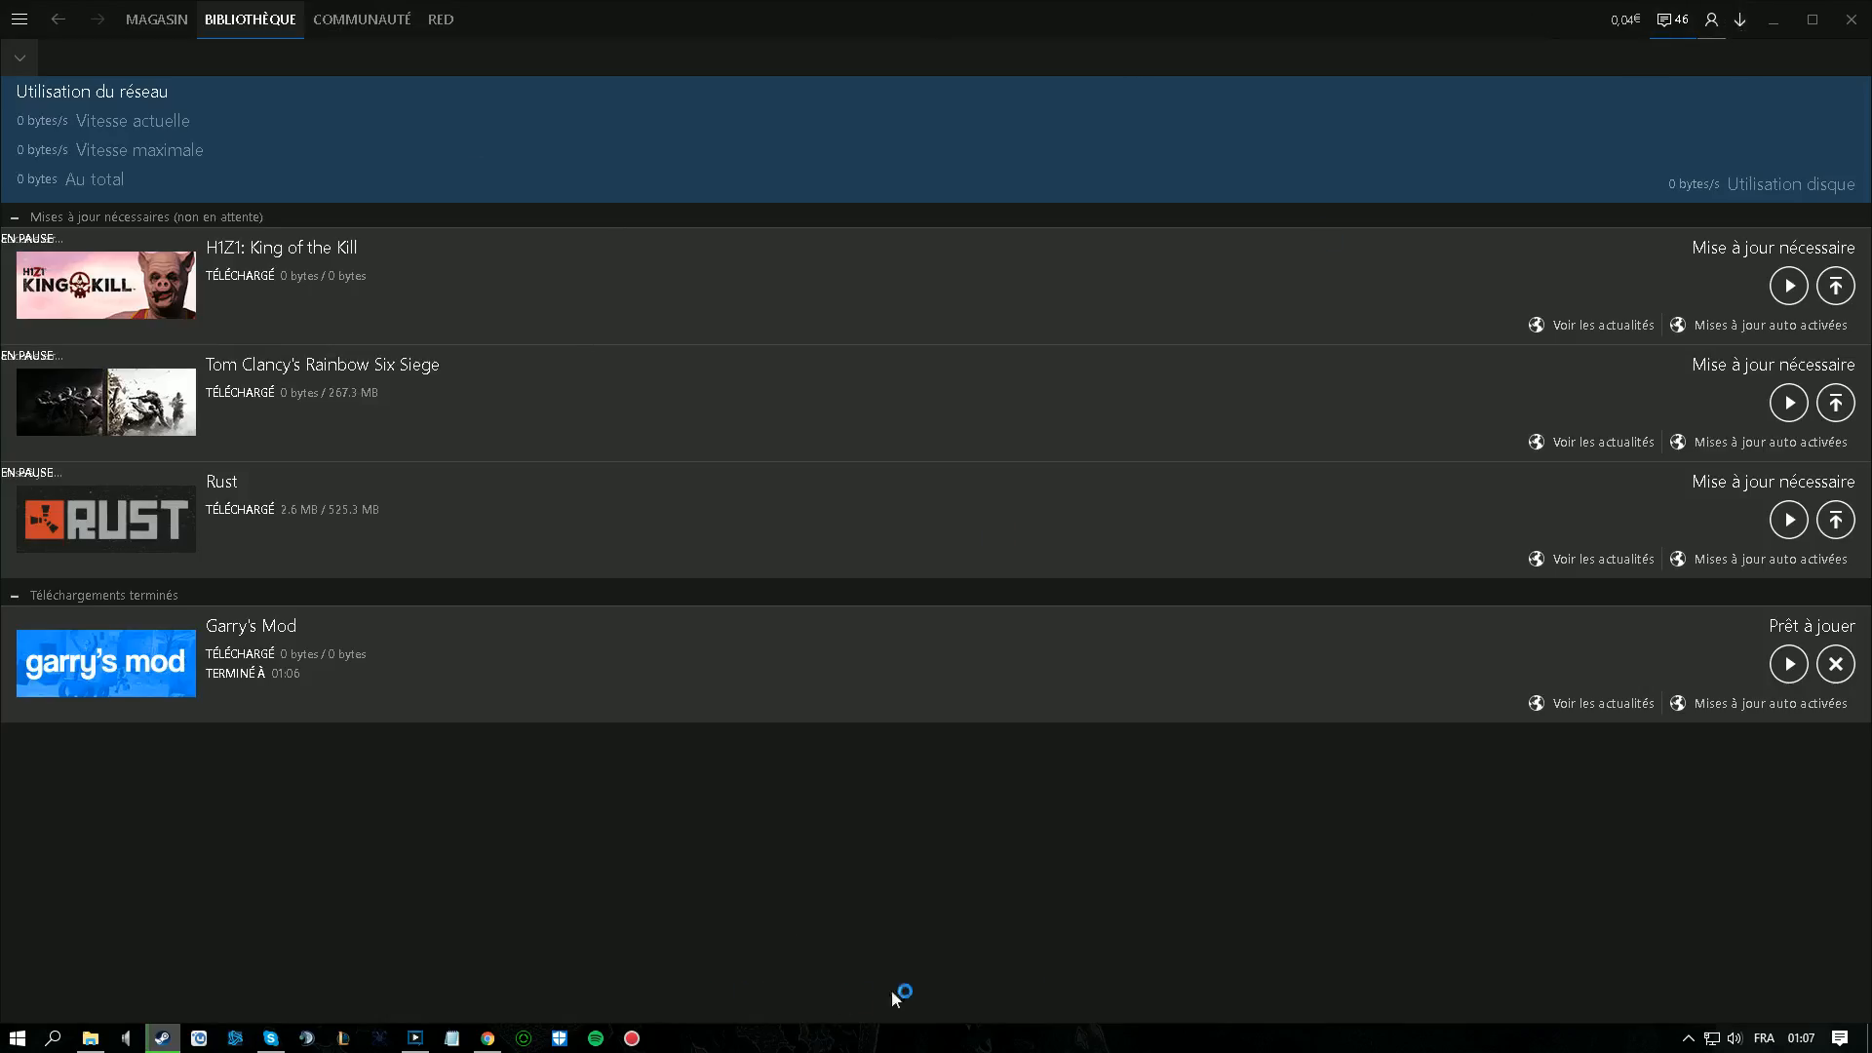
- Return to the store page and look over the account and main menus in the new skin
left_click(154, 21)
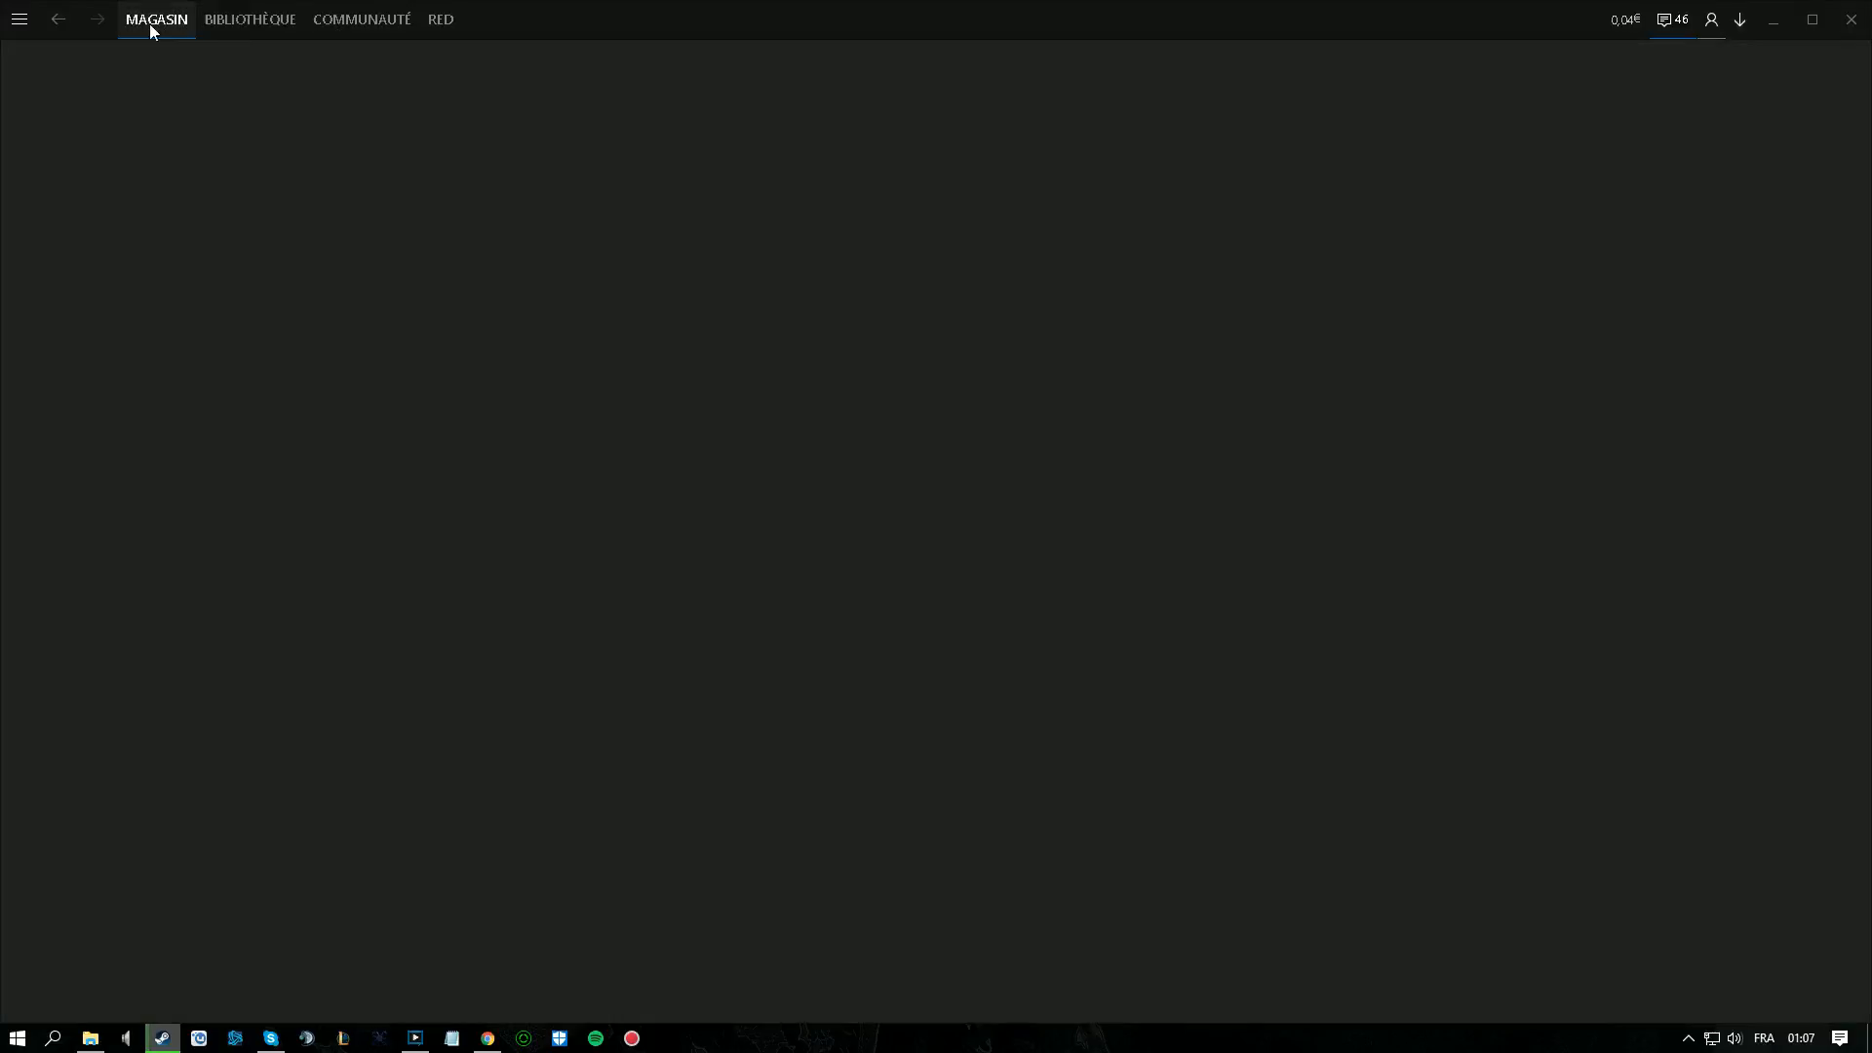
left_click(1716, 29)
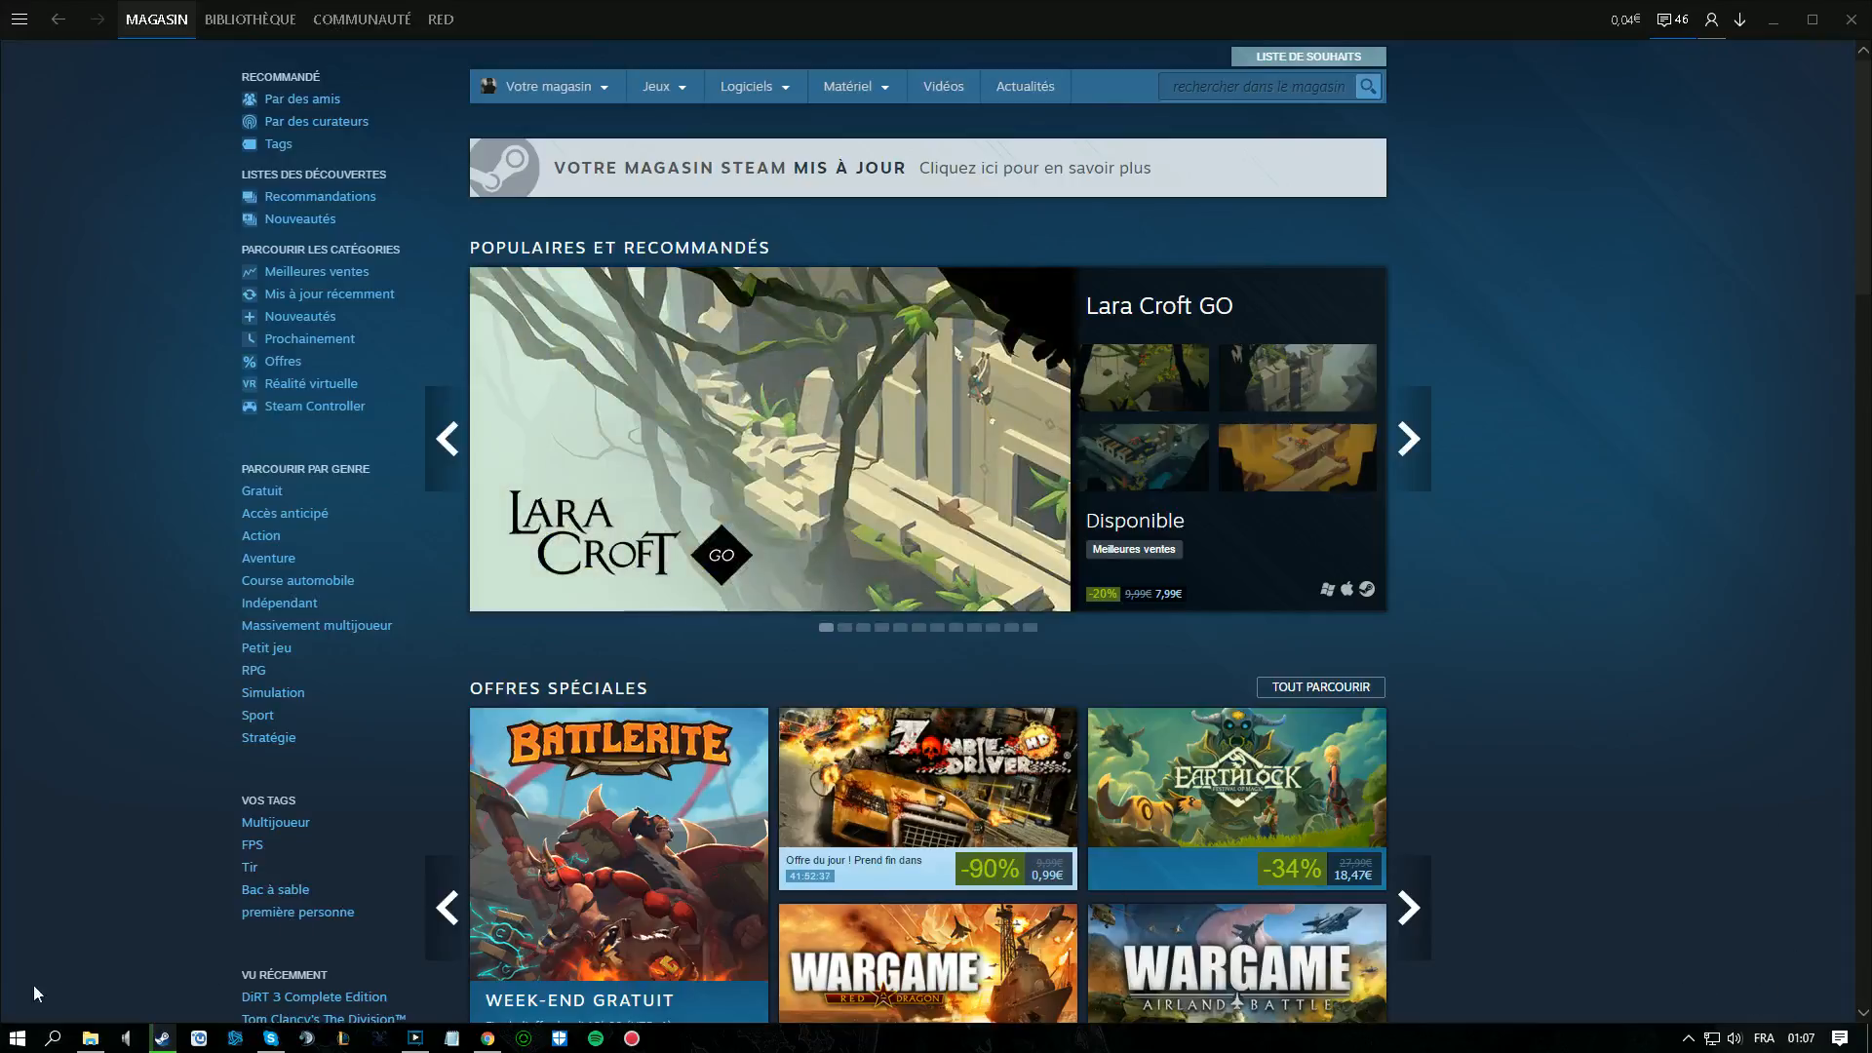
left_click(18, 18)
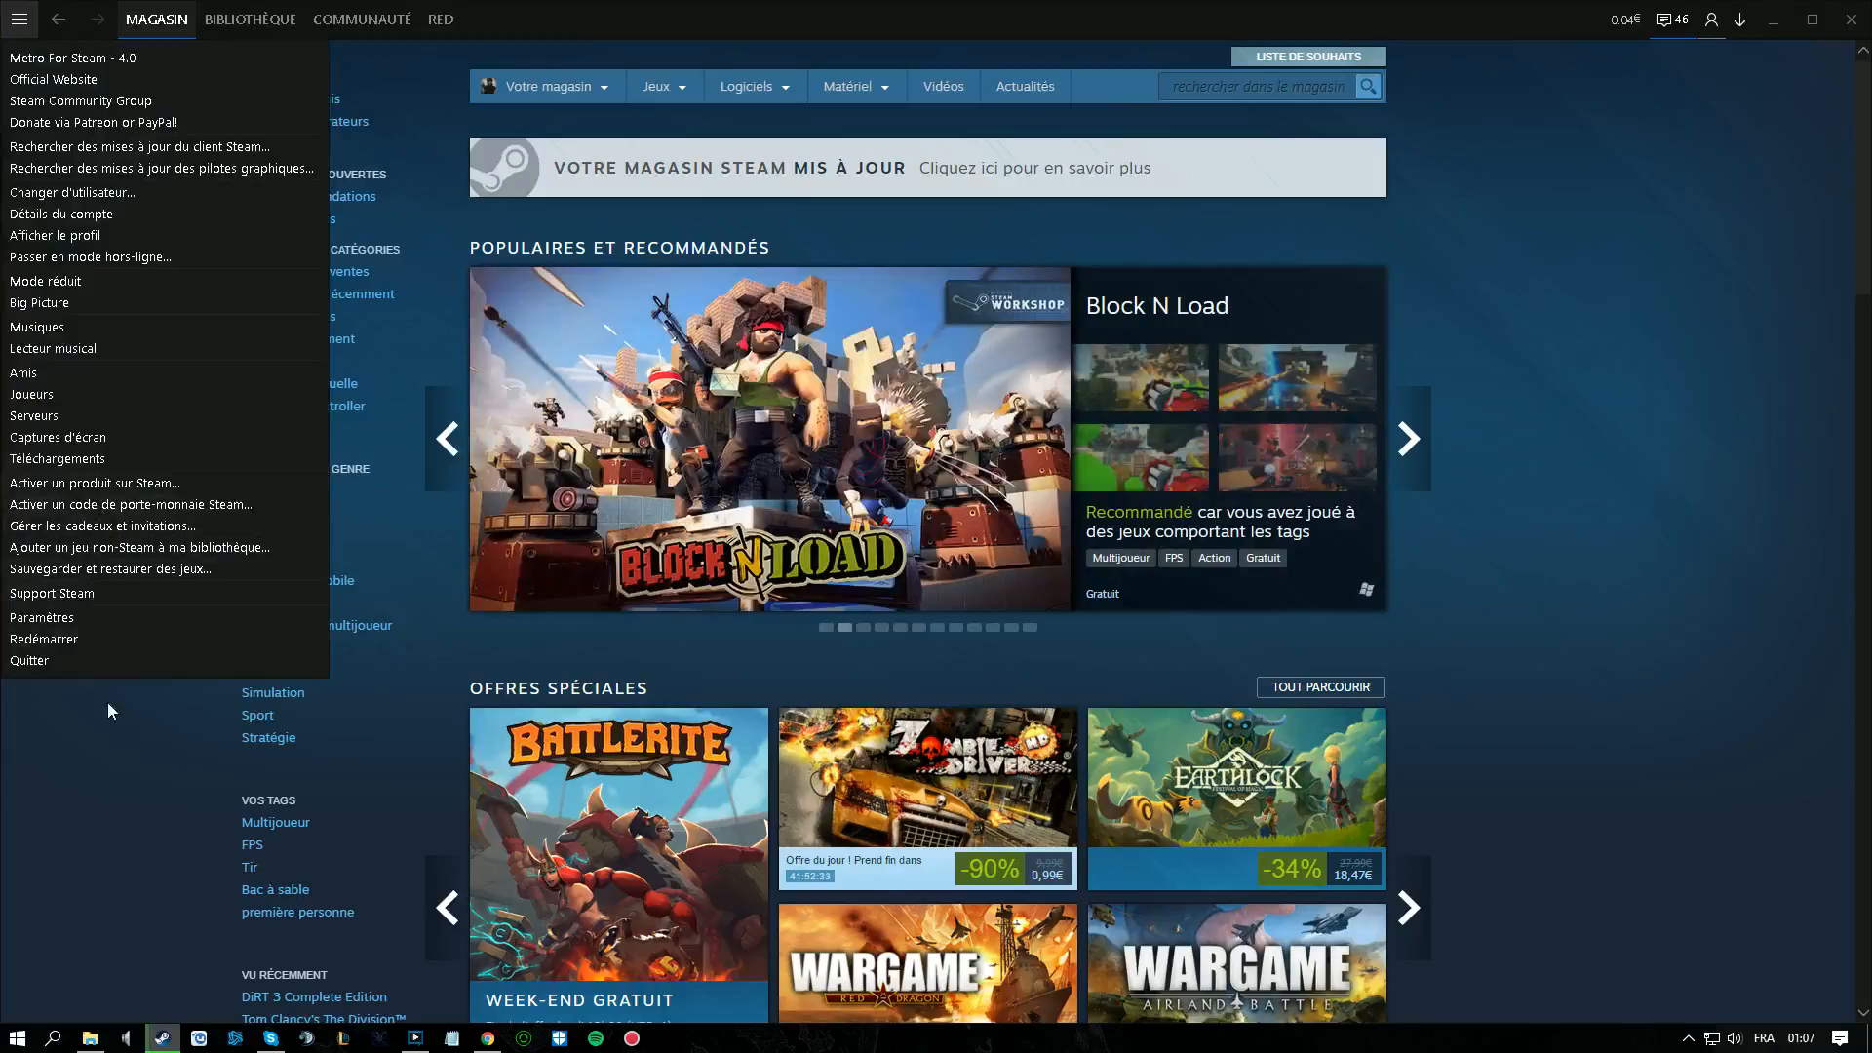
left_click(108, 659)
left_click(19, 19)
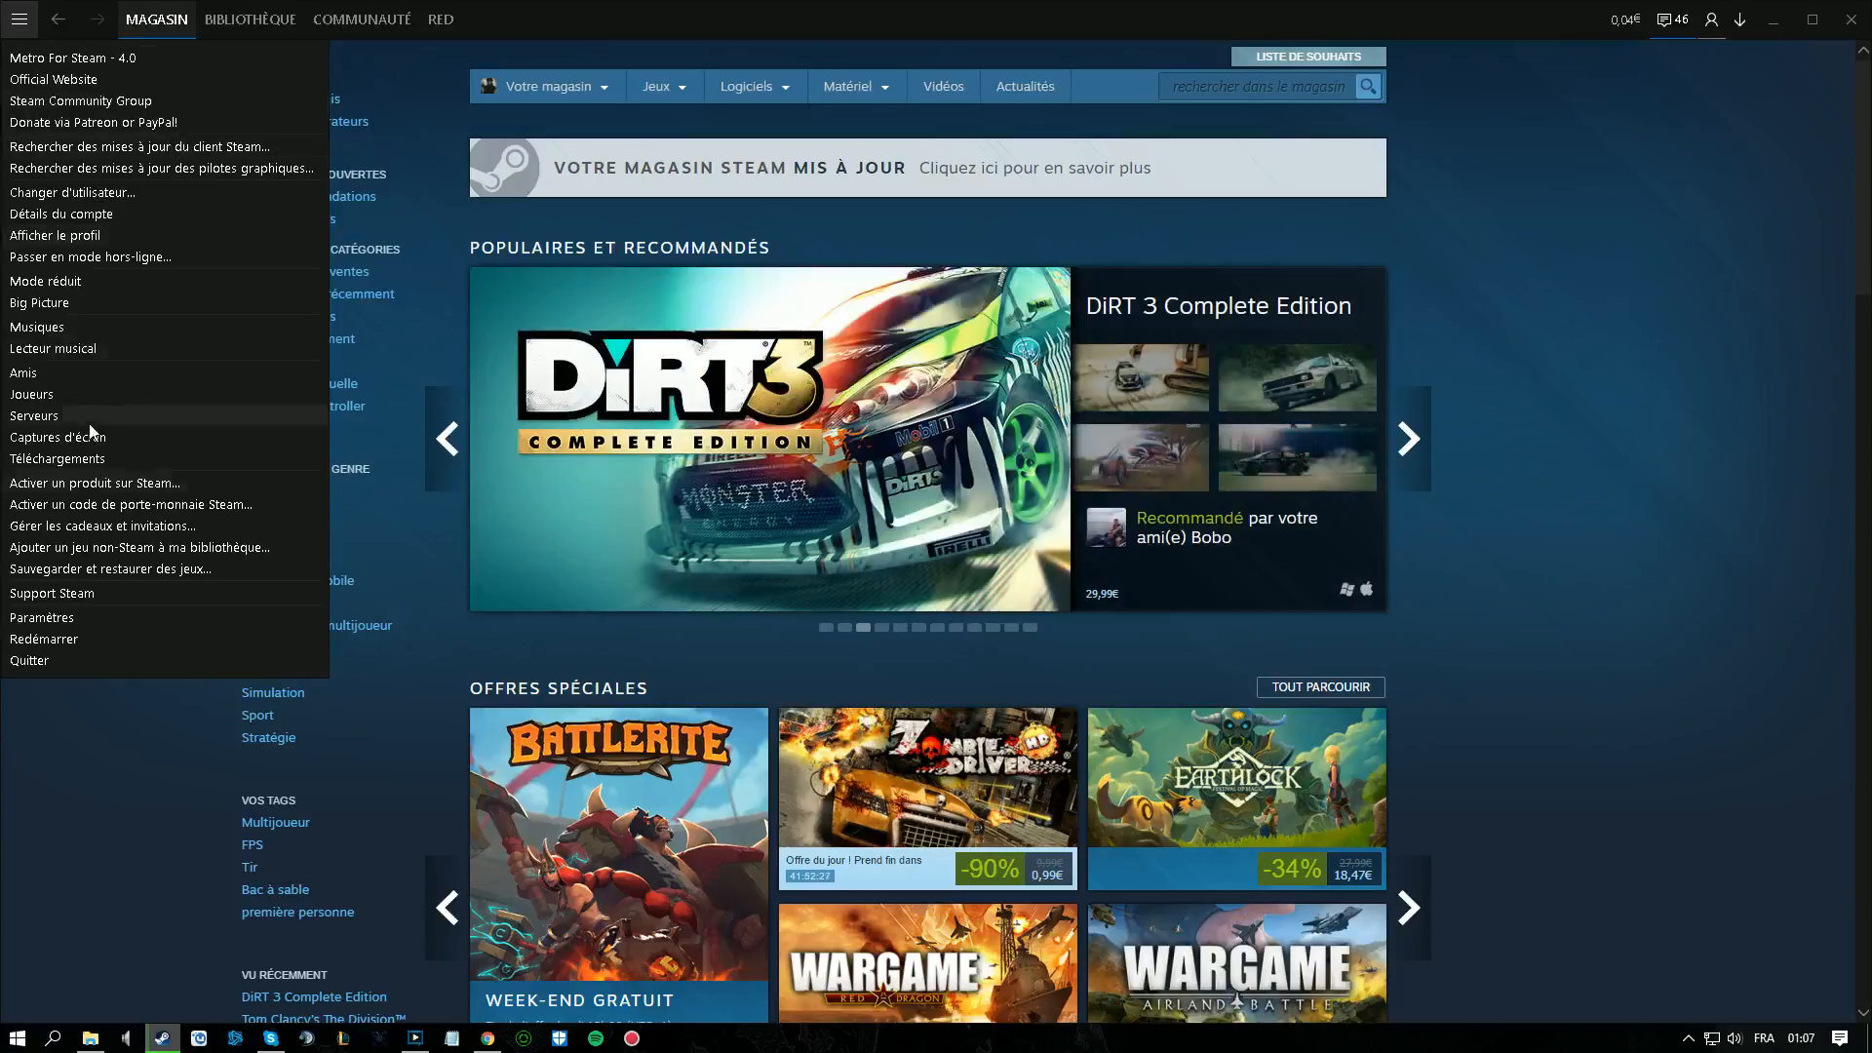
left_click(73, 806)
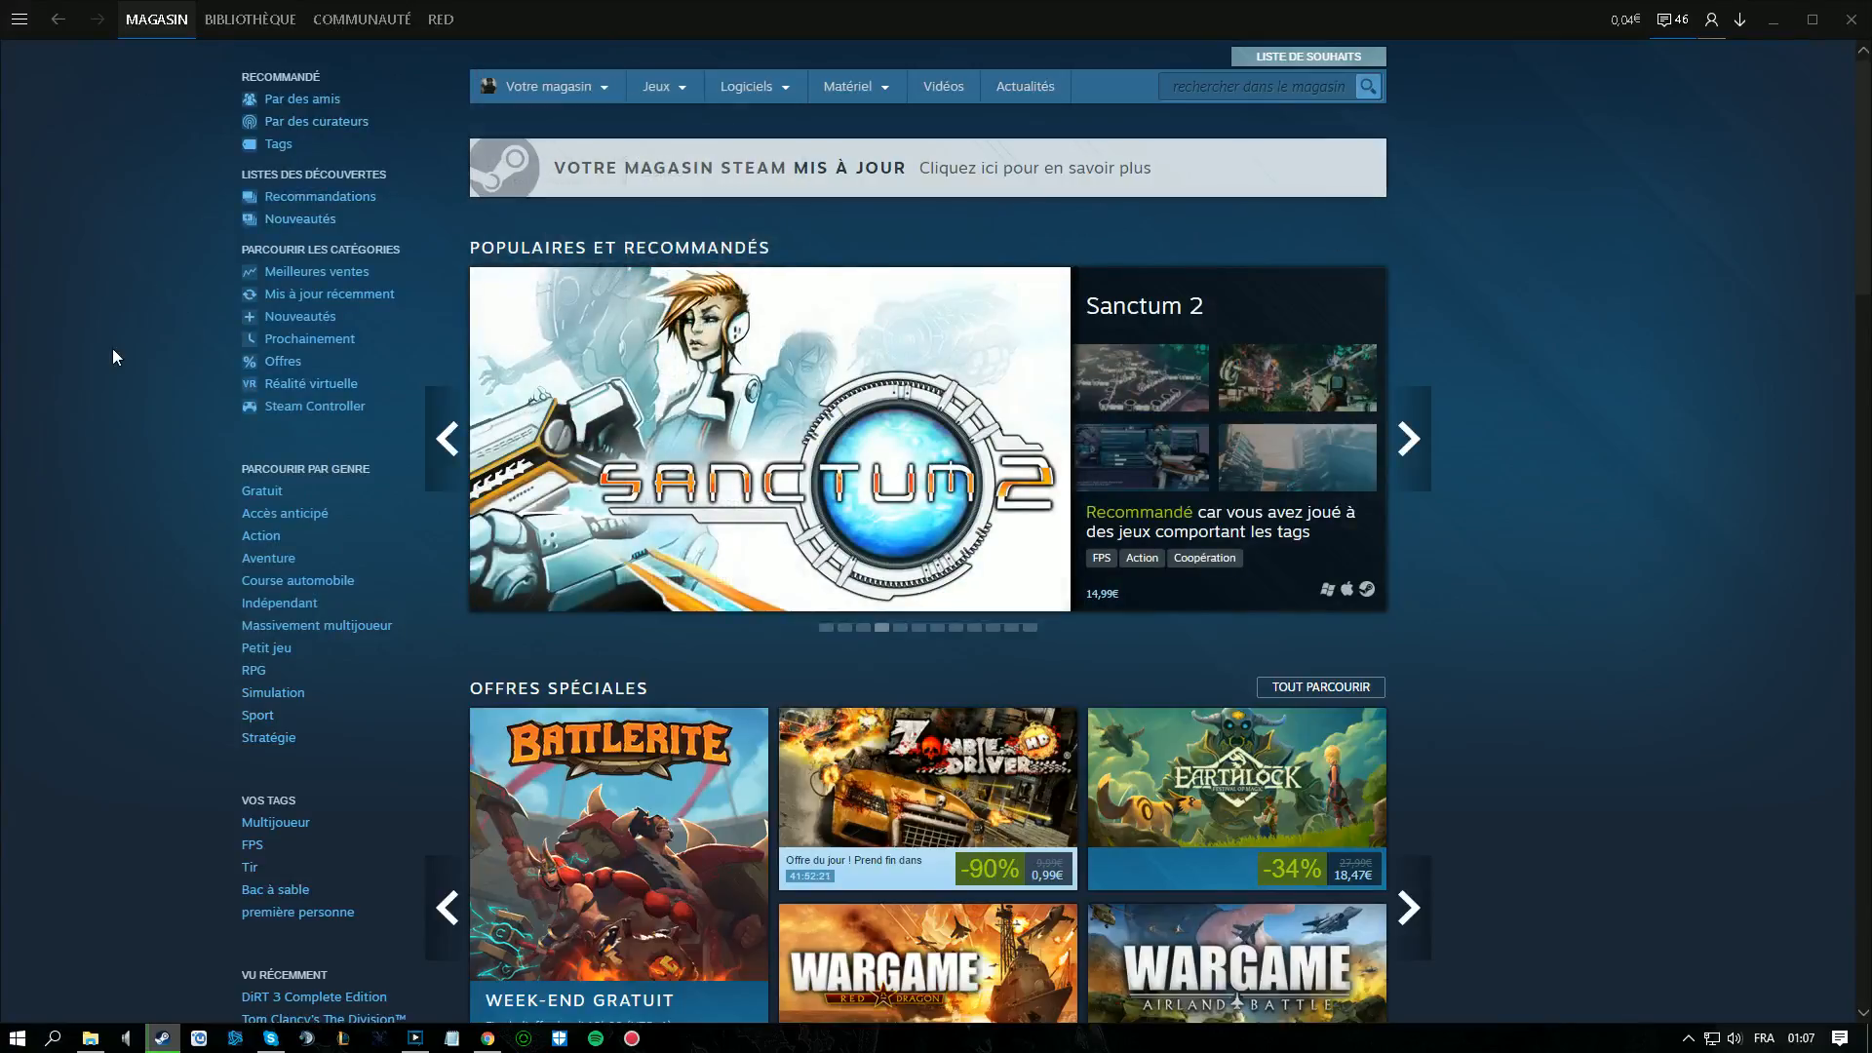
- Open the library and look through game pages such as Counter-Strike: Global Offensive, Skyrim, Rust and Garry's Mod in the new skin
left_click(250, 21)
left_click(228, 54)
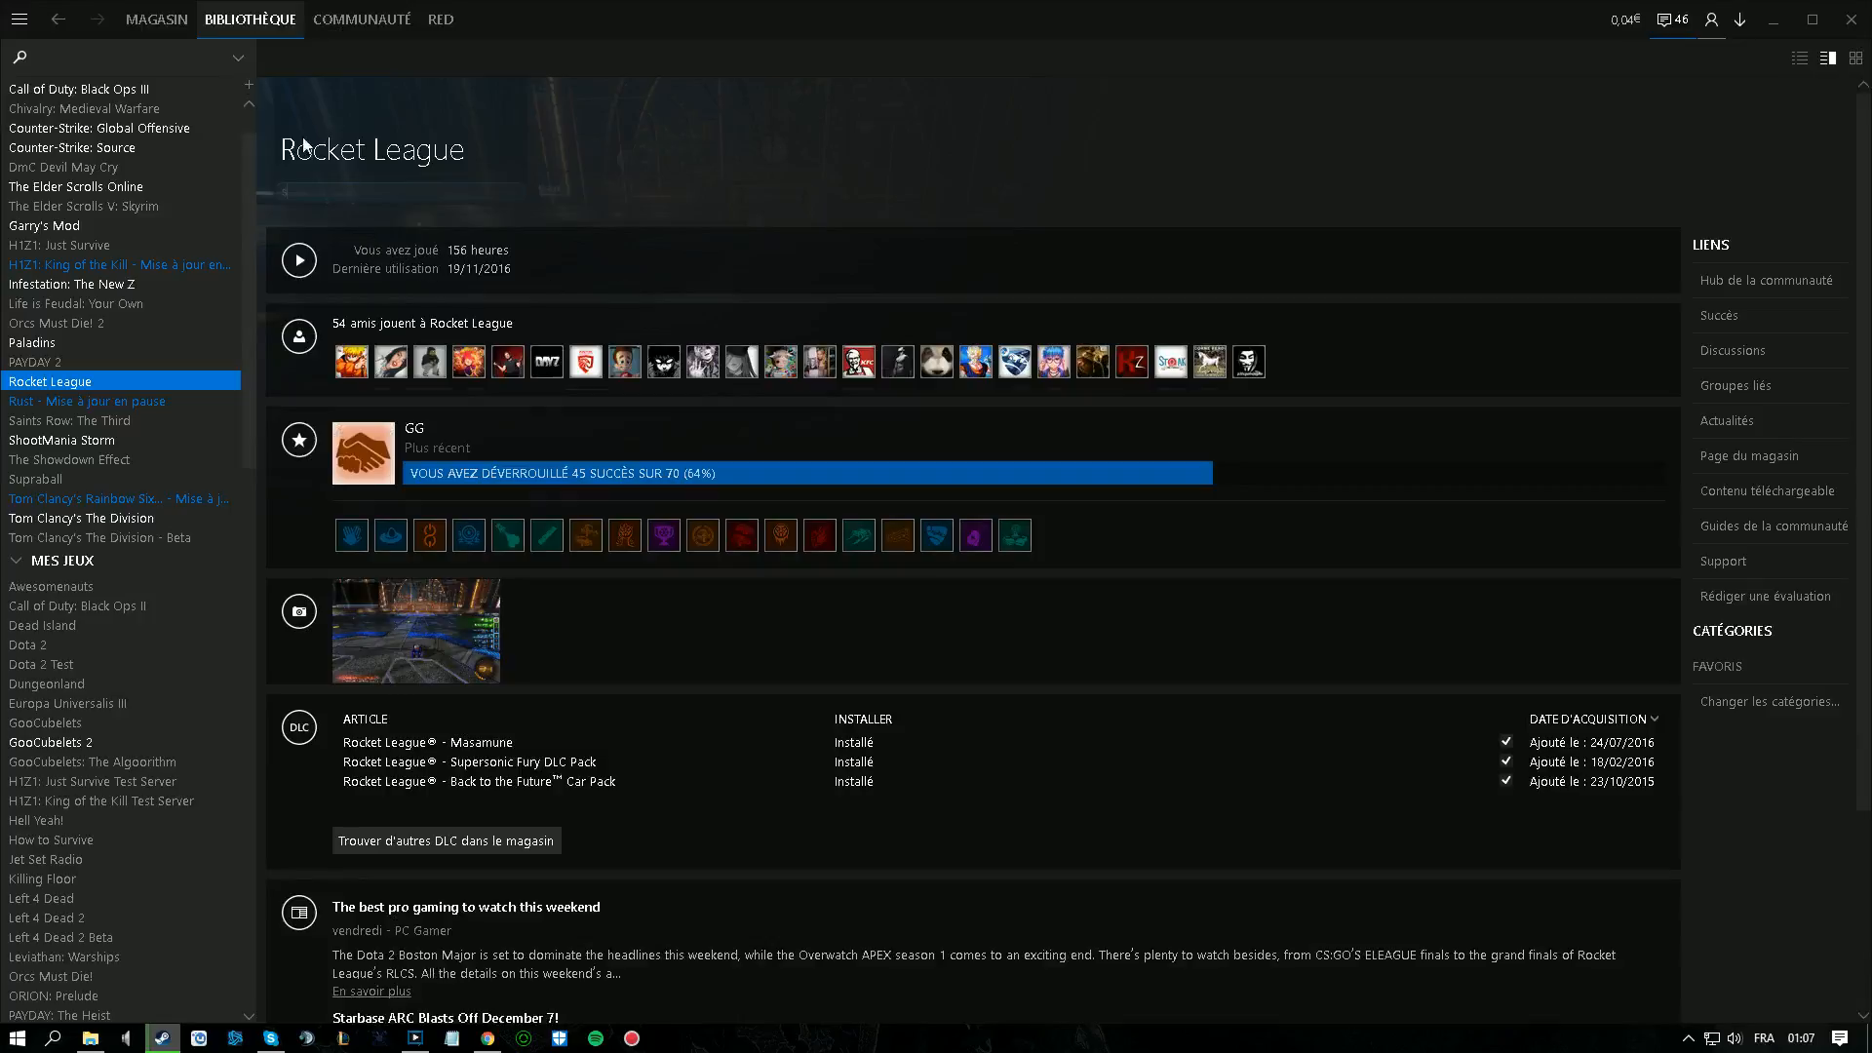
left_click(146, 128)
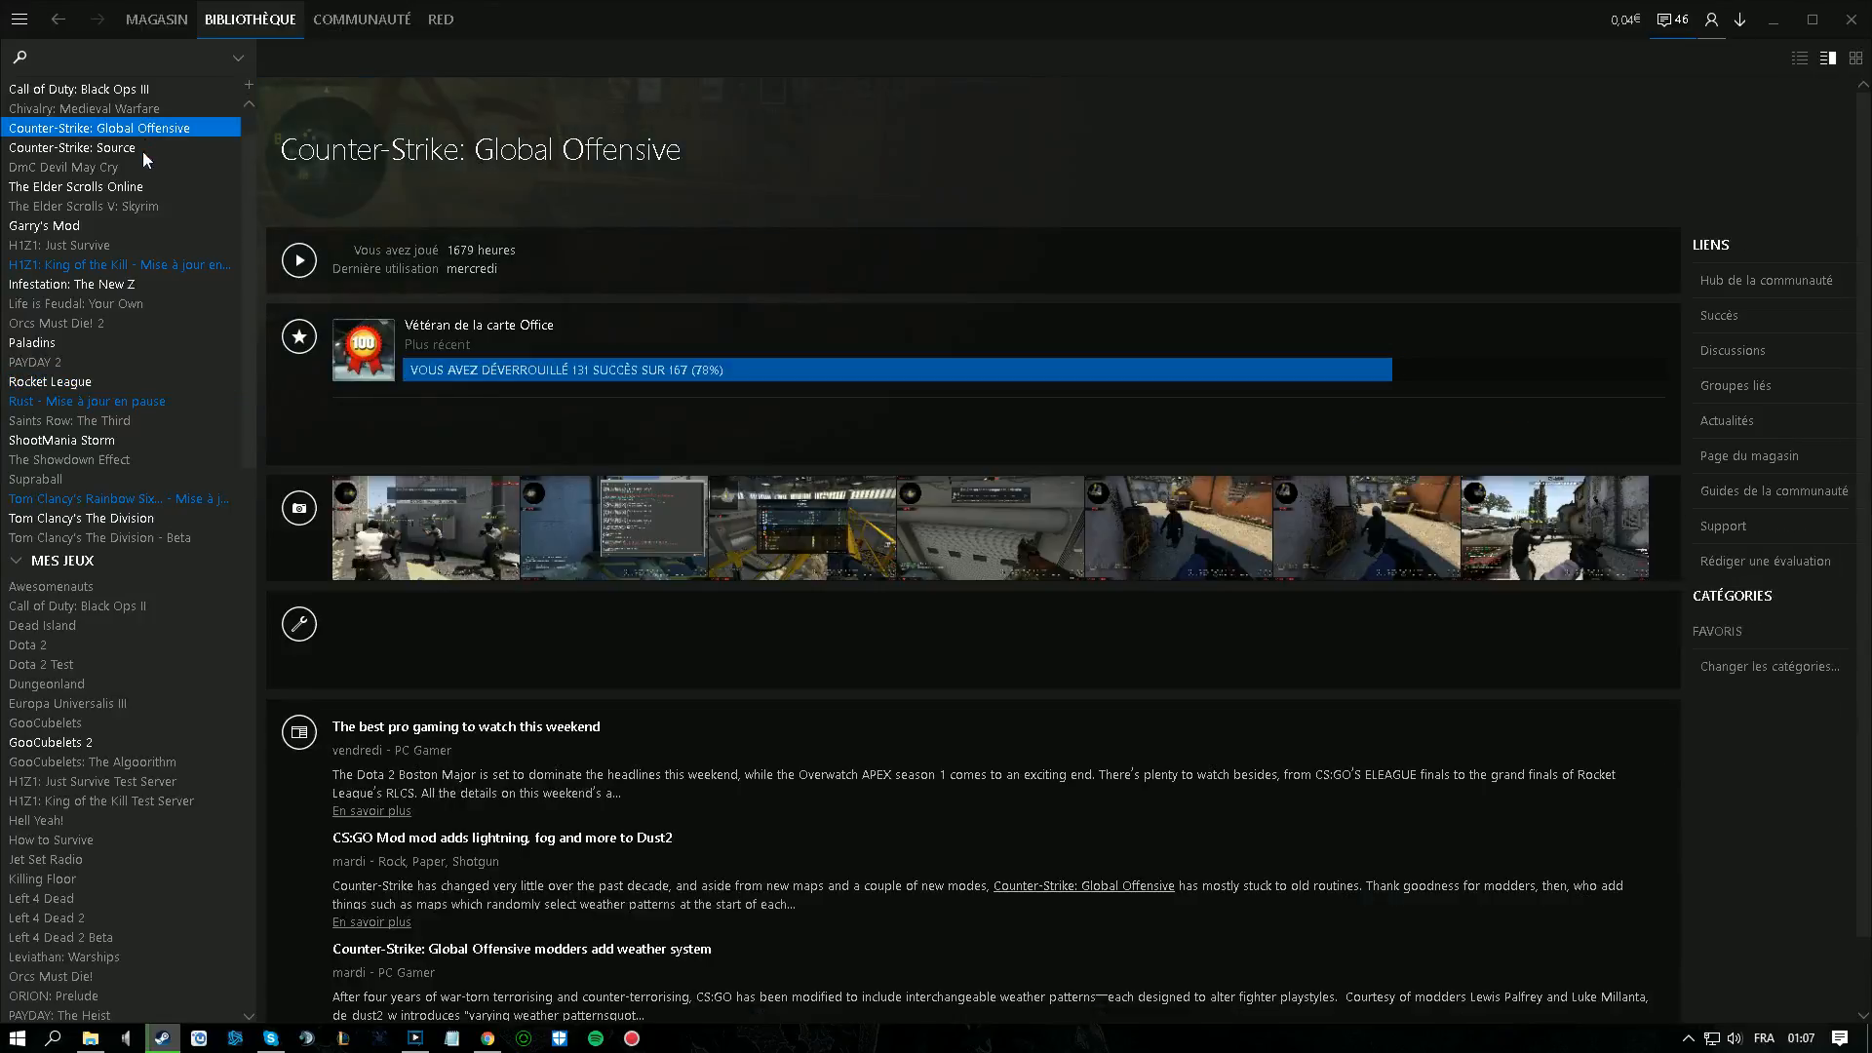
left_click(127, 206)
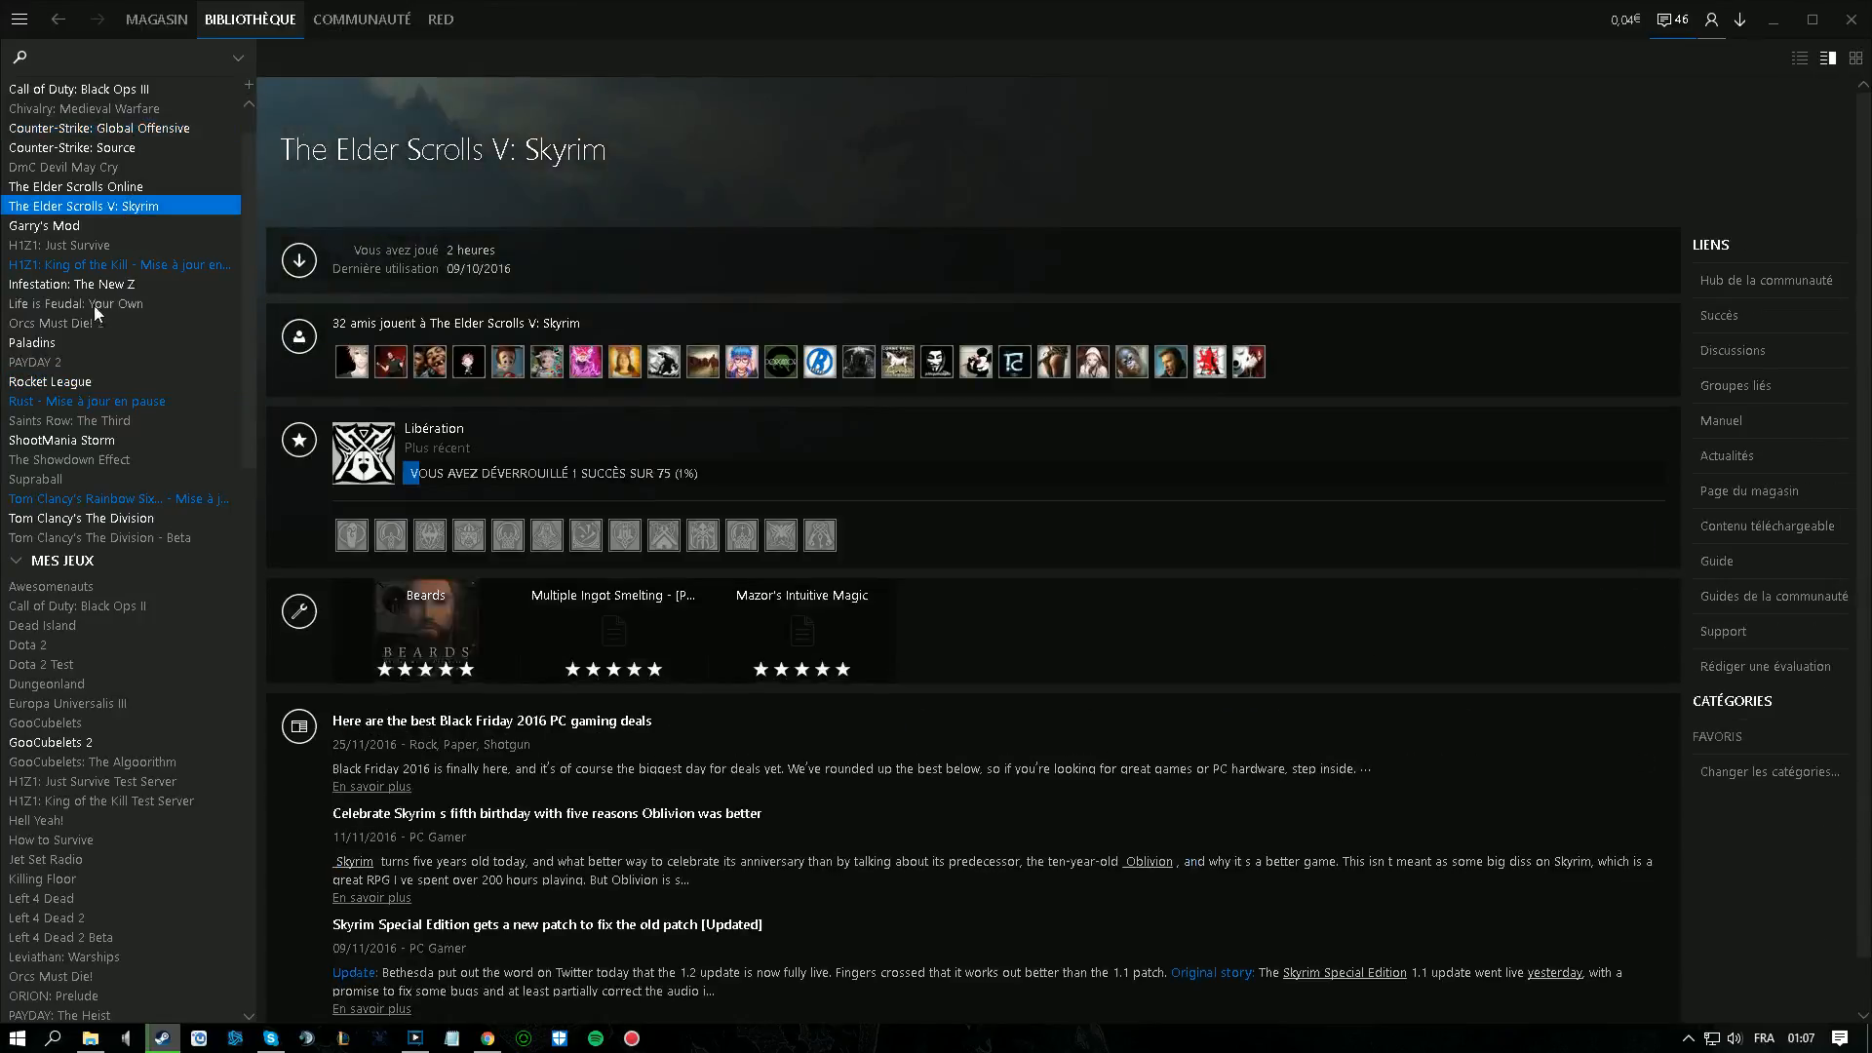
left_click(55, 345)
left_click(67, 400)
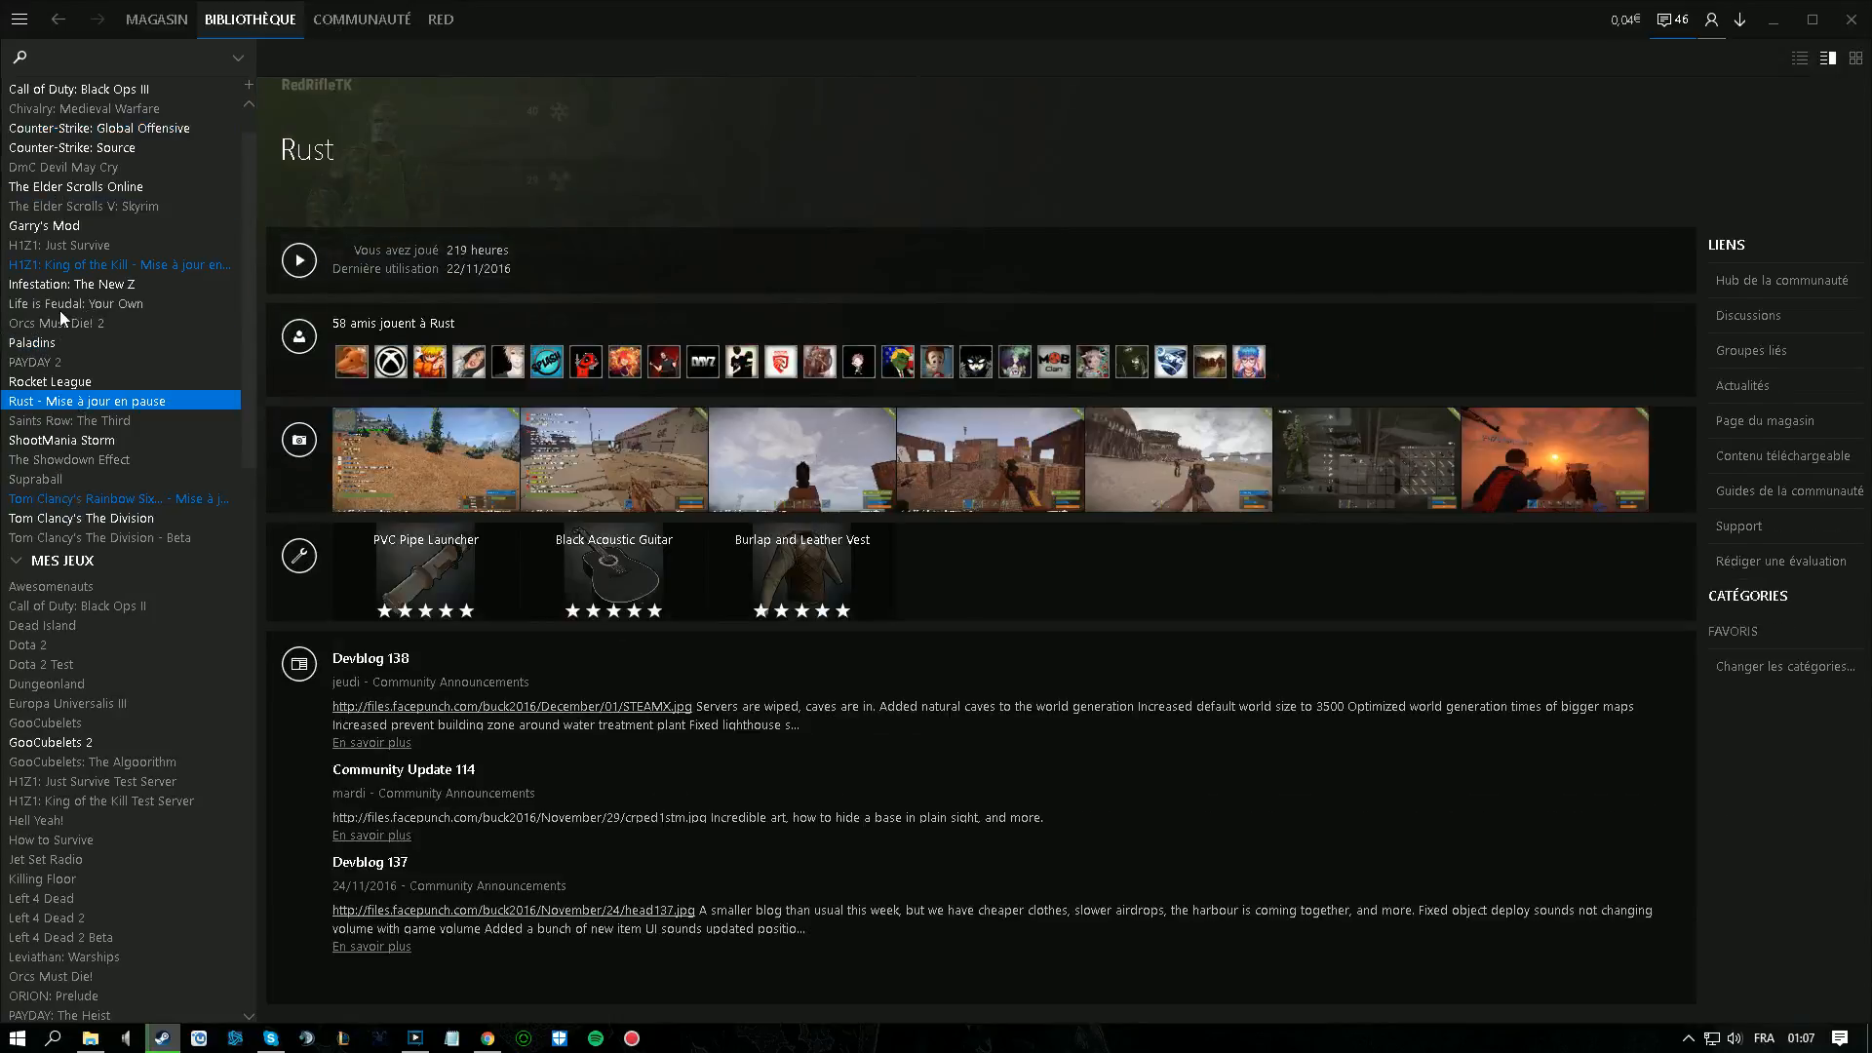
left_click(45, 226)
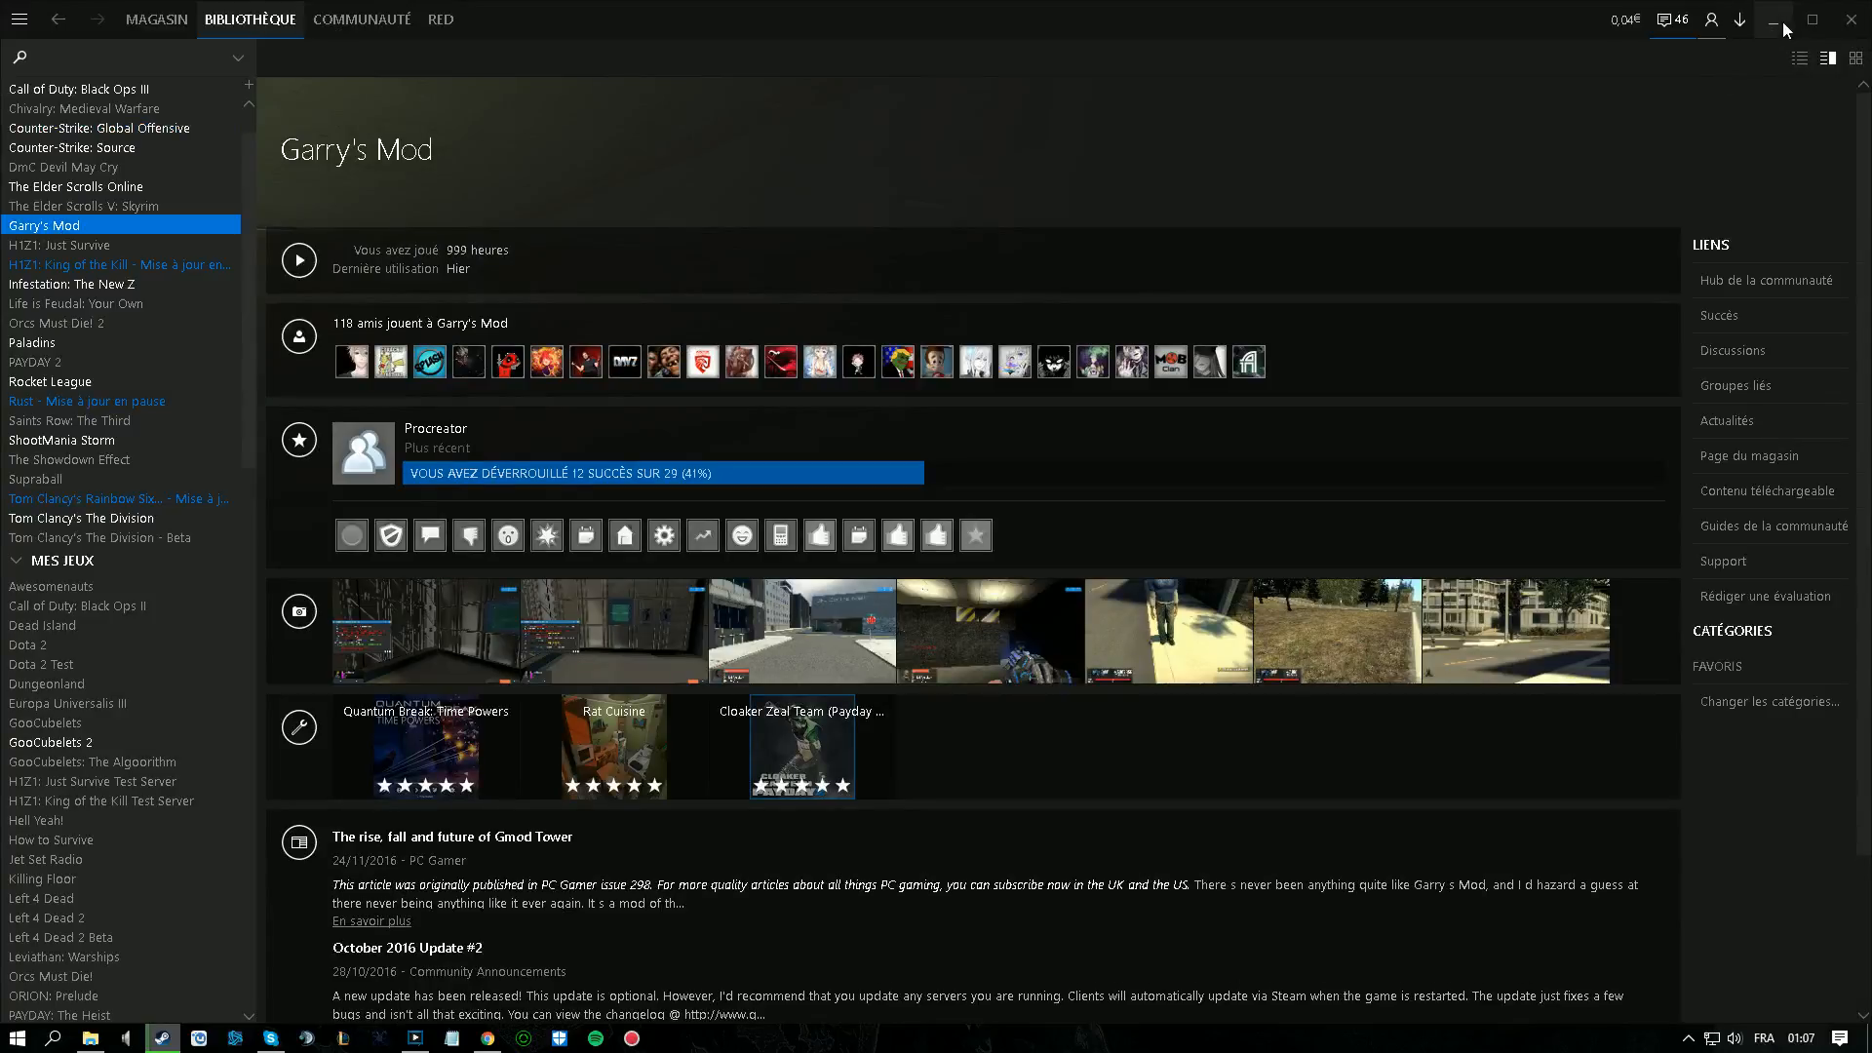
- Minimize Steam, switch to Chrome, and start creating a skin on steamcustomizer.com with the sign-in reminder permanently dismissed
left_click(1779, 27)
left_click(488, 1039)
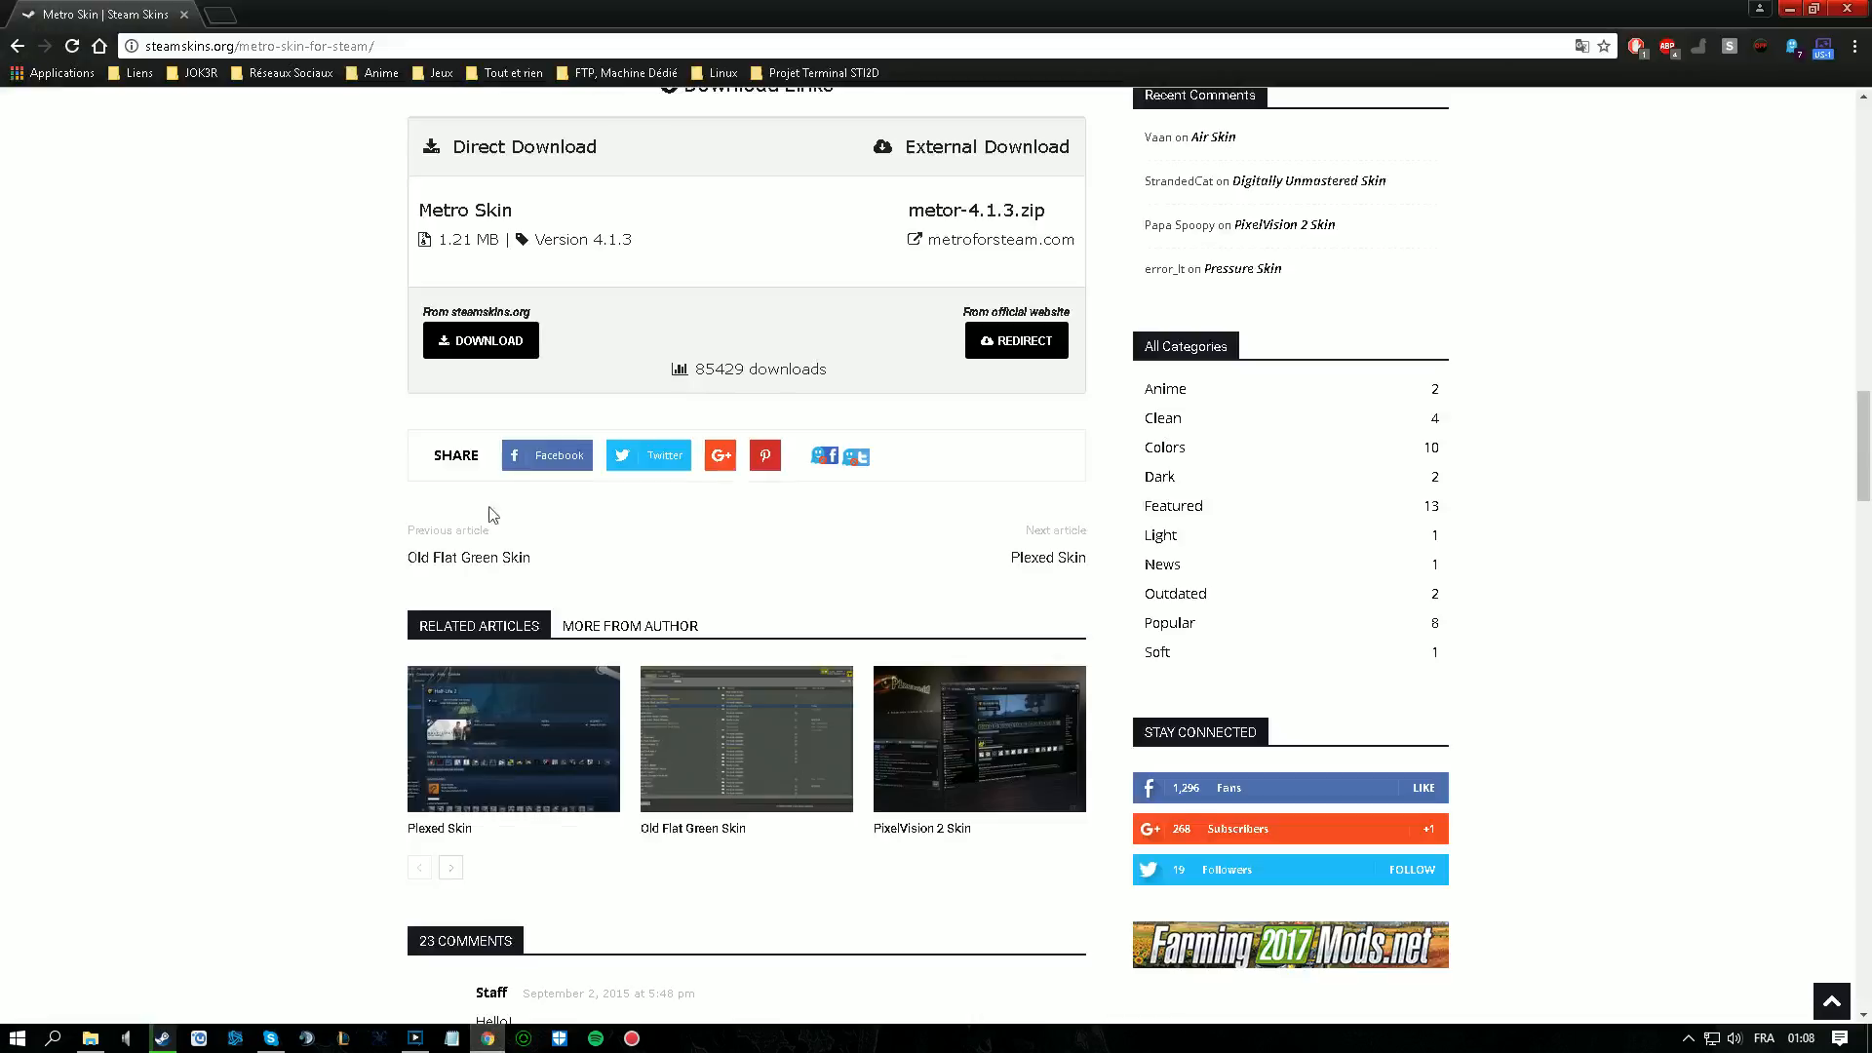
left_click(373, 46)
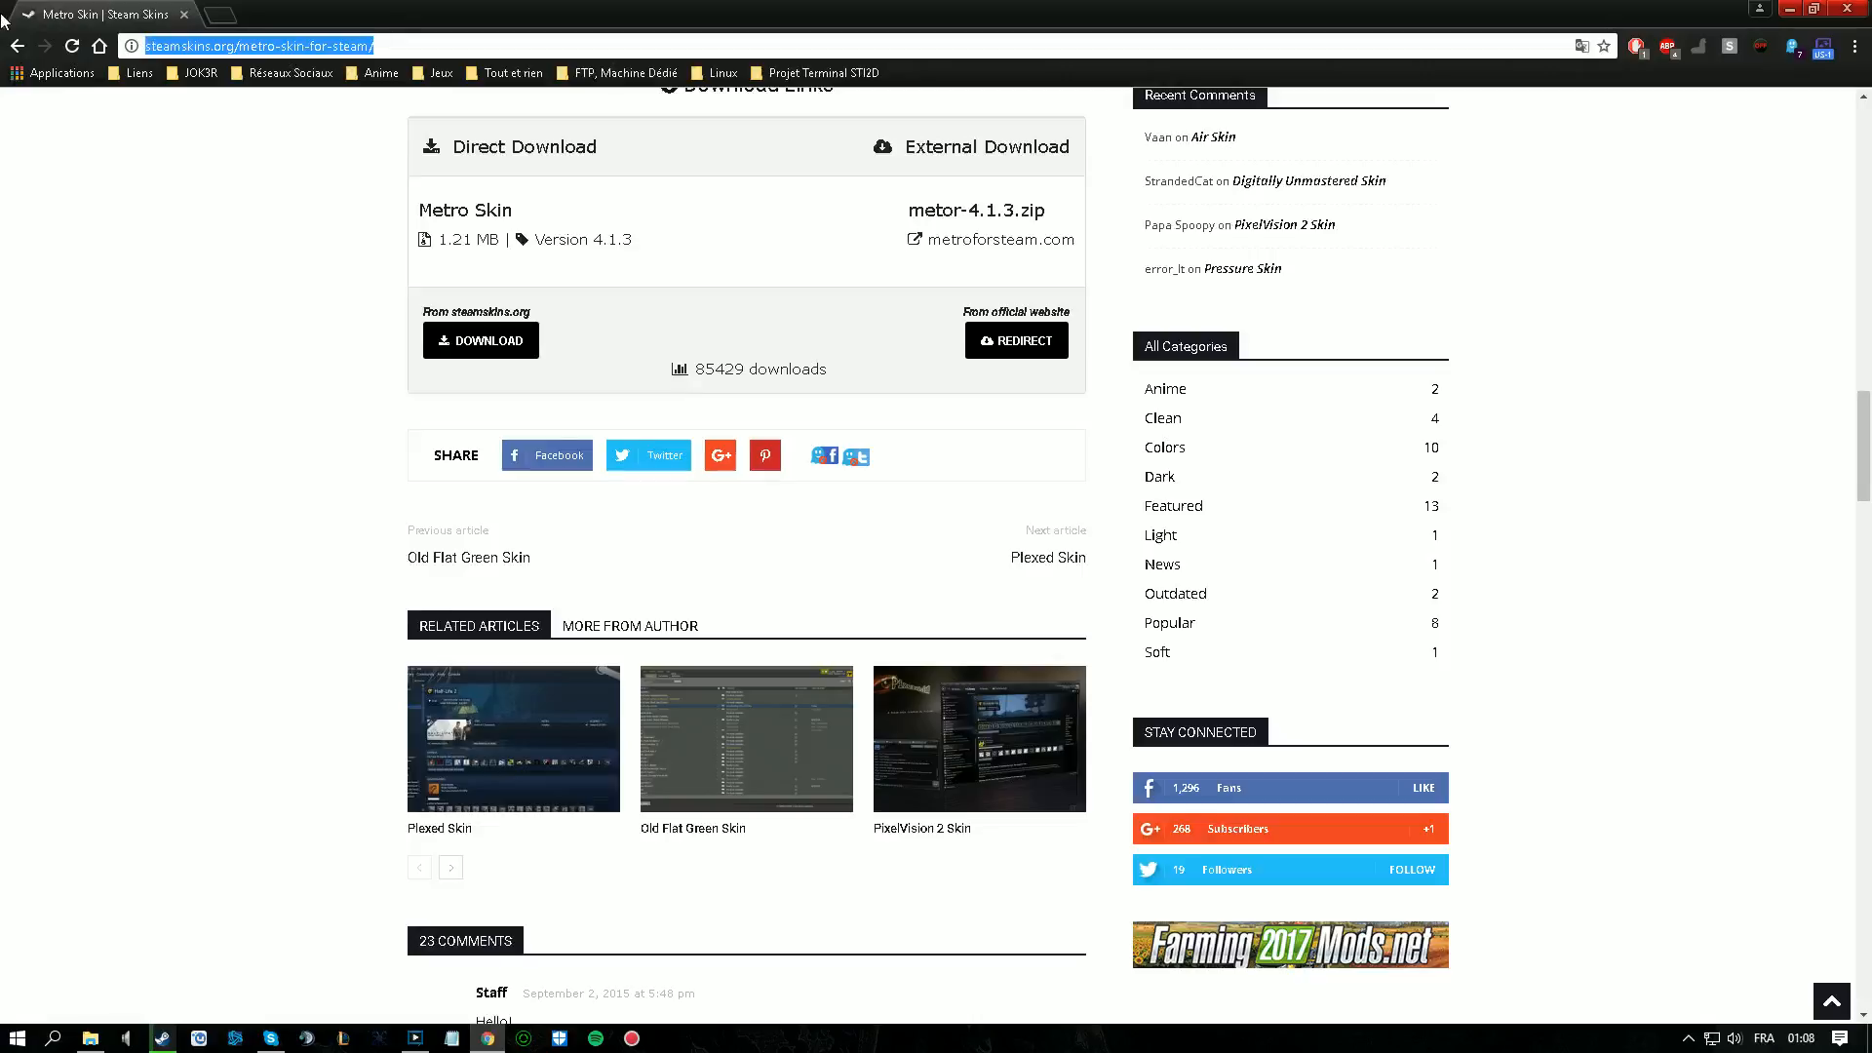
type("steamcustomizer.com")
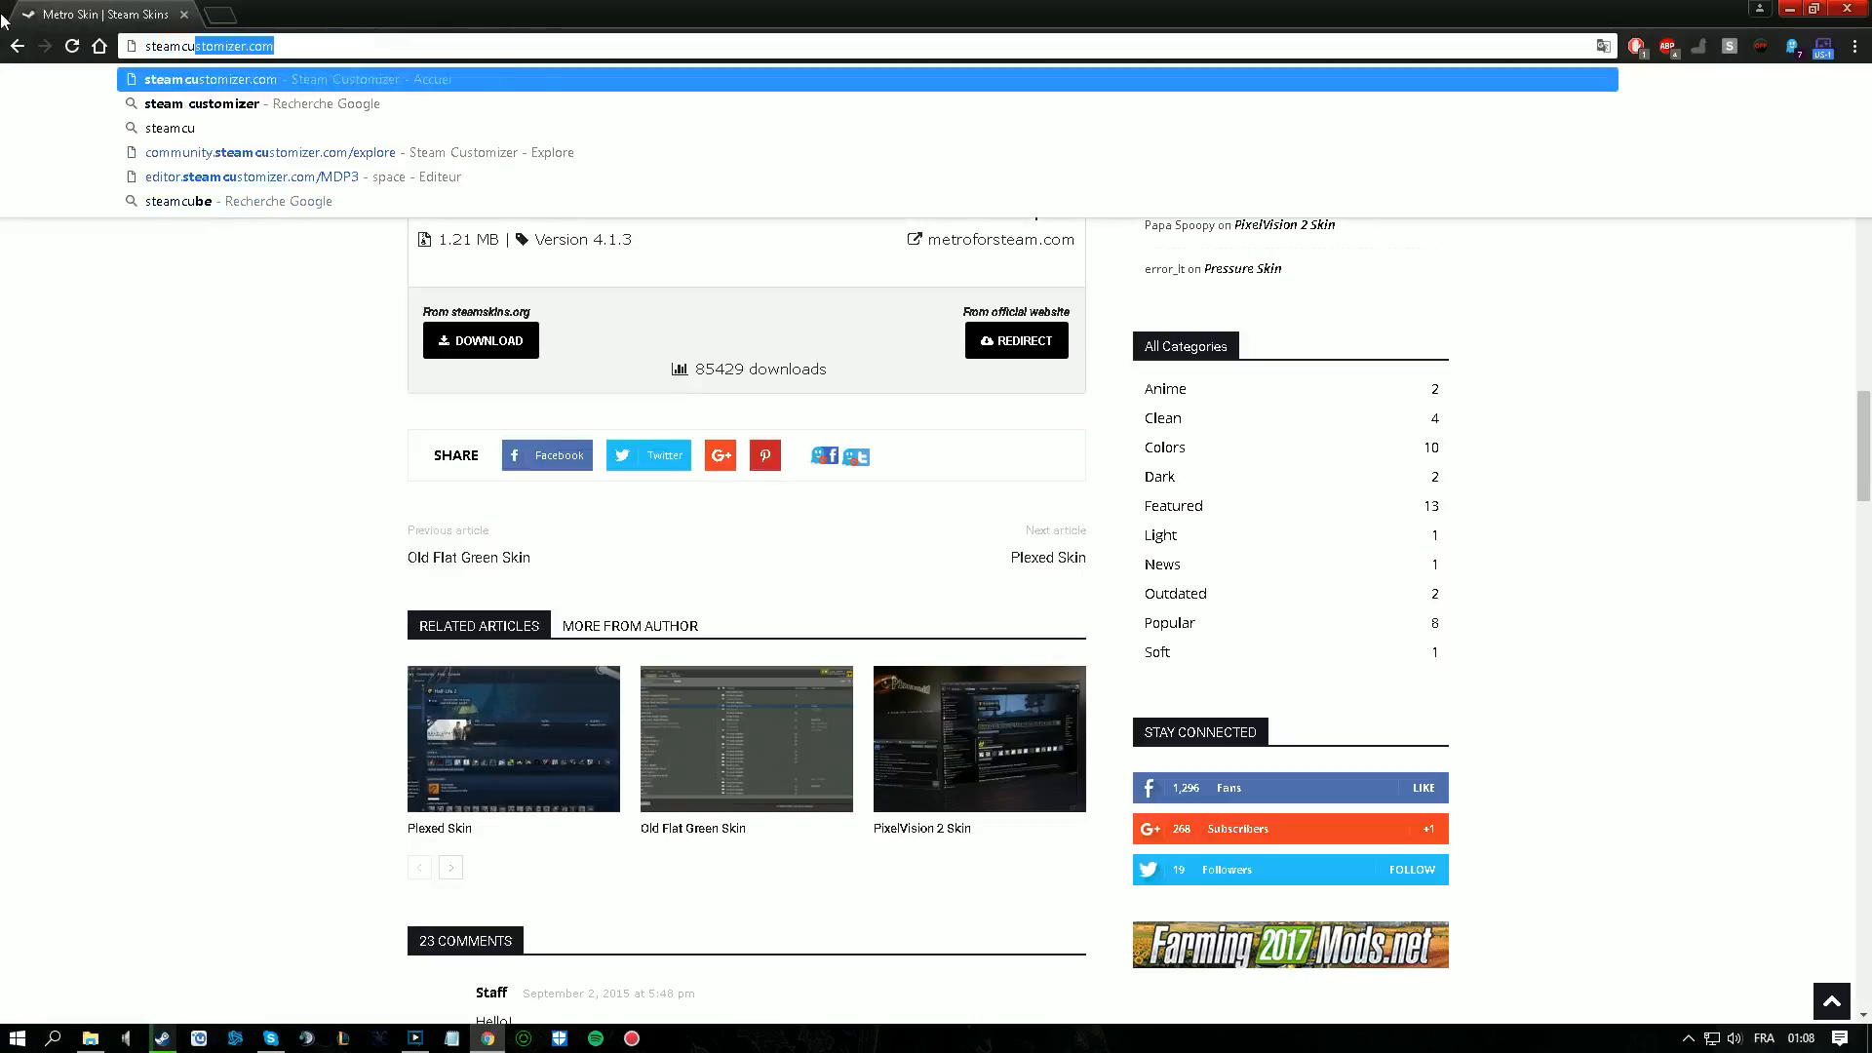
key("Return")
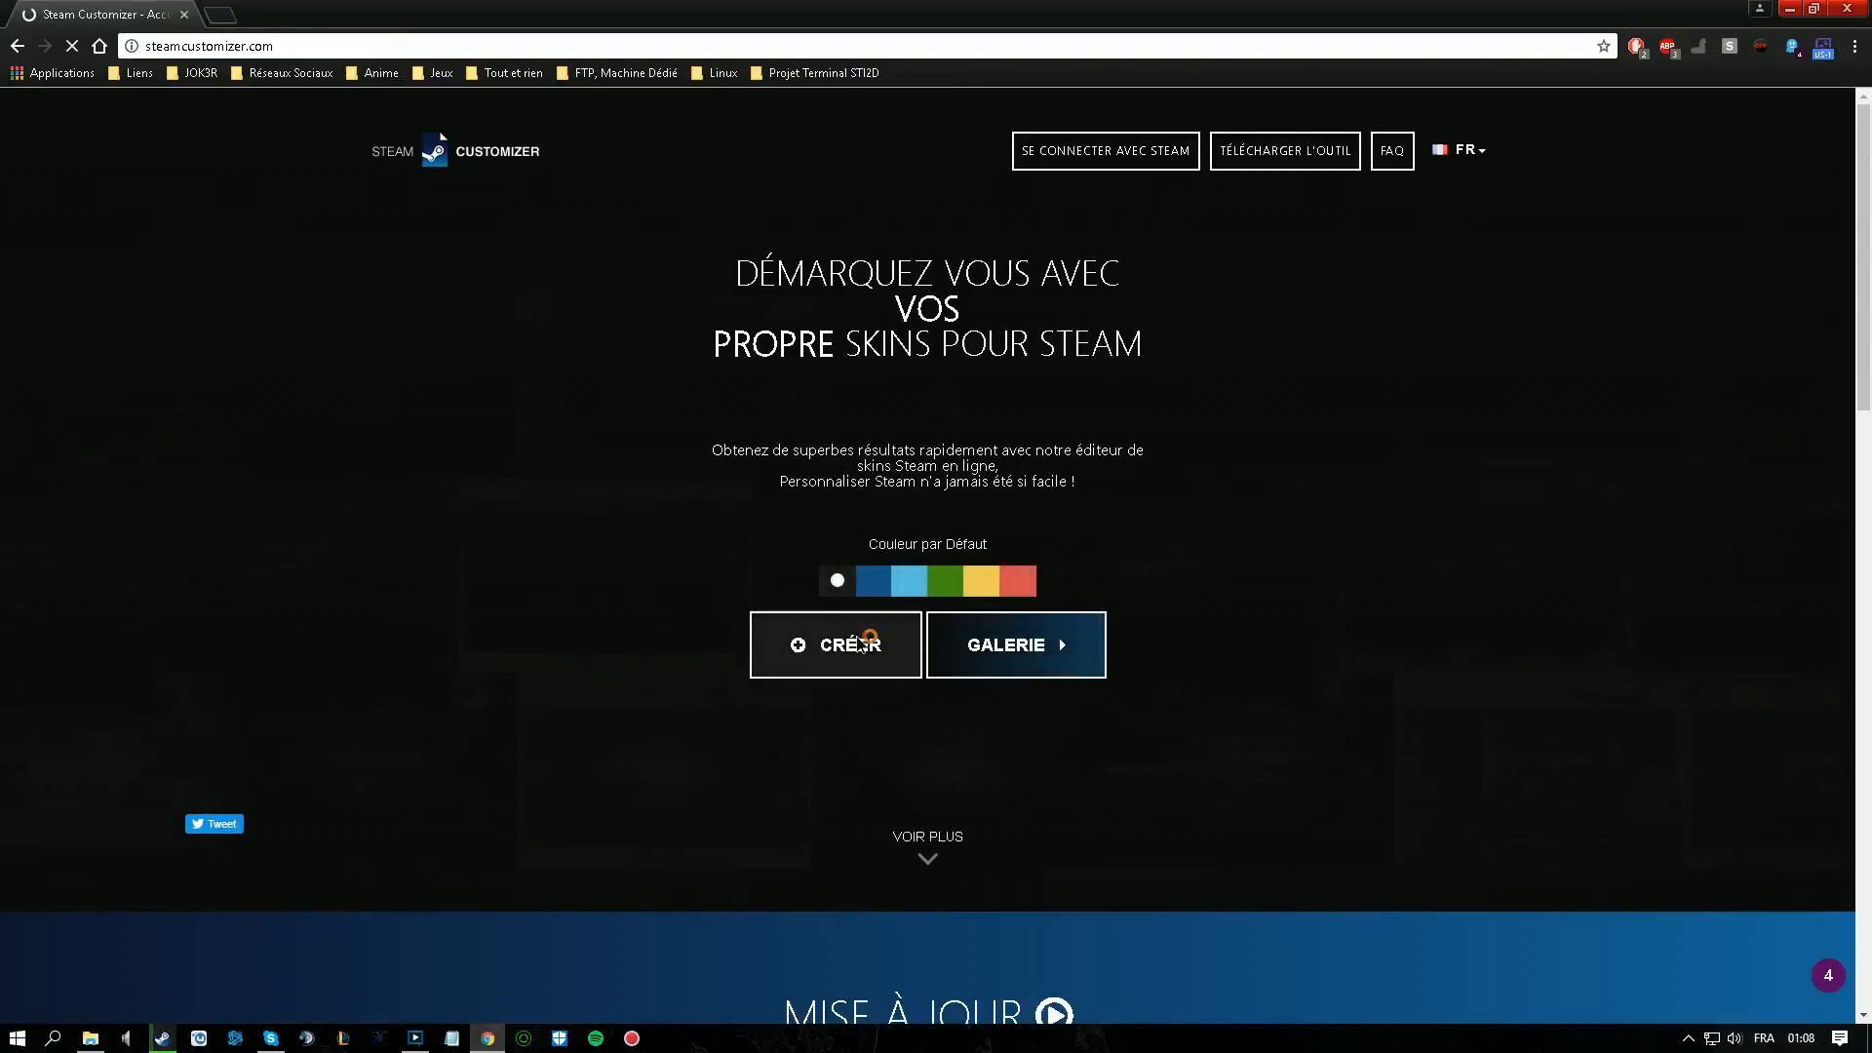
left_click(858, 648)
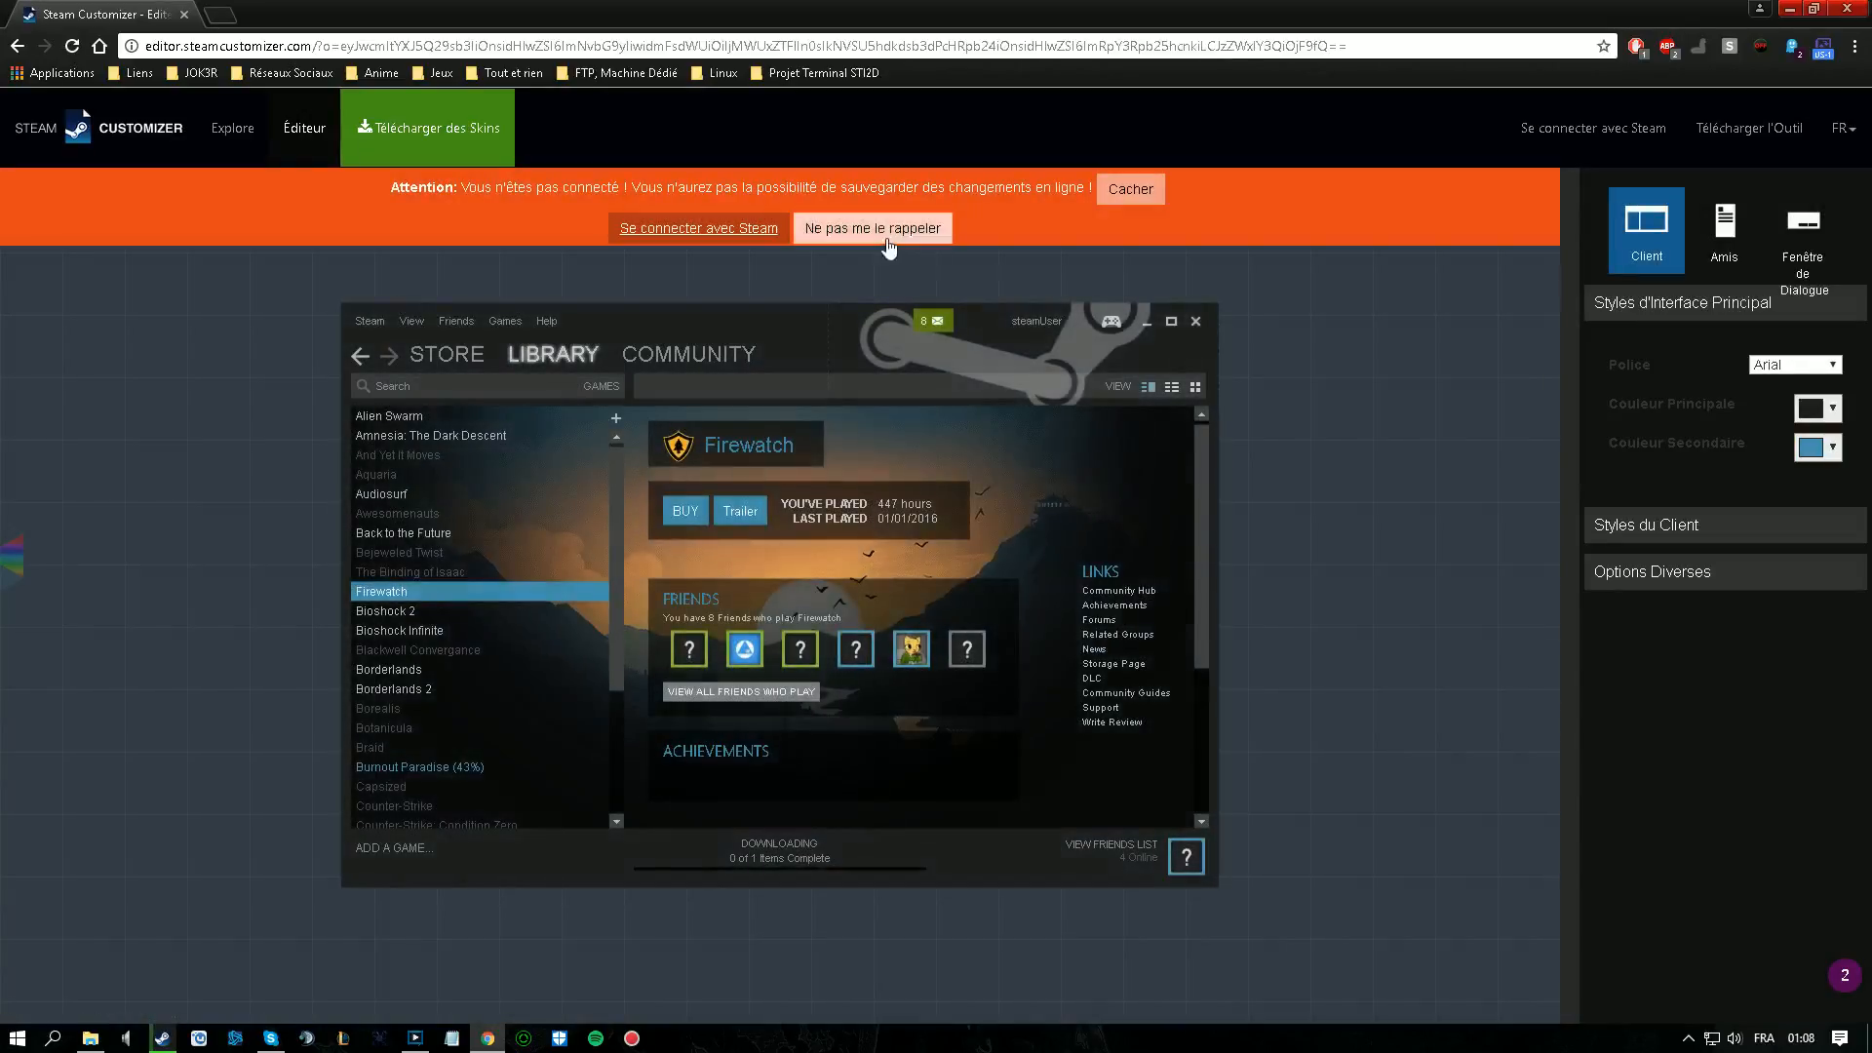
left_click(882, 232)
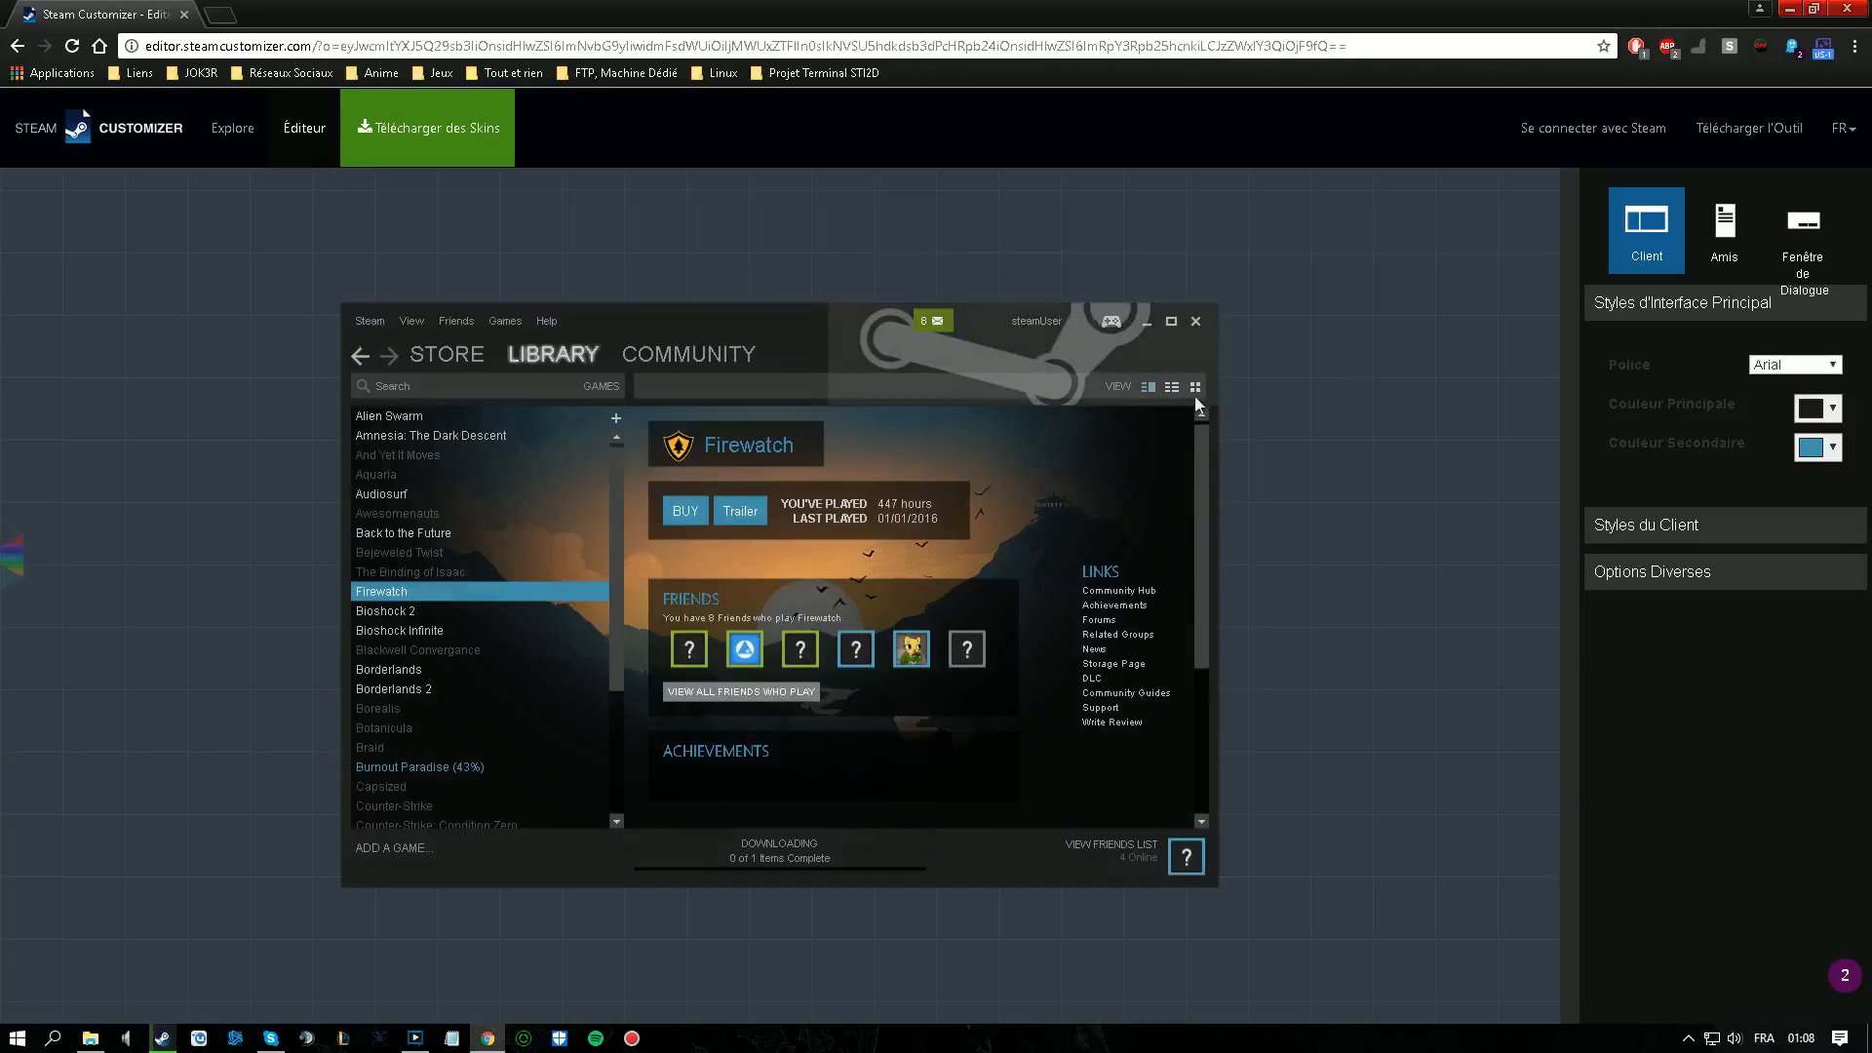
- Set the main interface font to Calibri and its primary colour to black
left_click(1799, 365)
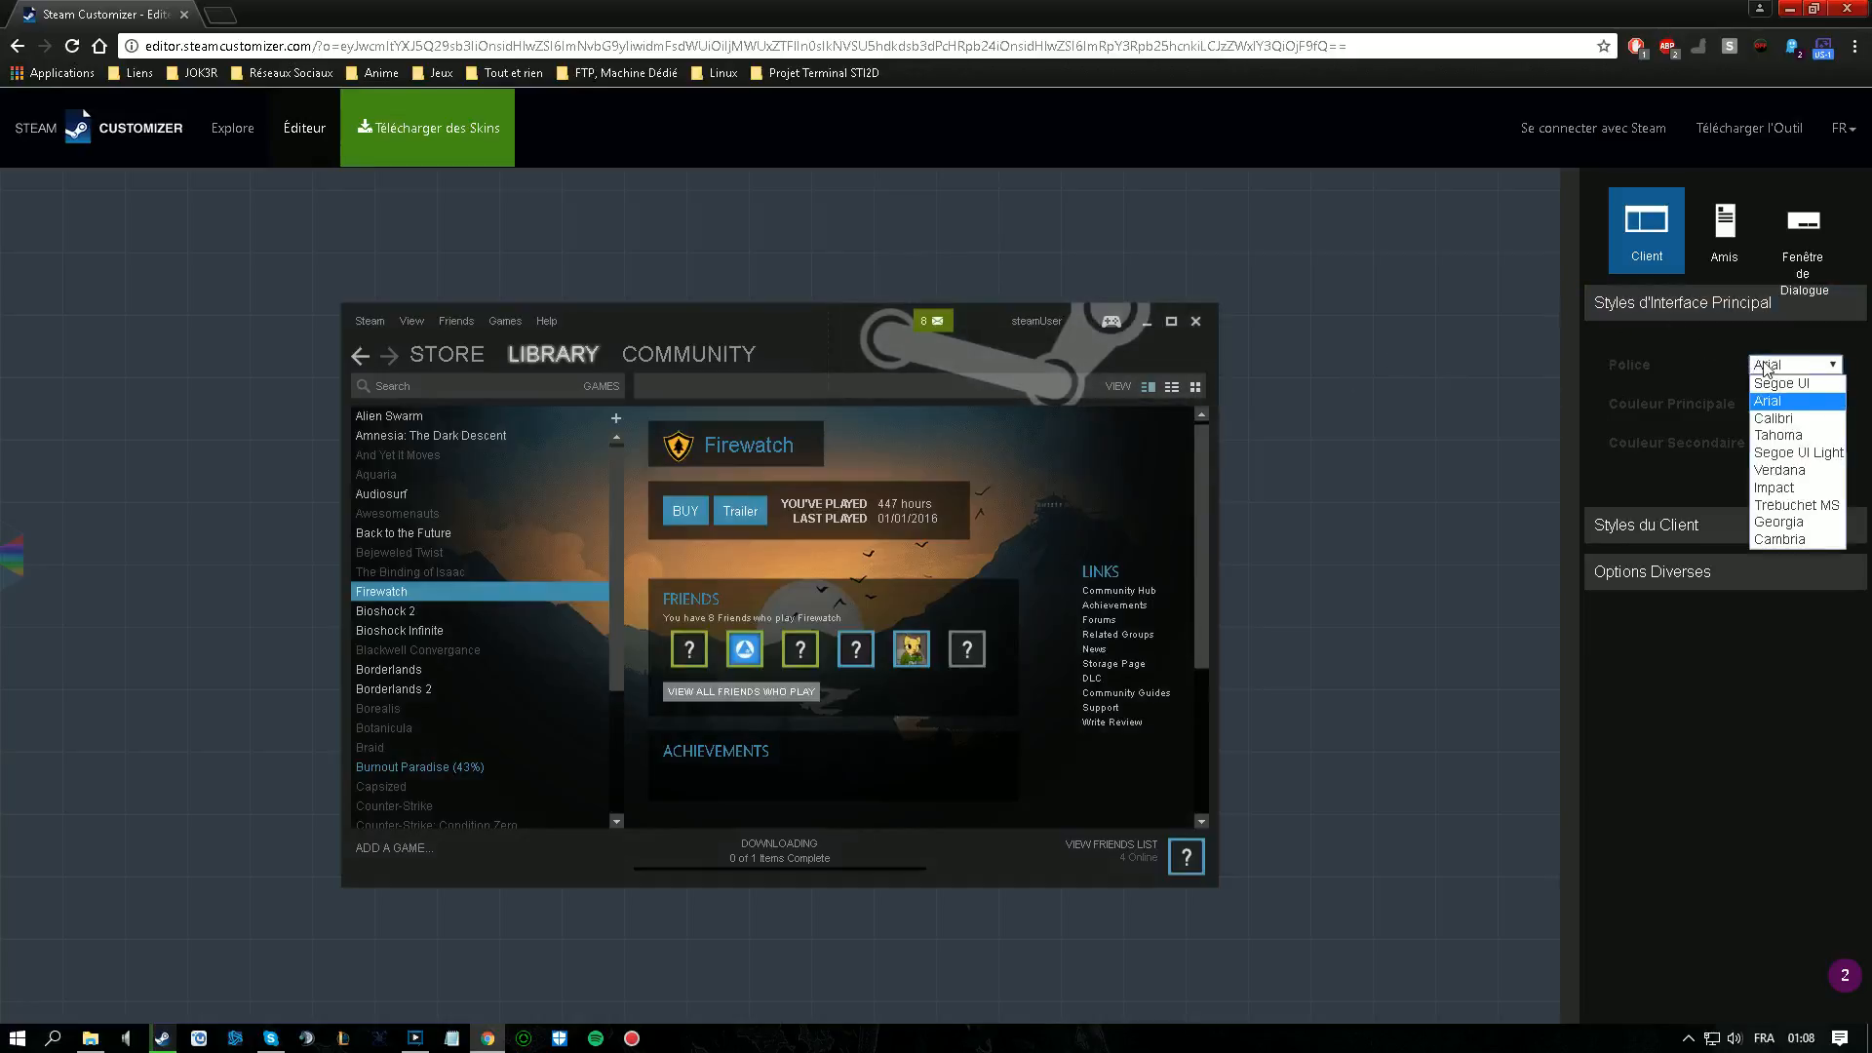
left_click(1823, 427)
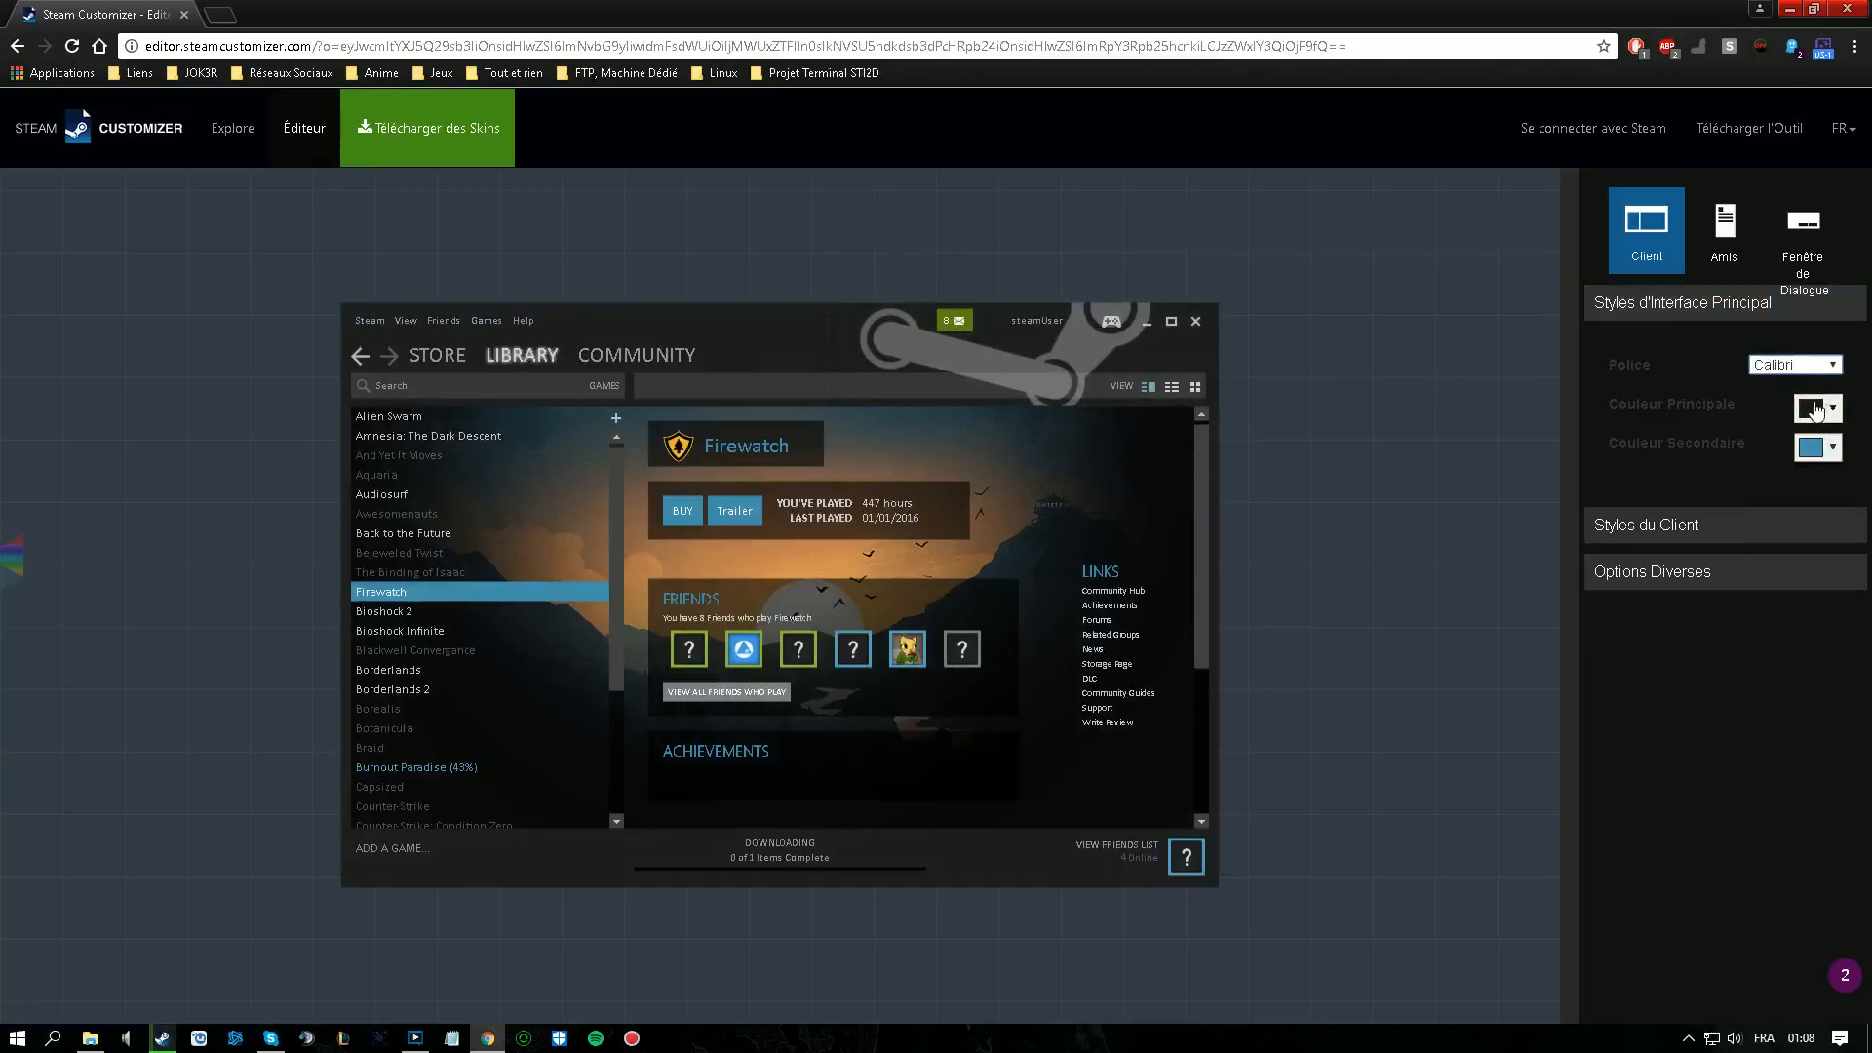
left_click(1824, 416)
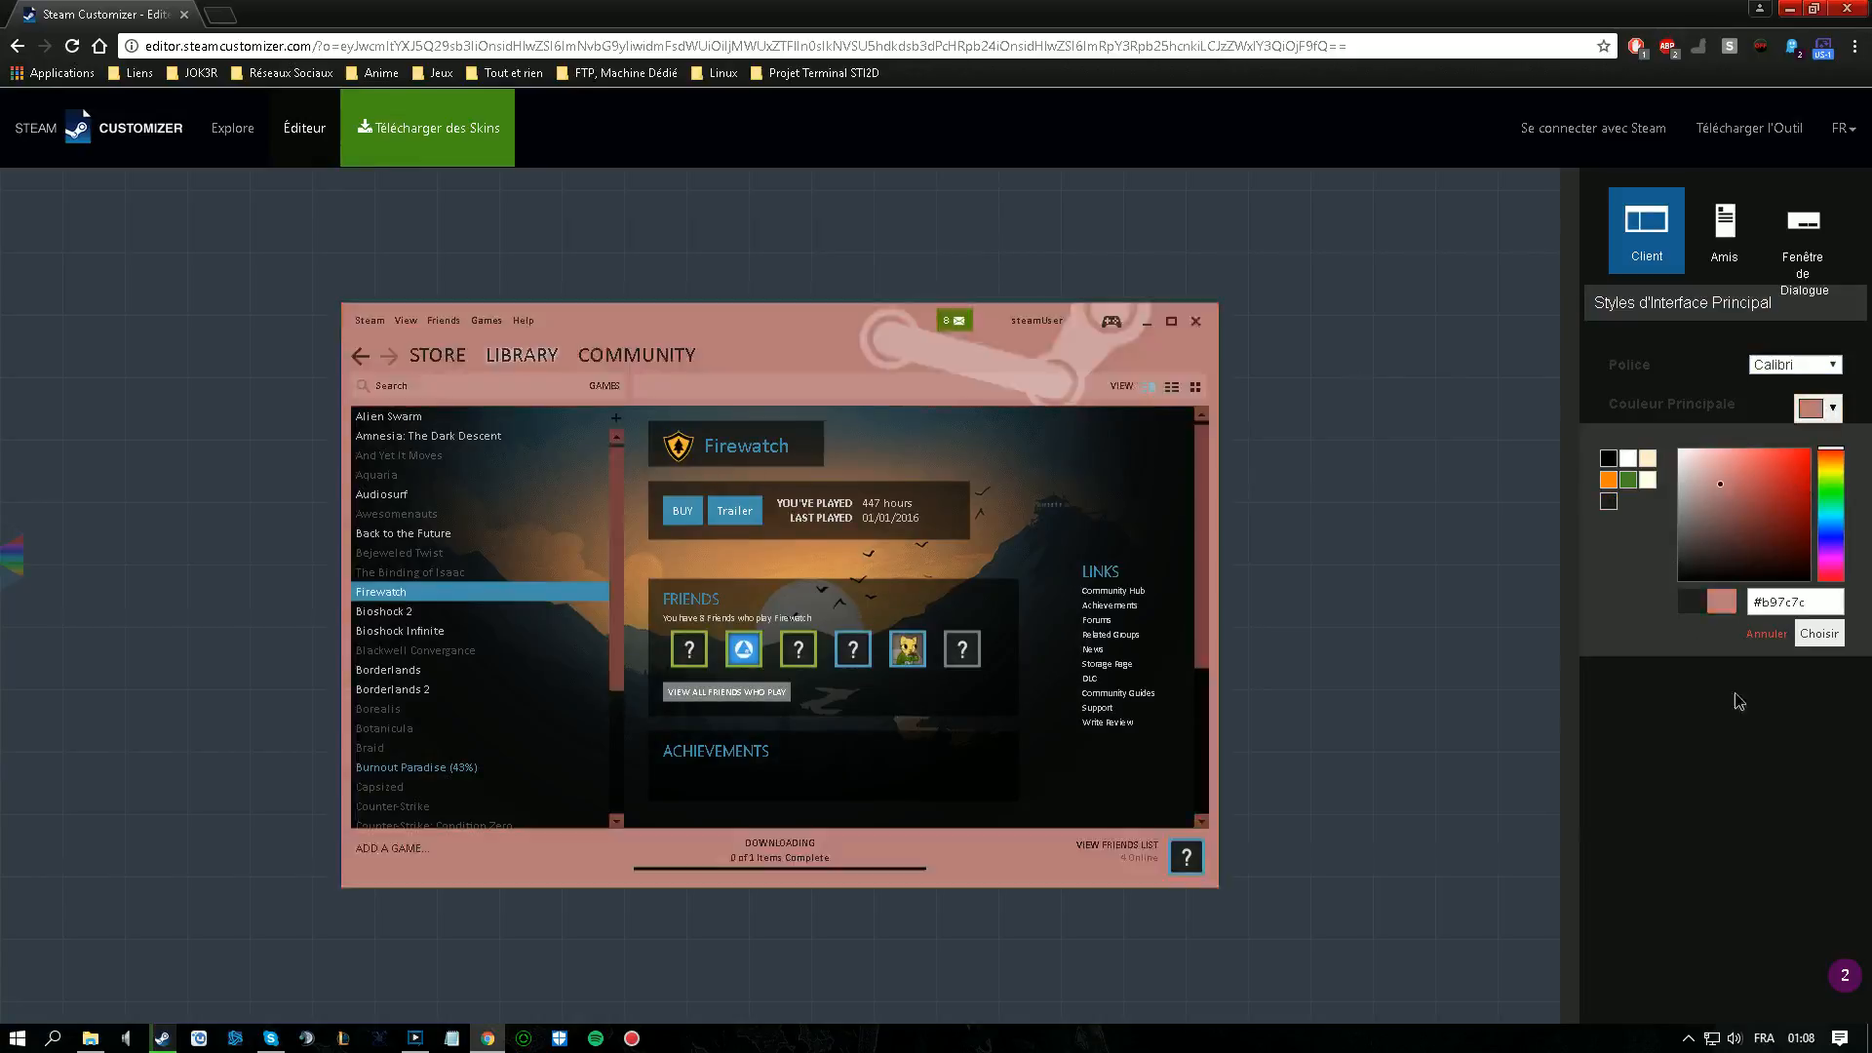
left_click(1805, 644)
- Set the main interface's secondary colour to bright green #00ff0e
left_click(1819, 447)
left_click_drag(1770, 531, 1808, 486)
left_click_drag(1838, 589, 1838, 542)
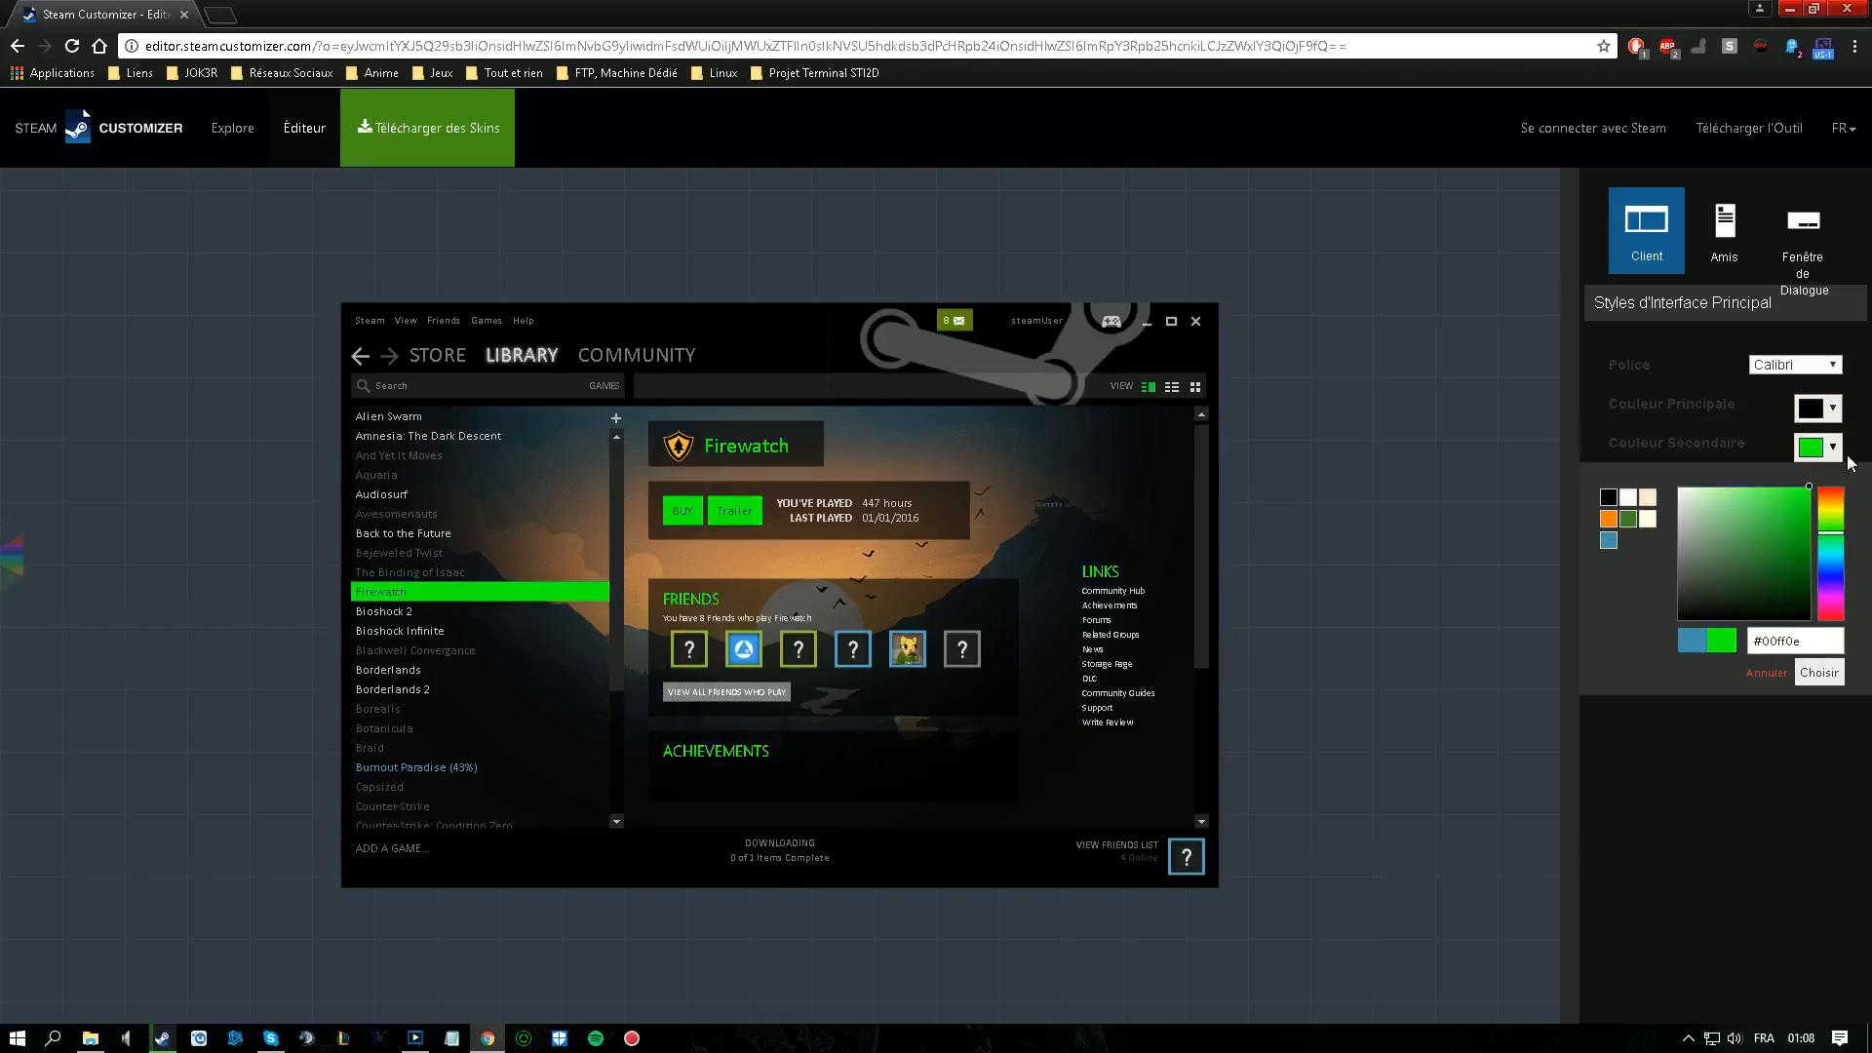
left_click(1812, 672)
- In the client styles, set the first colour to bright green #00ff09 and the glow (Lueur) to Dark
left_click(1781, 532)
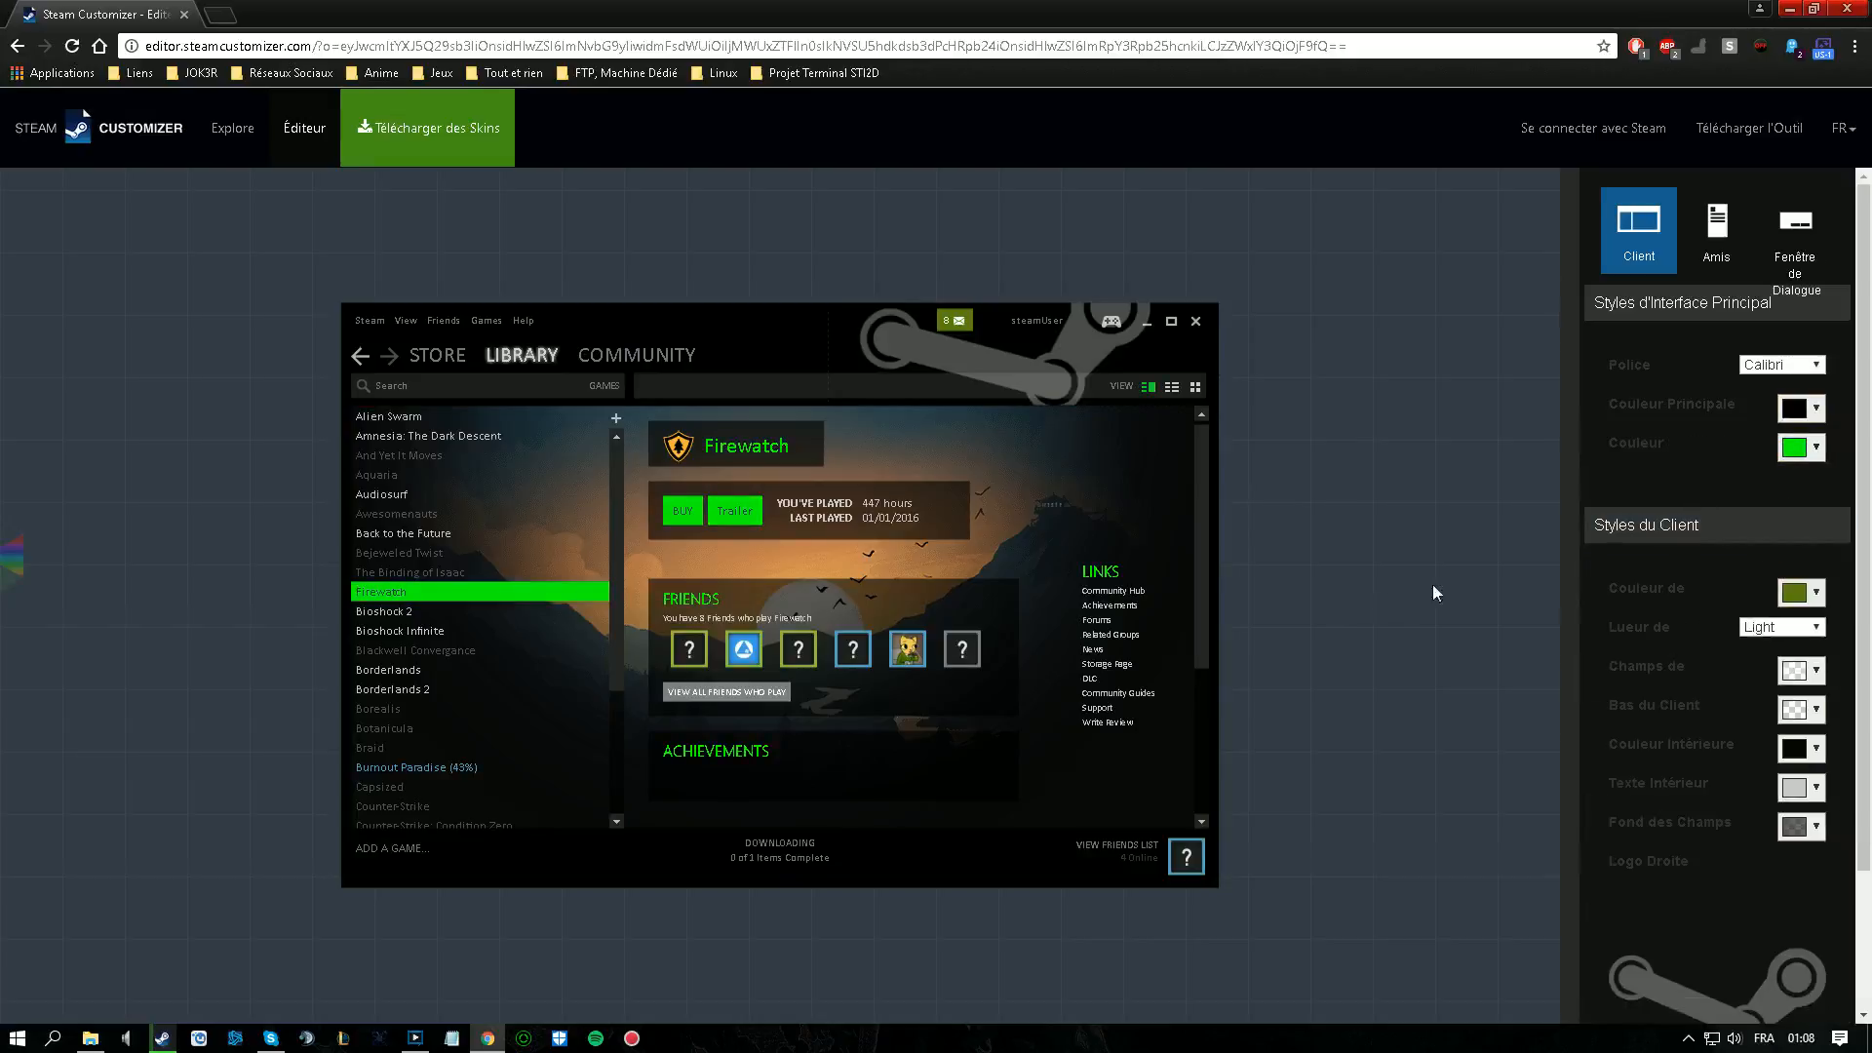
left_click(1802, 595)
left_click(1824, 673)
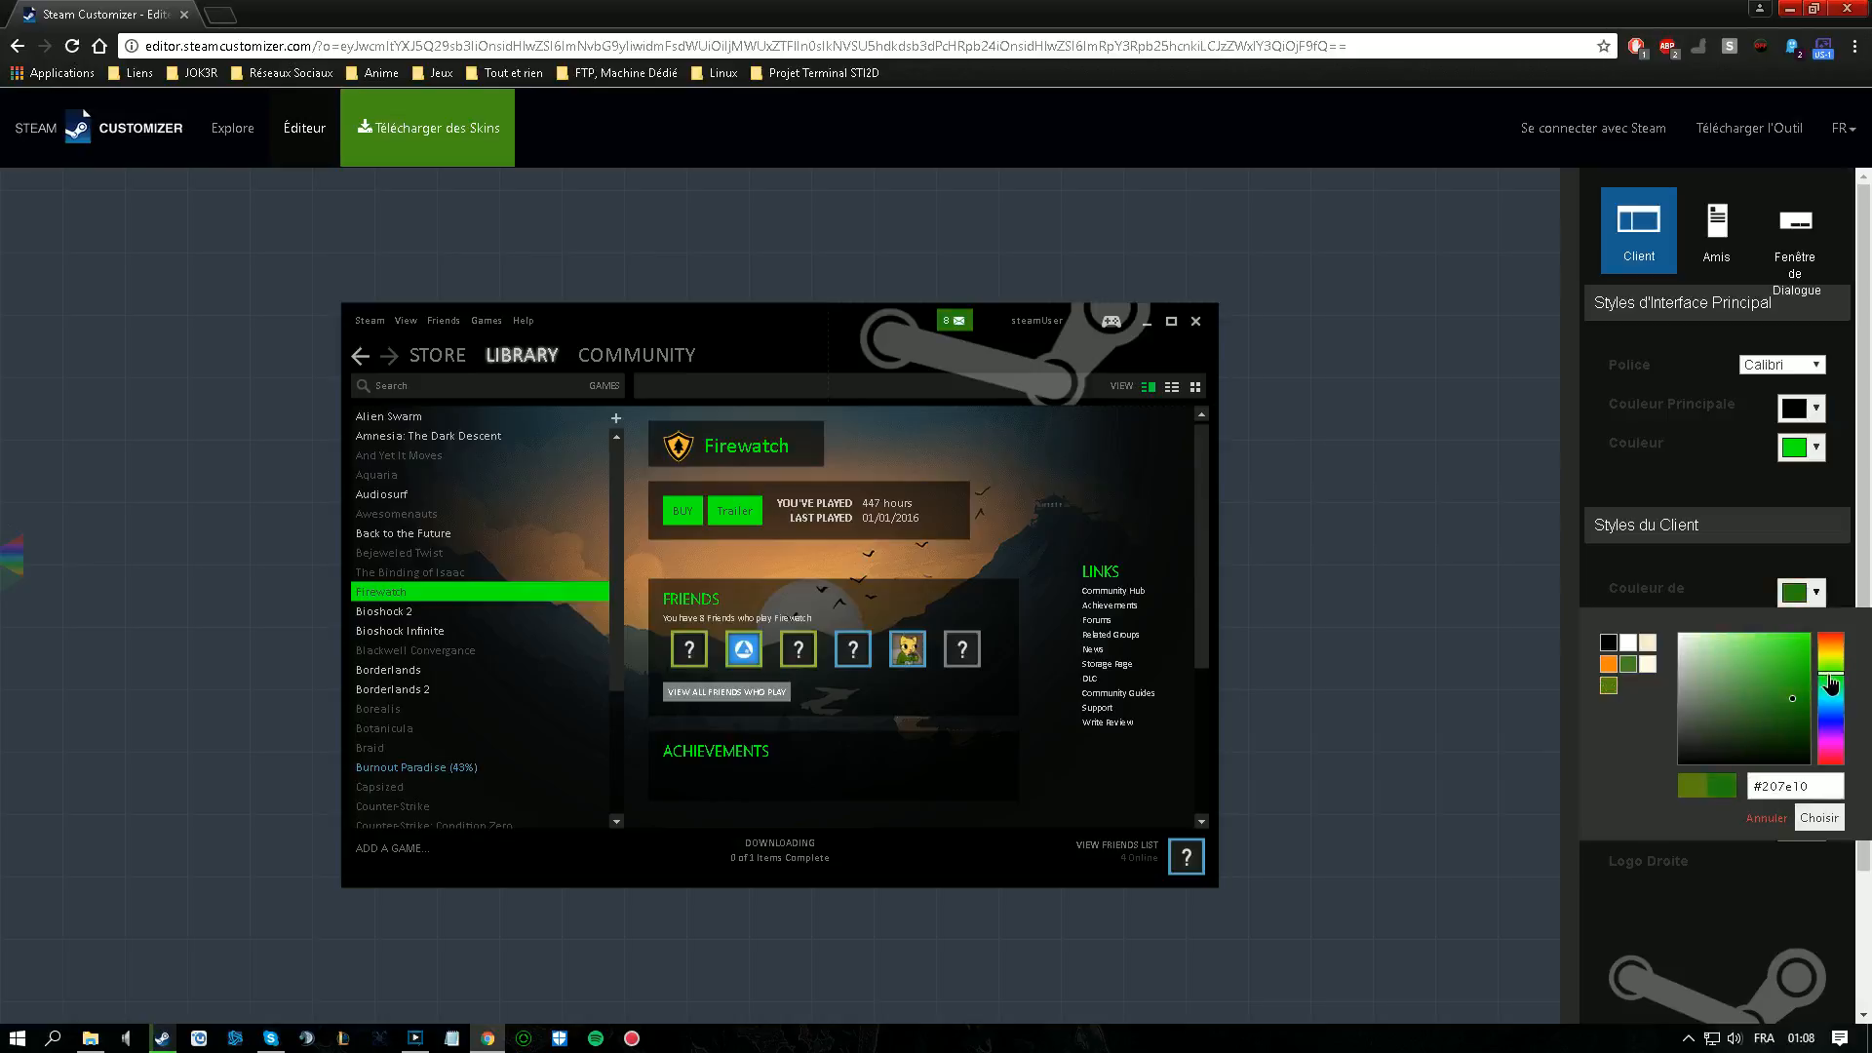
left_click_drag(1771, 666, 1800, 629)
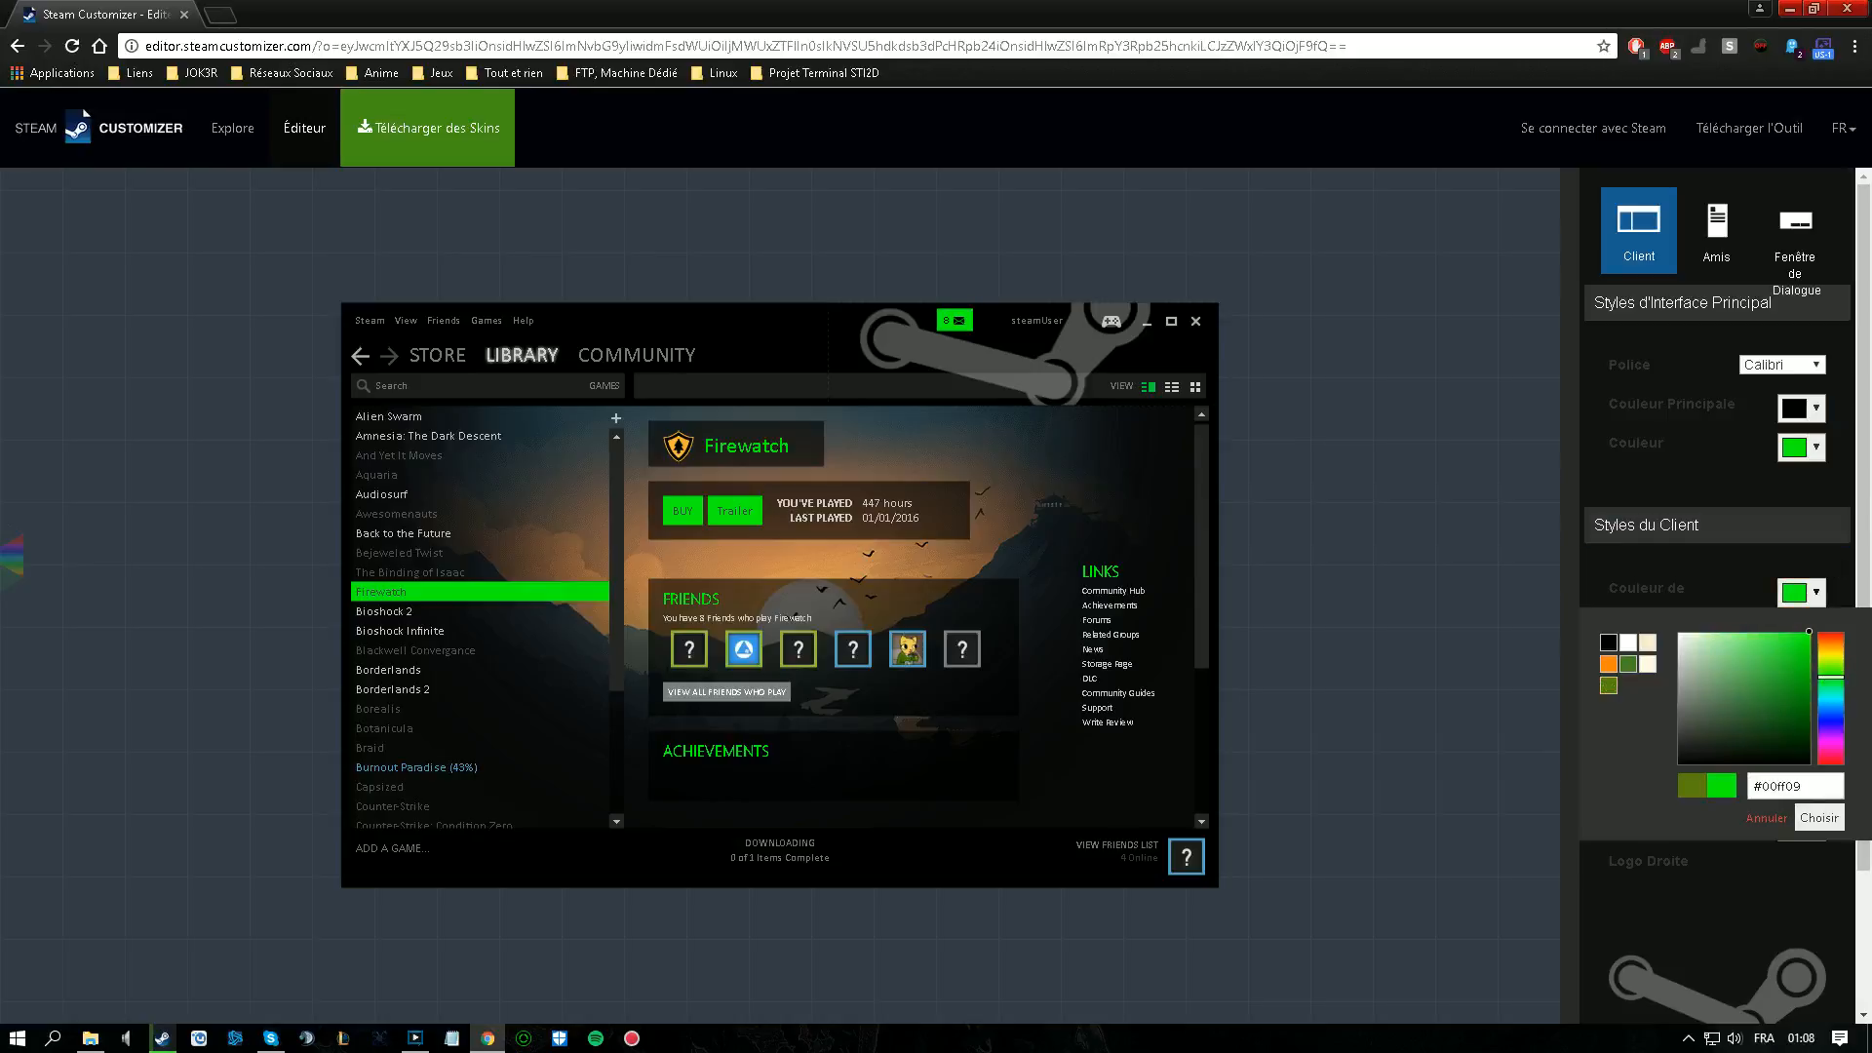
left_click(1819, 817)
left_click(1797, 626)
left_click(1772, 687)
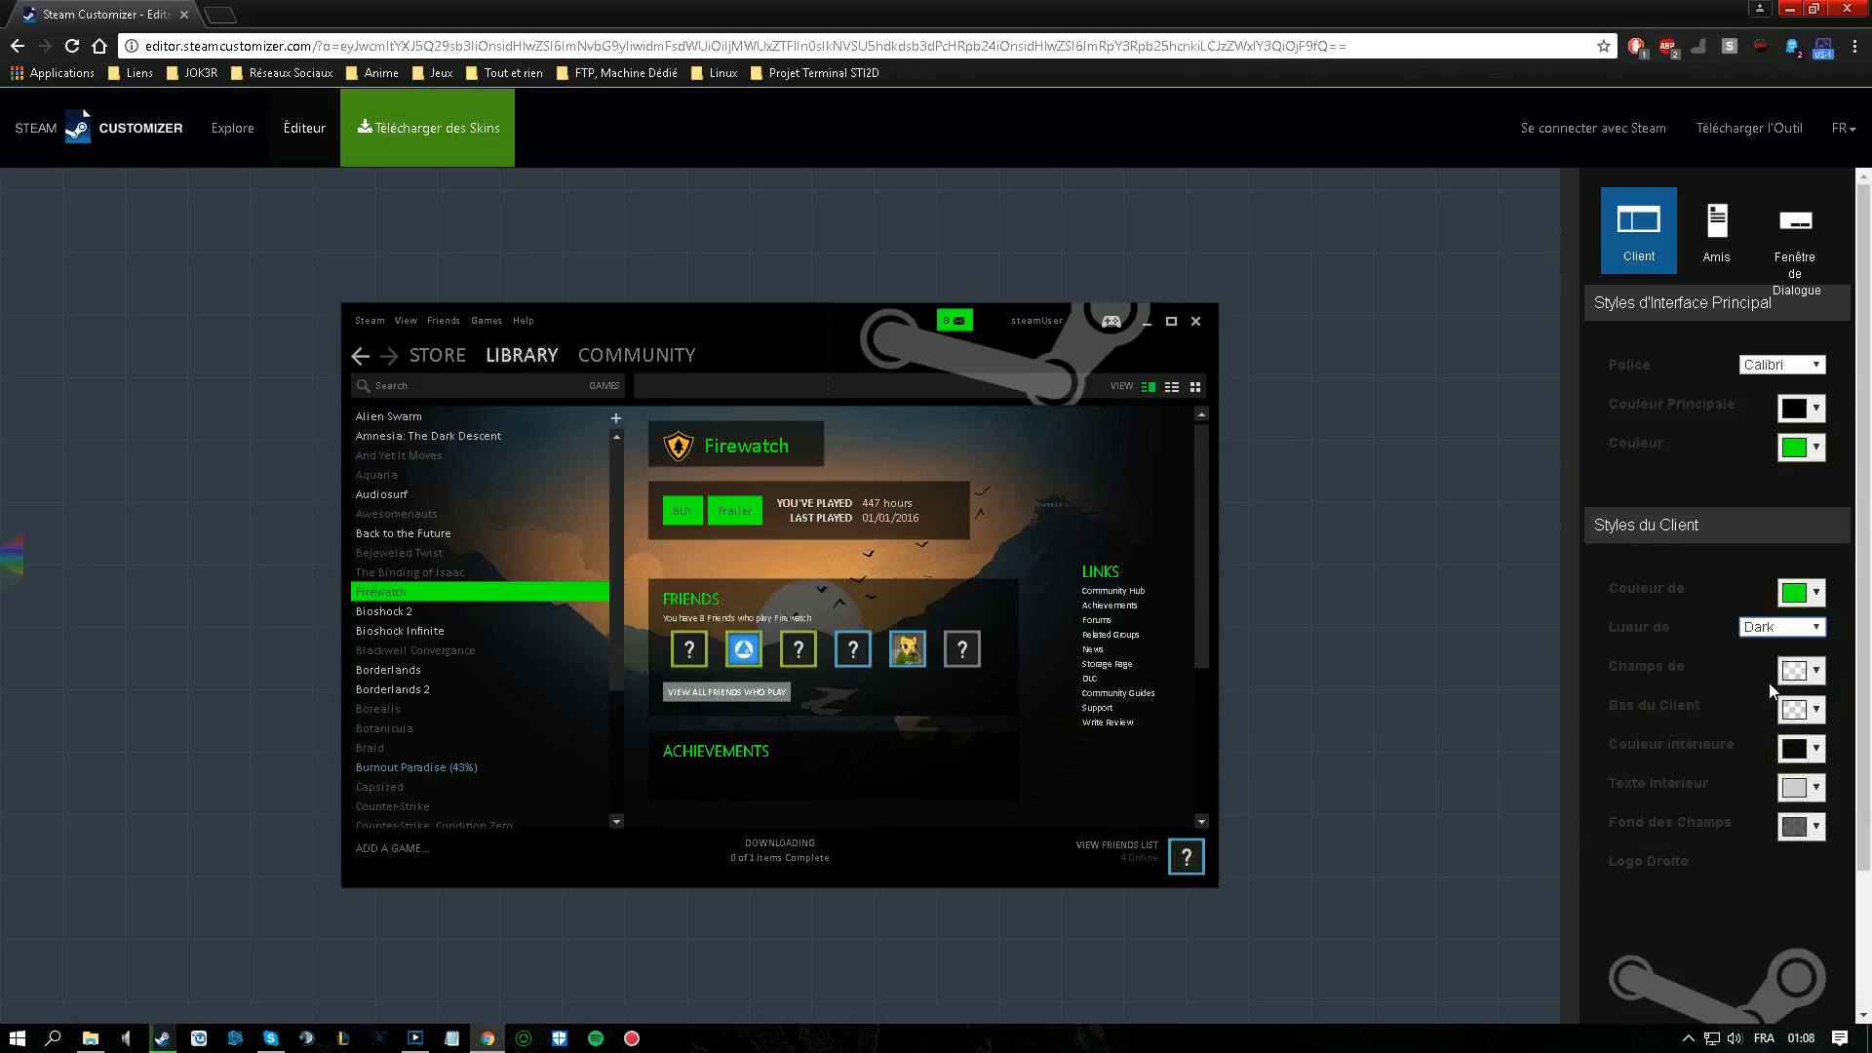
- Adjust the translucent colours of the Champs and Bas du Client entries in the client styles
left_click(1799, 671)
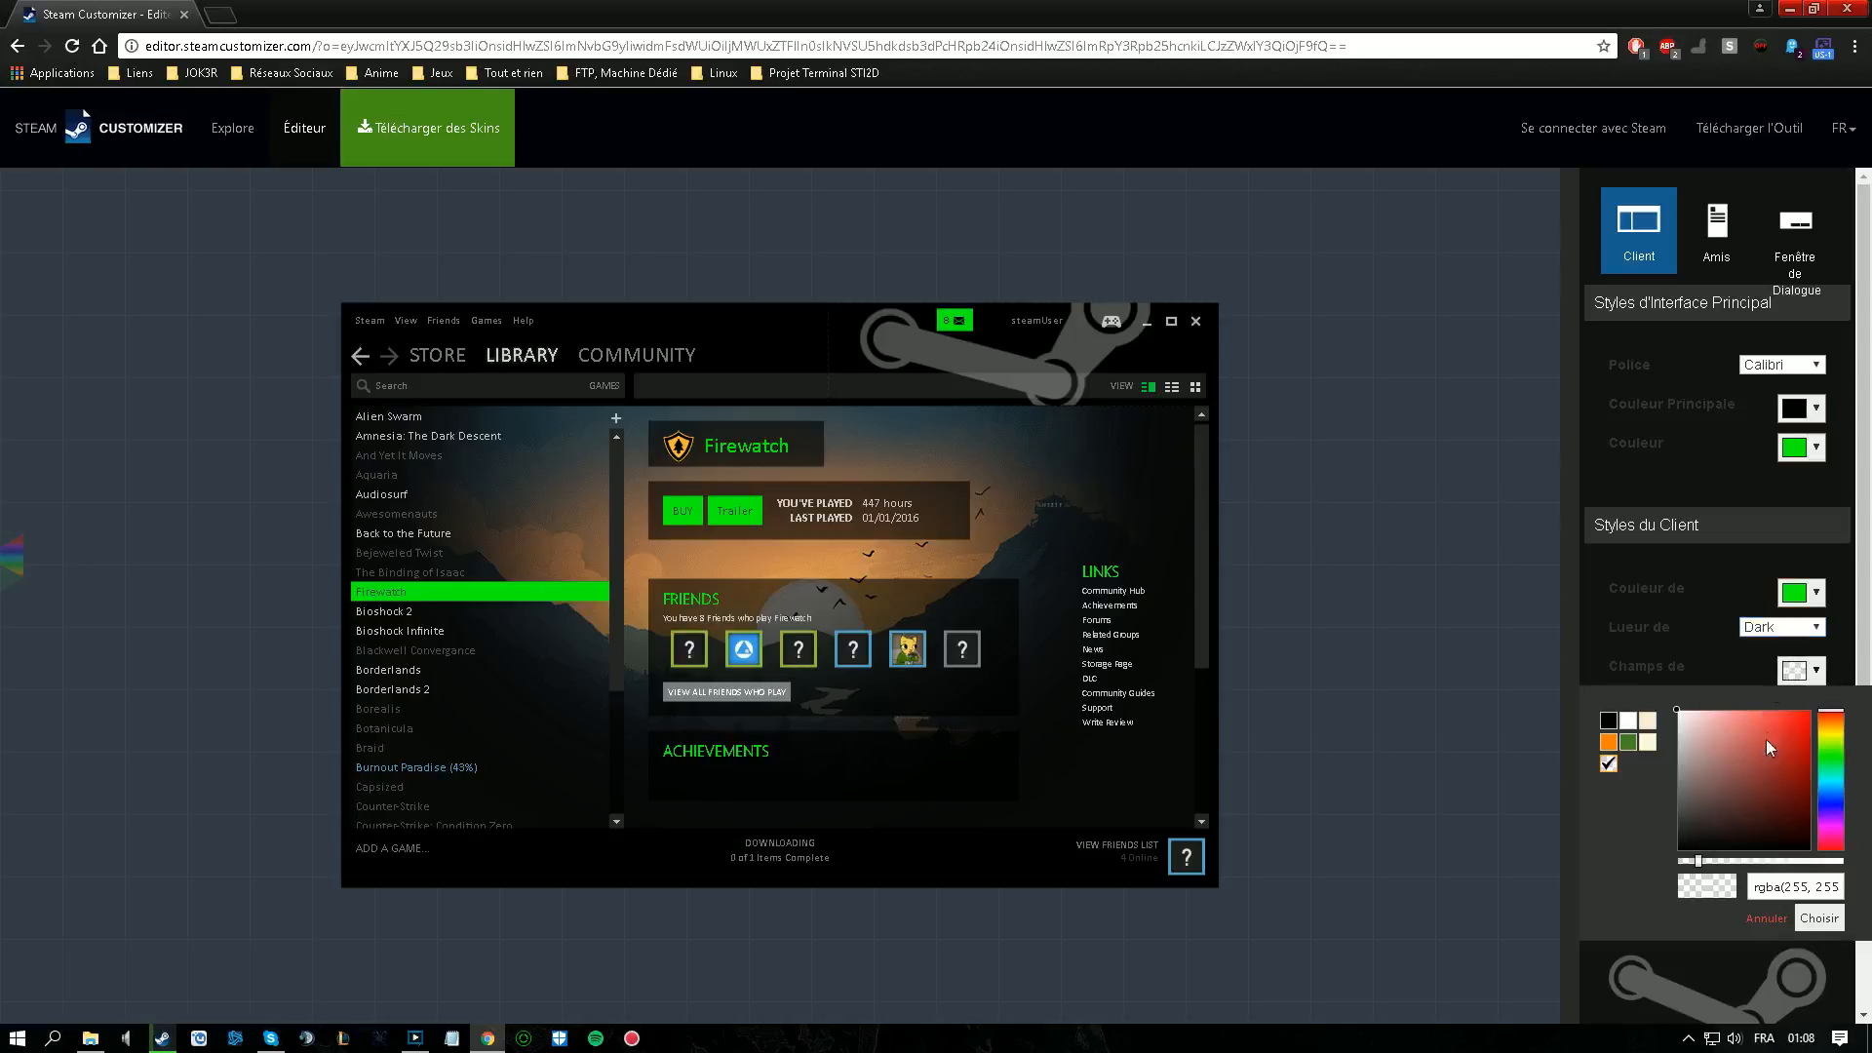
left_click(1820, 919)
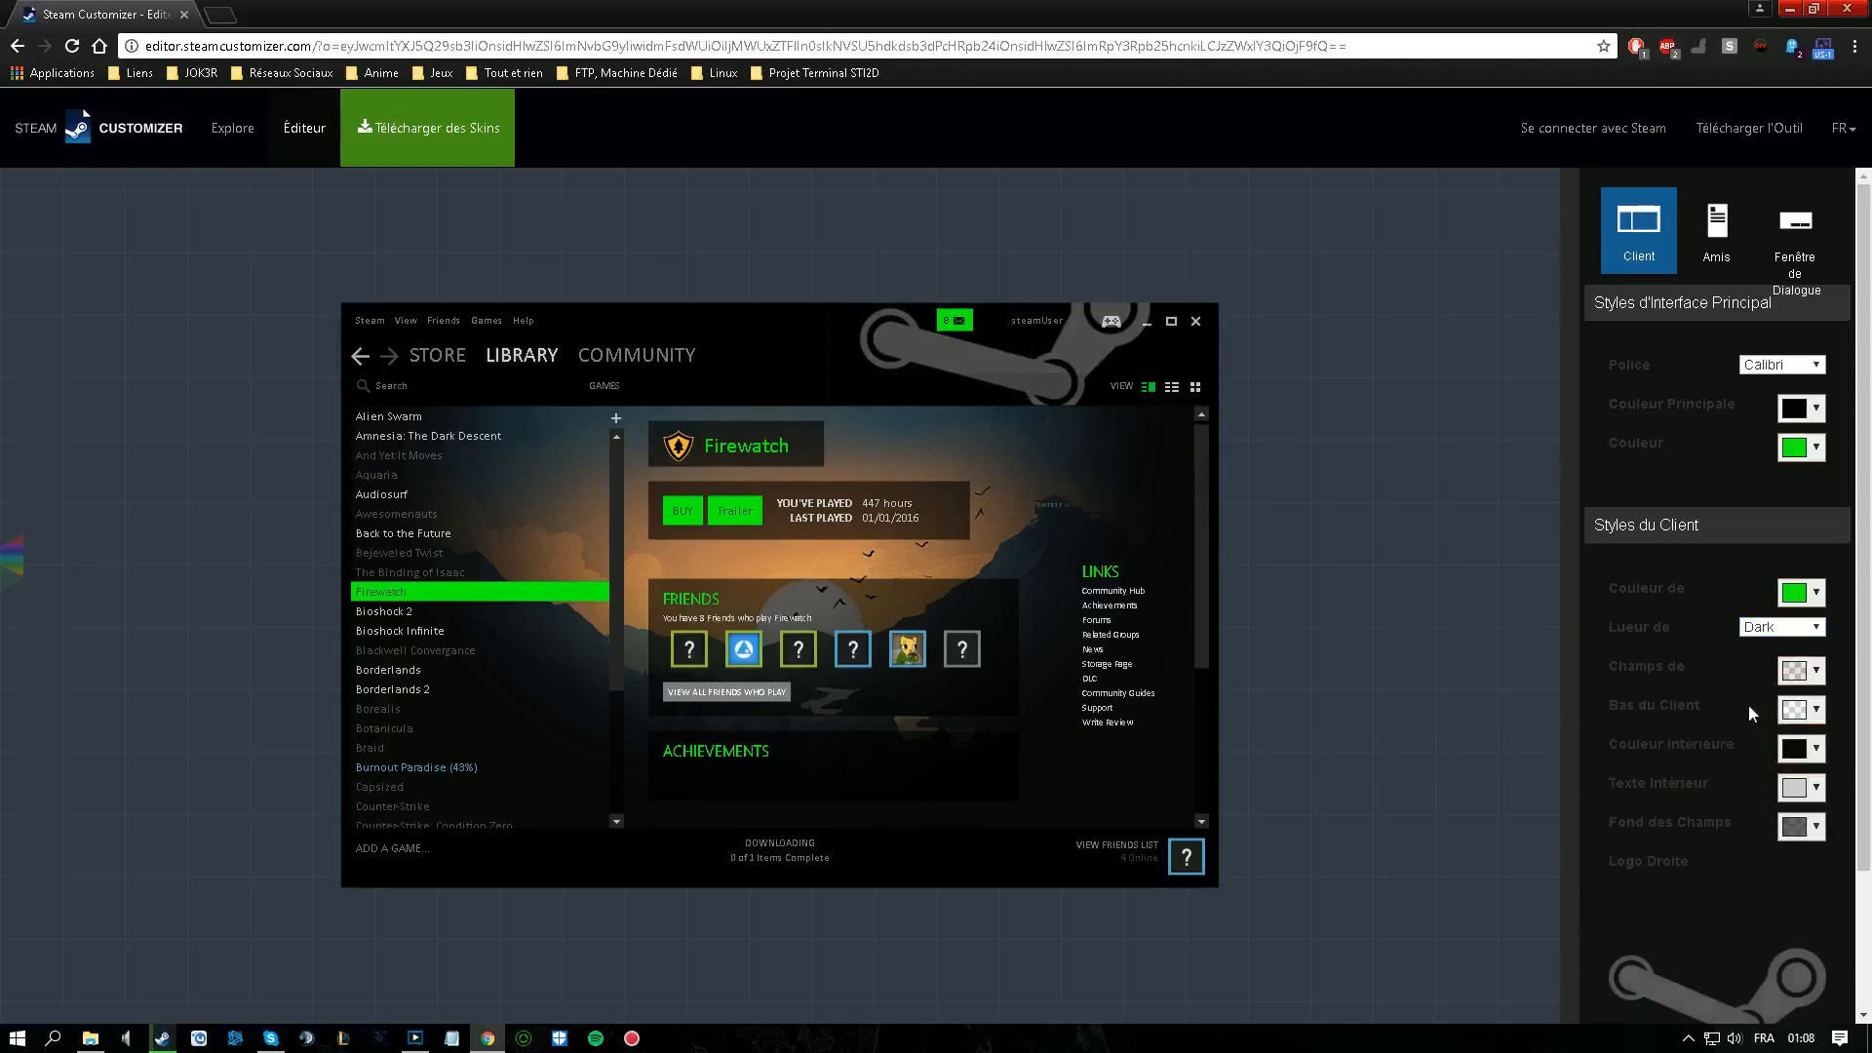
left_click(1797, 720)
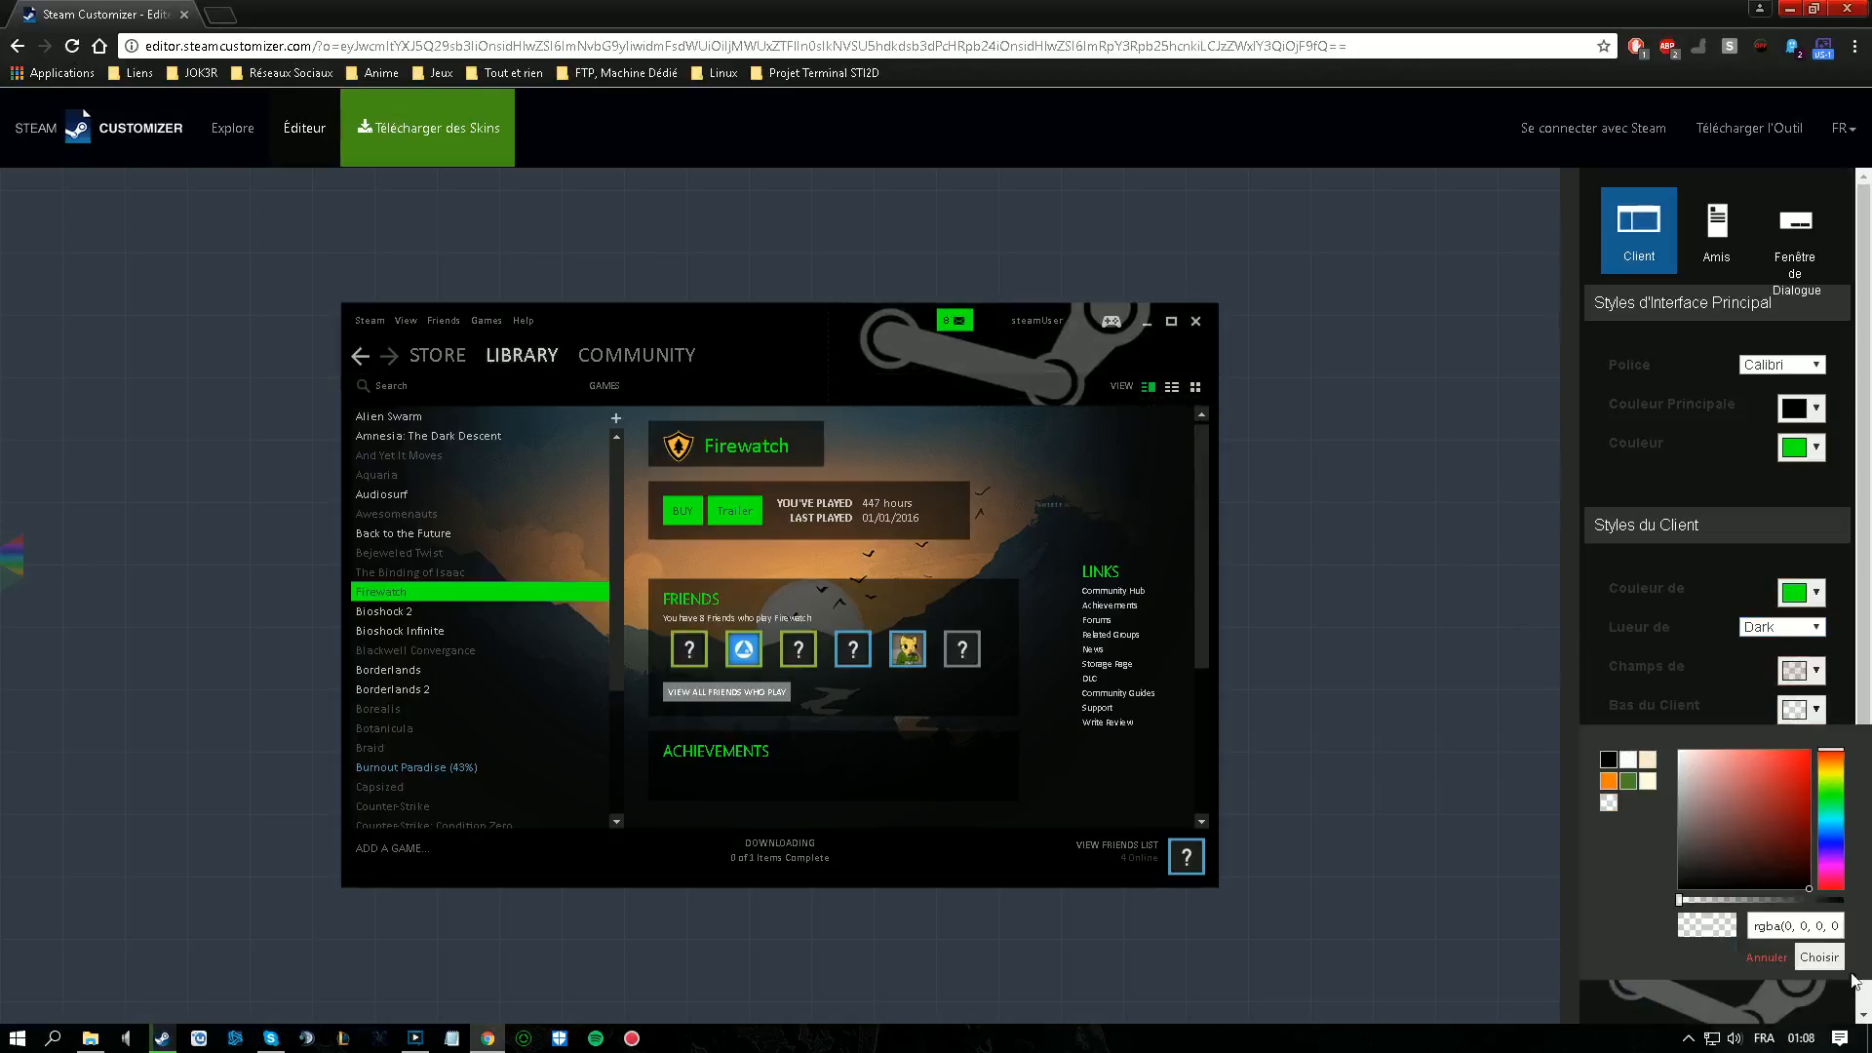
left_click(1627, 759)
left_click(1835, 961)
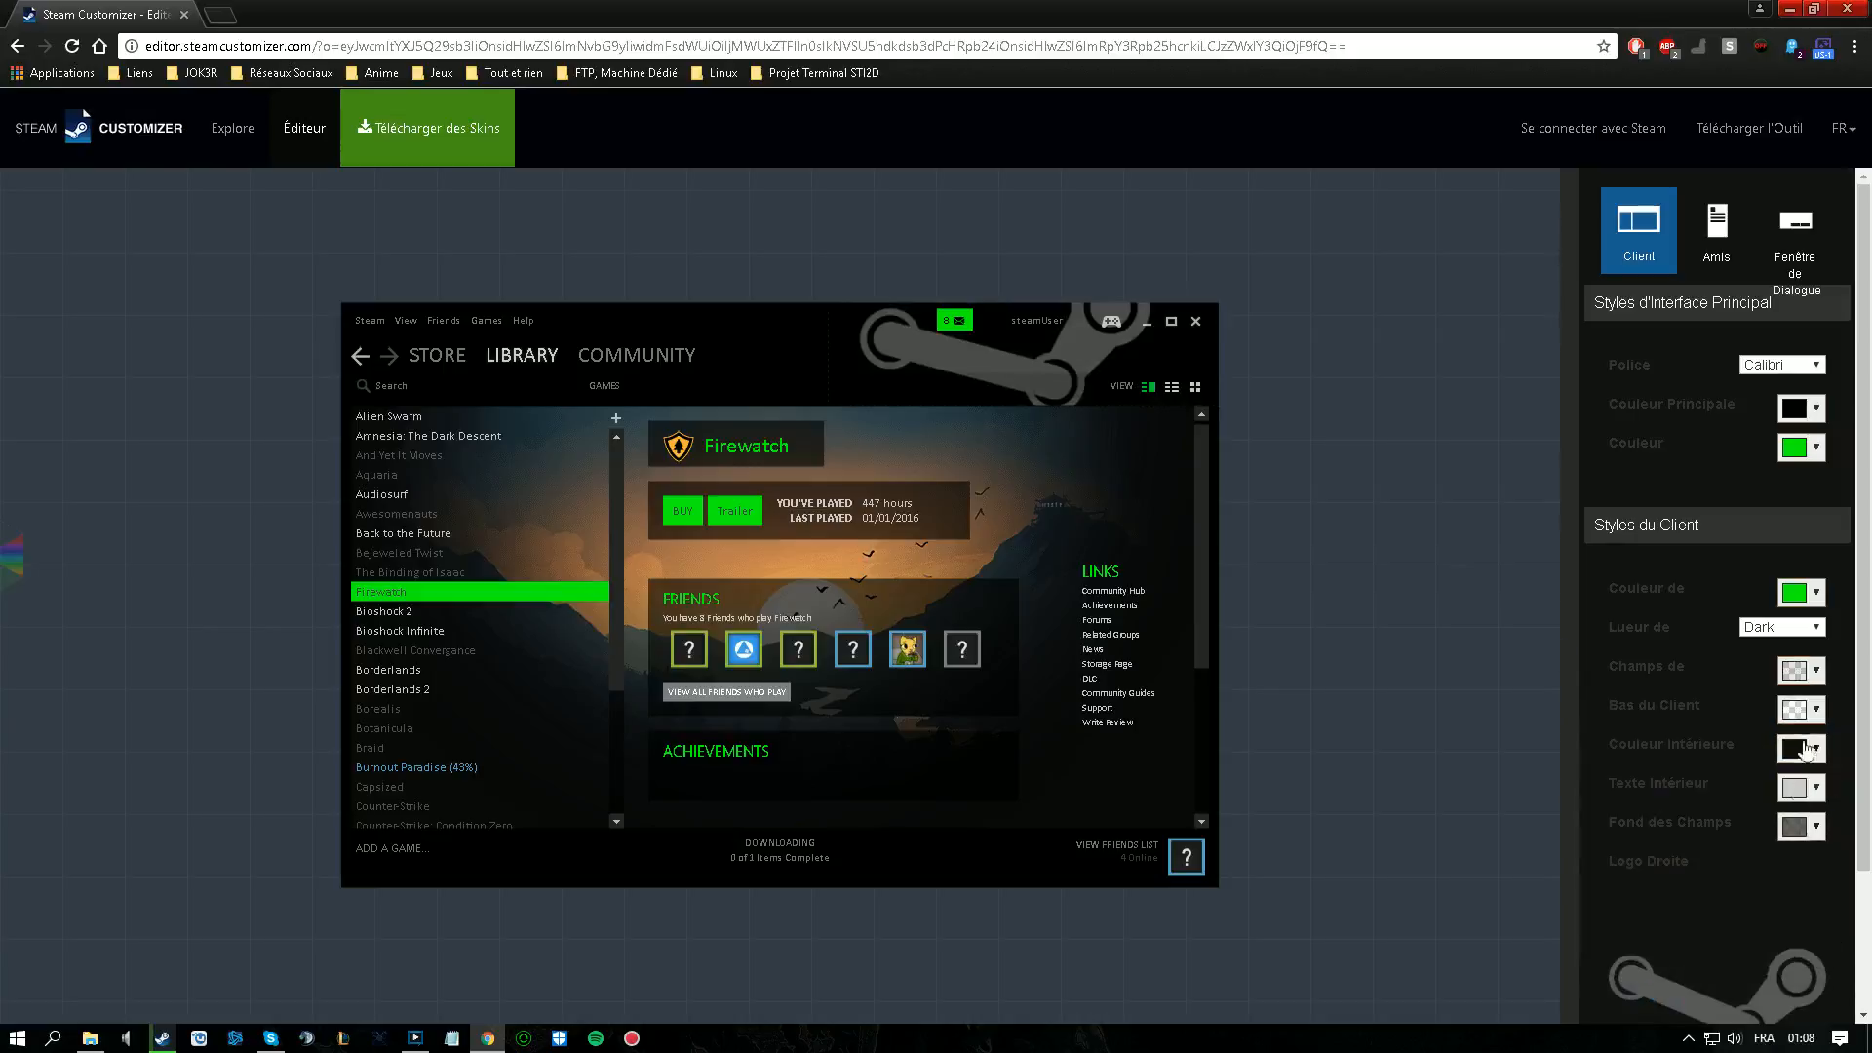
- Set the client's interior colour (Couleur Intérieure) to black #000000
left_click(1802, 749)
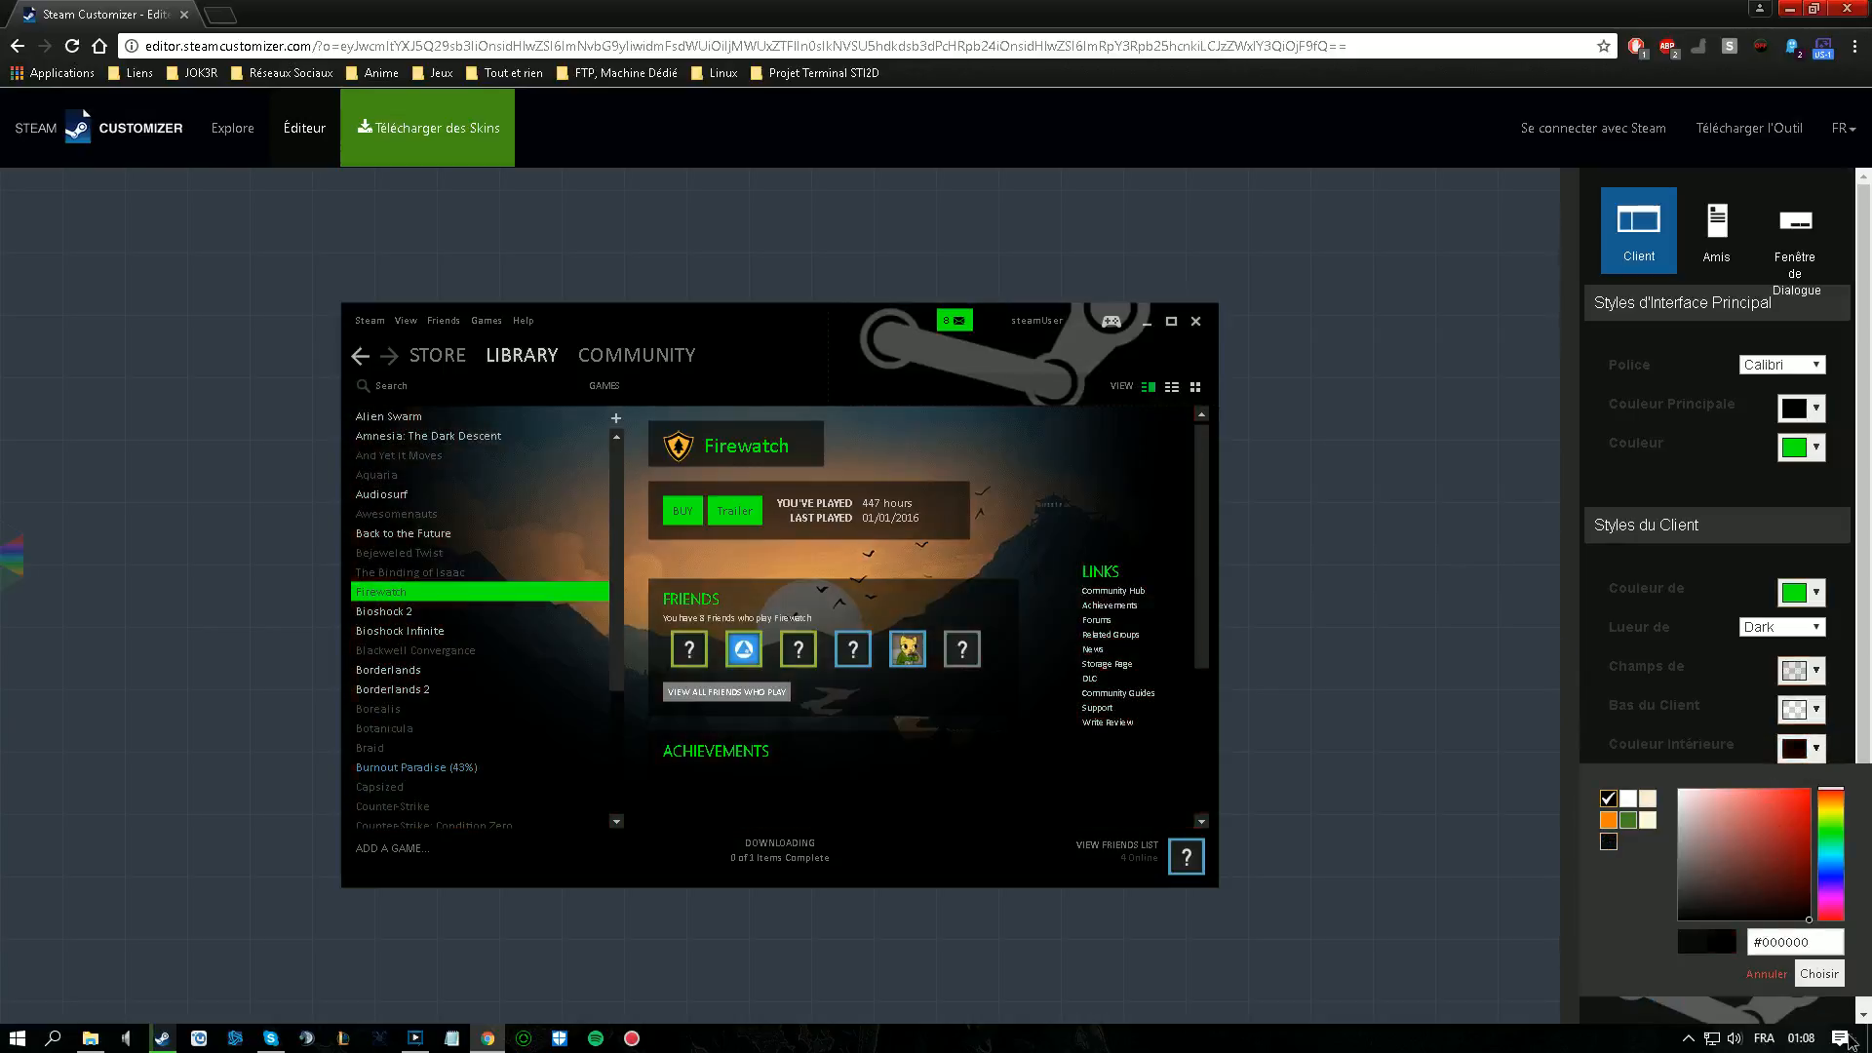
left_click(1819, 974)
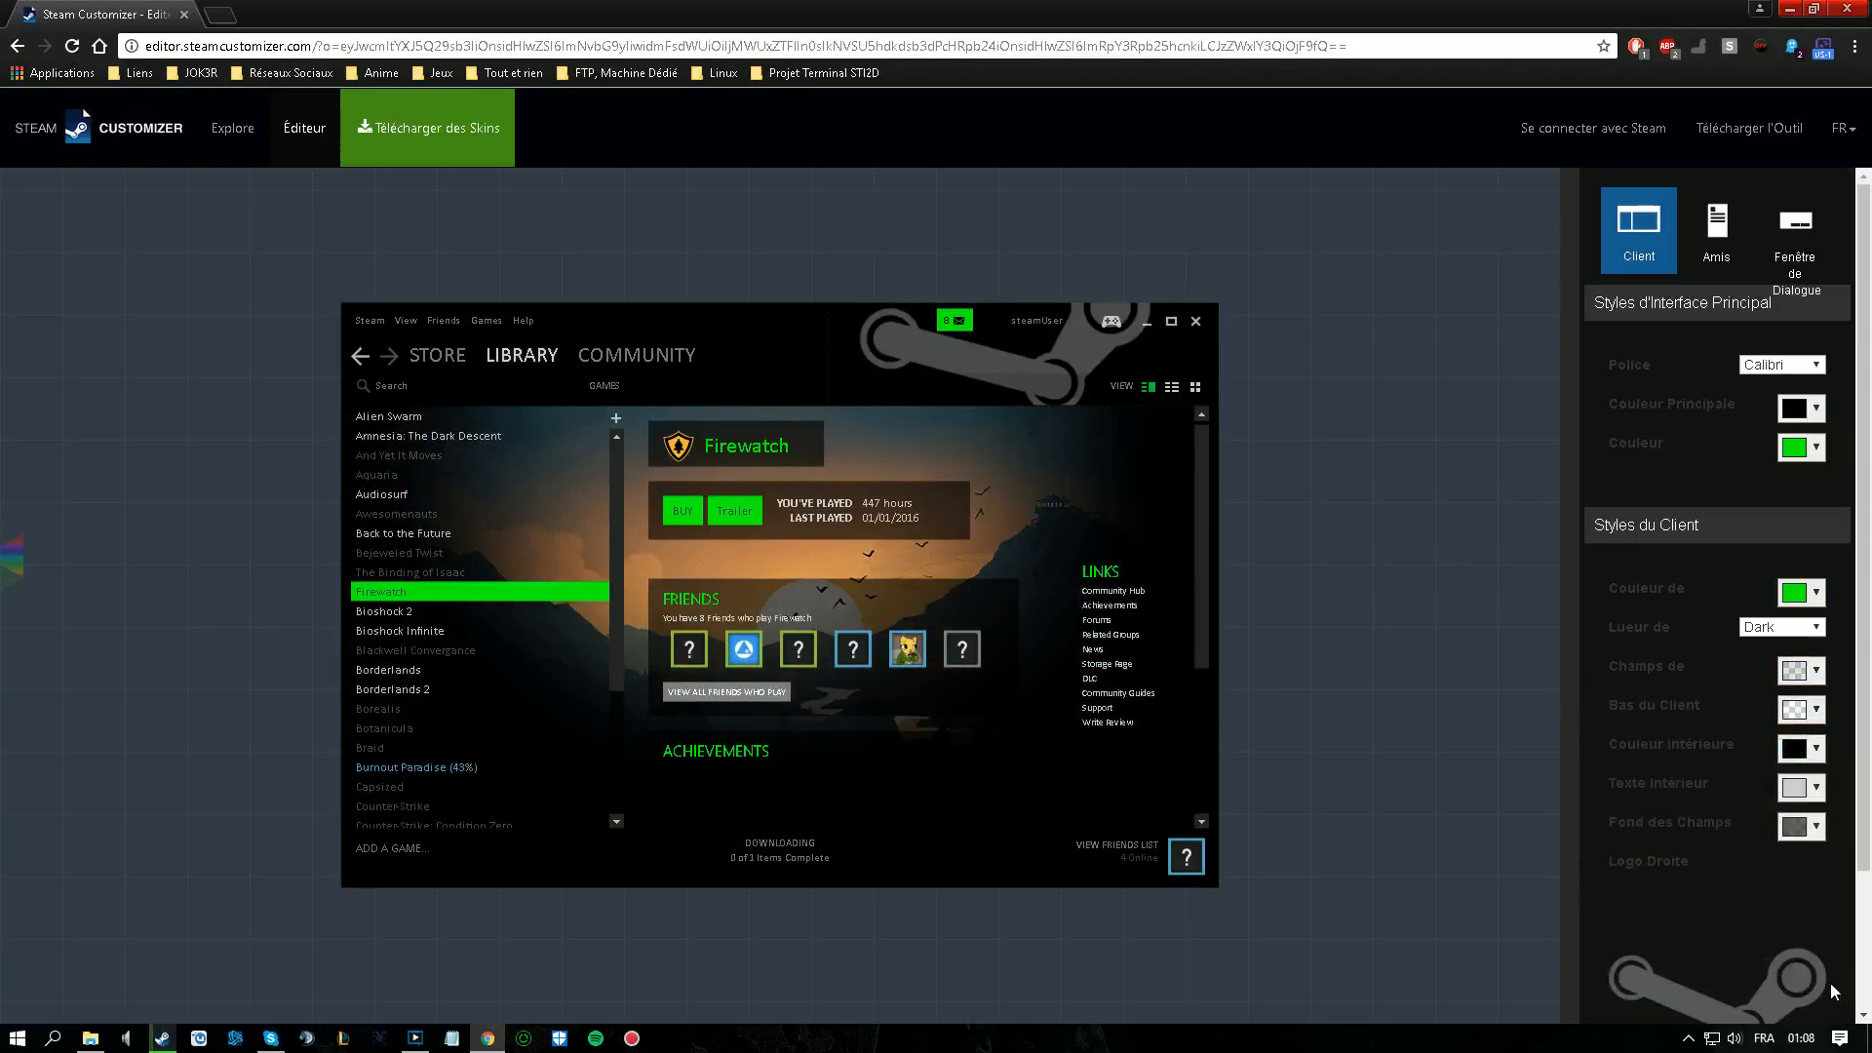
left_click(1802, 749)
left_click_drag(1712, 828, 1737, 919)
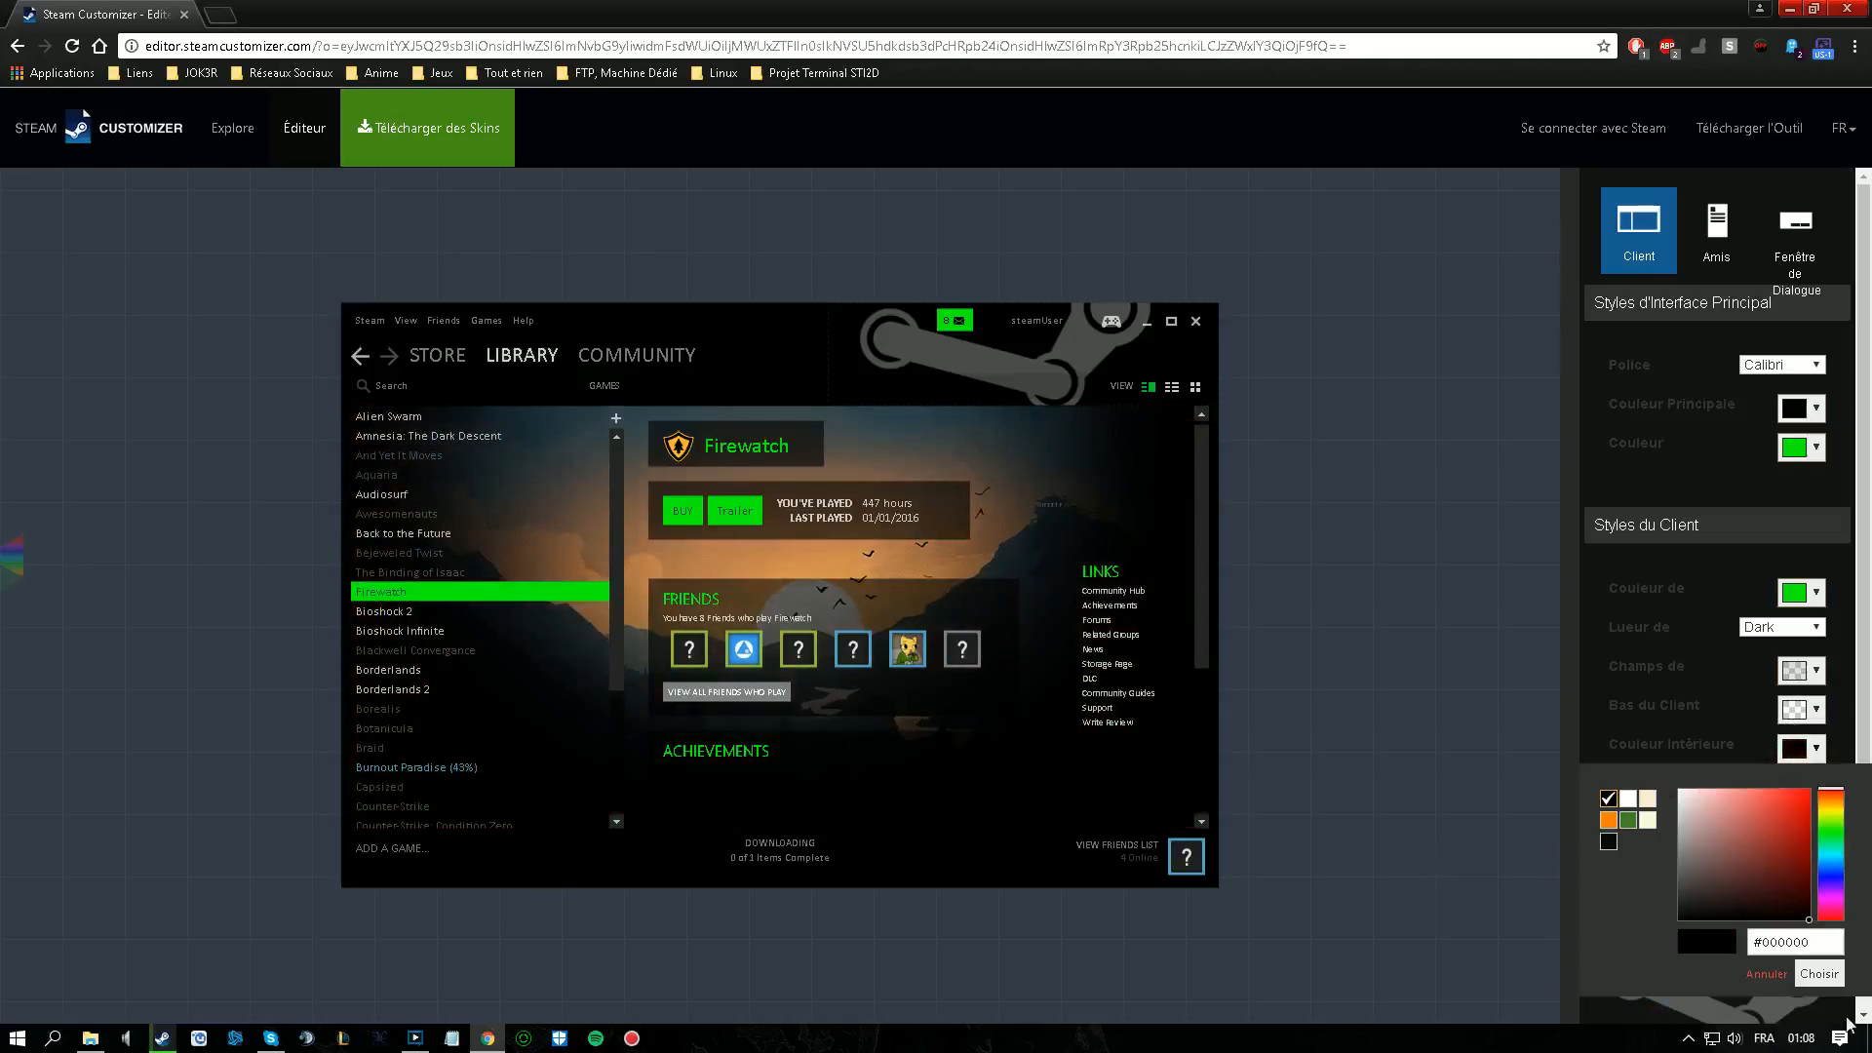
left_click(1819, 974)
- Set the field background (Fond des Champs) to a semi-transparent dark shade
left_click(1800, 845)
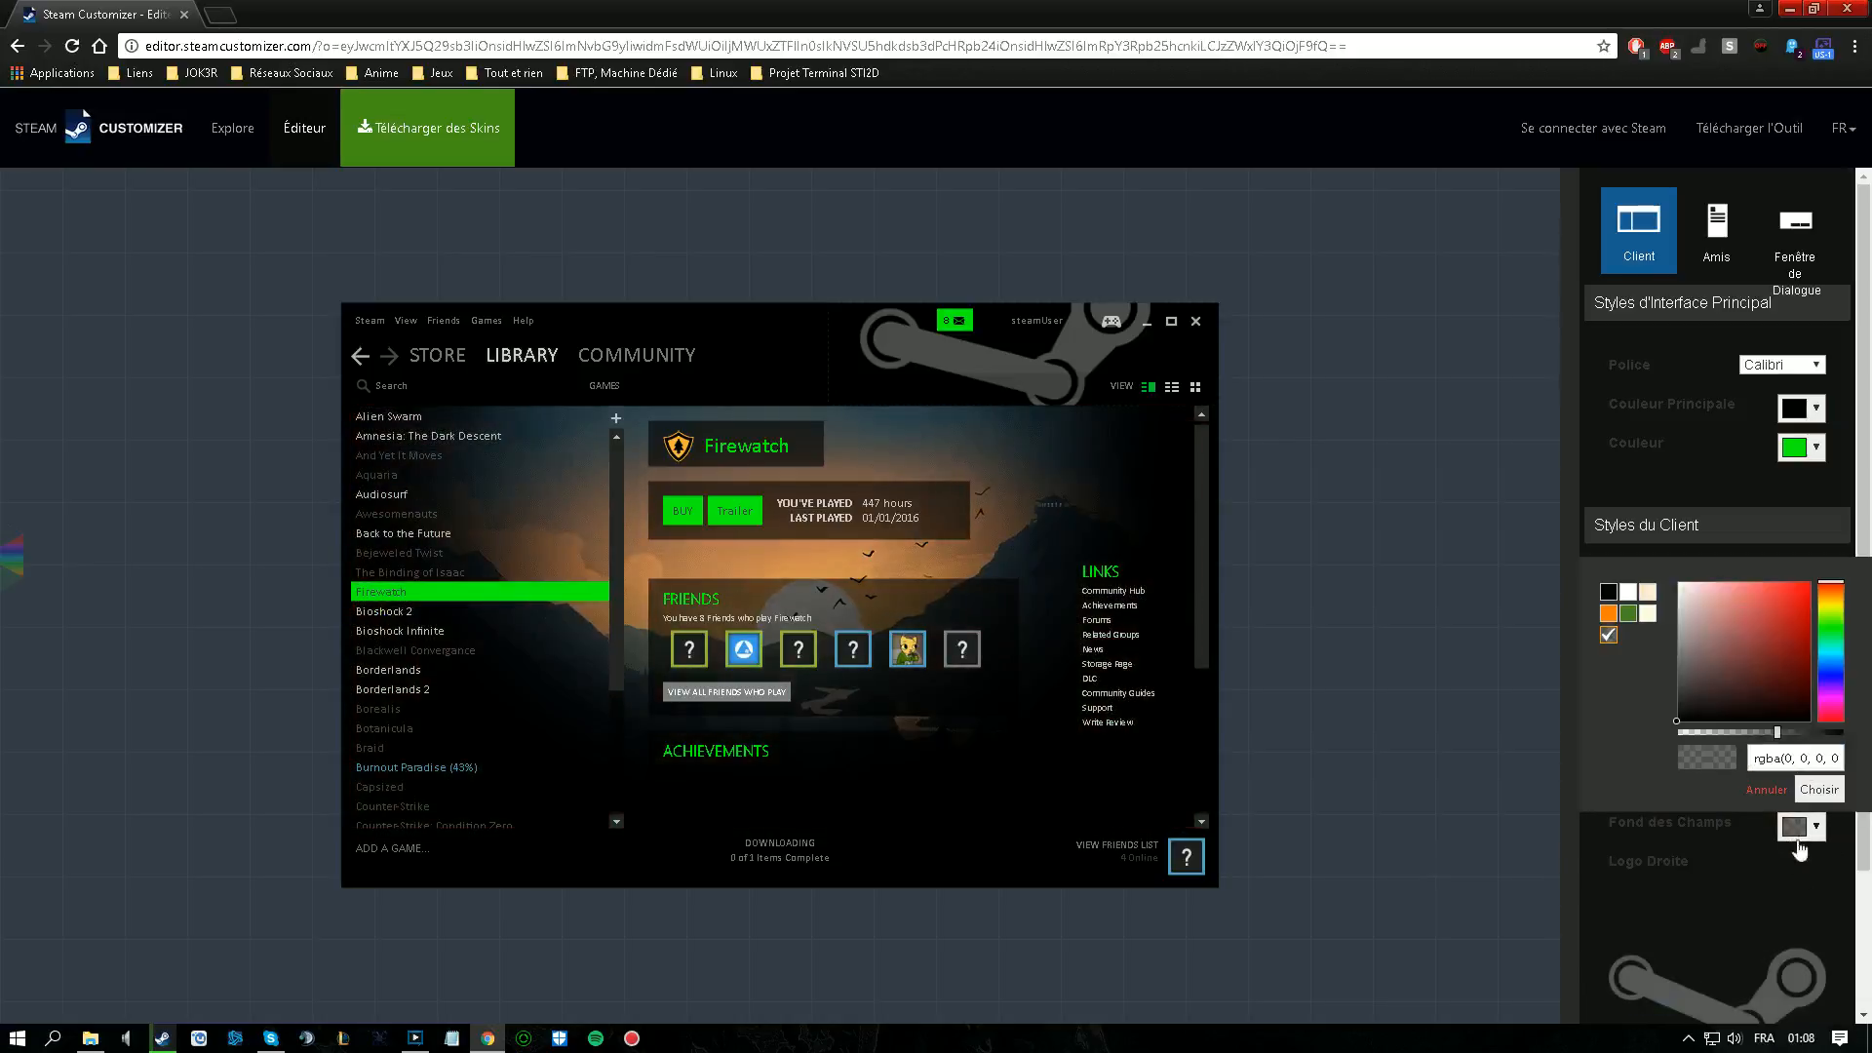
left_click_drag(1796, 689, 1828, 731)
mouse_move(1761, 680)
left_mouse_down()
mouse_move(1606, 472)
mouse_move(1755, 644)
mouse_move(1624, 848)
left_mouse_up()
left_click(1819, 789)
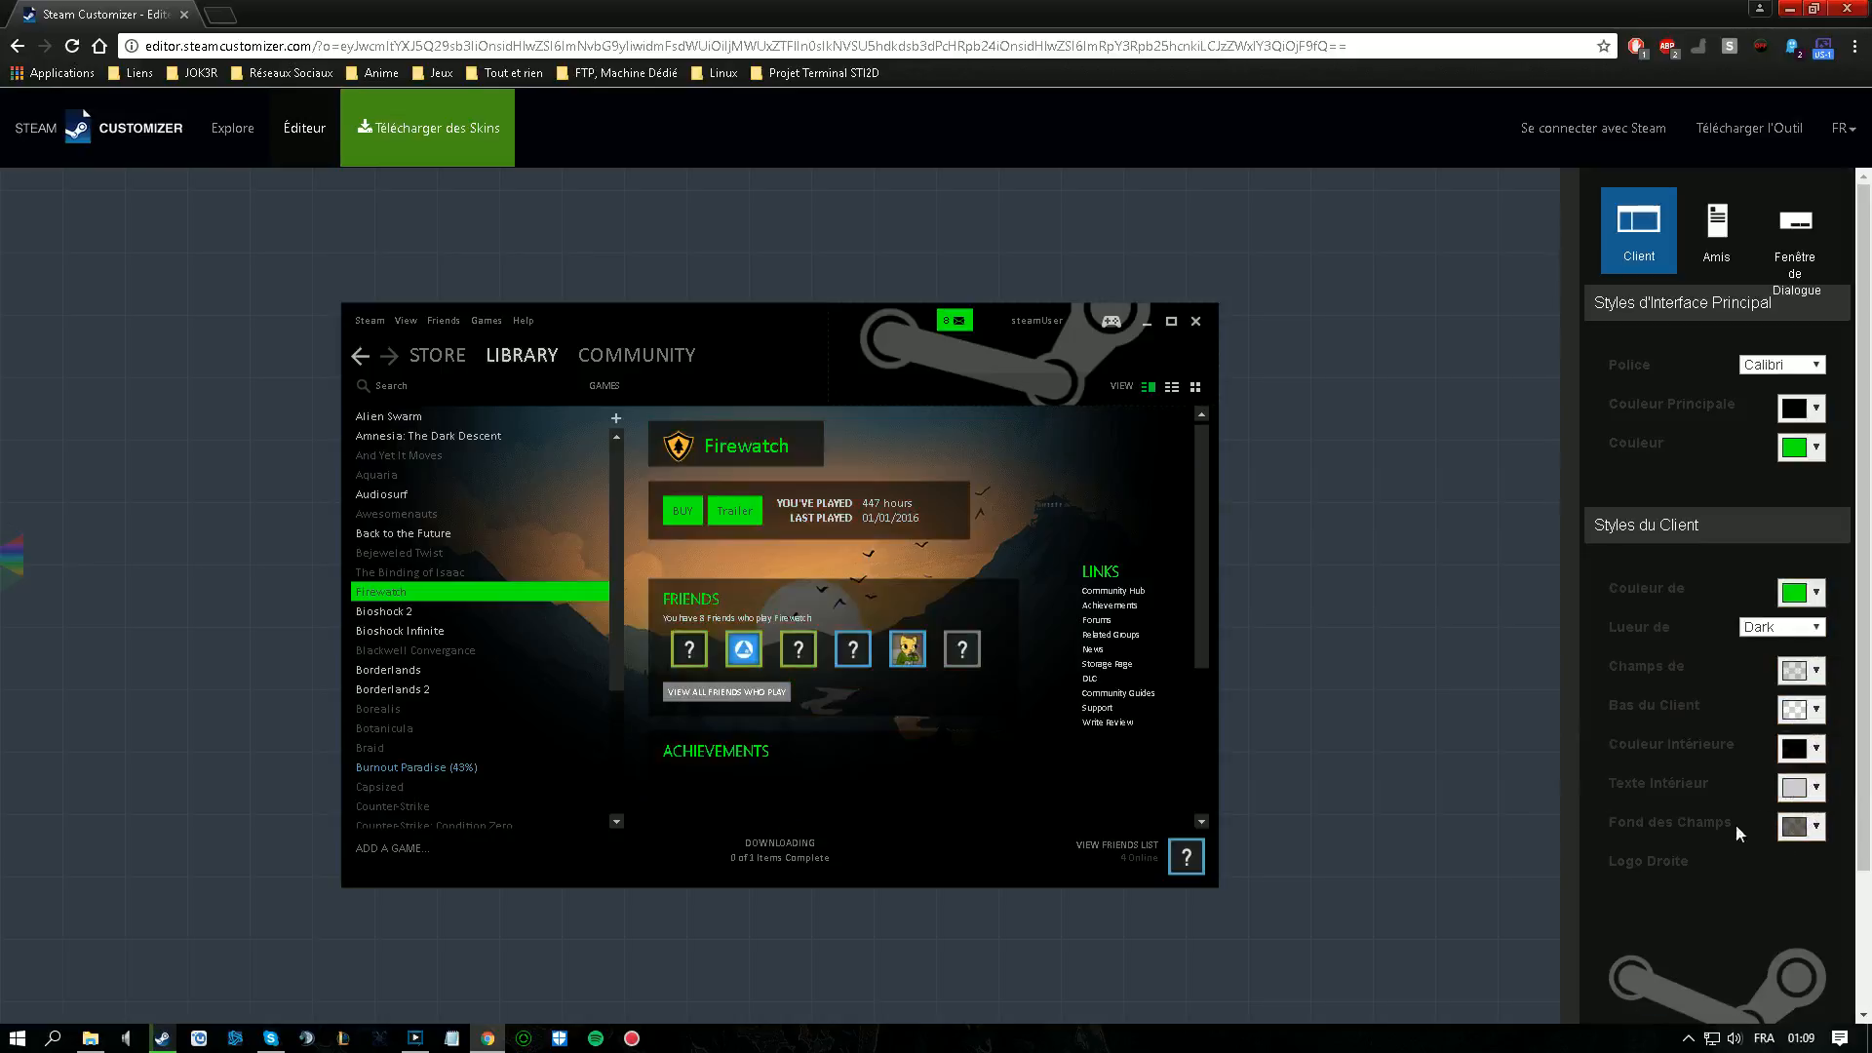
- Choose the Wonderbolts image as the client's right-hand logo (Logo Droite)
scroll(1743, 833, "down", 2)
left_click(1686, 872)
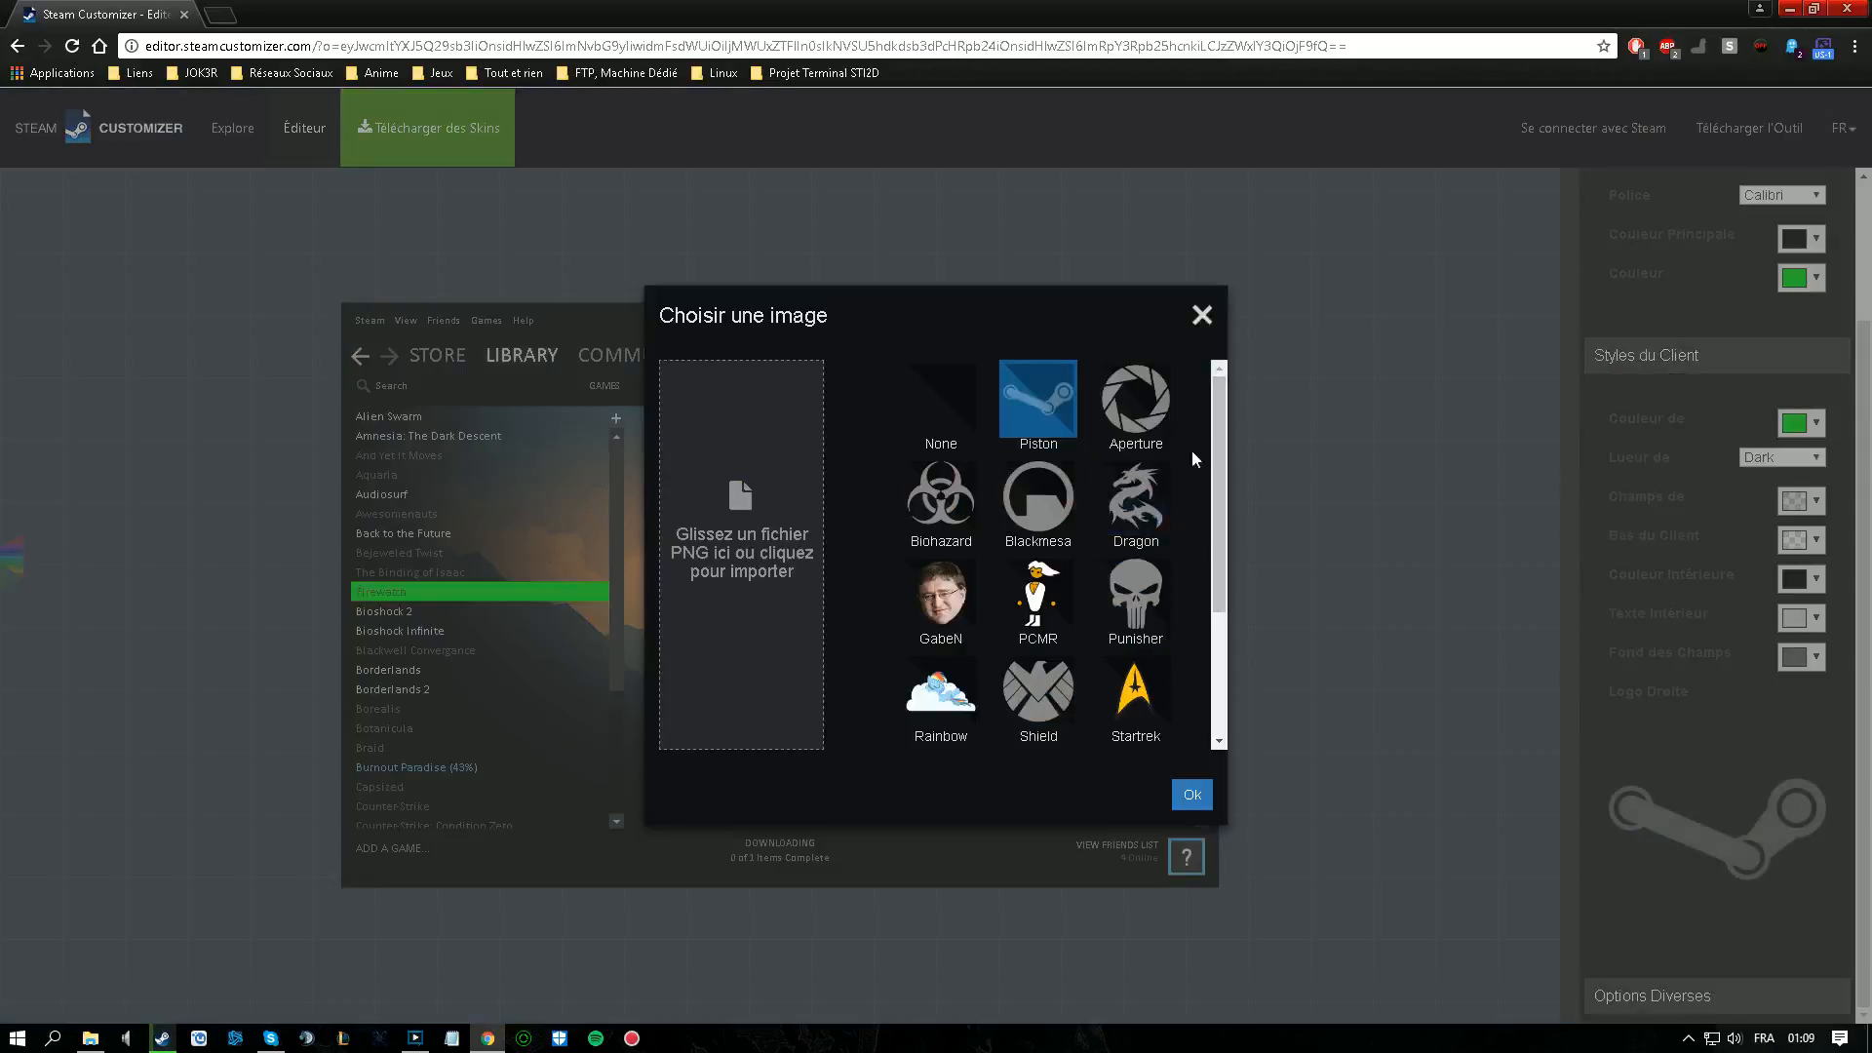
scroll(1072, 624, "down", 1)
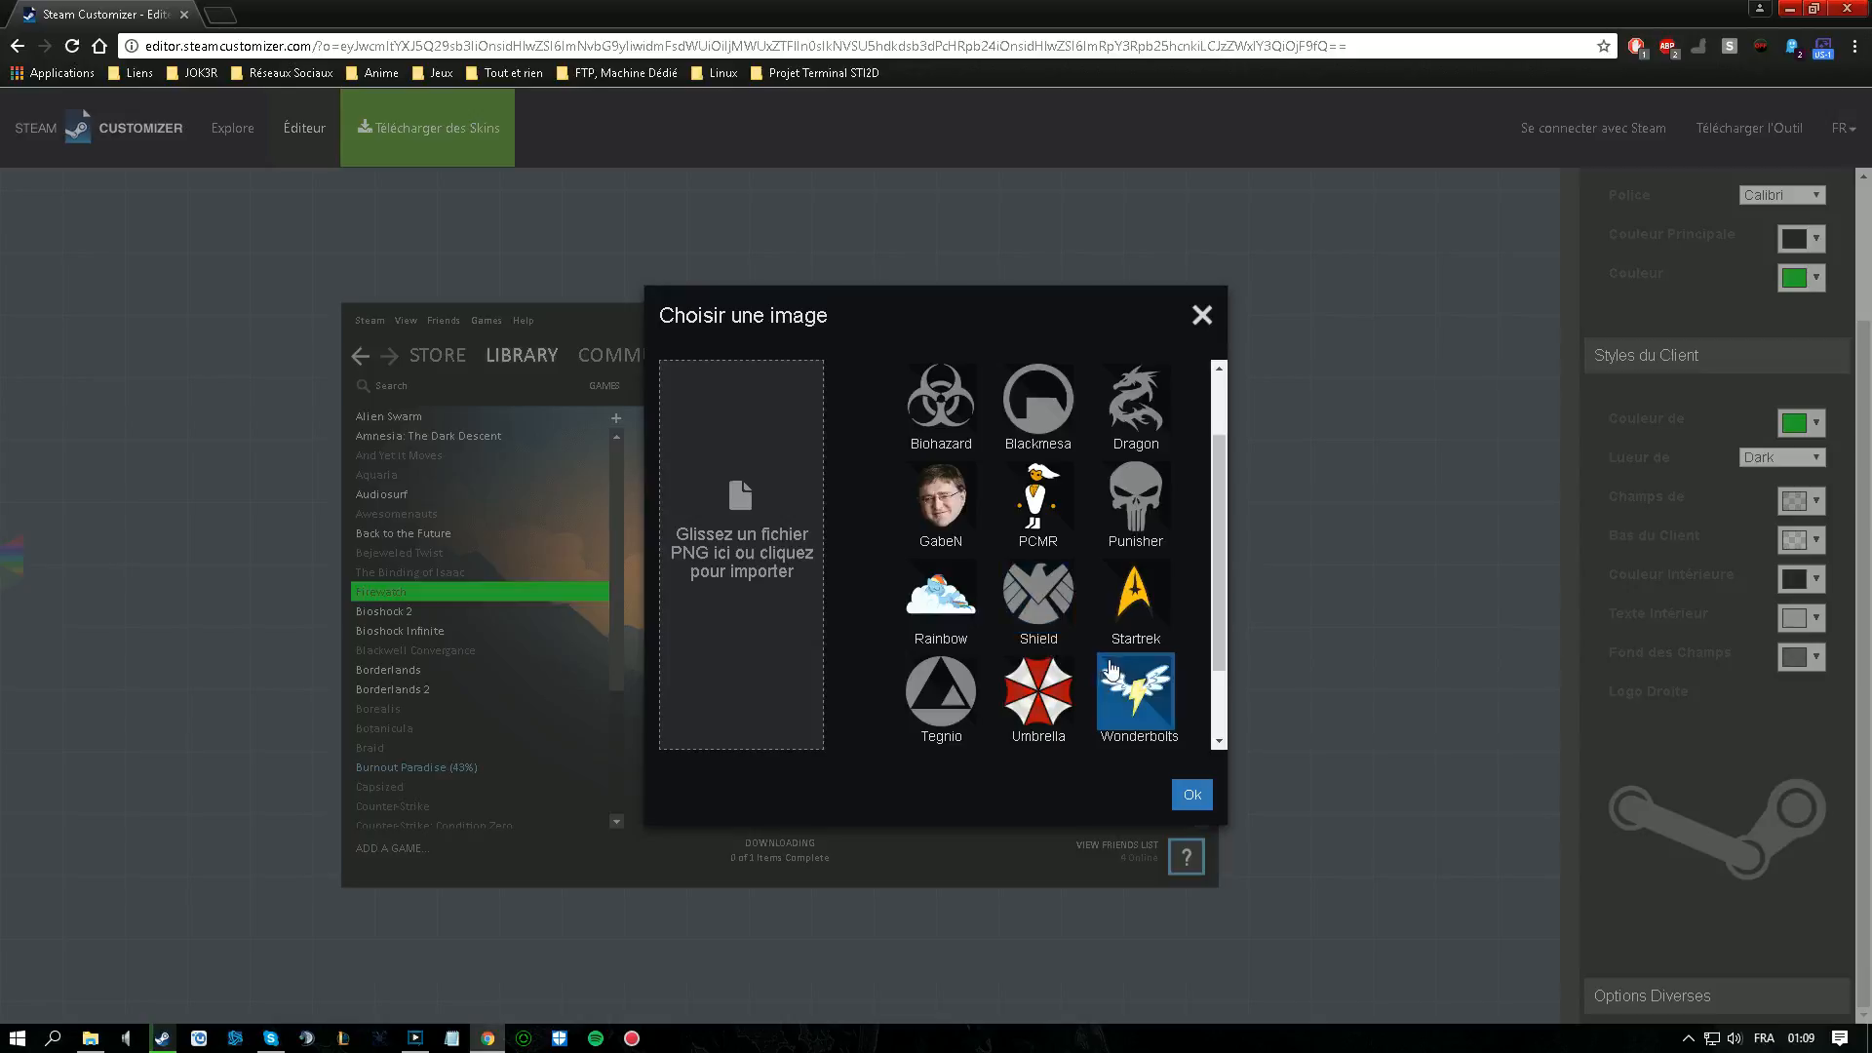
scroll(1139, 687, "down", 1)
left_click(1141, 600)
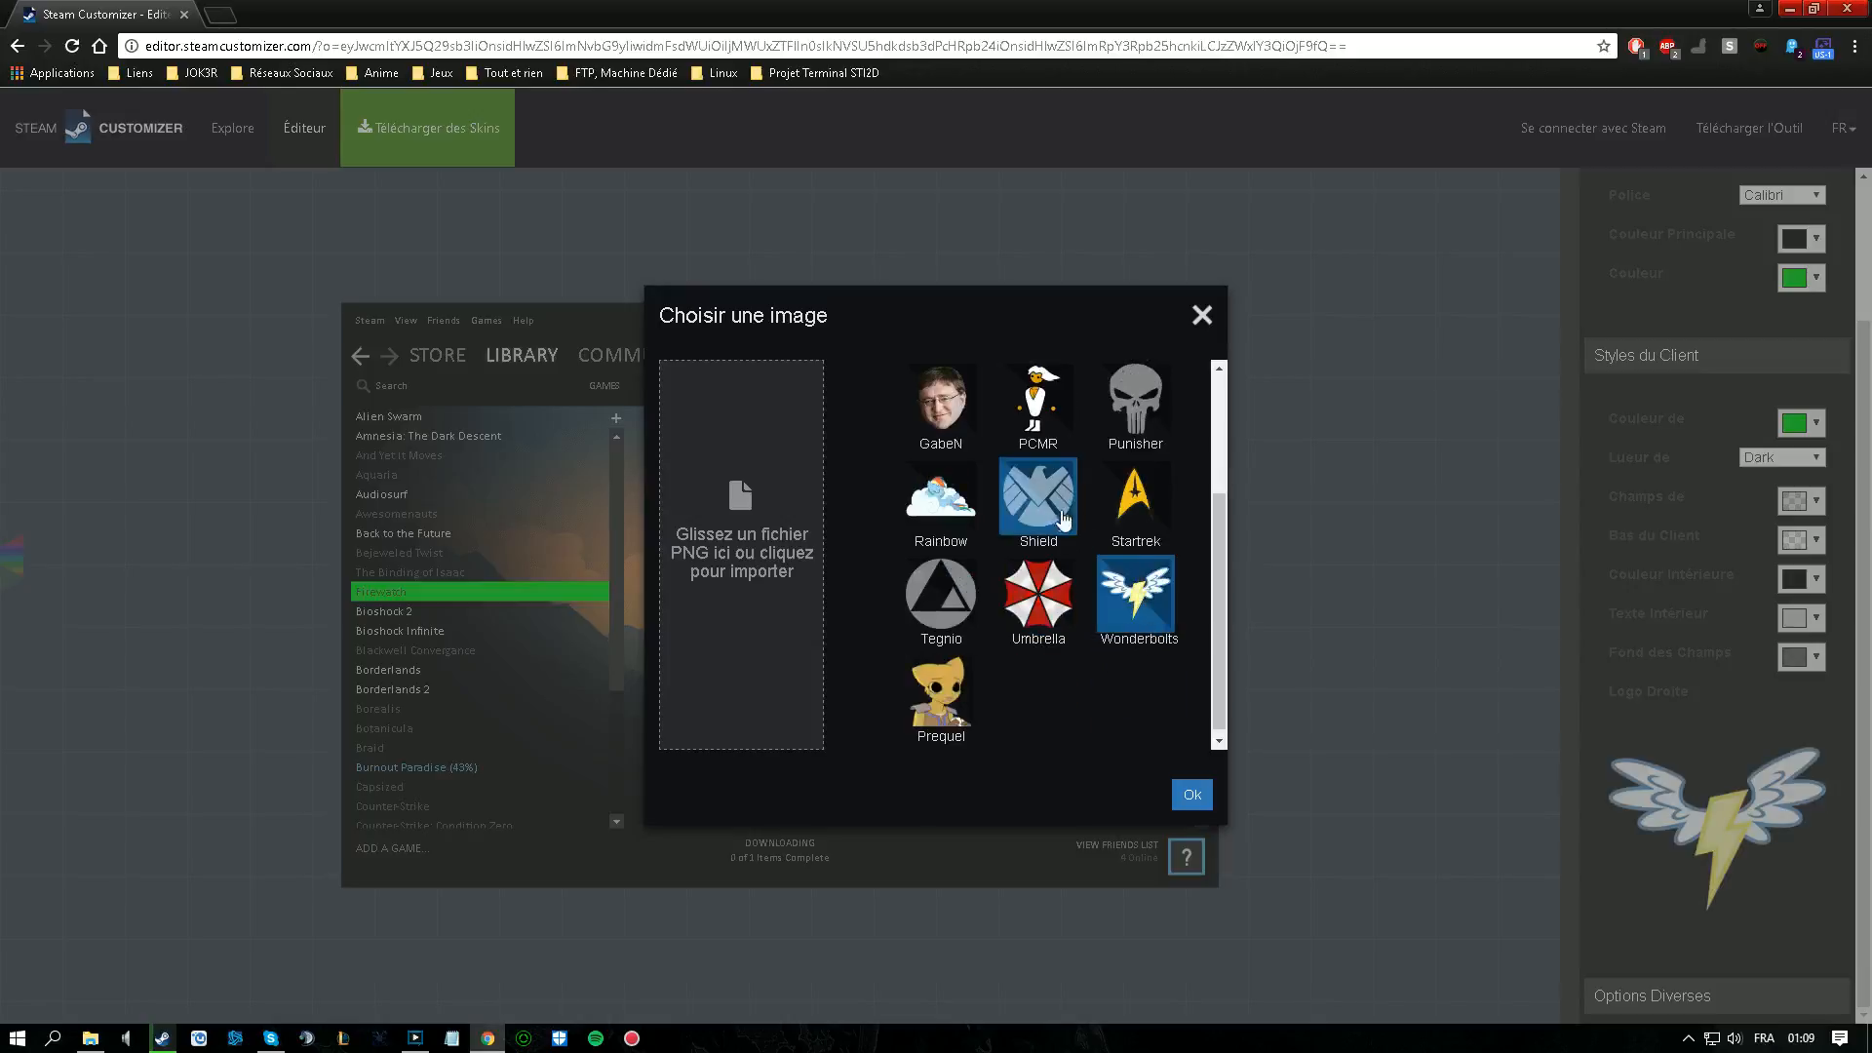
left_click(1191, 795)
- Shrink the Wonderbolts logo in the client preview and place it in the header just below the username, clear of the view icons
left_click_drag(960, 375, 1061, 359)
left_click_drag(918, 263, 1191, 494)
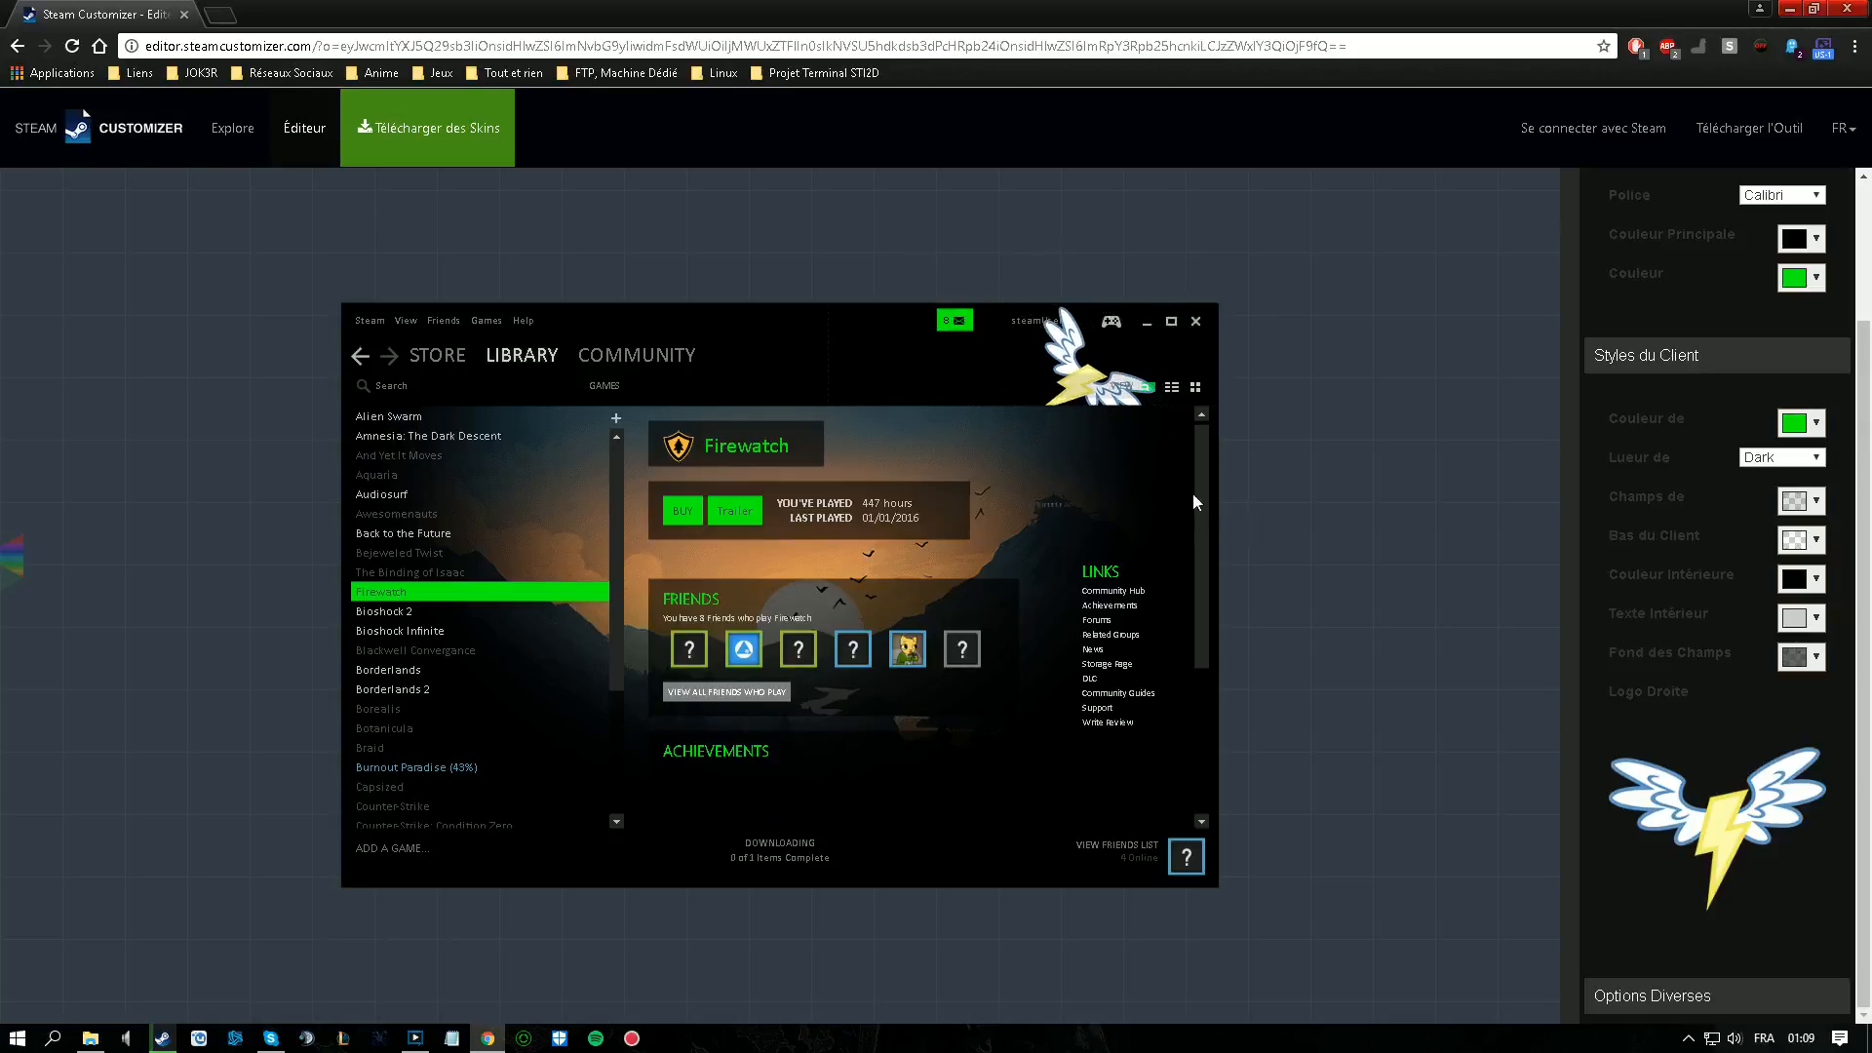
left_click(1091, 366)
left_click_drag(1193, 383, 1170, 337)
left_click(1283, 437)
left_click_drag(1084, 378, 1035, 360)
left_click(1322, 402)
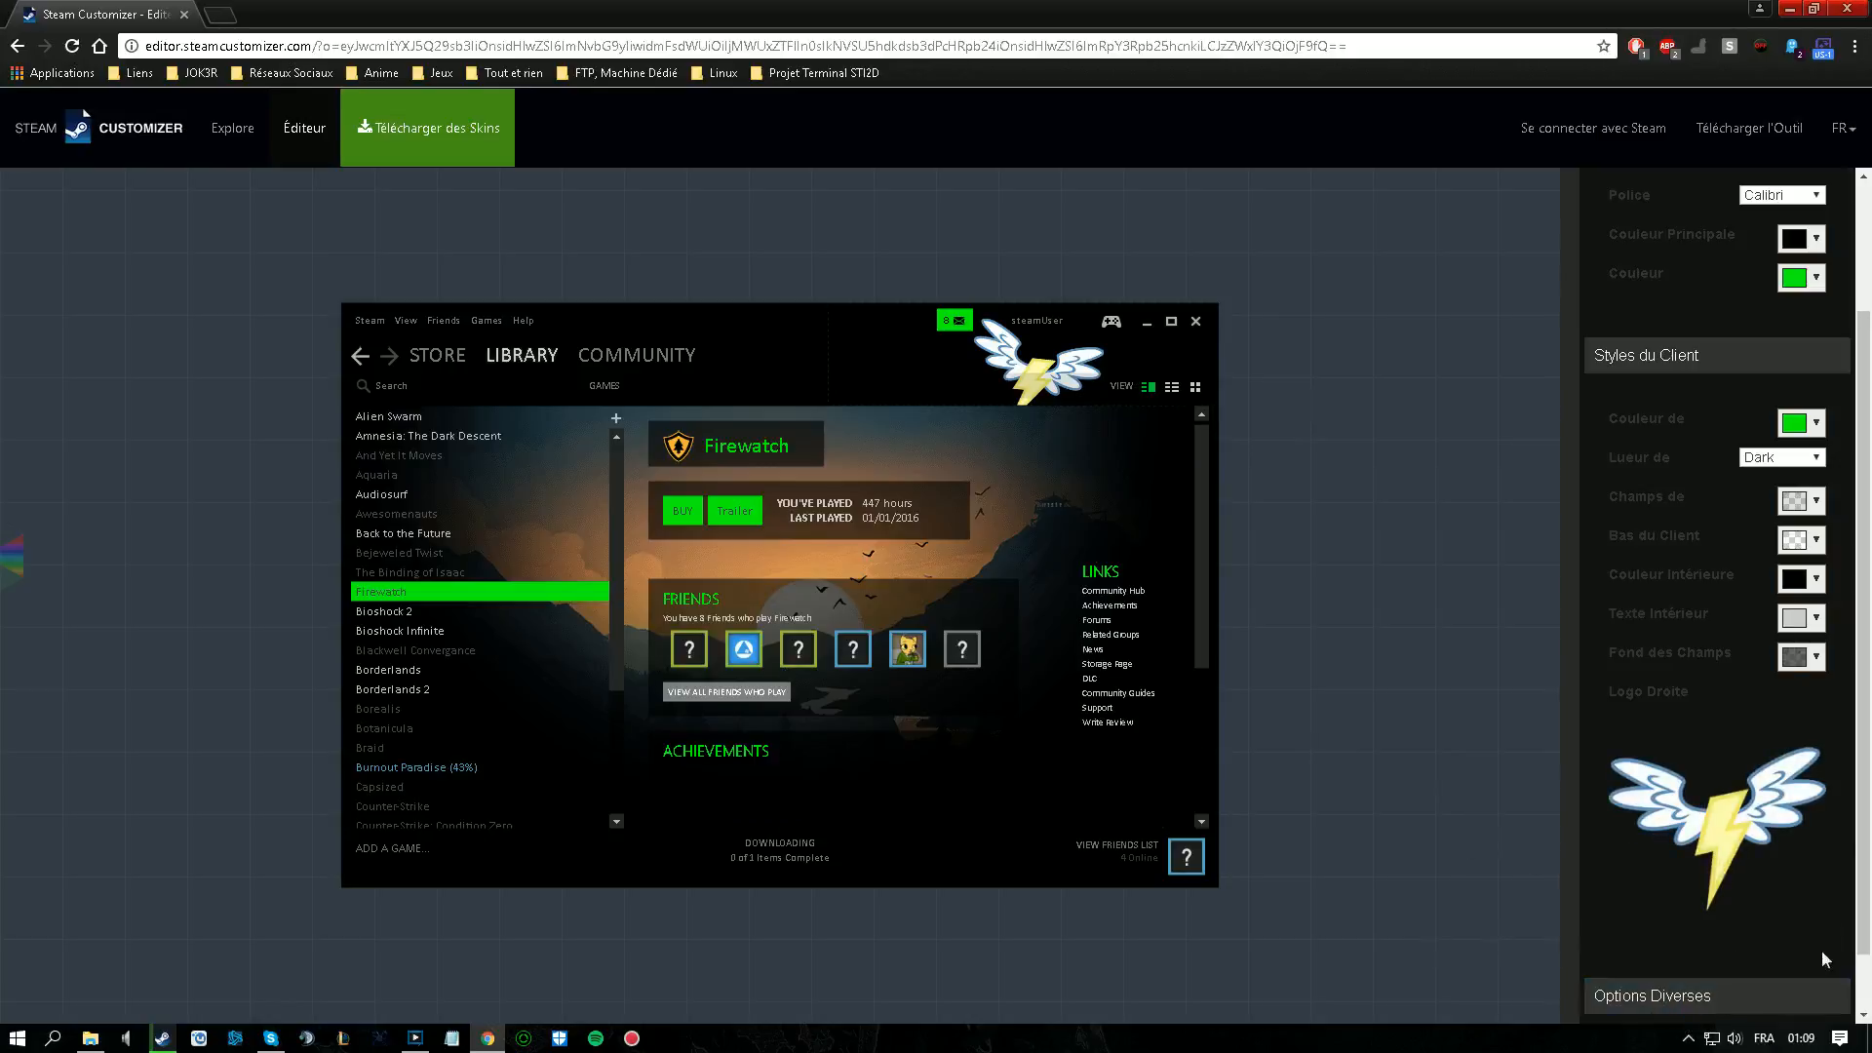
- In the miscellaneous options, set the online colour (Couleur En Ligne) to turquoise #00ffce
scroll(1765, 936, "down", 2)
left_click(1794, 891)
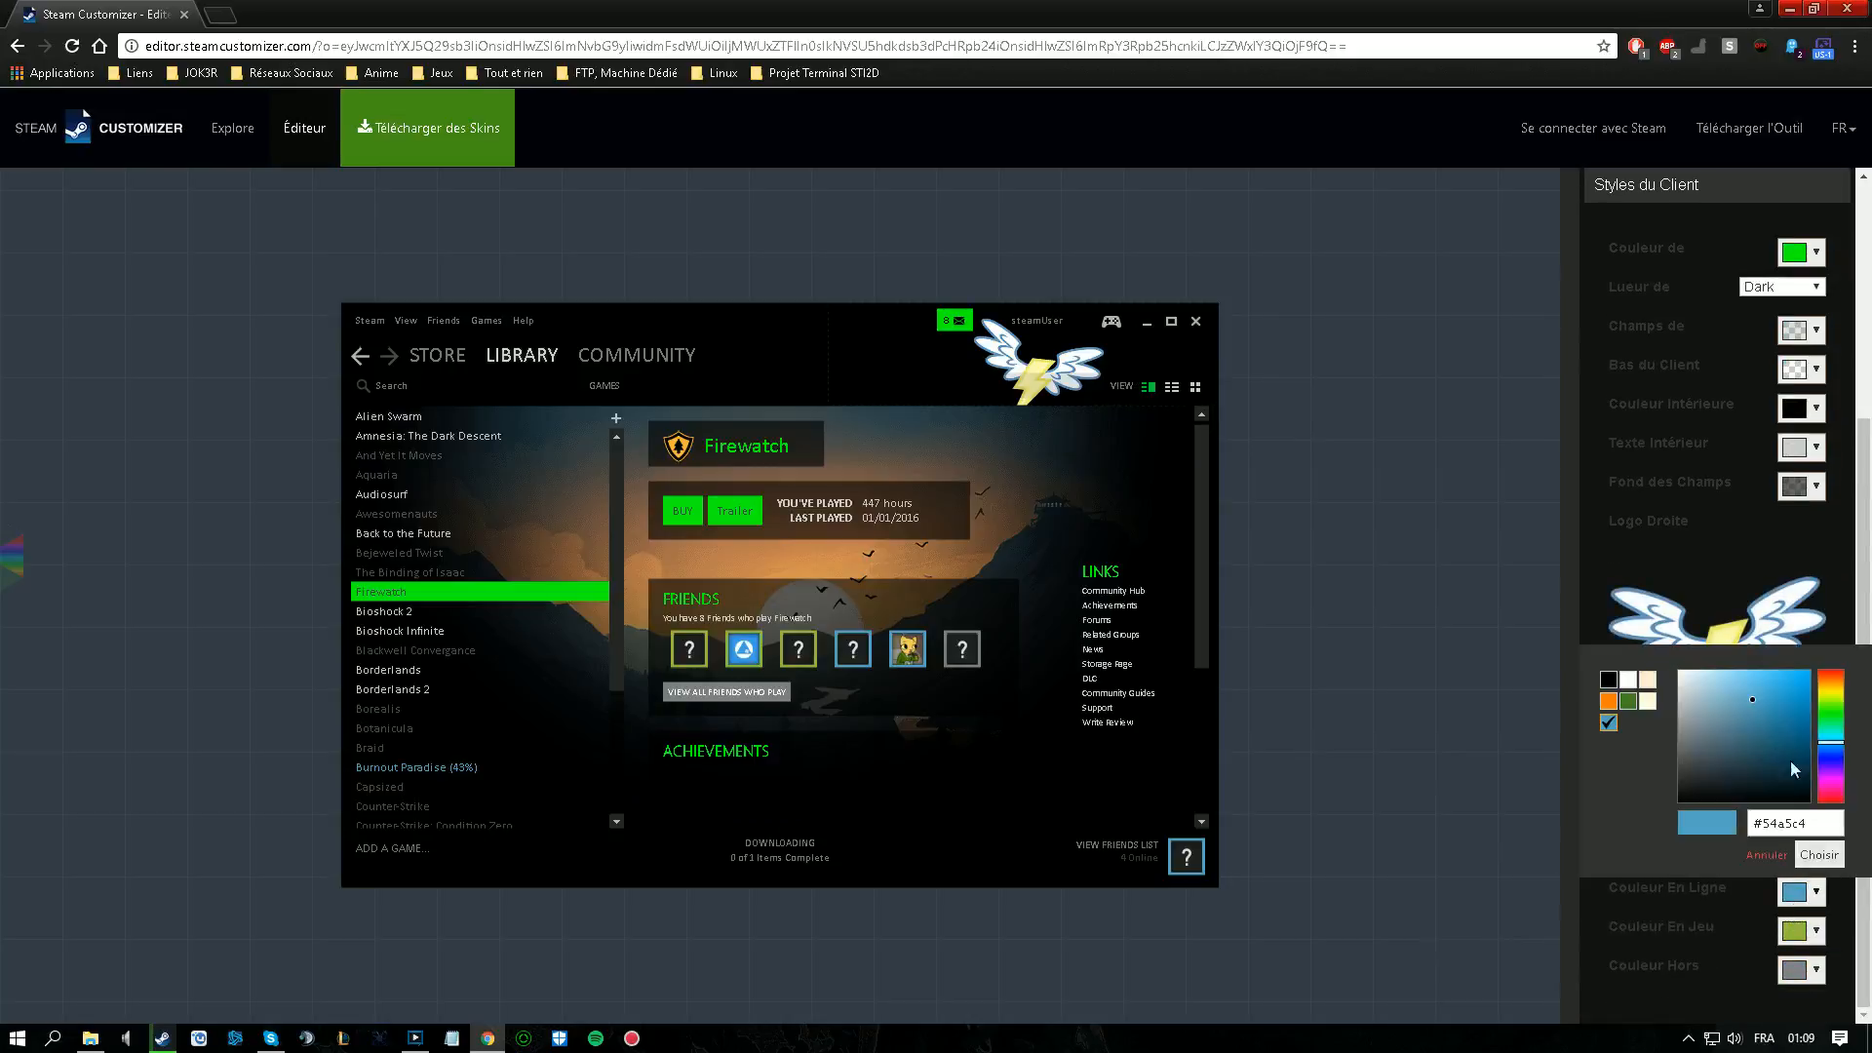
mouse_move(1832, 741)
left_mouse_down()
mouse_move(1831, 765)
mouse_move(1837, 741)
left_mouse_up()
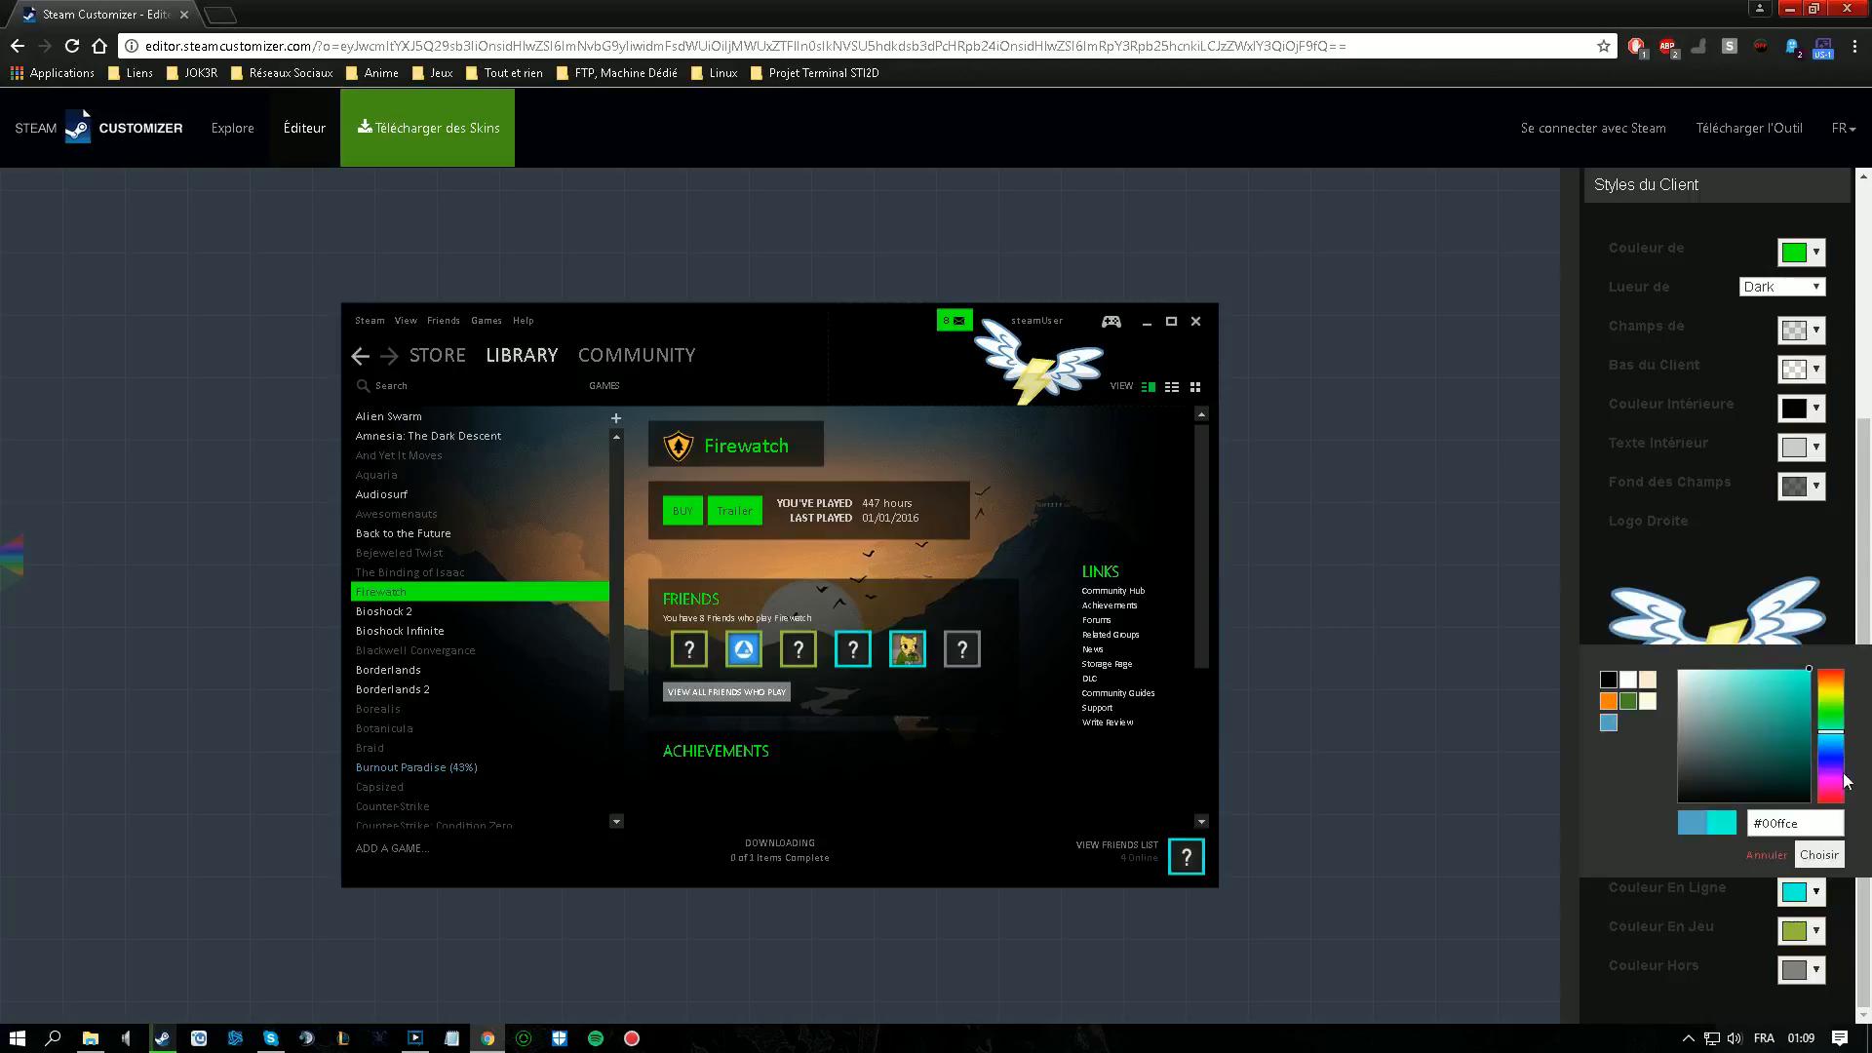
left_click(1820, 855)
- Set the in-game colour (Couleur En Jeu) to bright green and the offline colour (Couleur Hors) to red #ff0000
left_click(1794, 930)
left_click_drag(1823, 743, 1870, 639)
left_click(1806, 894)
left_click(1800, 969)
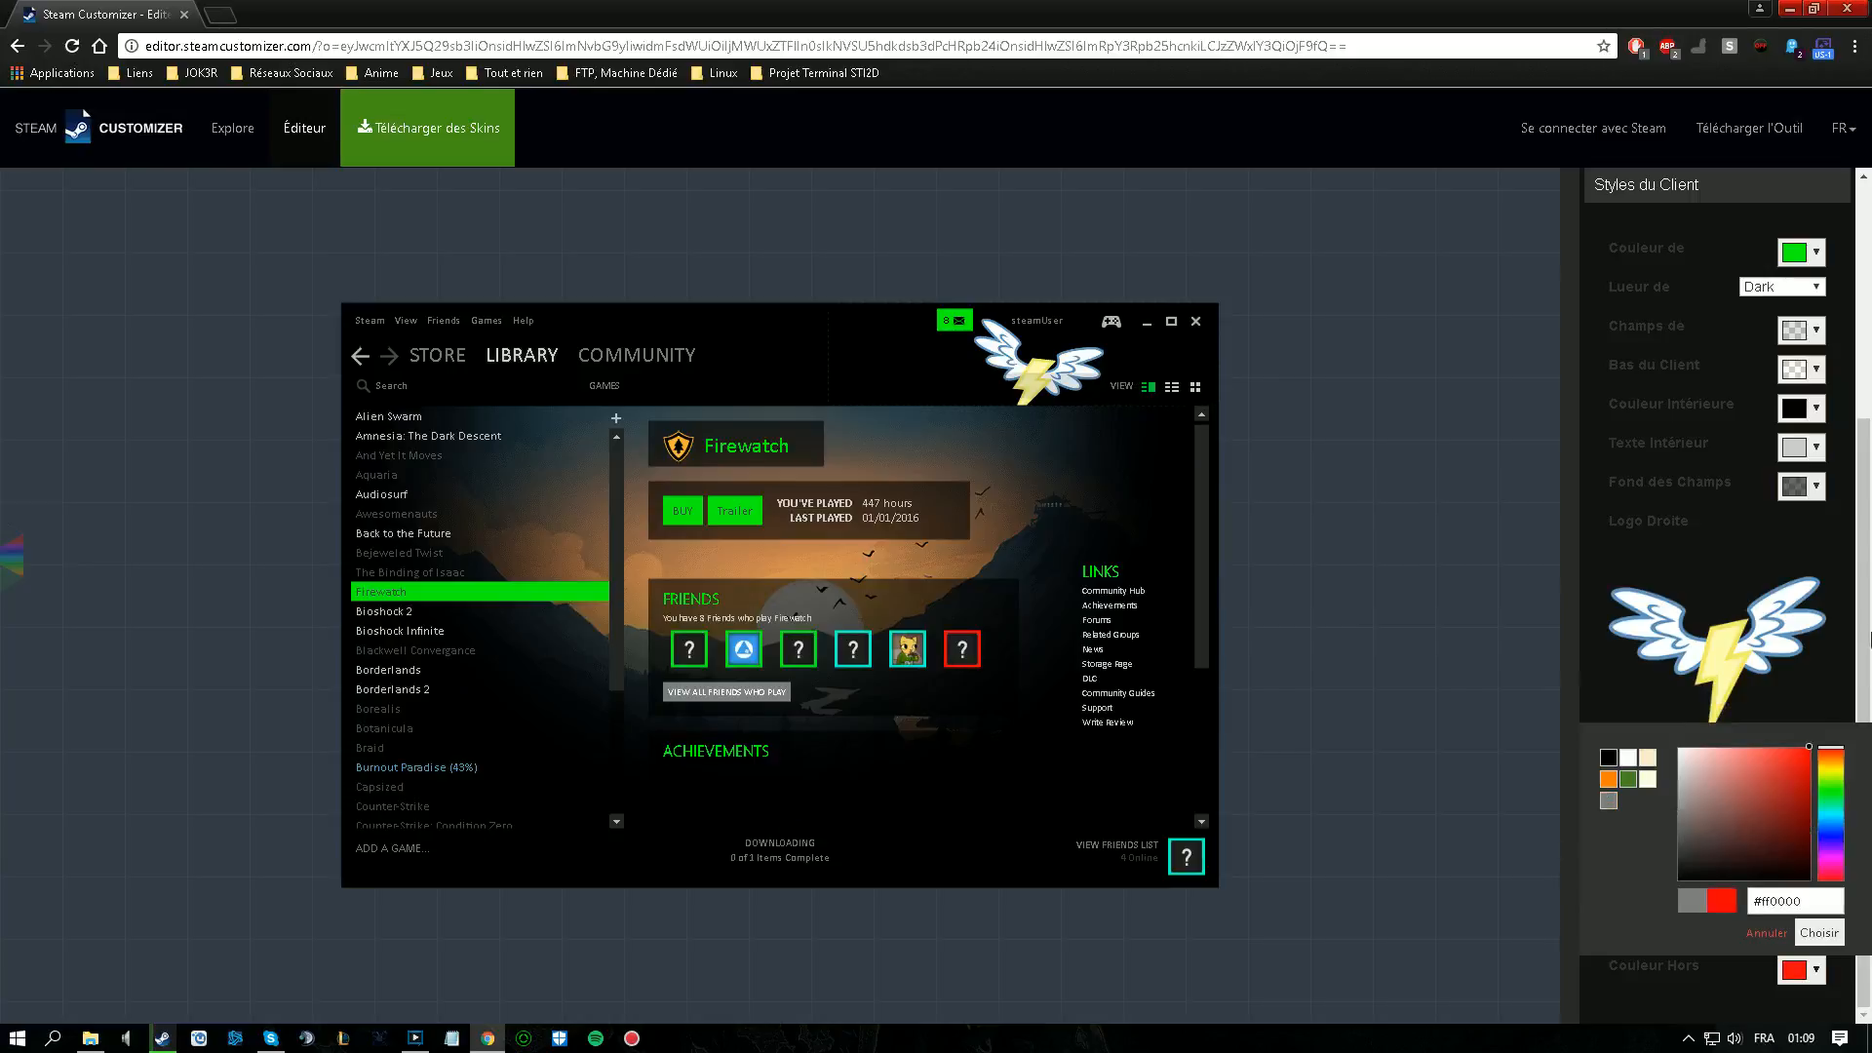
left_click(1814, 934)
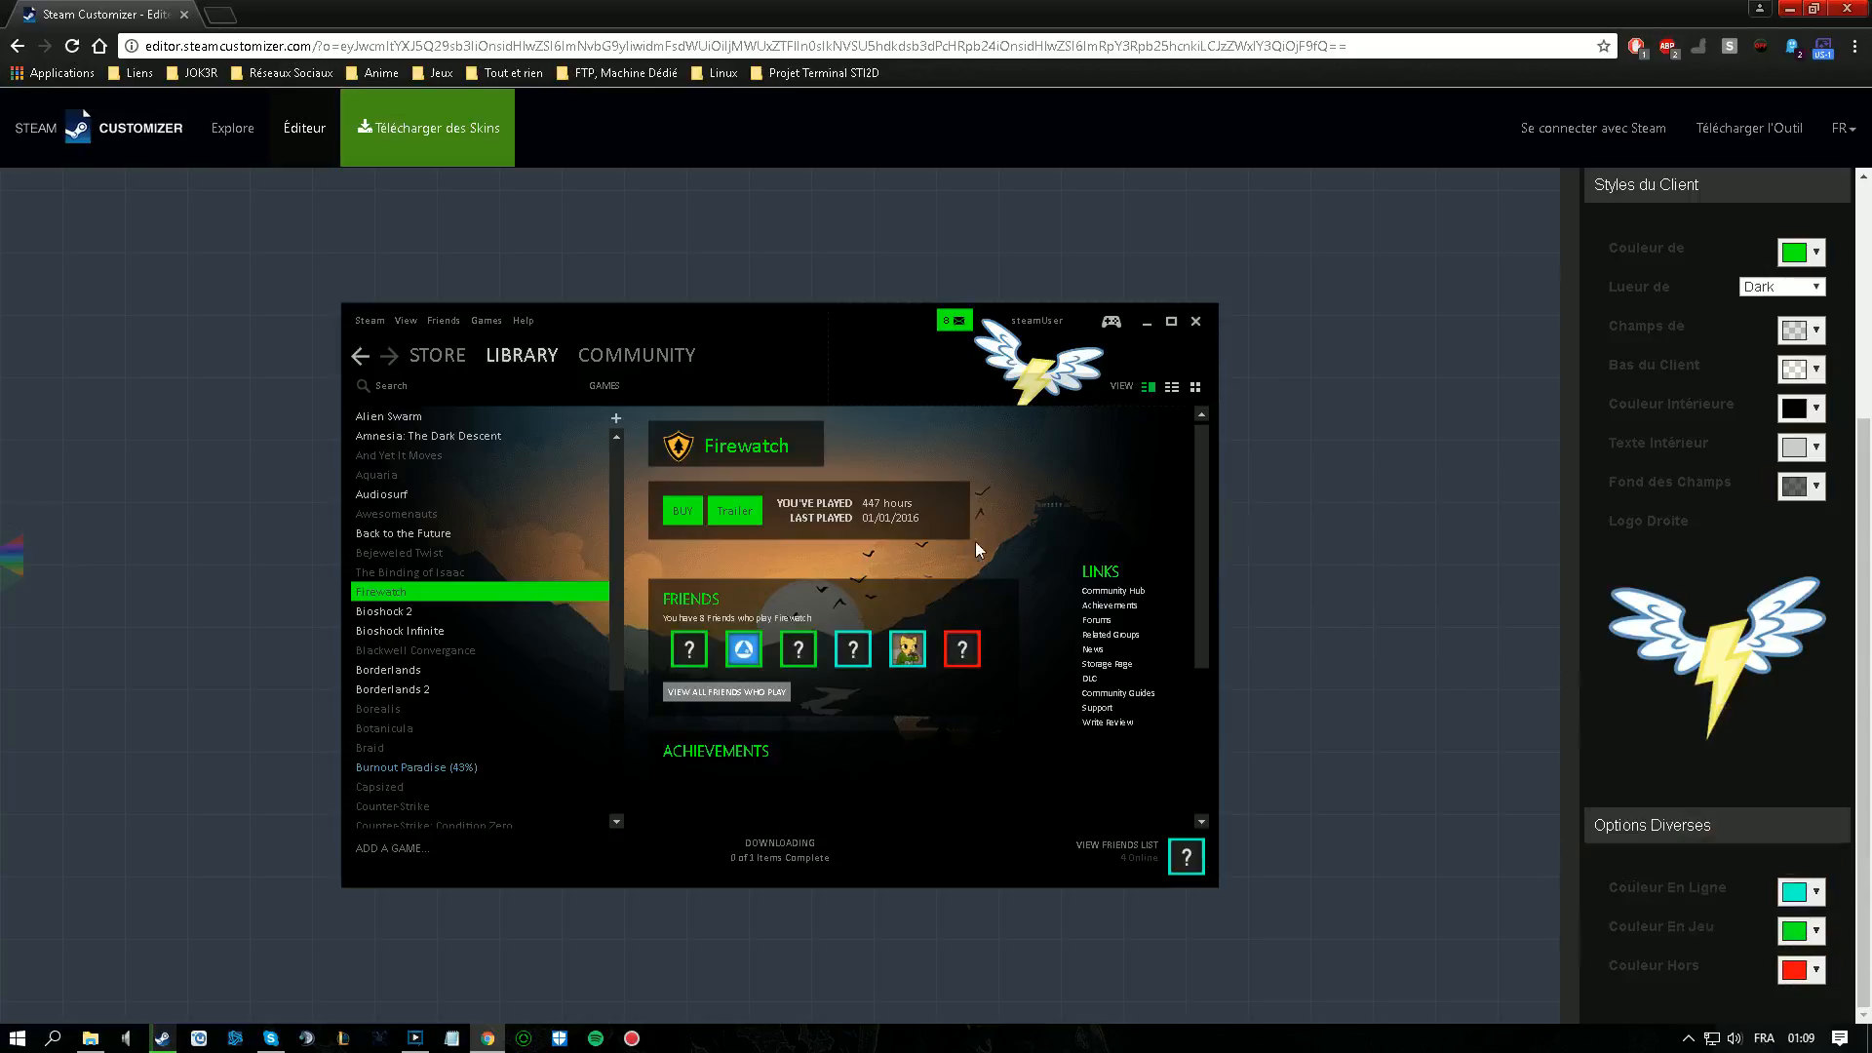
- Download the finished custom skin and dismiss the browser's download bar
left_click(421, 150)
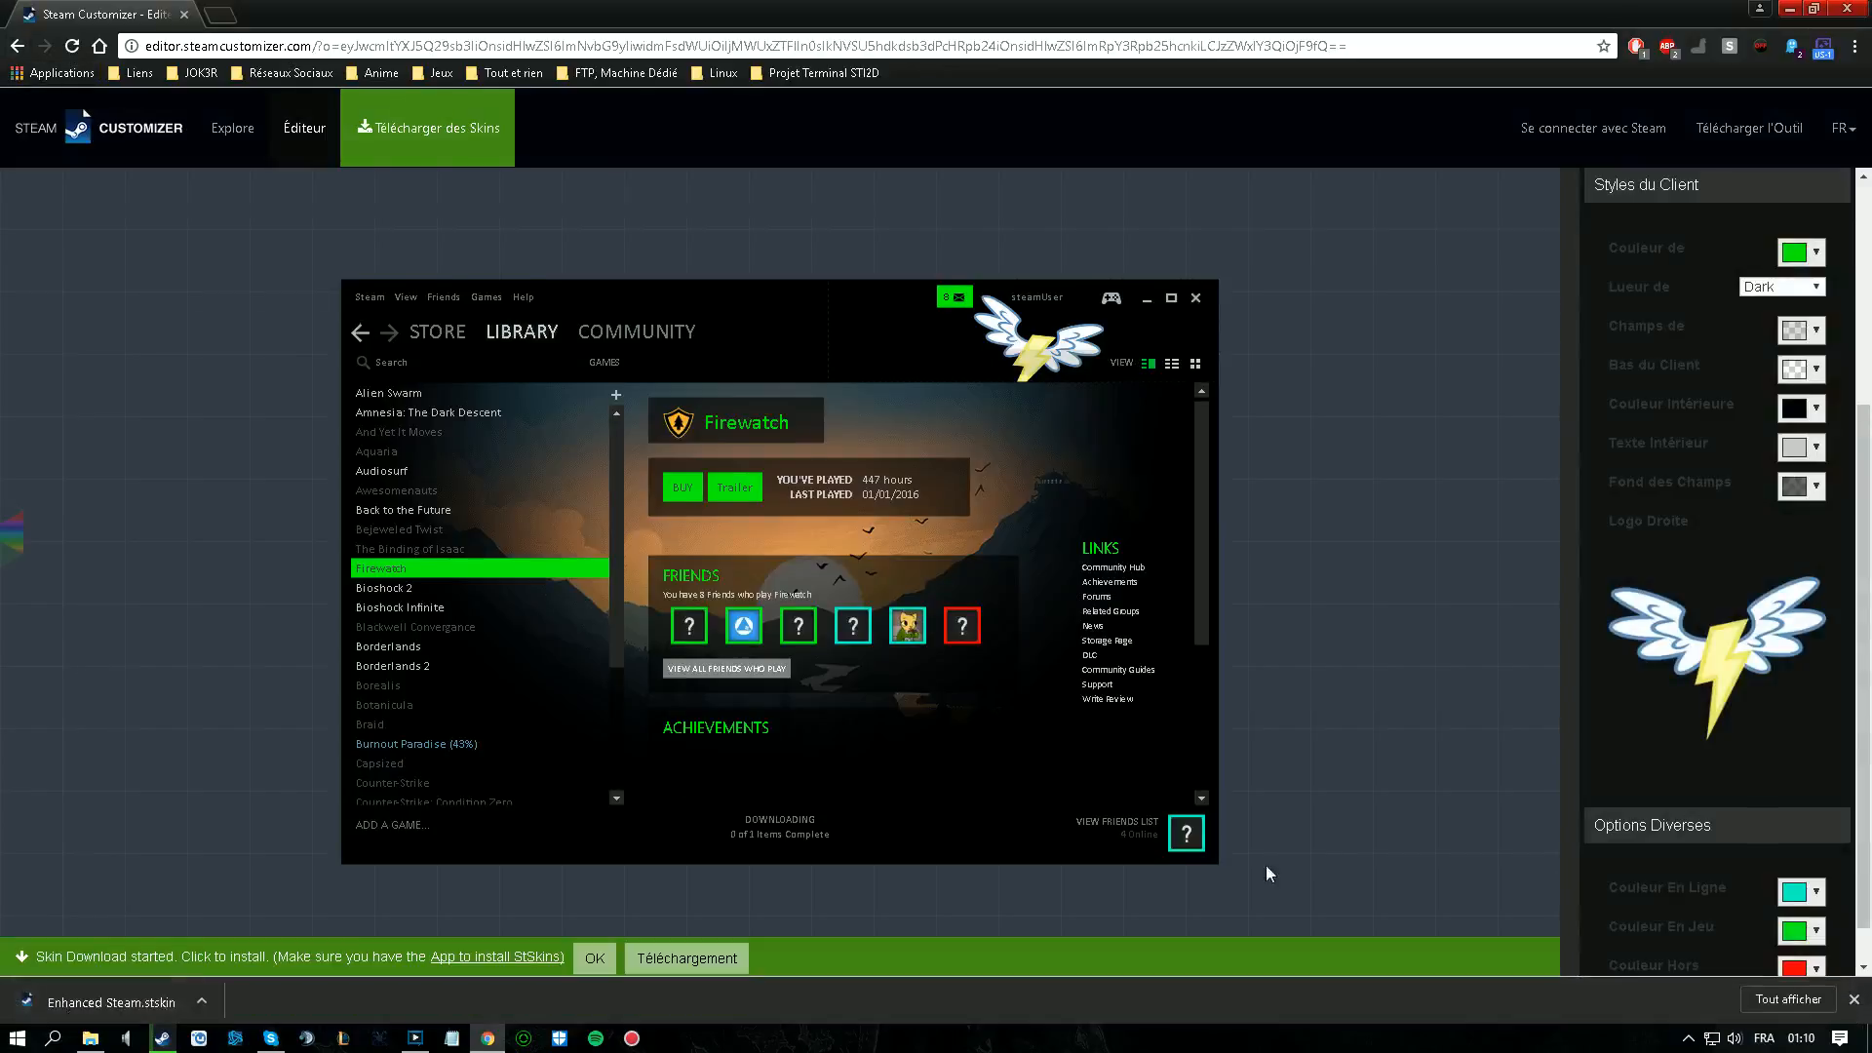
left_click(1854, 999)
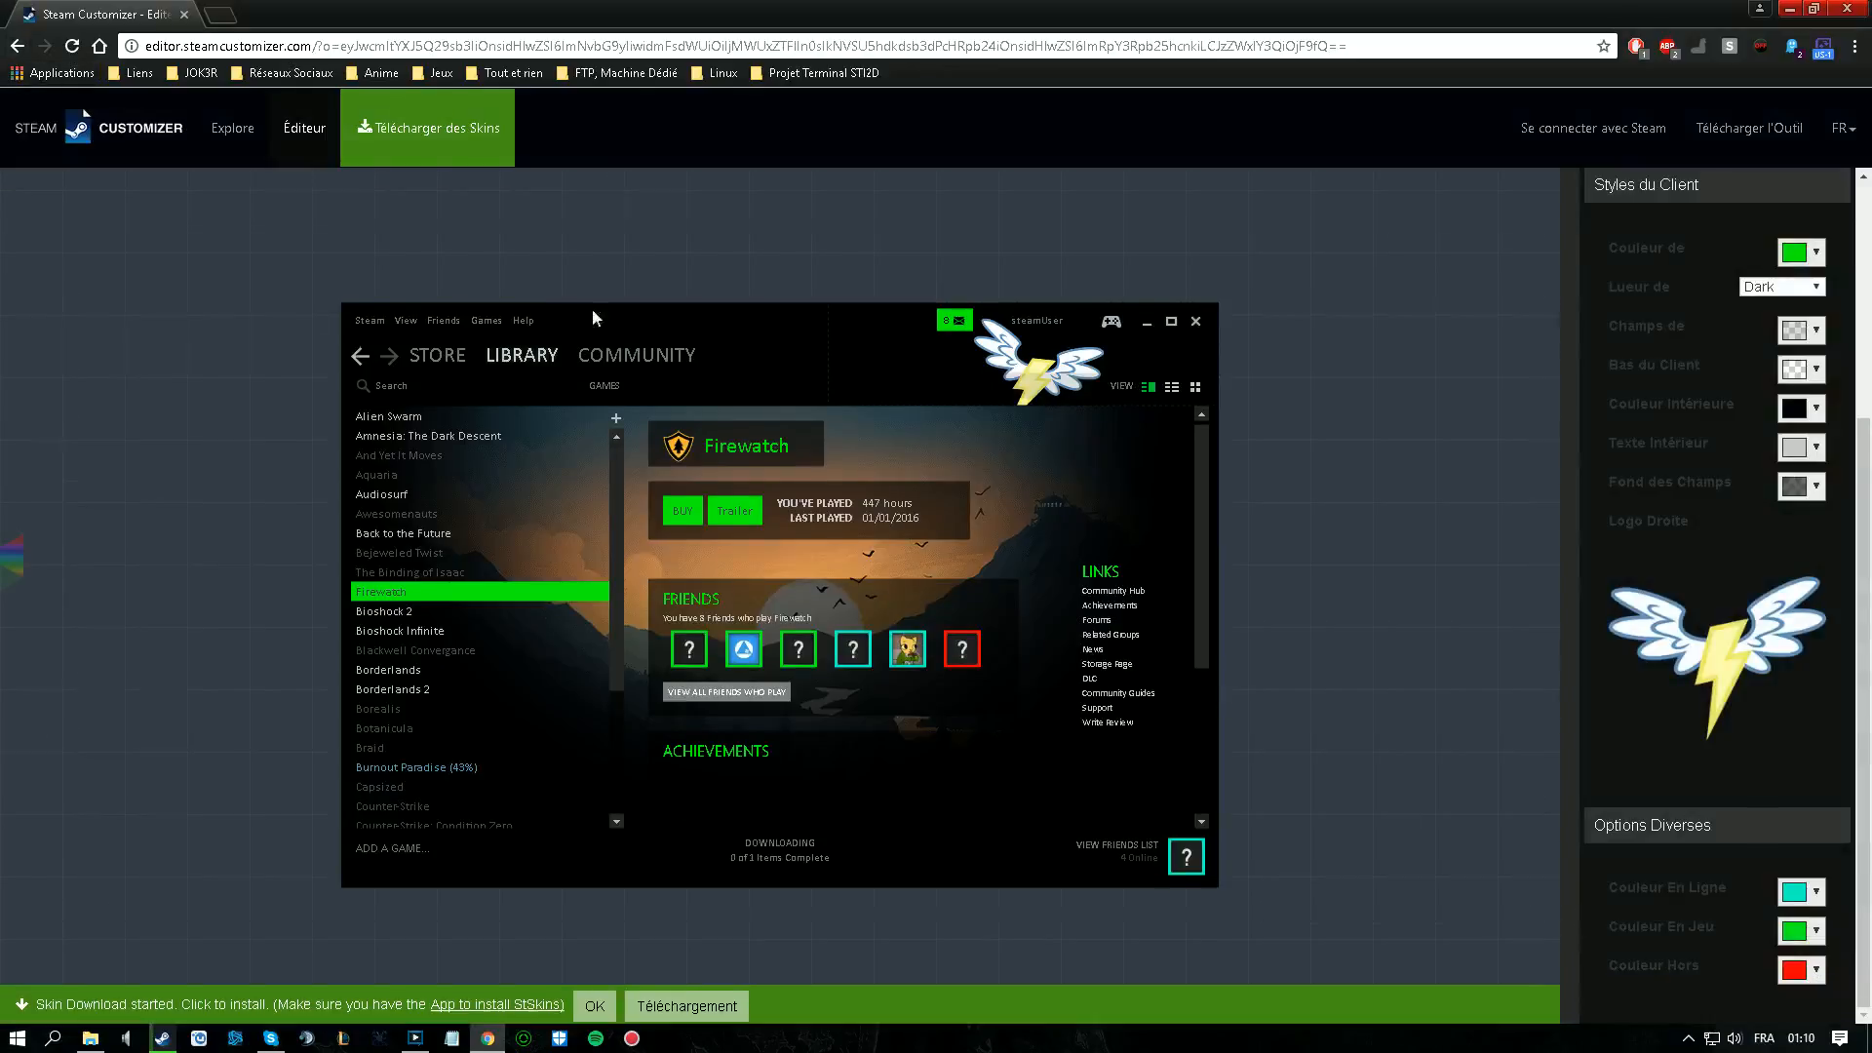
- Open the community skin gallery from the site's home page and open the Razer skin
left_click(15, 47)
left_click(1020, 173)
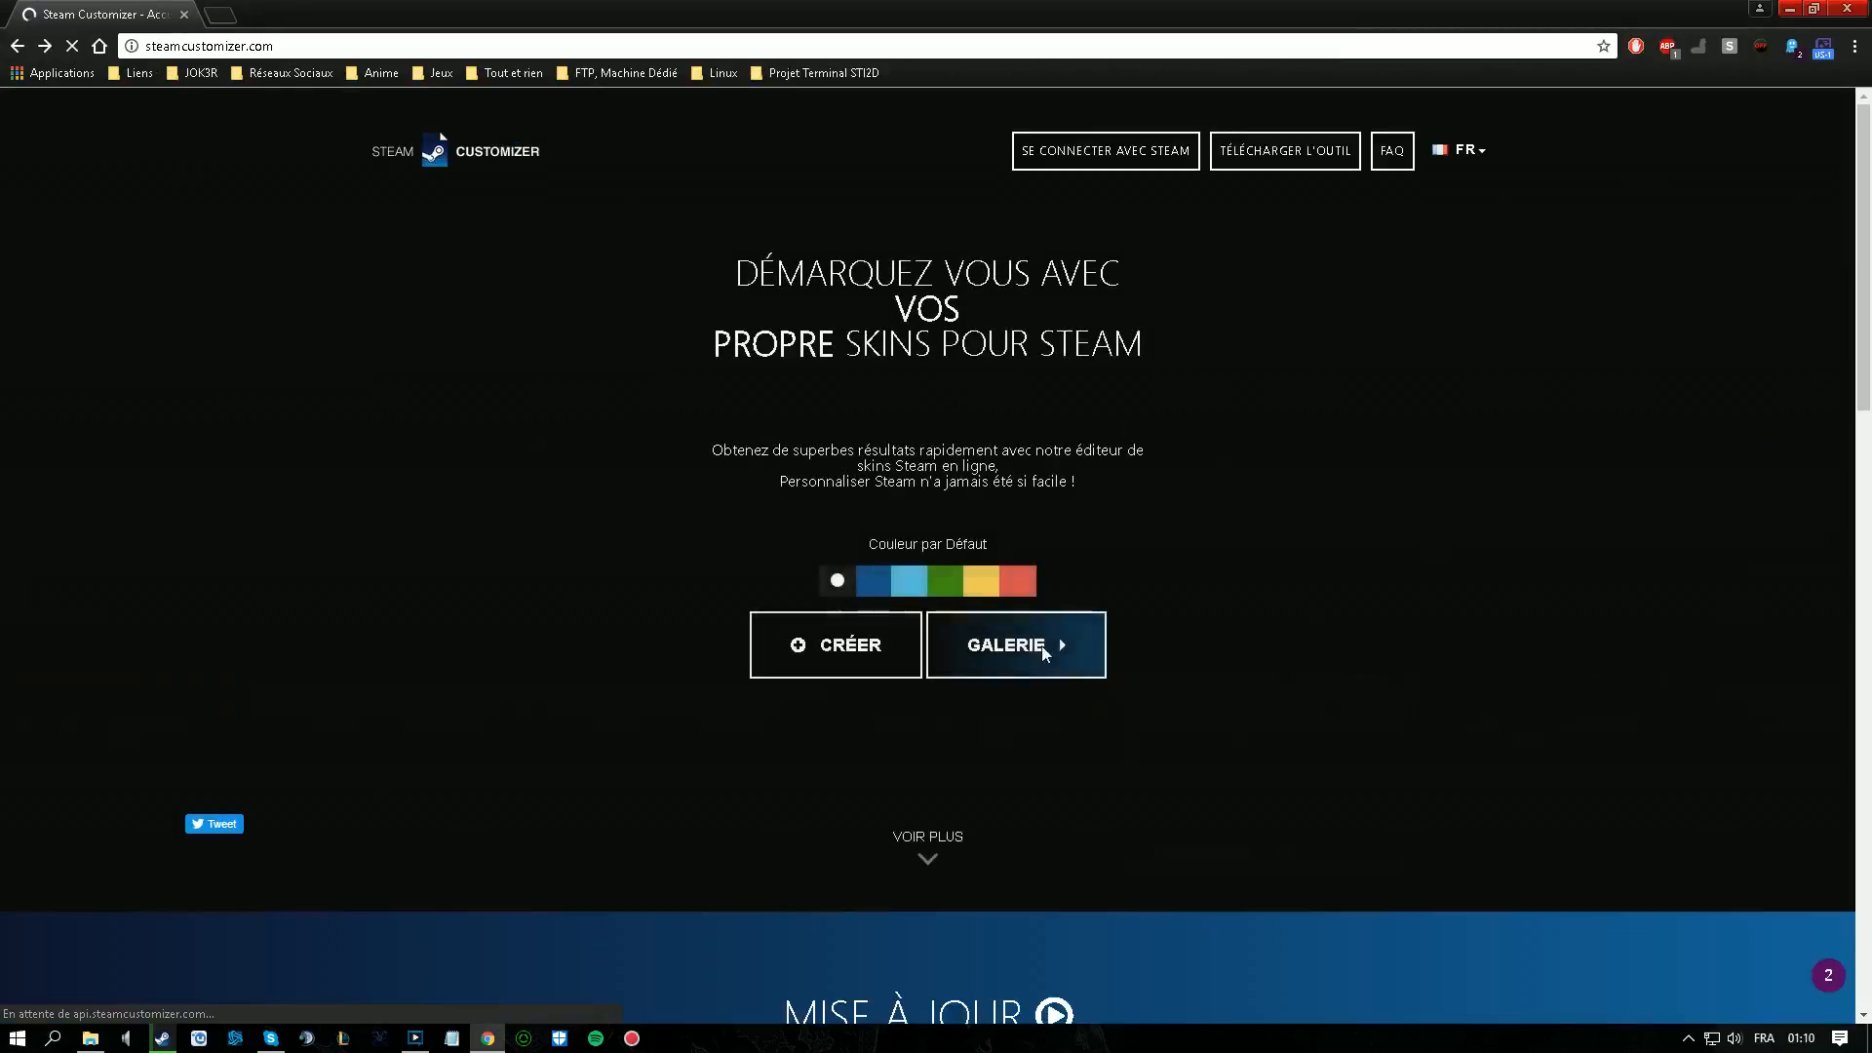
left_click(1045, 651)
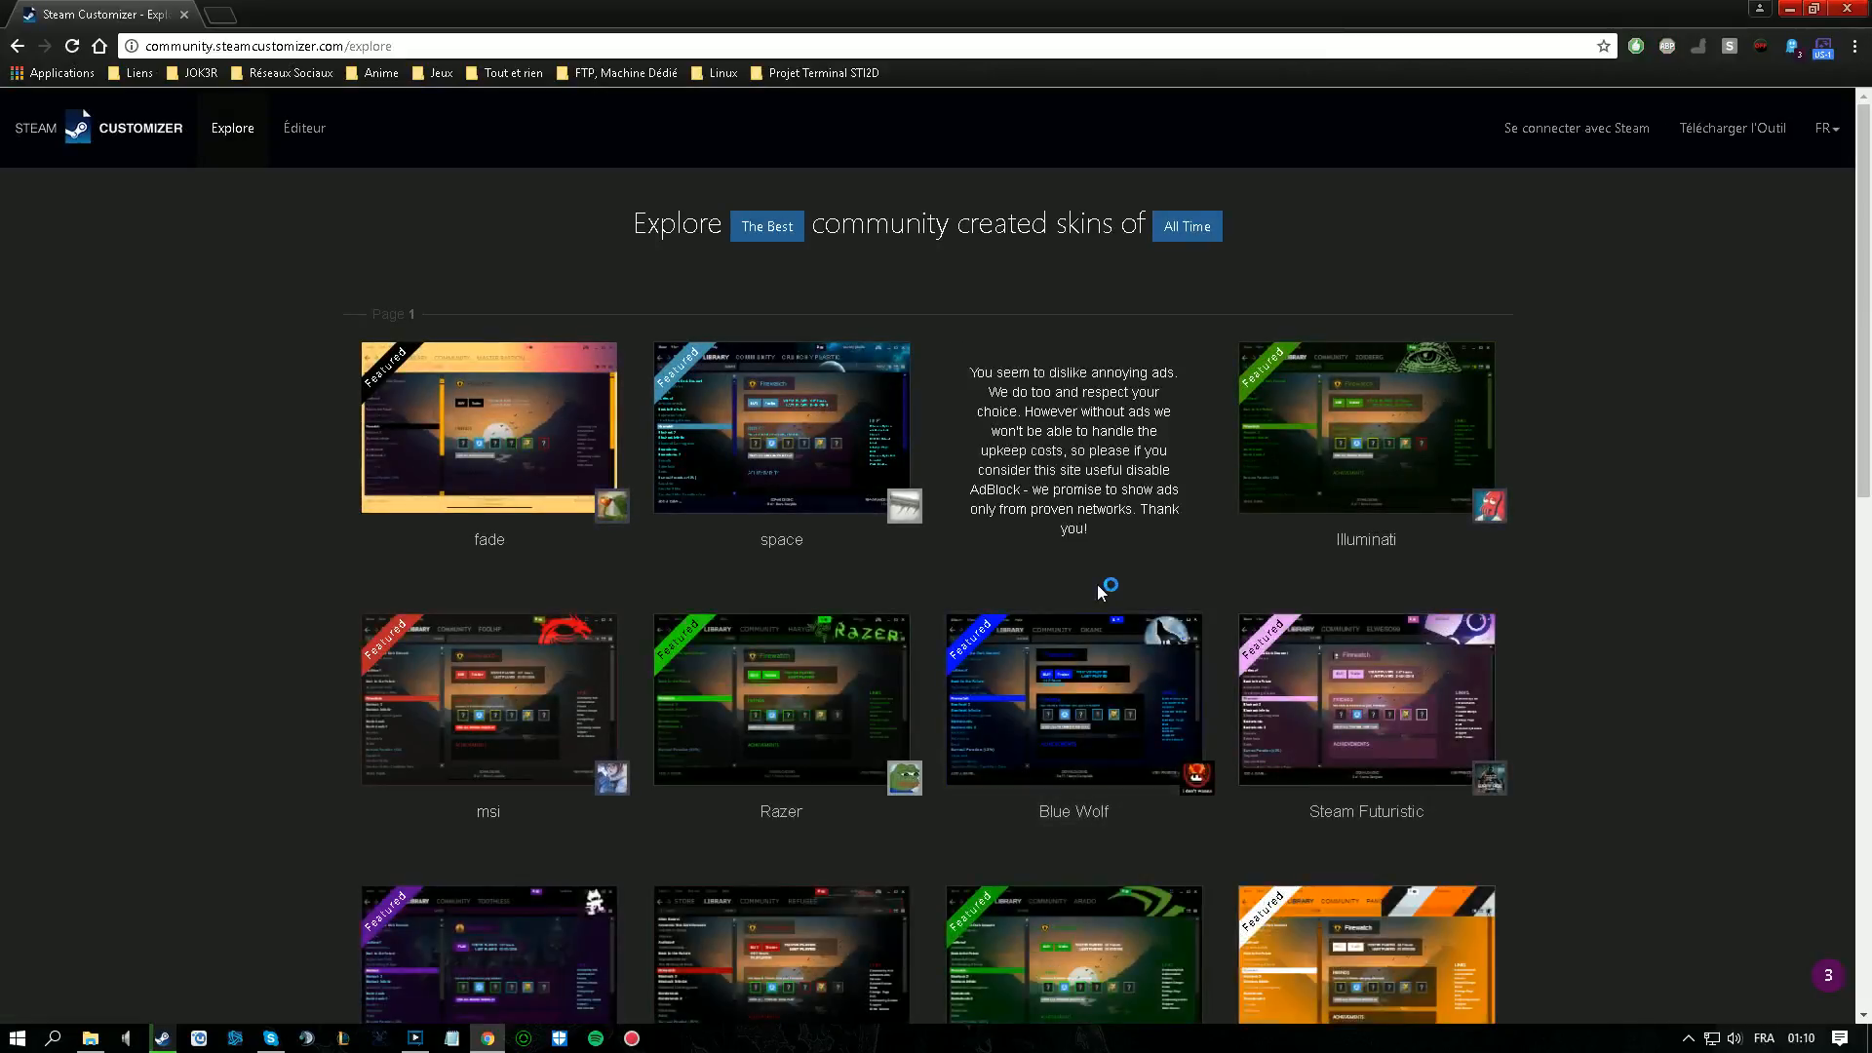
left_click(794, 751)
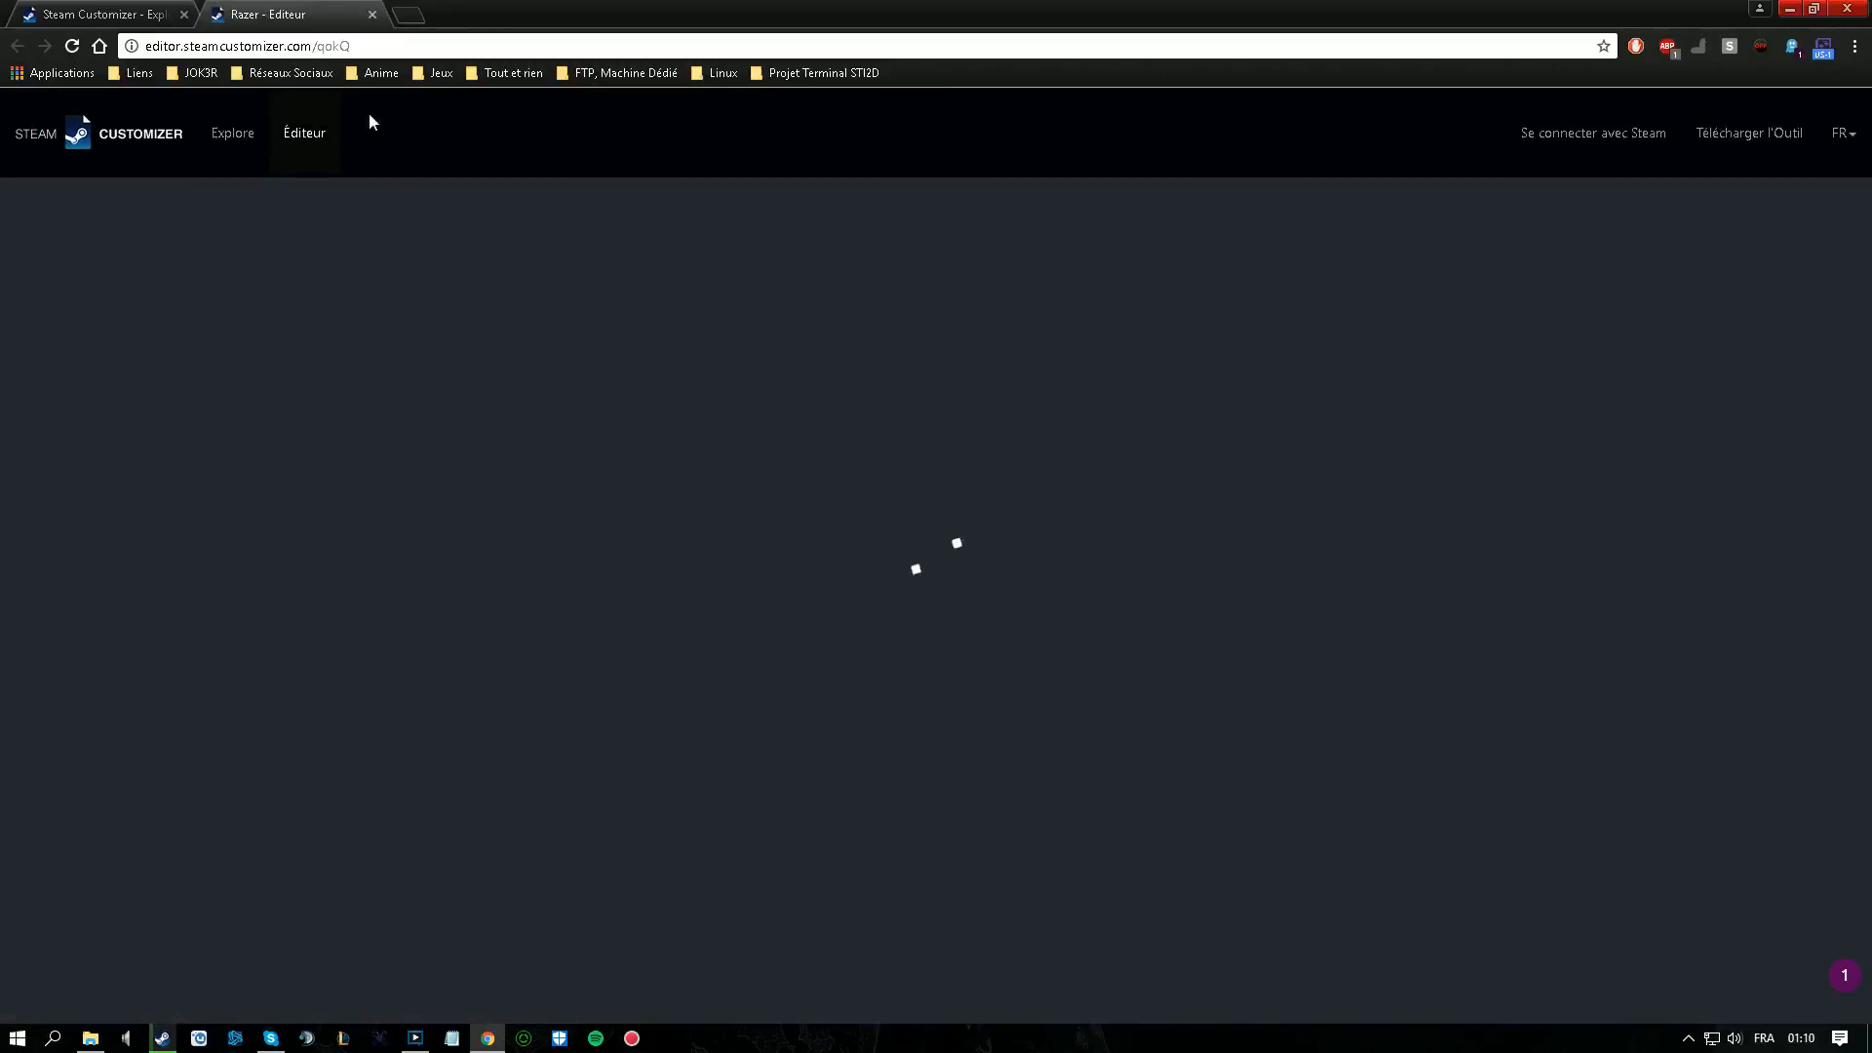
- Look over the other skins in the gallery, return to the Razer skin and download it
left_click(124, 10)
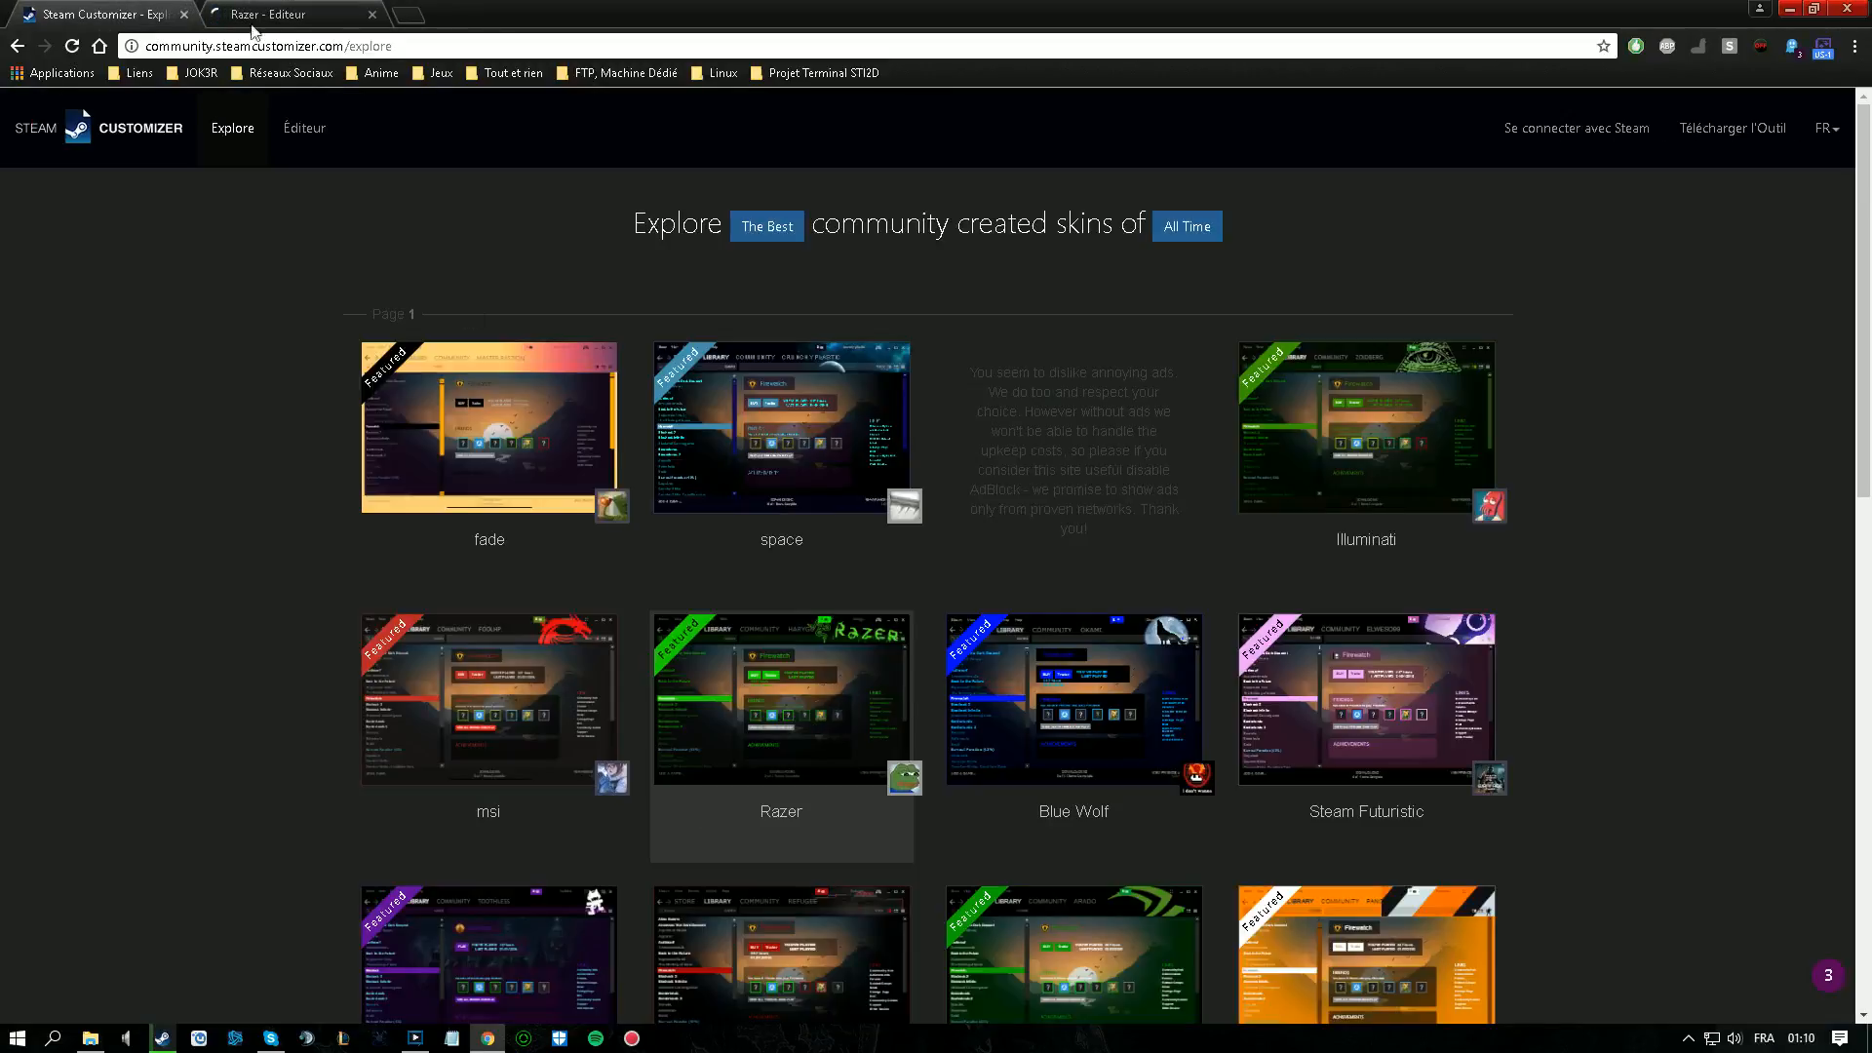
scroll(1102, 892, "down", 1)
scroll(1365, 916, "up", 1)
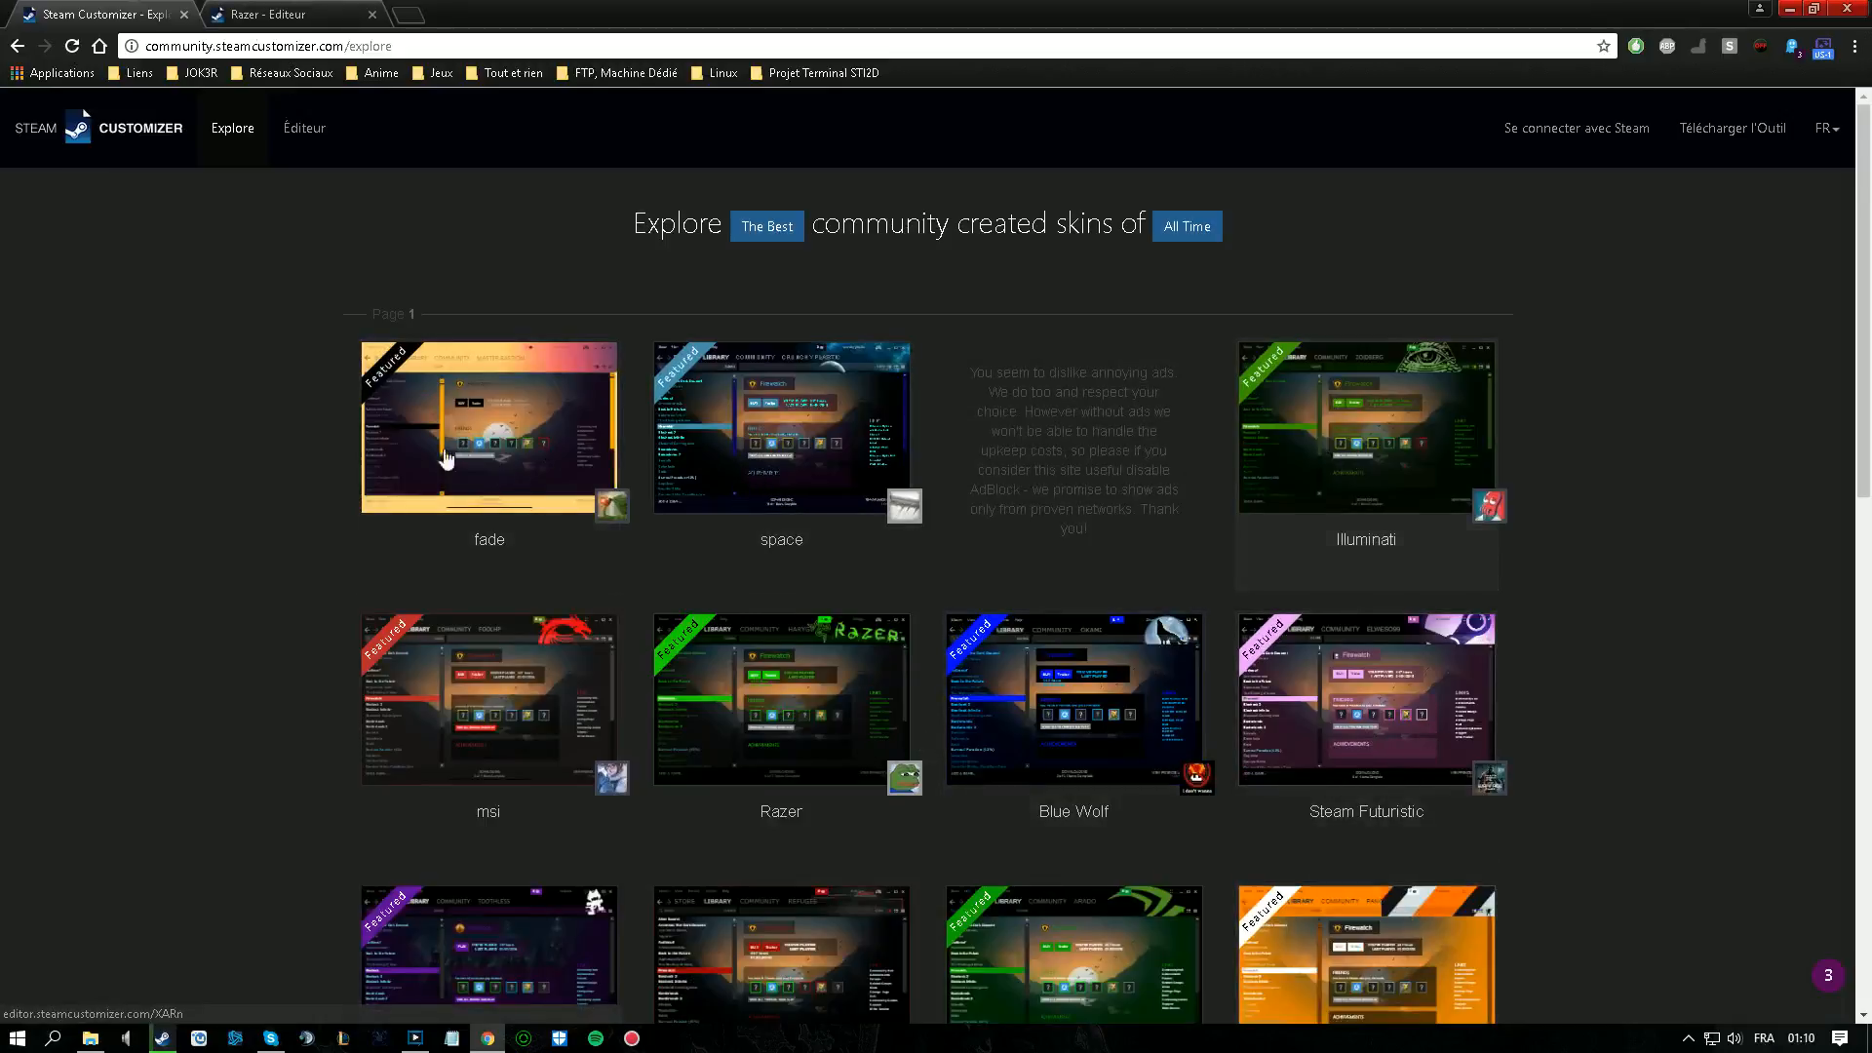
left_click(306, 128)
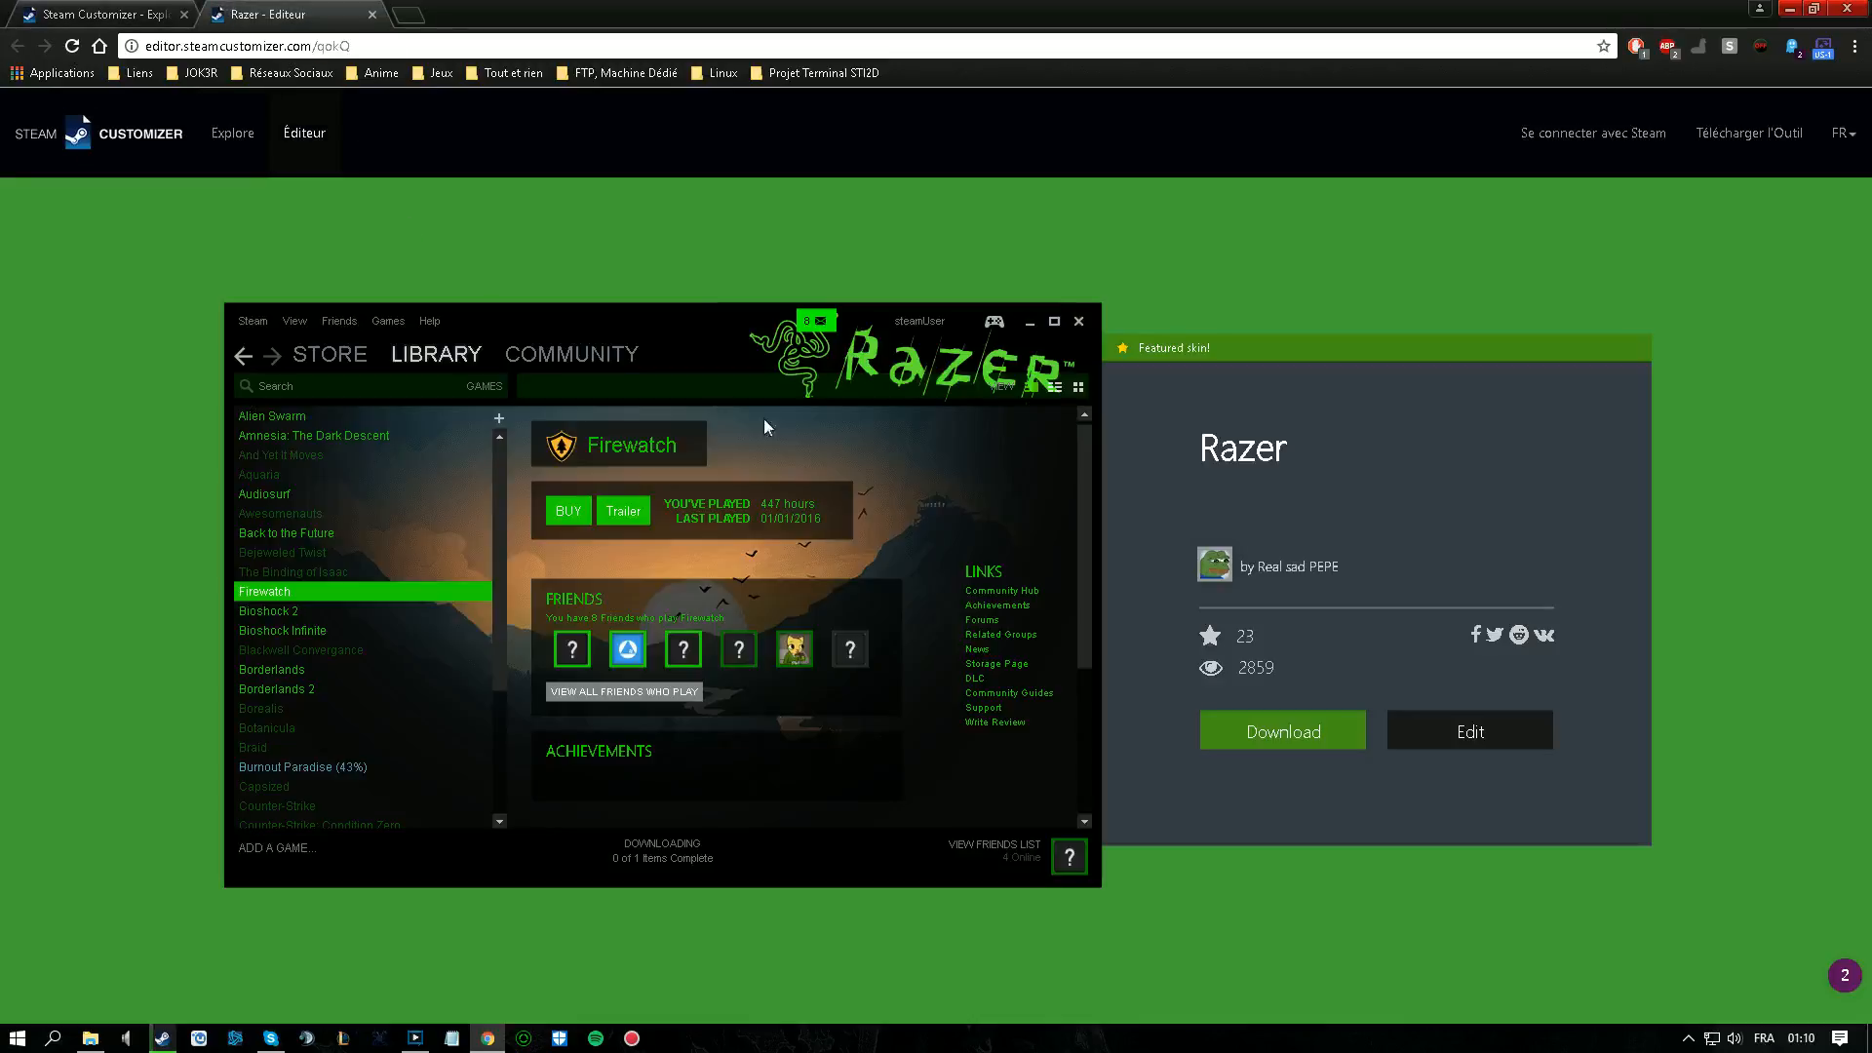
left_click(1307, 734)
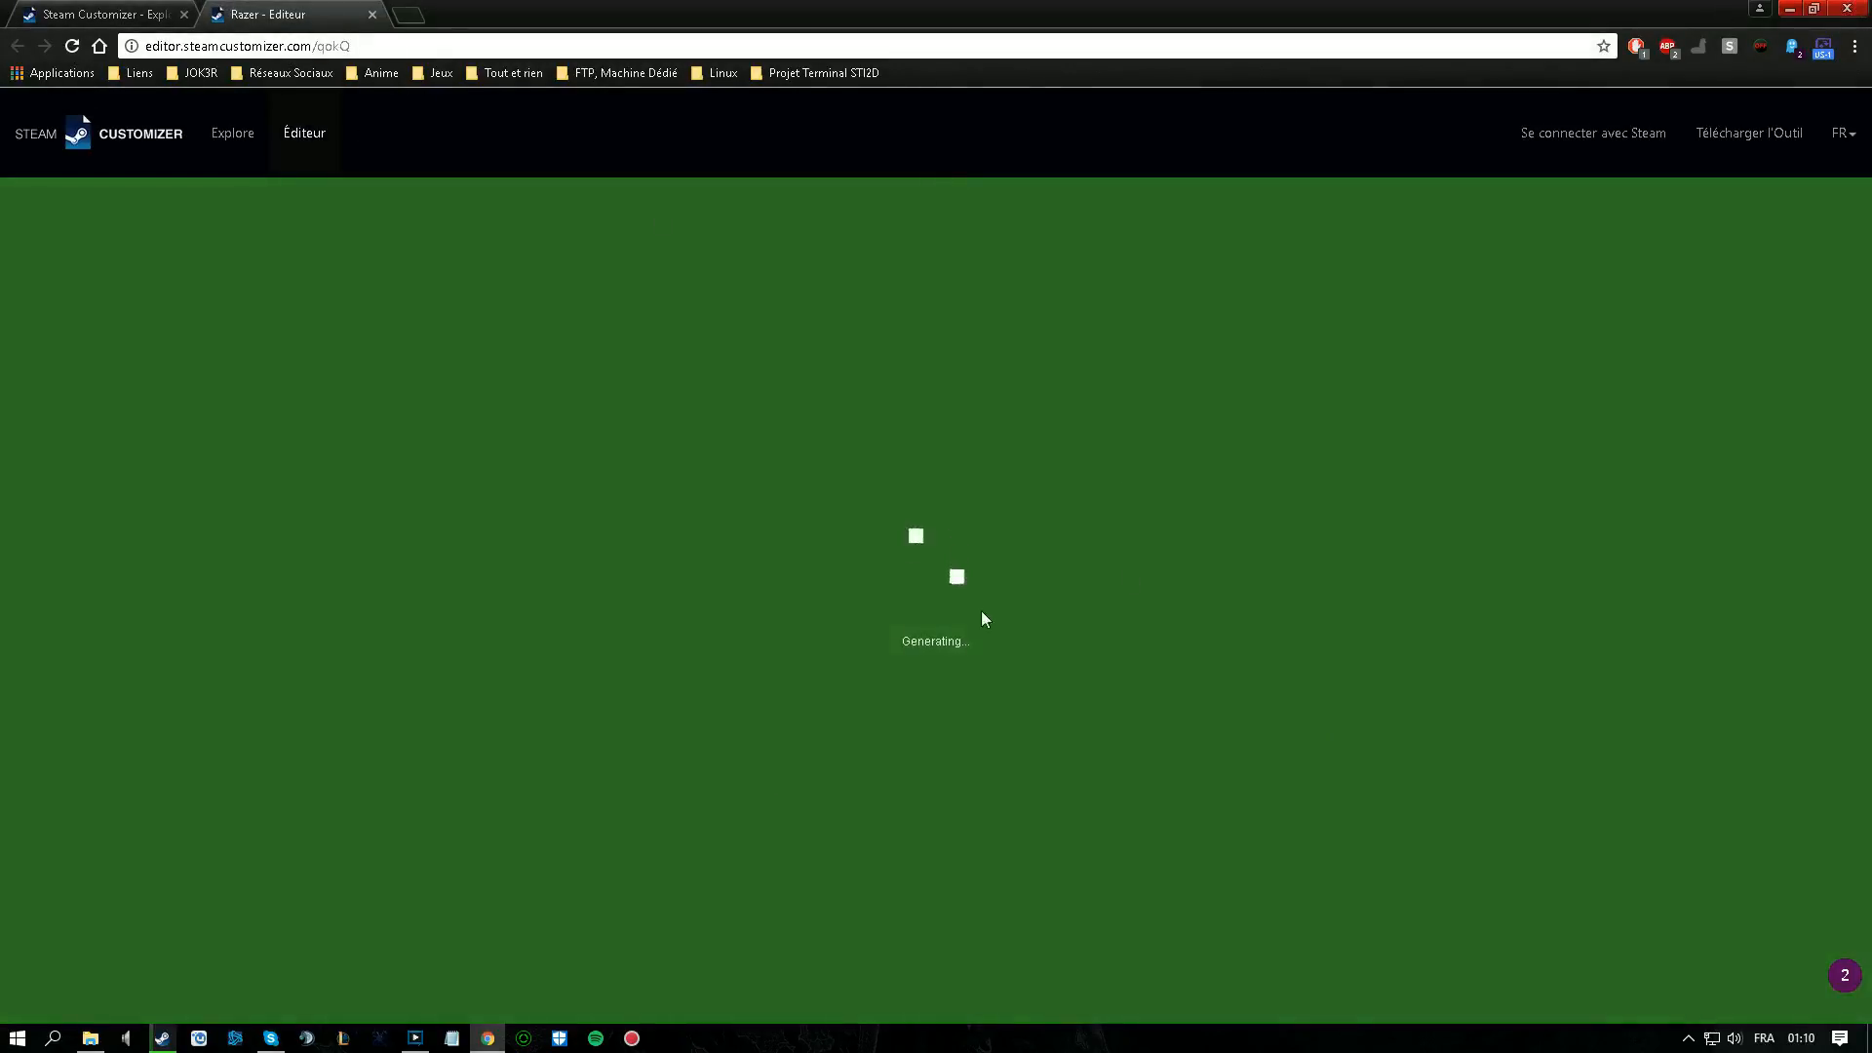
- Shrink the browser window, turn on the display of the desktop icons and maximize the browser again
left_click(1814, 9)
right_click(1613, 214)
mouse_move(1643, 220)
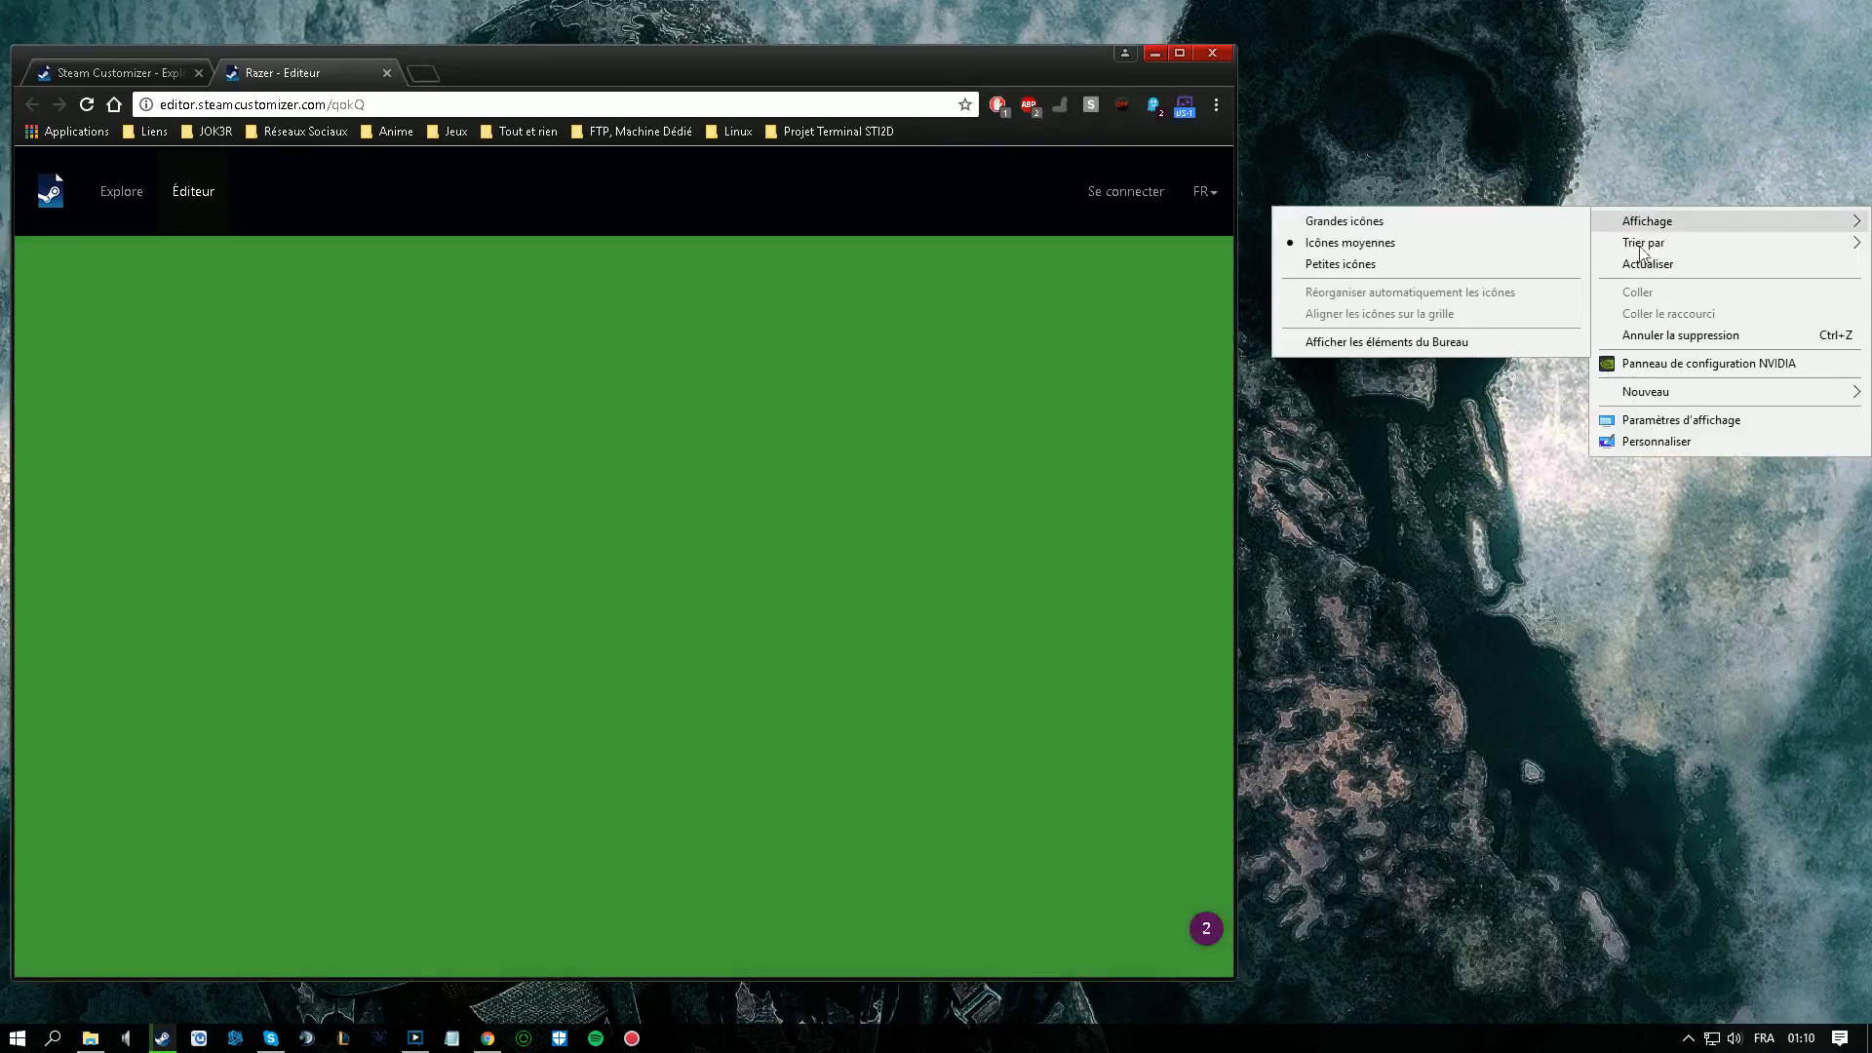
left_click(1471, 334)
left_click(1179, 53)
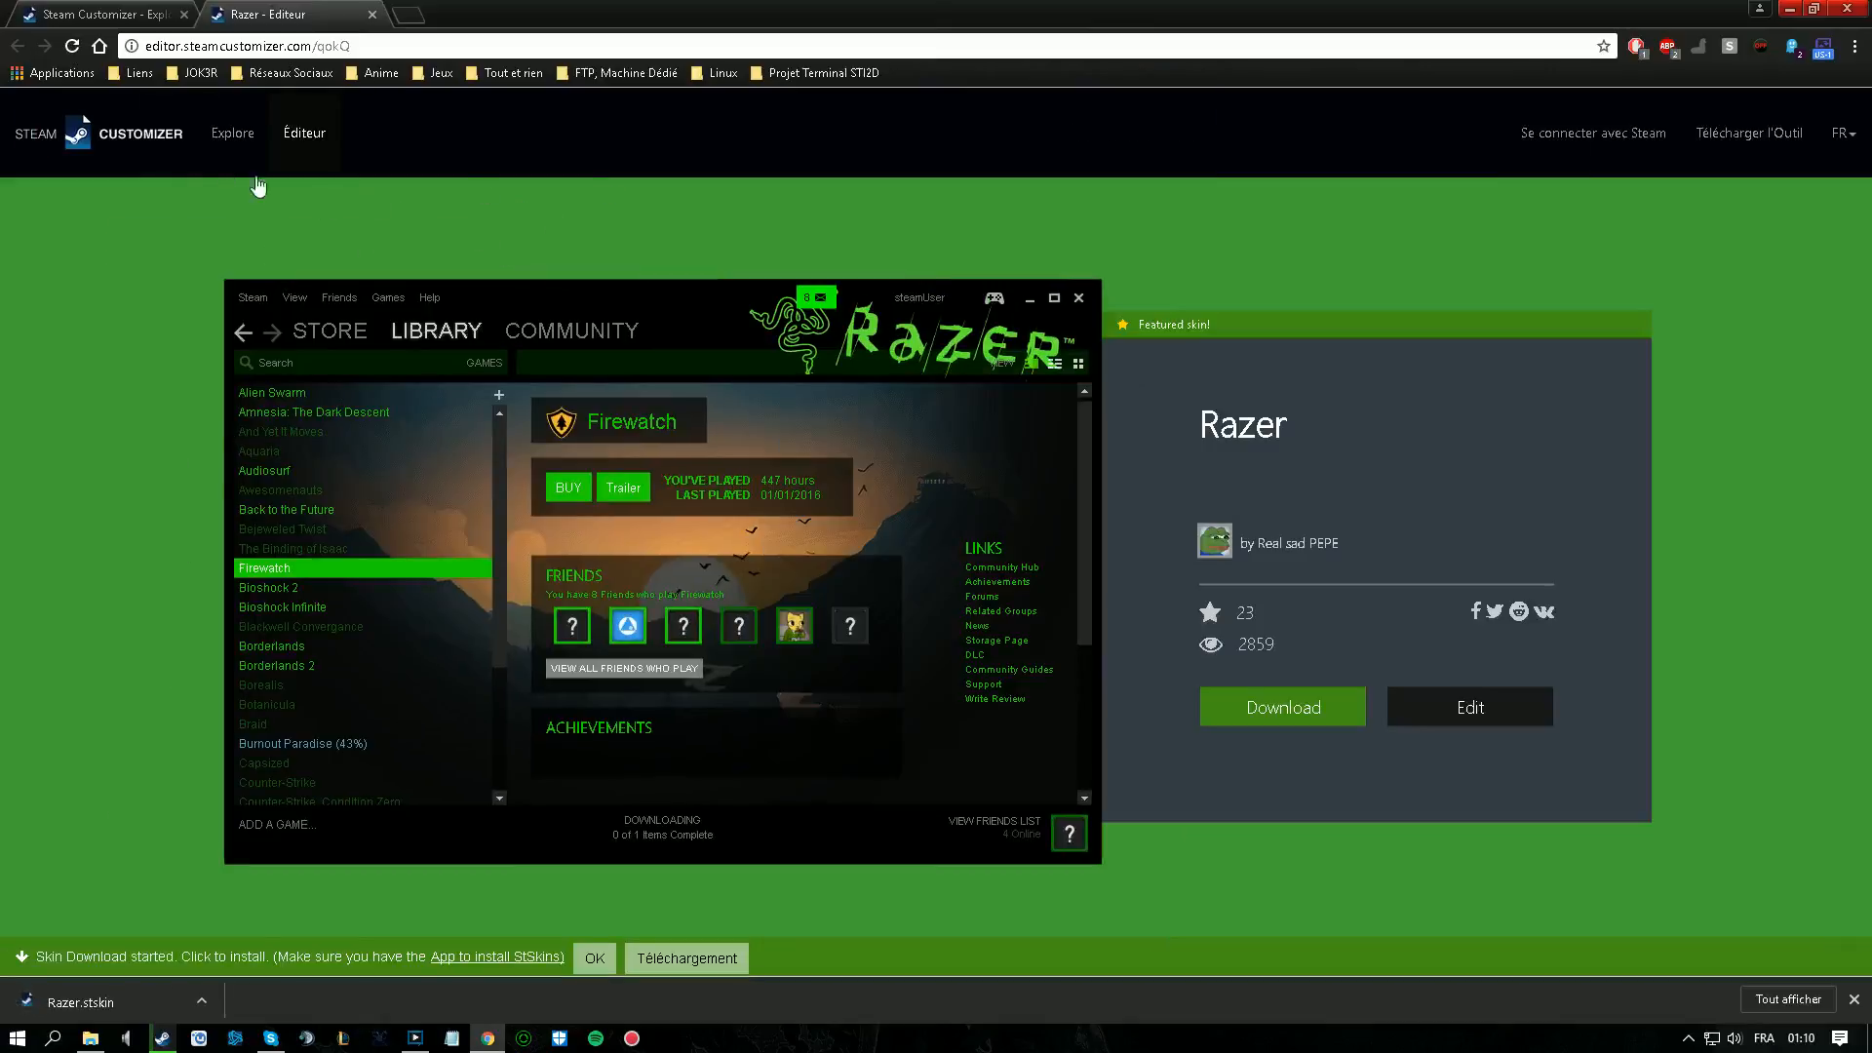
- View the Steam Customizer tool's download page, close it and locate the tool's shortcut on the desktop
left_click(125, 154)
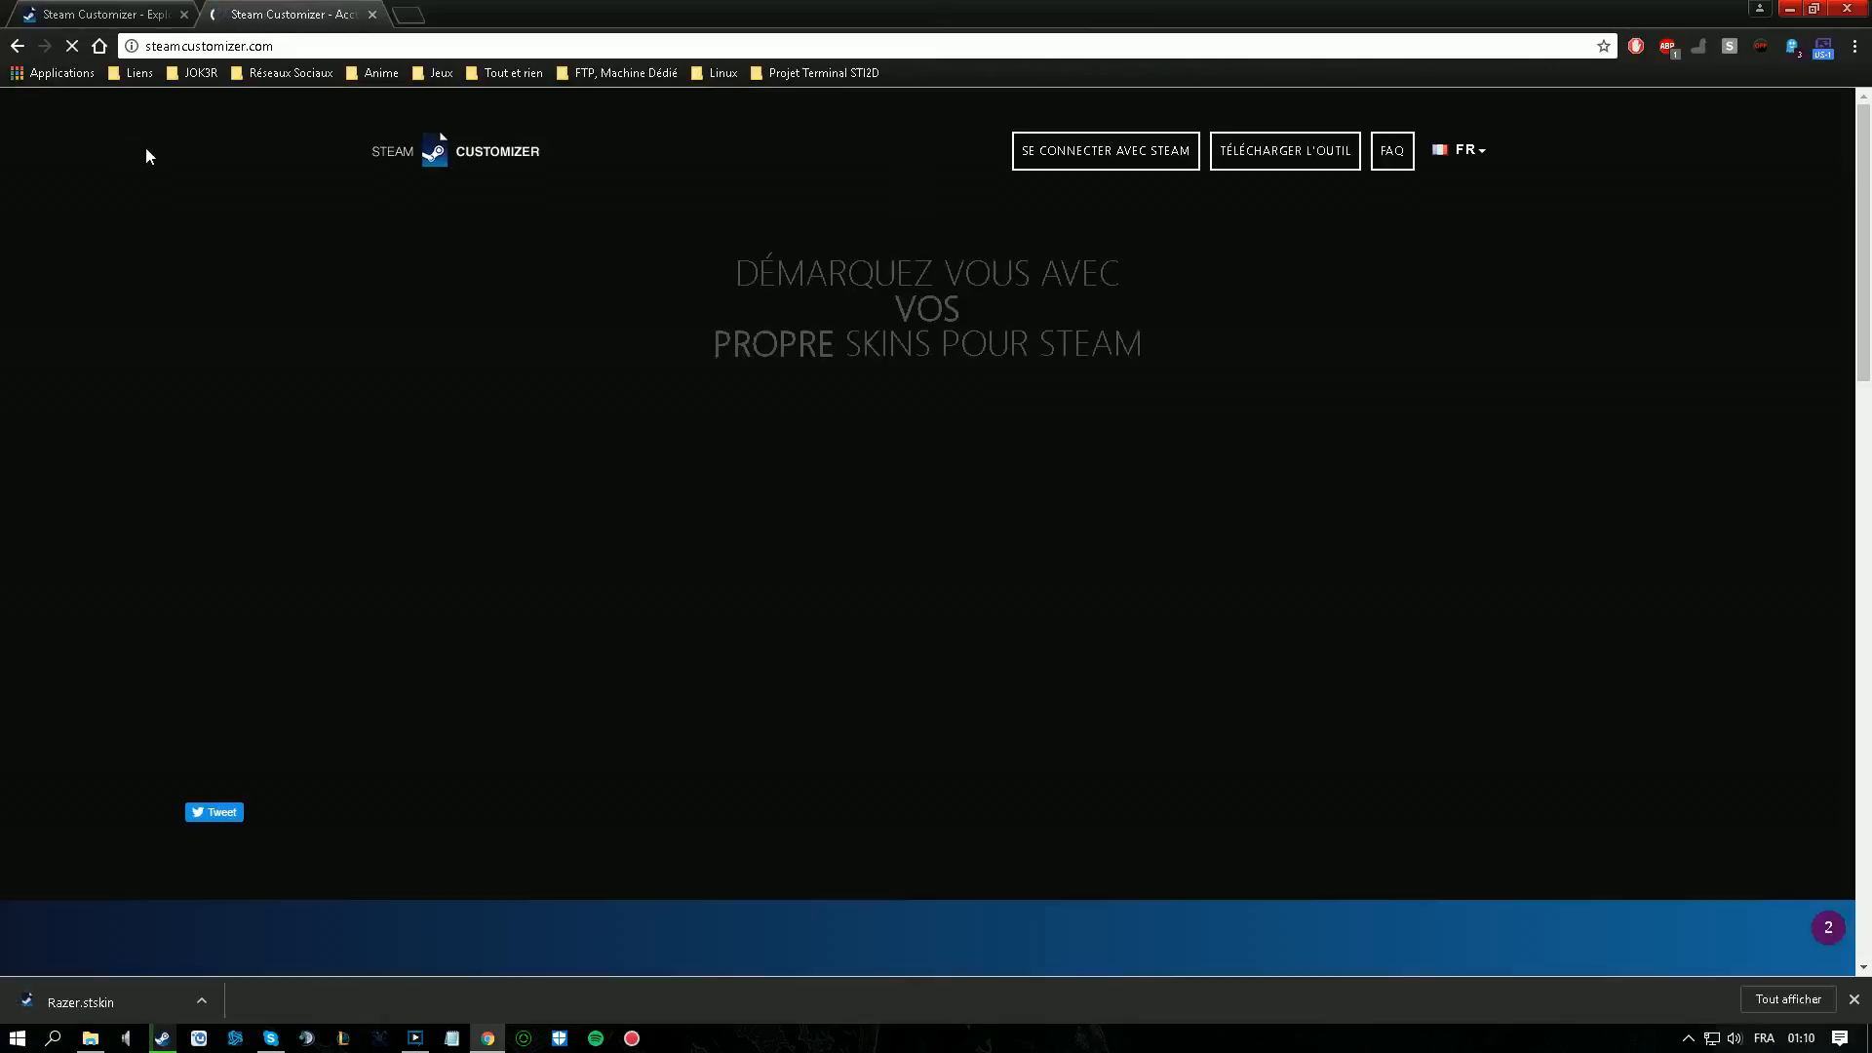
left_click(1234, 167)
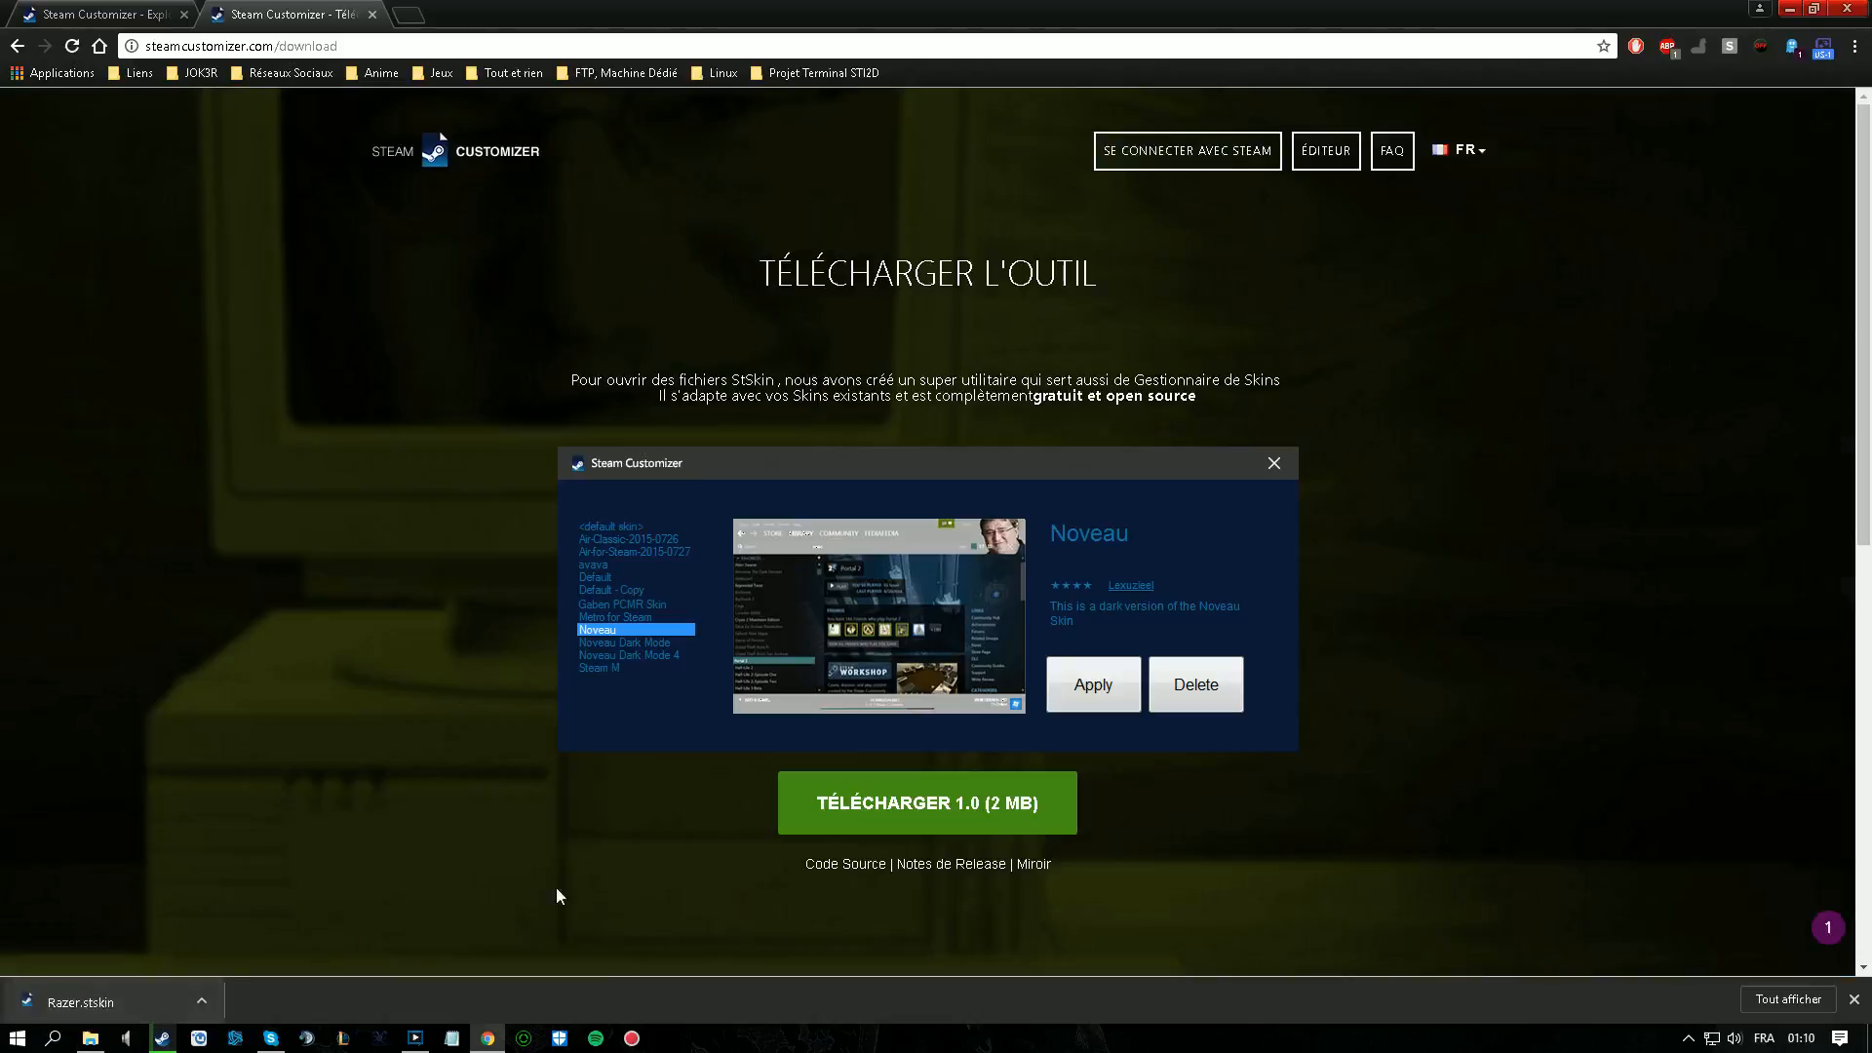
left_click(372, 15)
left_click(1857, 11)
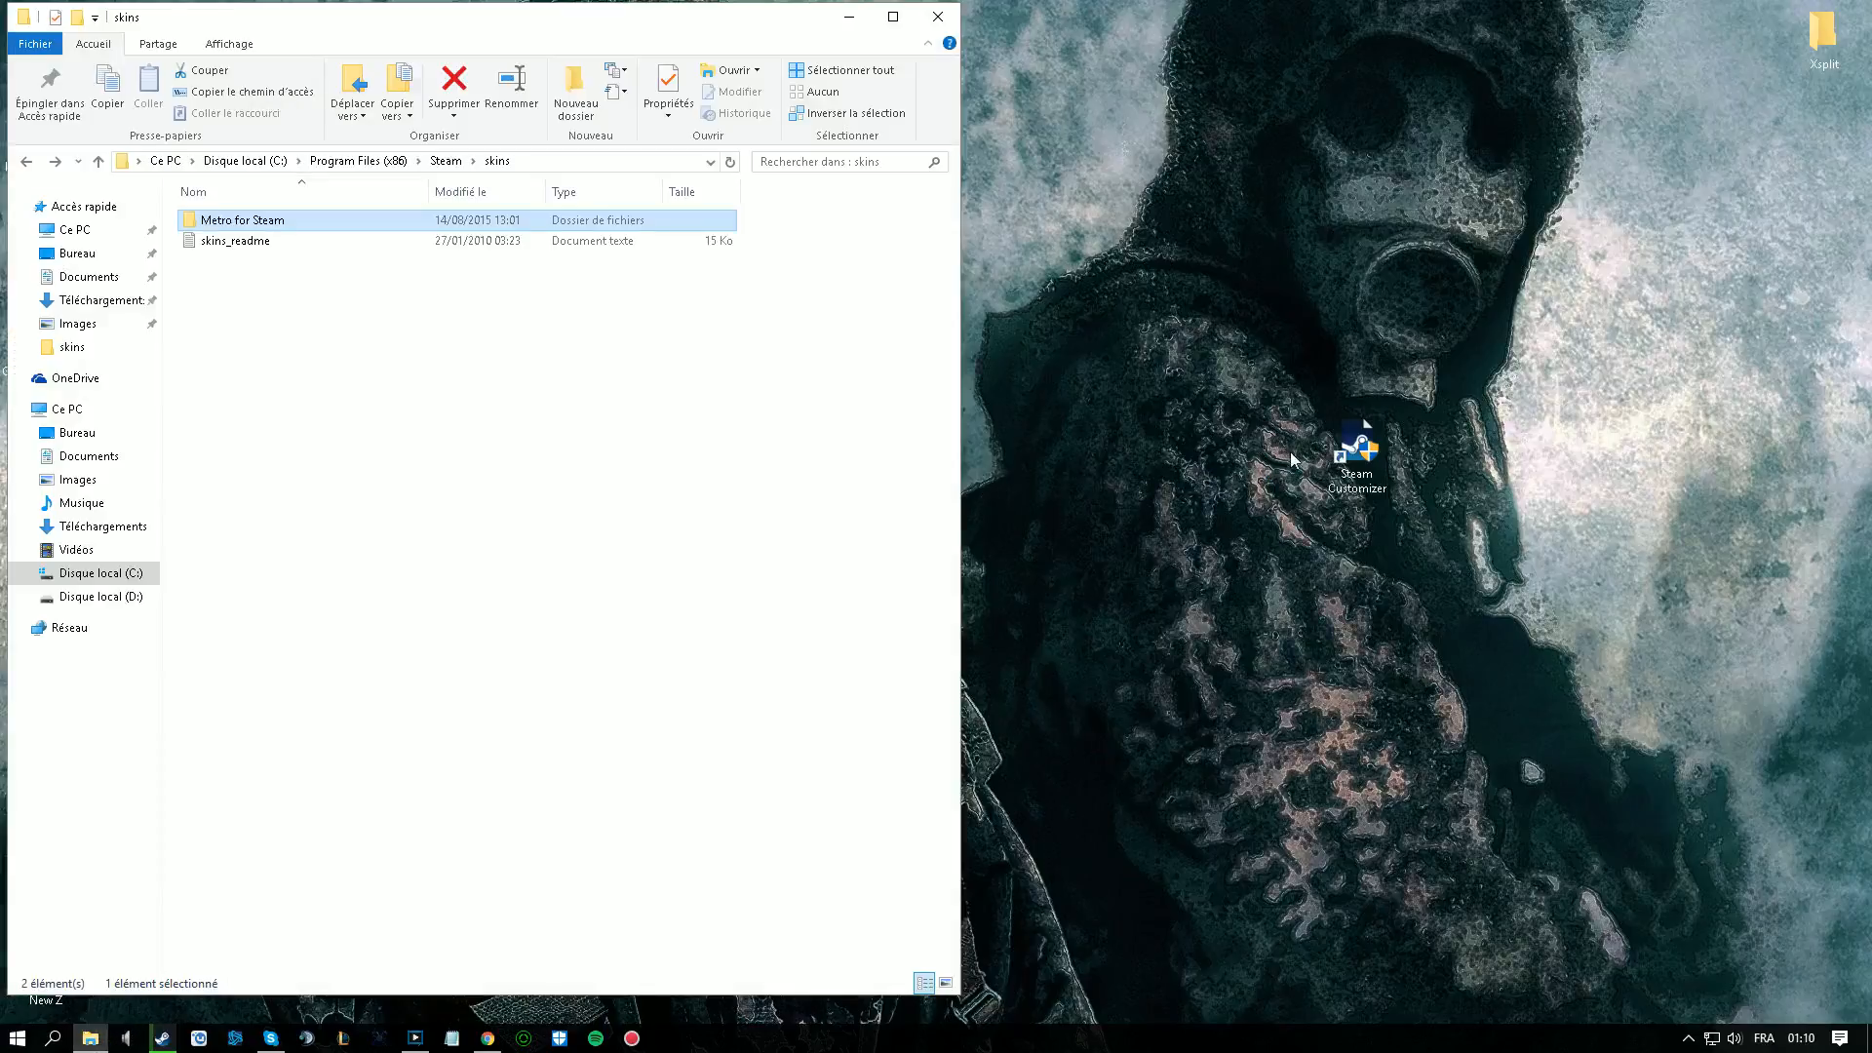
left_click(1352, 447)
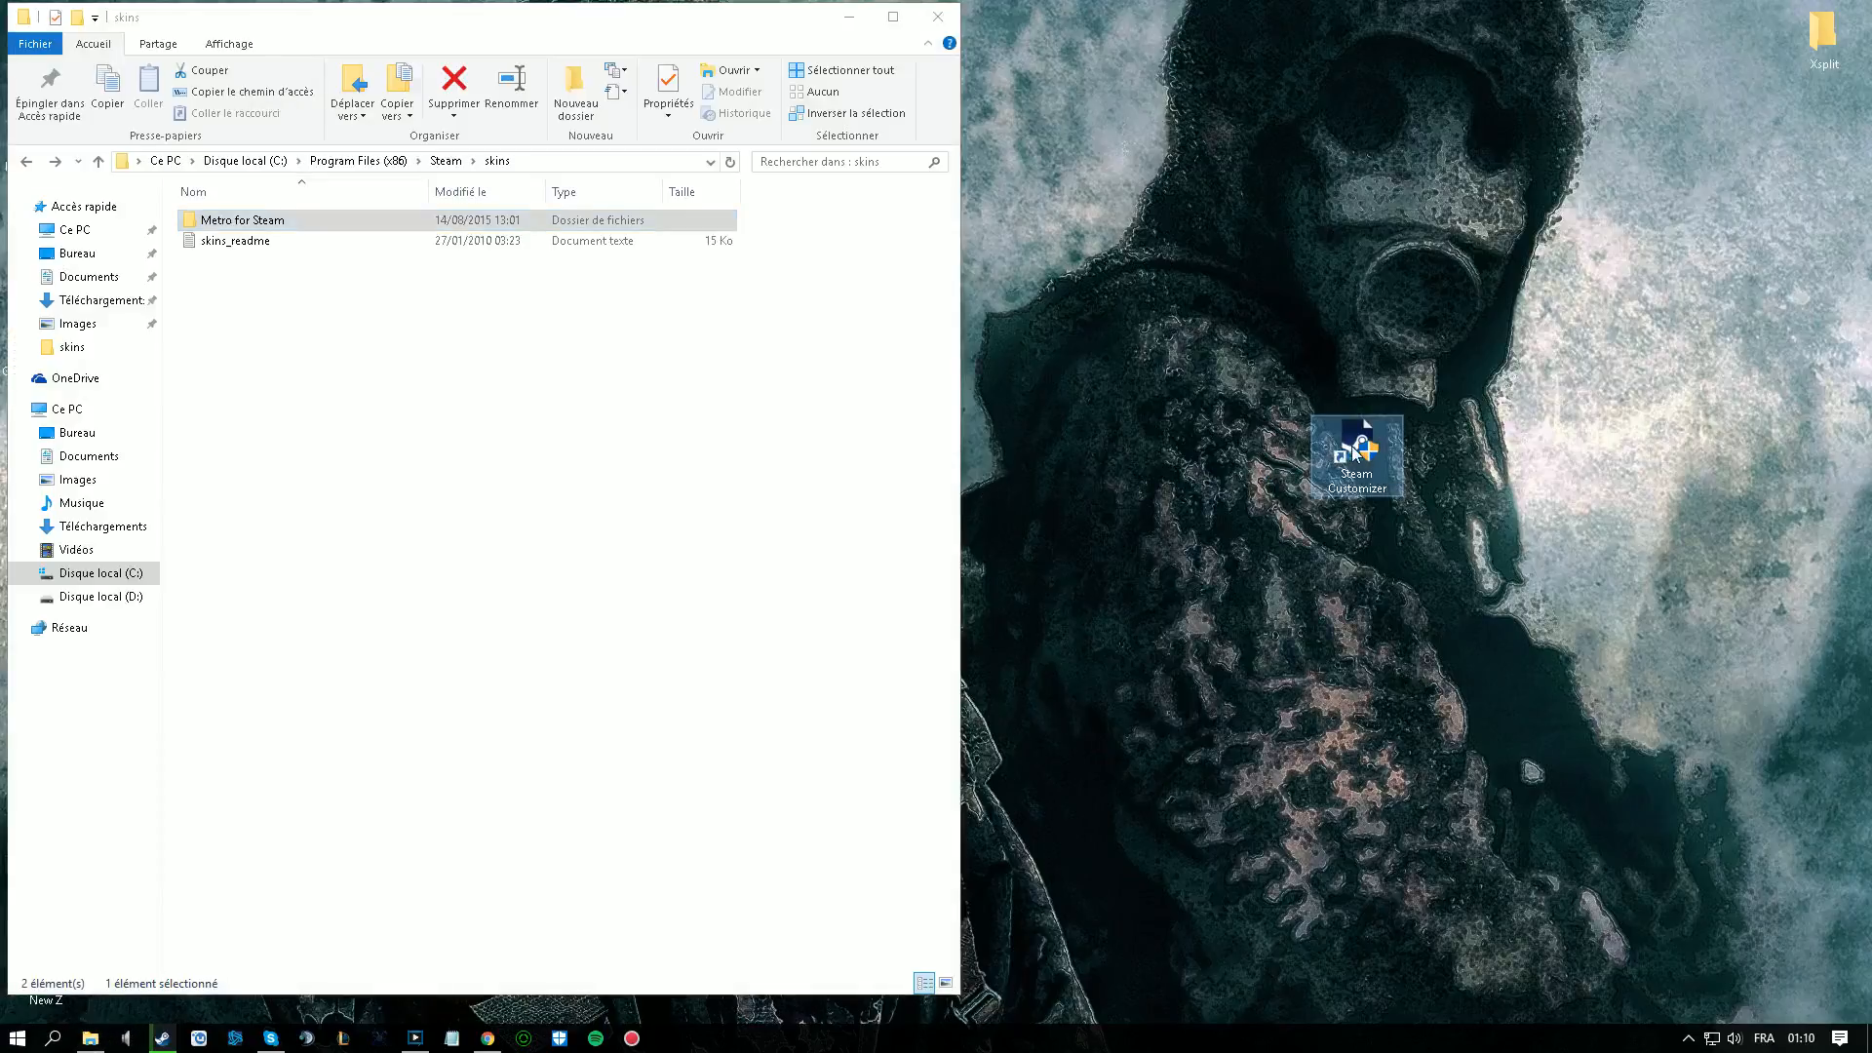
double_click(1378, 454)
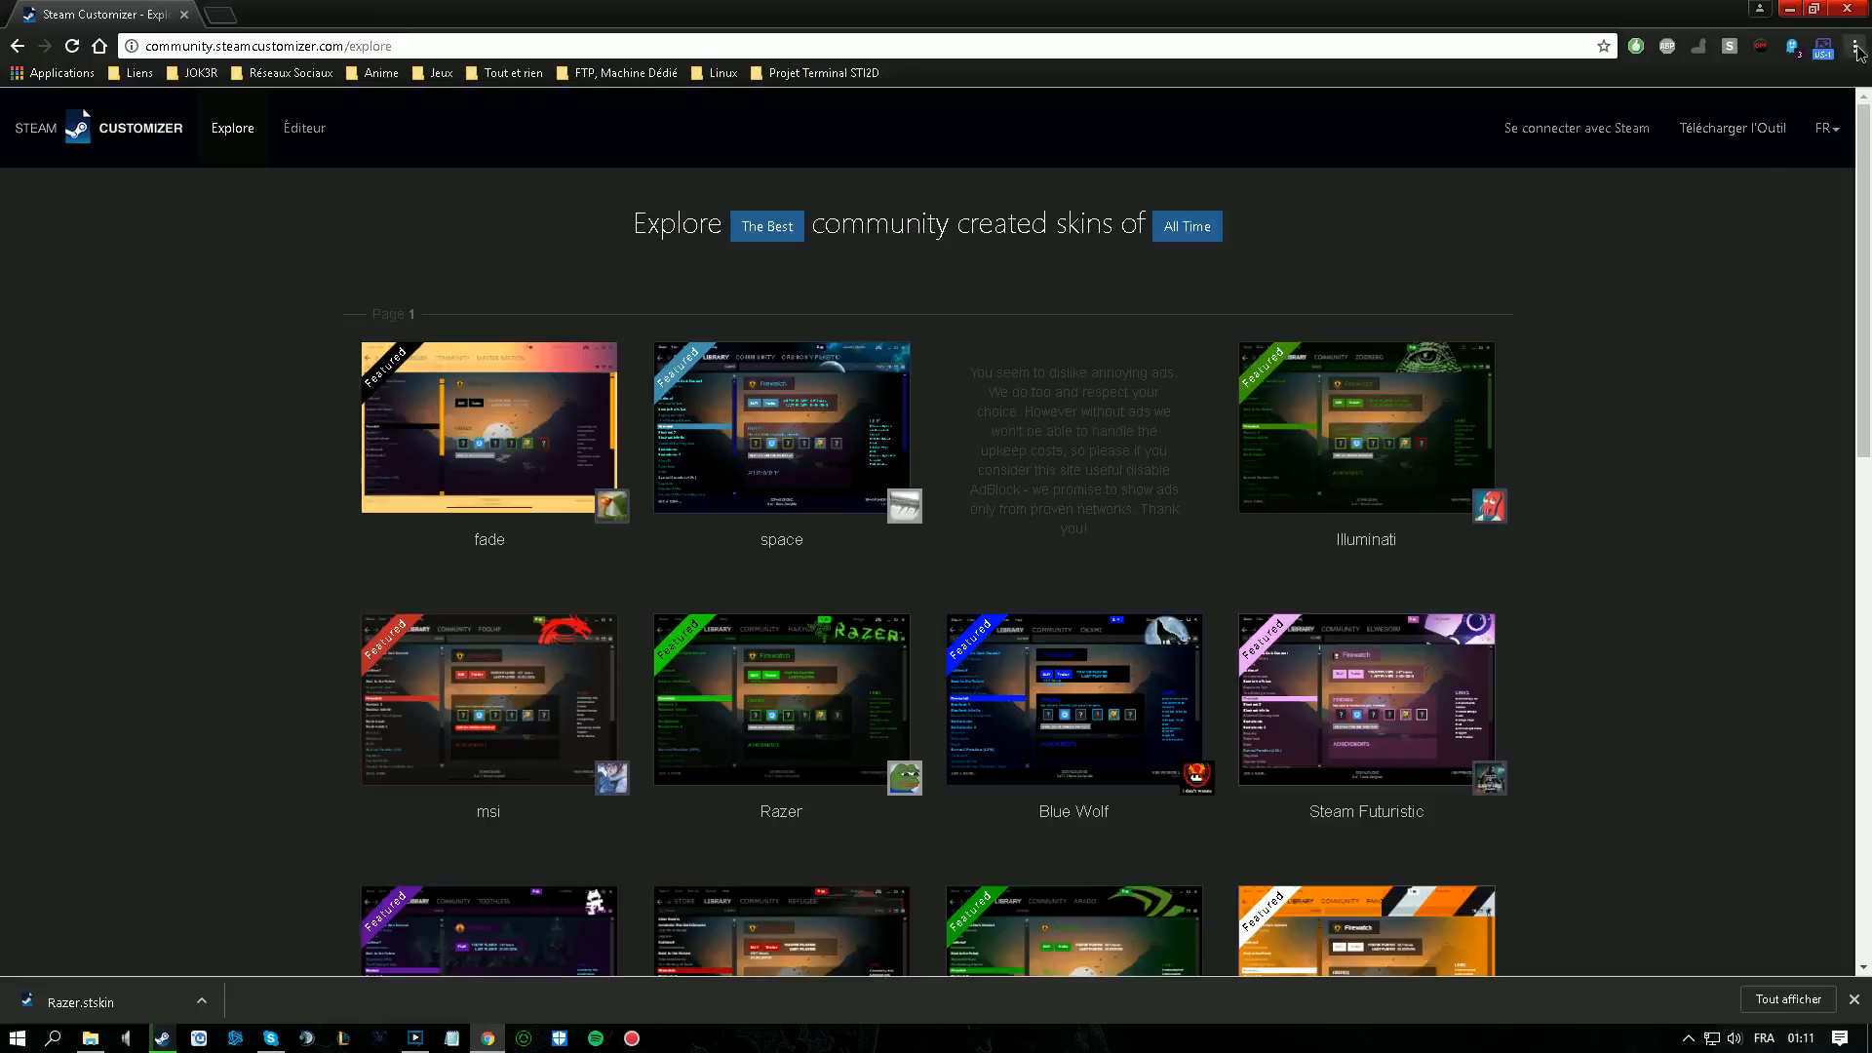
- Show the downloaded Razer.stskin in its folder and move it into Steam's skins folder
left_click(1854, 46)
left_click(205, 1002)
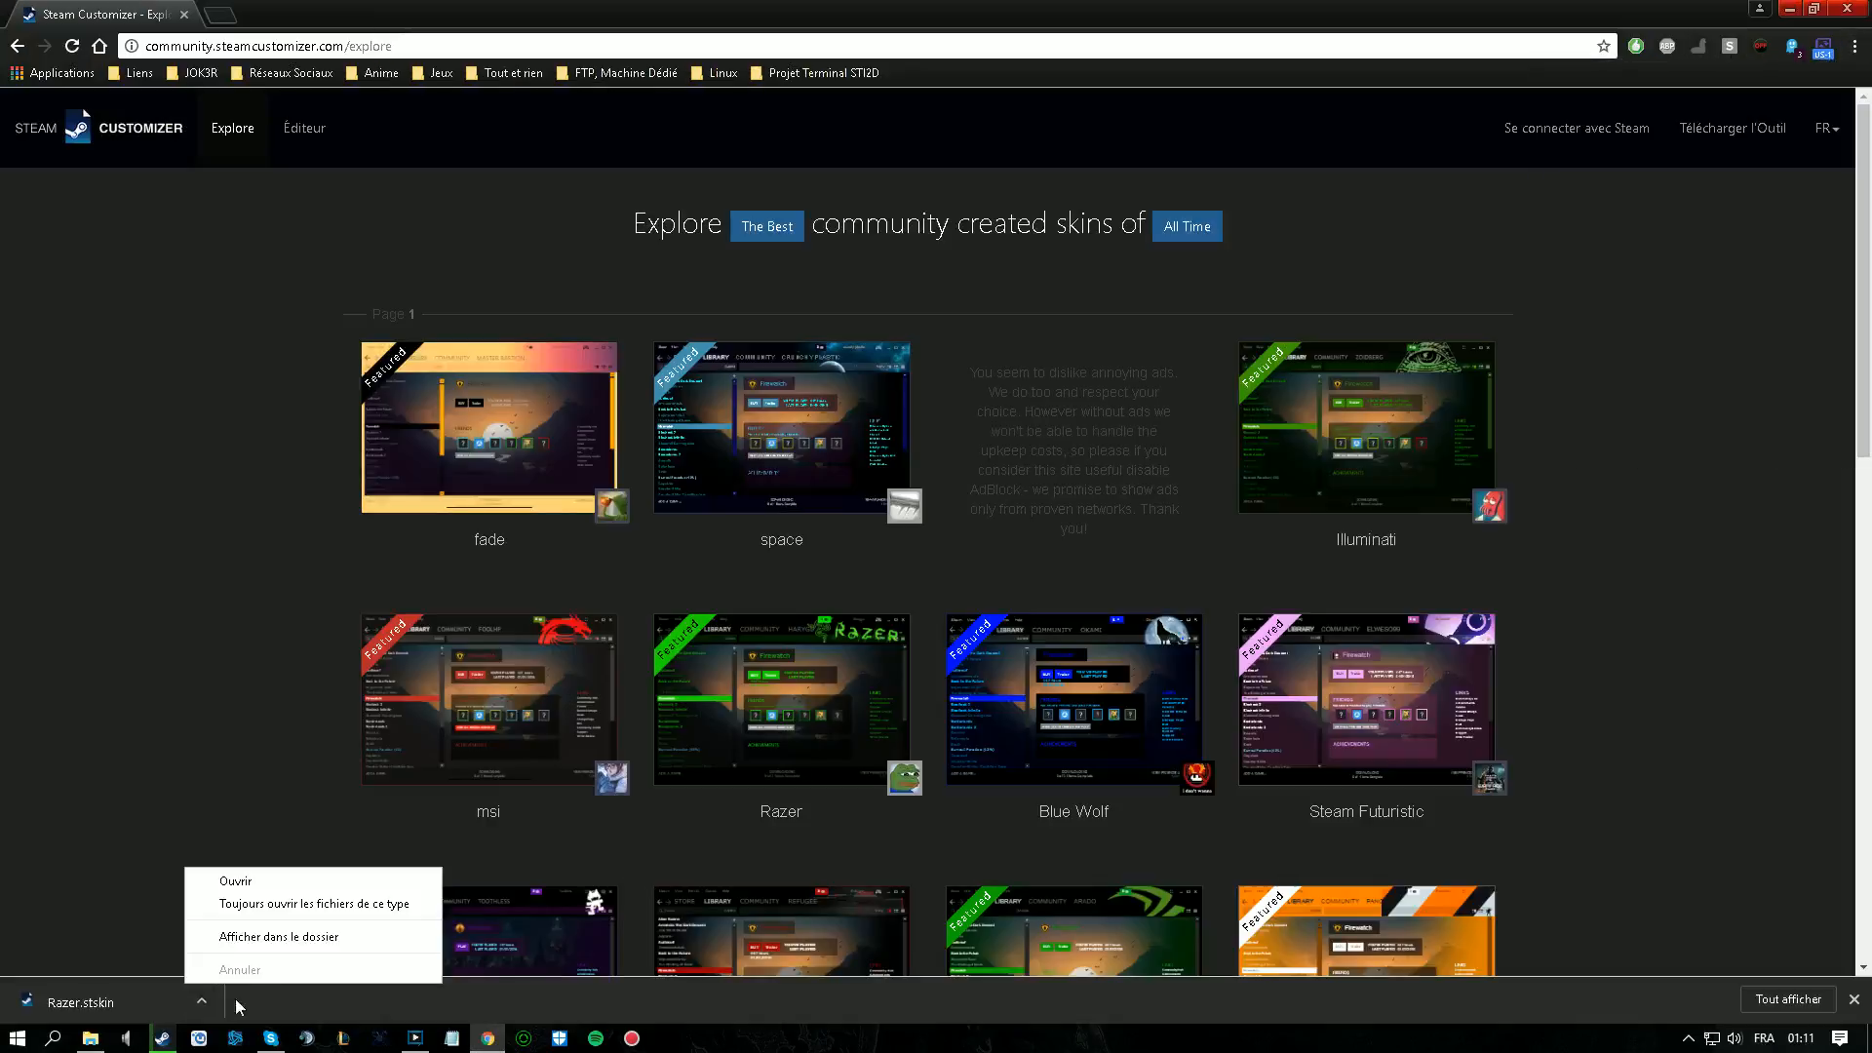
left_click(255, 951)
left_click(1791, 7)
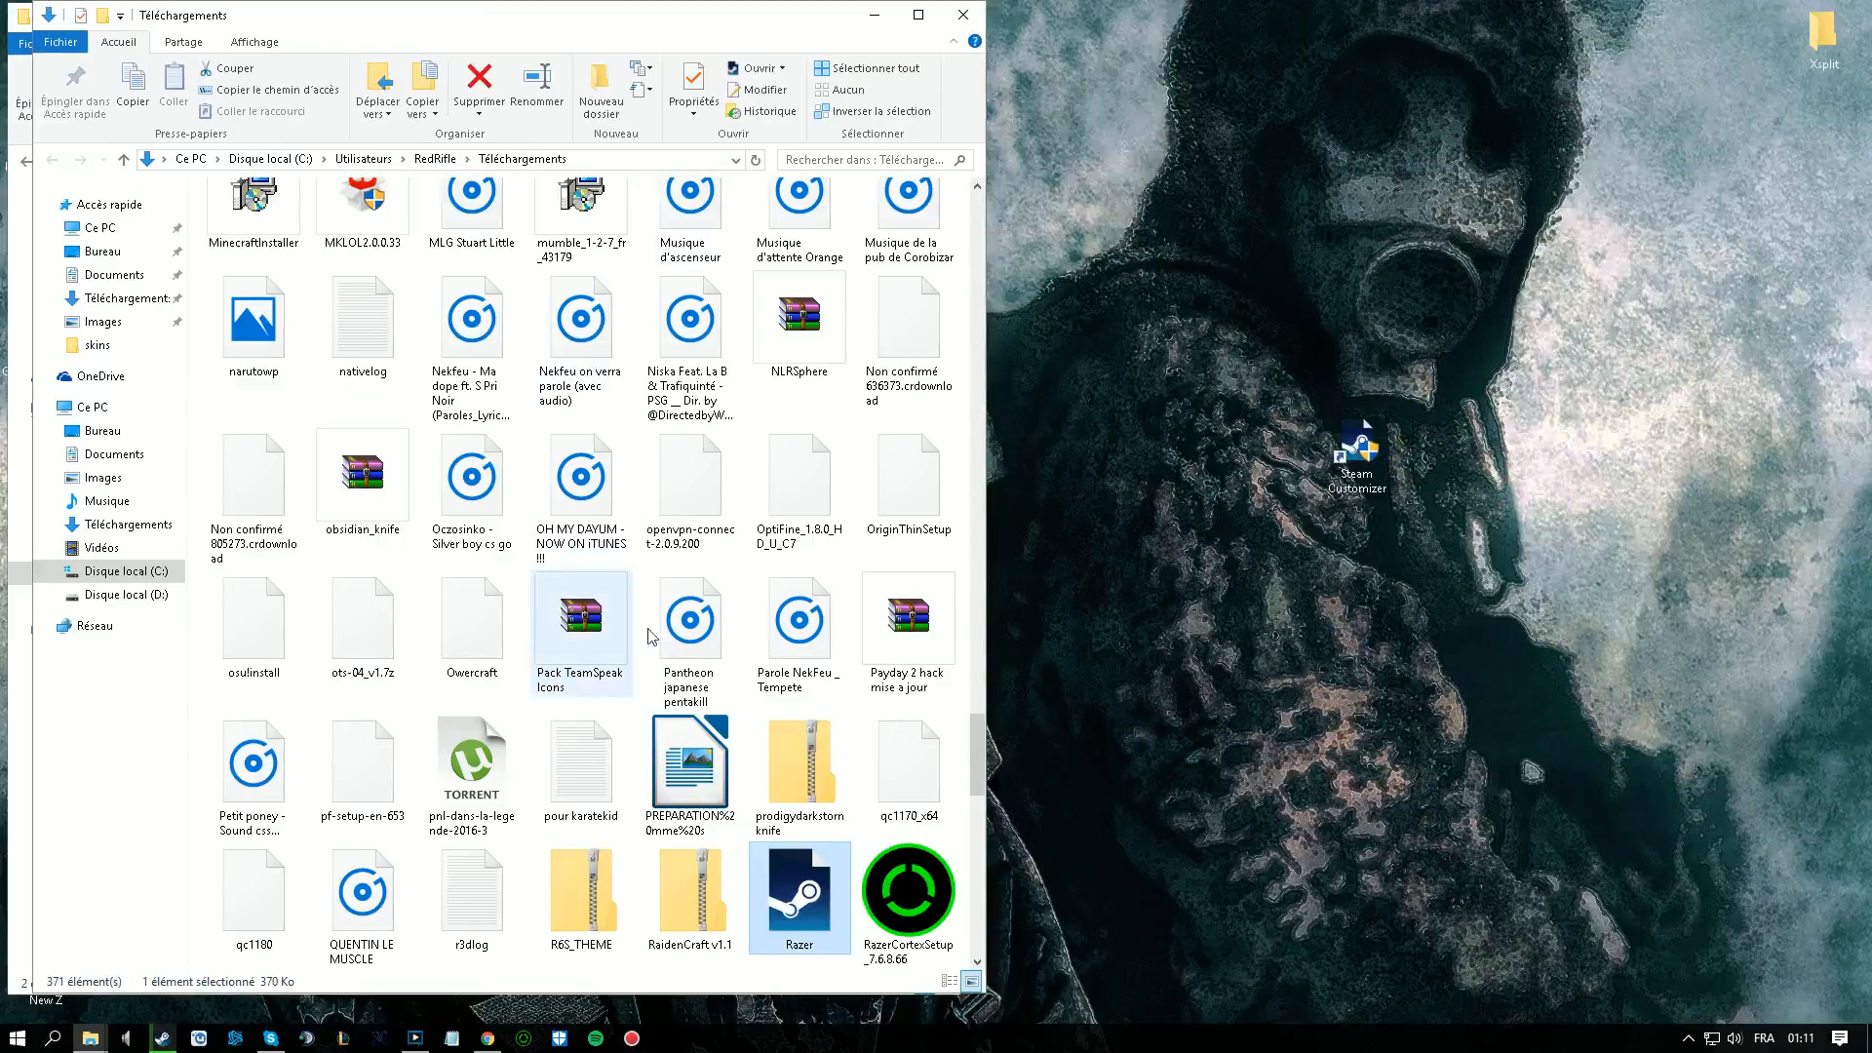
left_click_drag(809, 909, 337, 343)
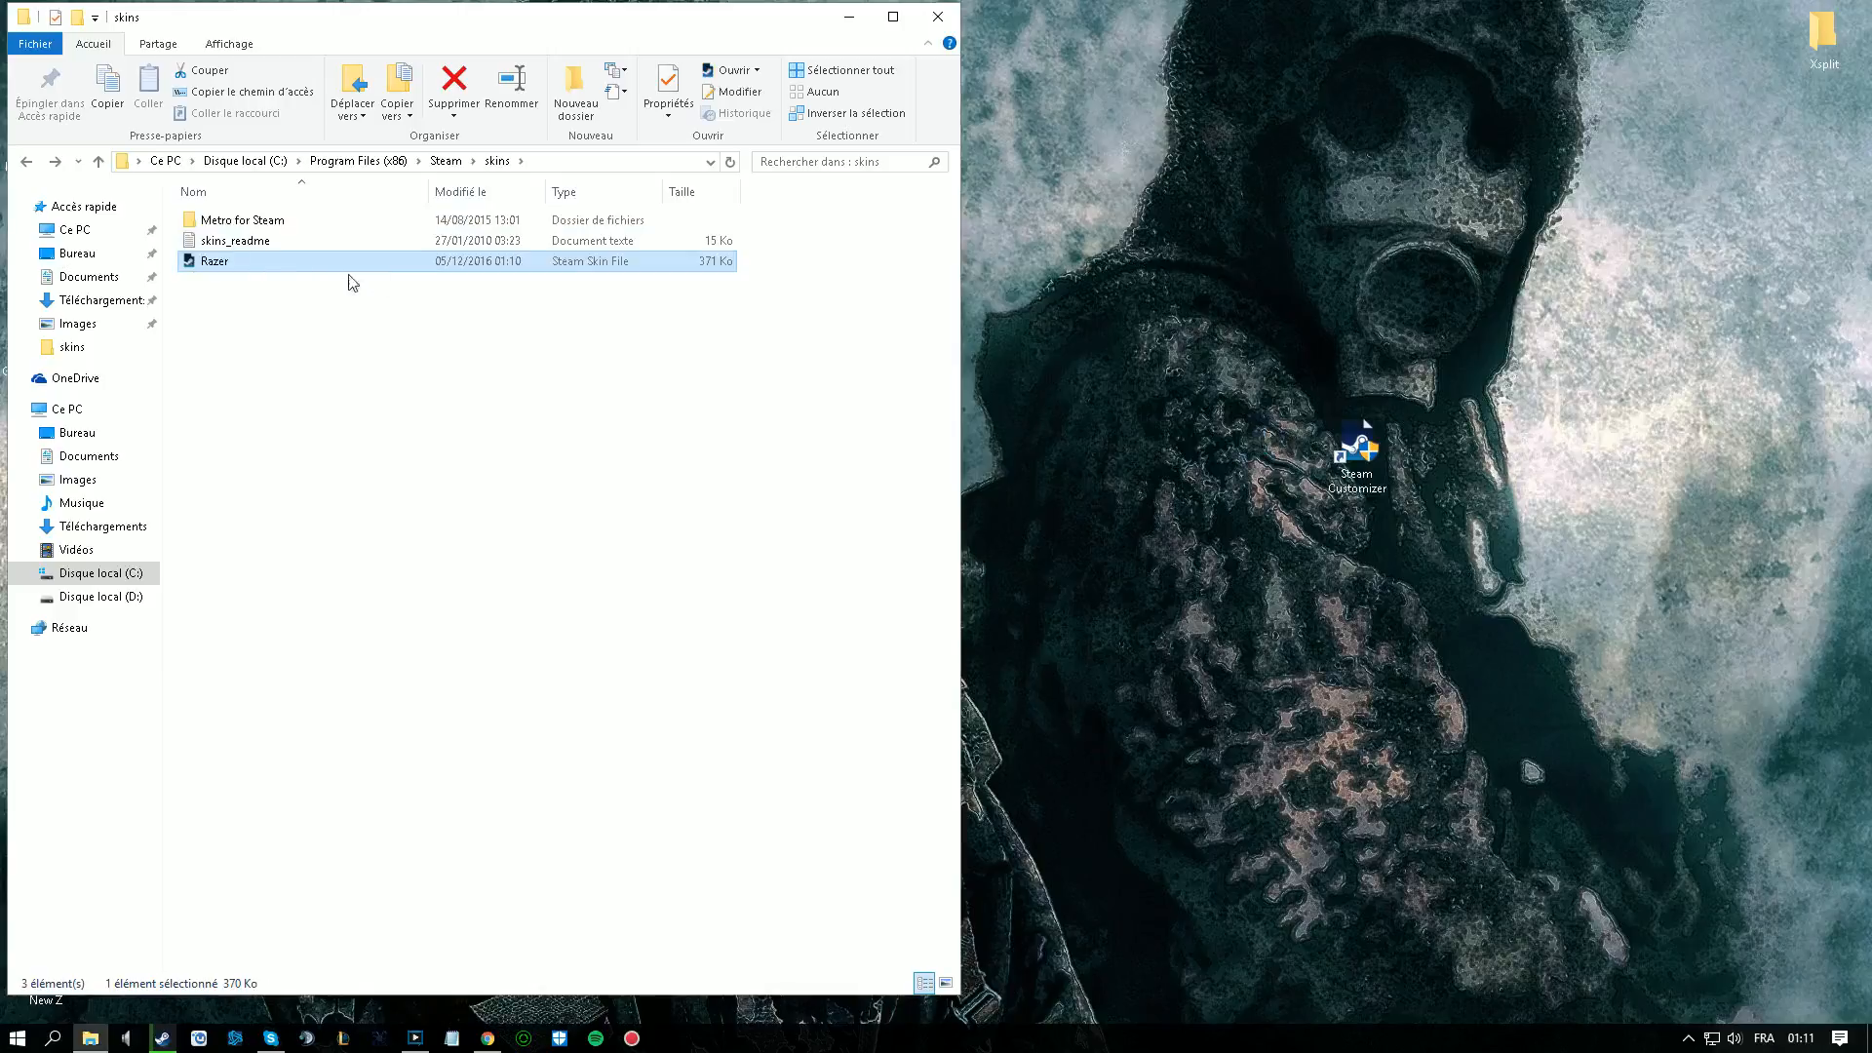
- Launch the Steam Customizer tool and install Razer.stskin from Steam's skins folder
left_click(1365, 429)
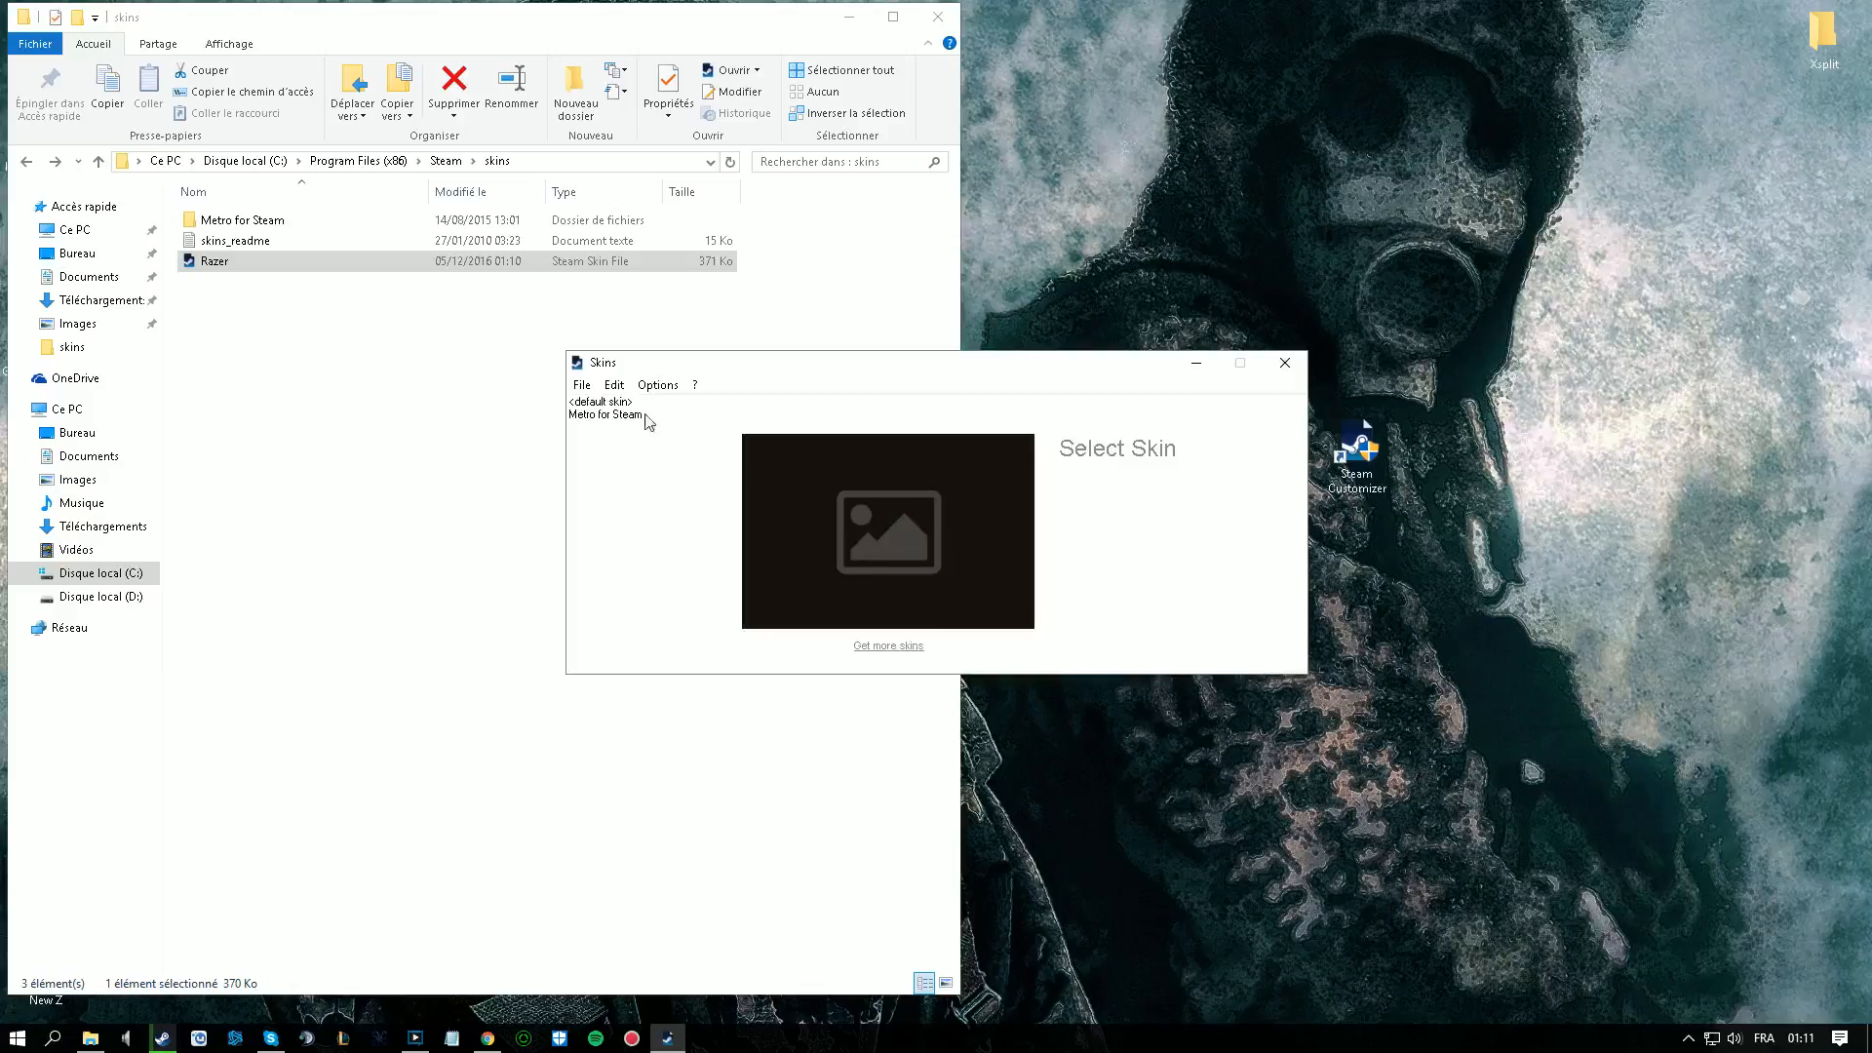
left_click(581, 385)
left_click(614, 414)
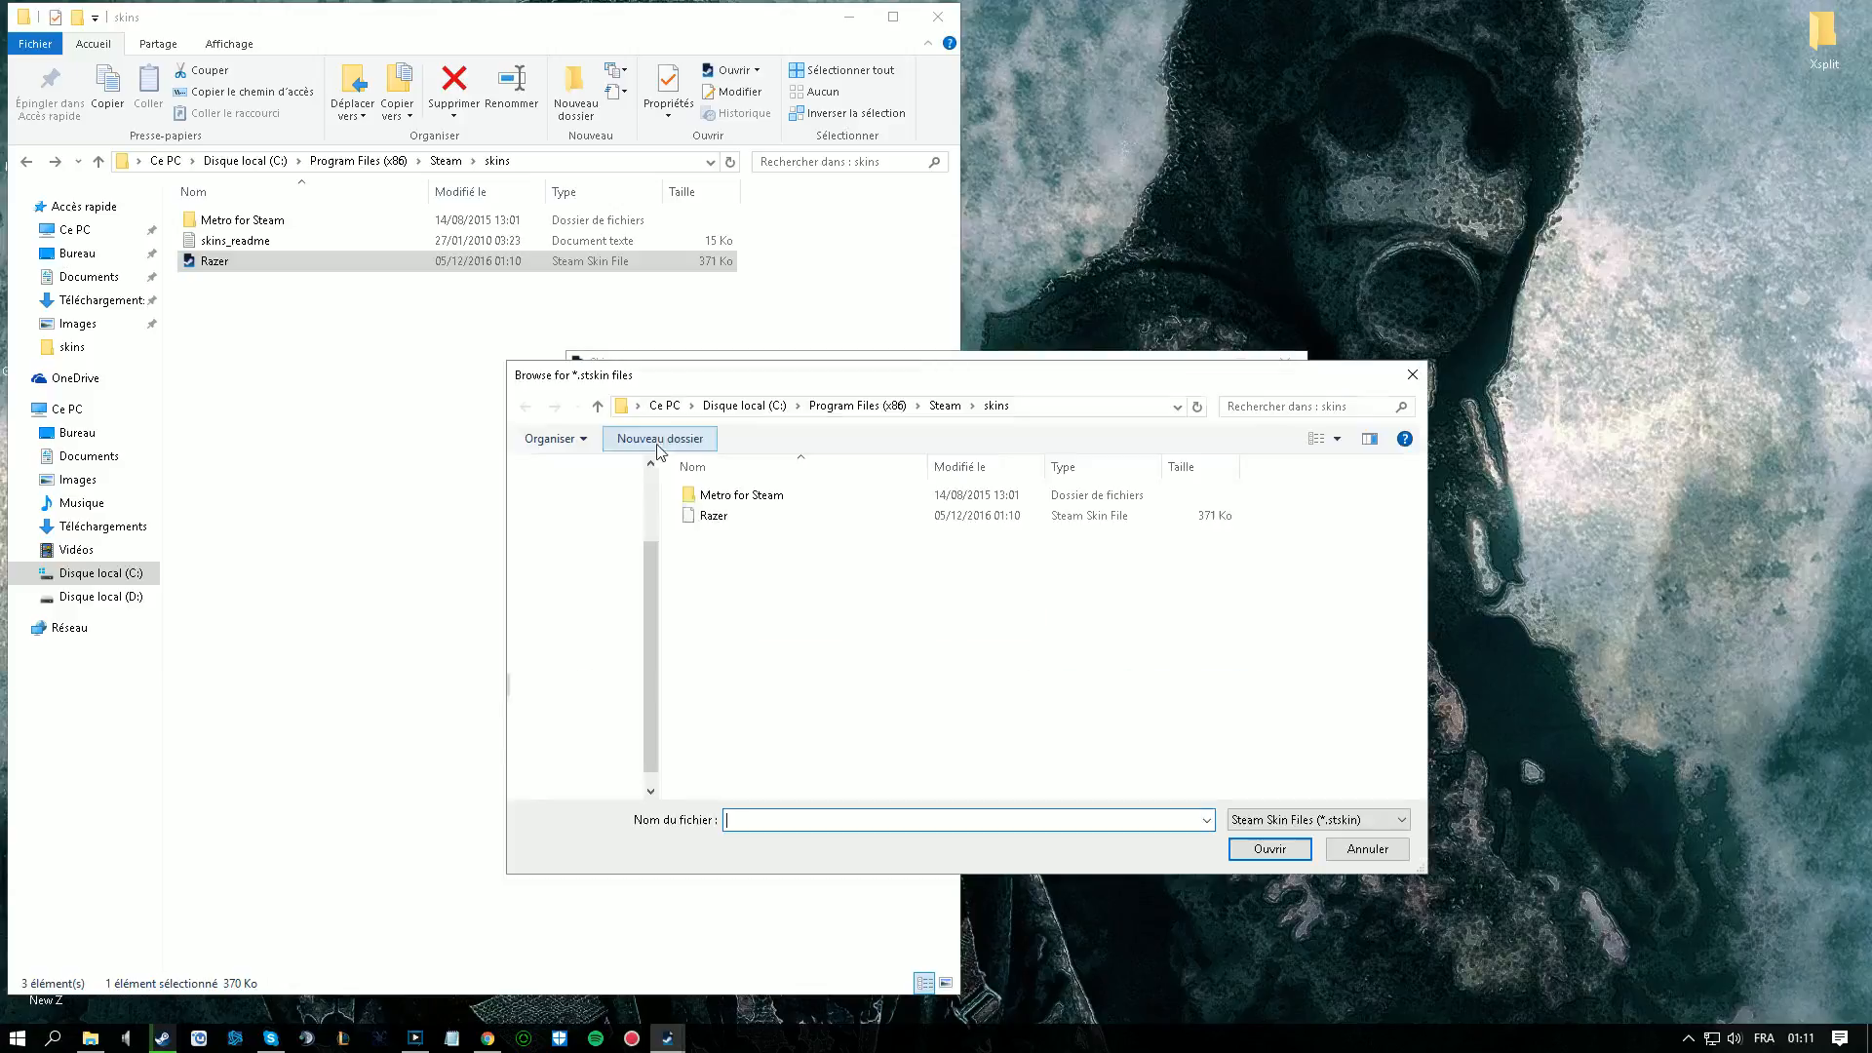
double_click(721, 530)
key("Return")
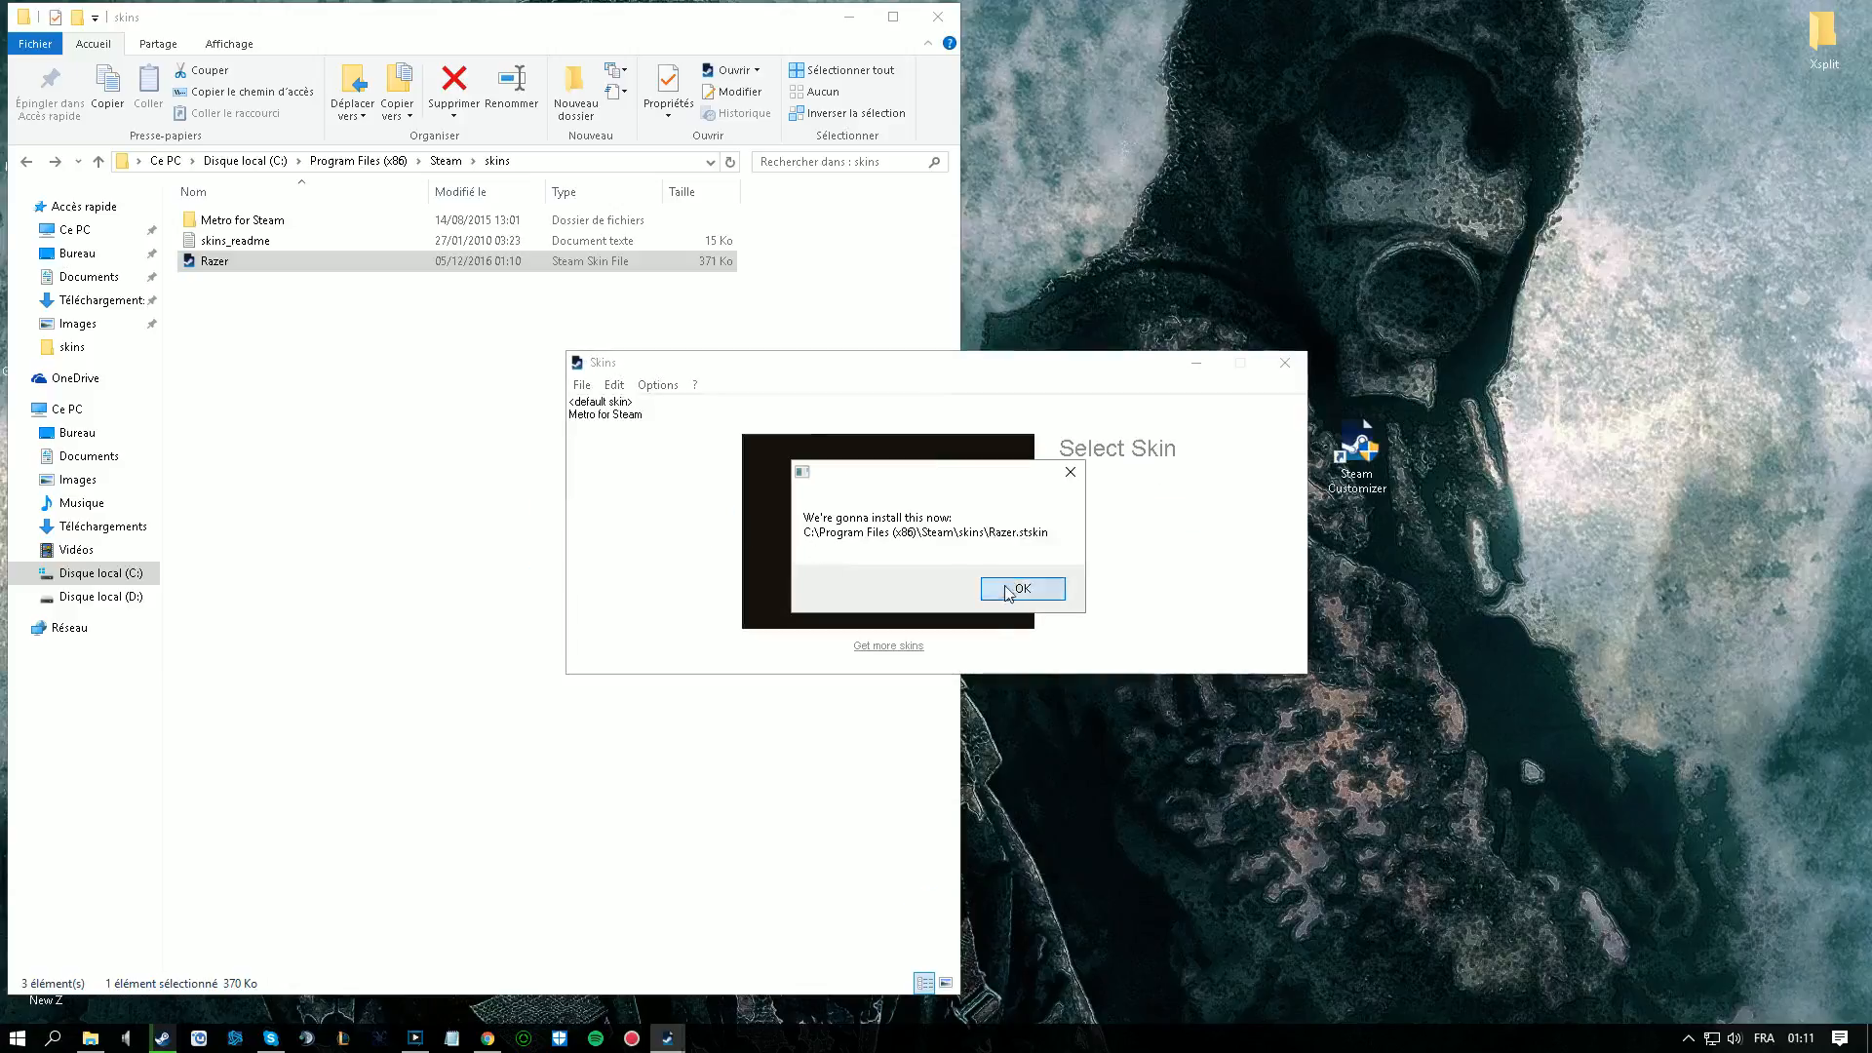
left_click(162, 1037)
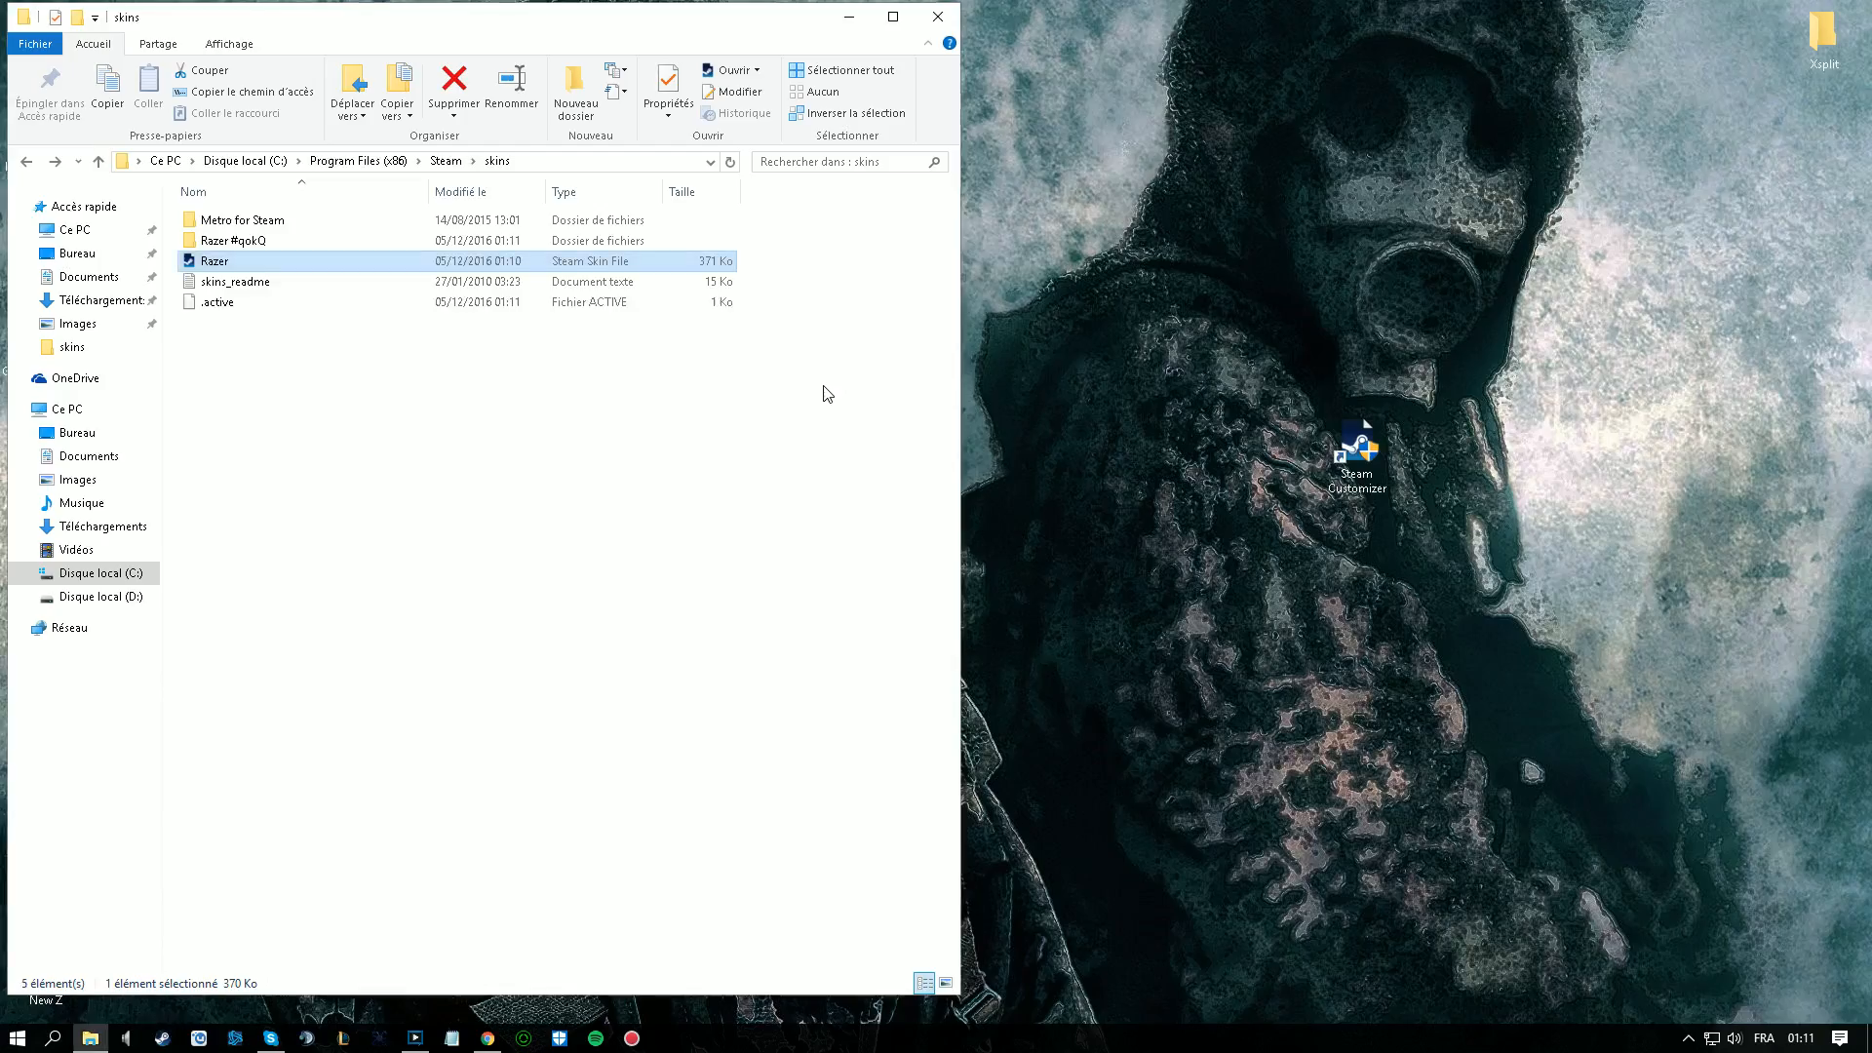
- Turn off the display of the desktop icons
right_click(1112, 274)
mouse_move(1126, 285)
left_click(1428, 416)
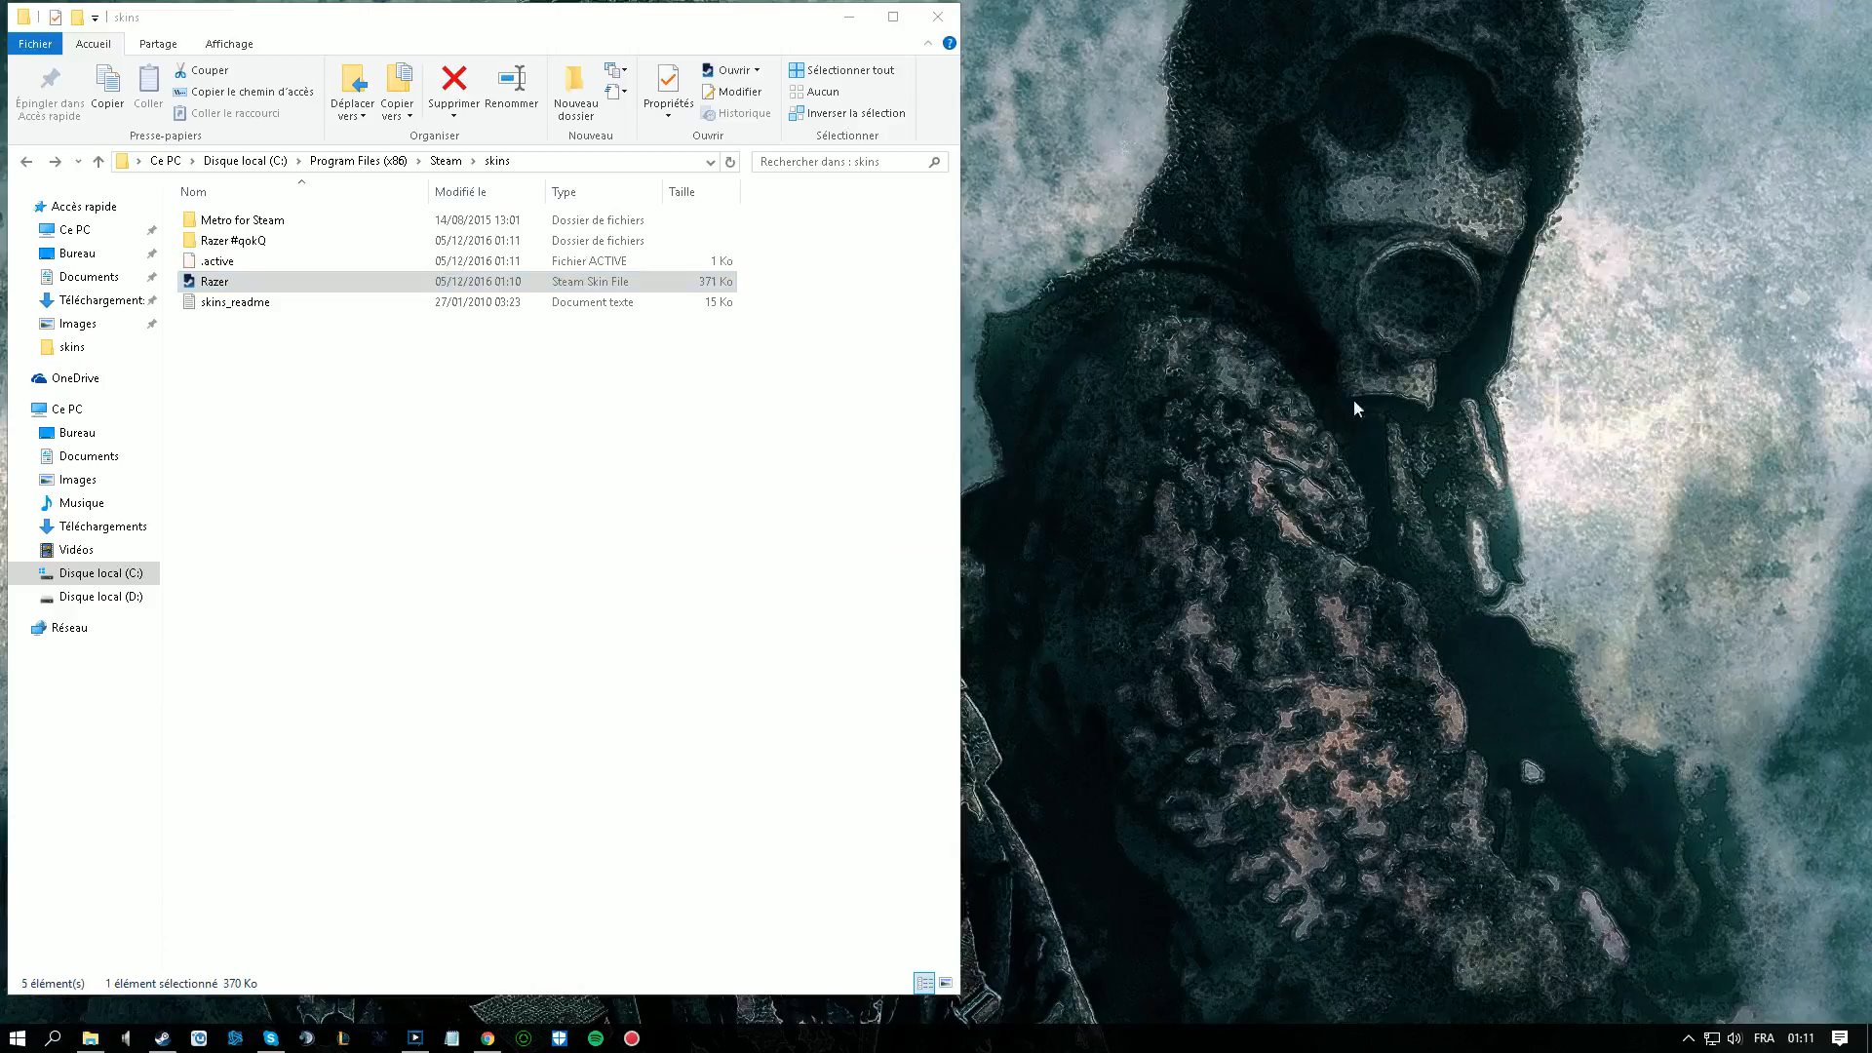
- Minimize the skins folder window and go online in Steam's friends list
left_click(850, 16)
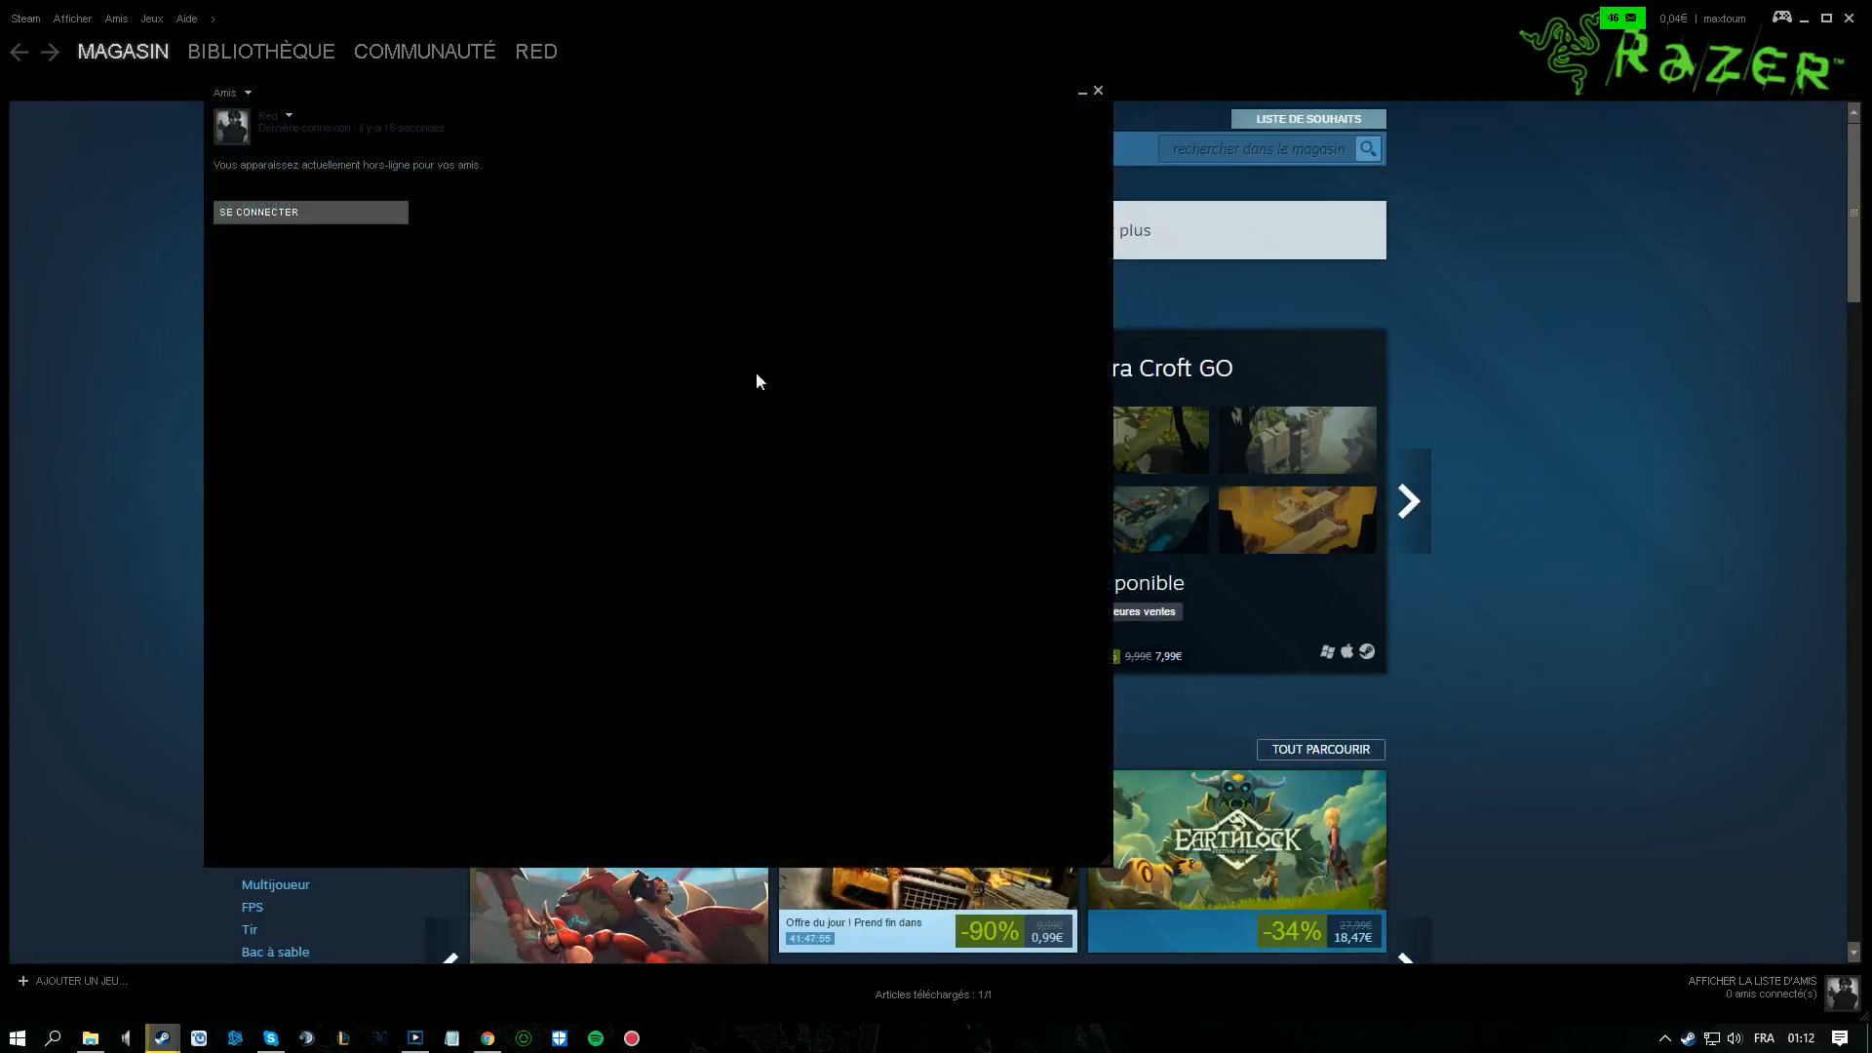
left_click(346, 211)
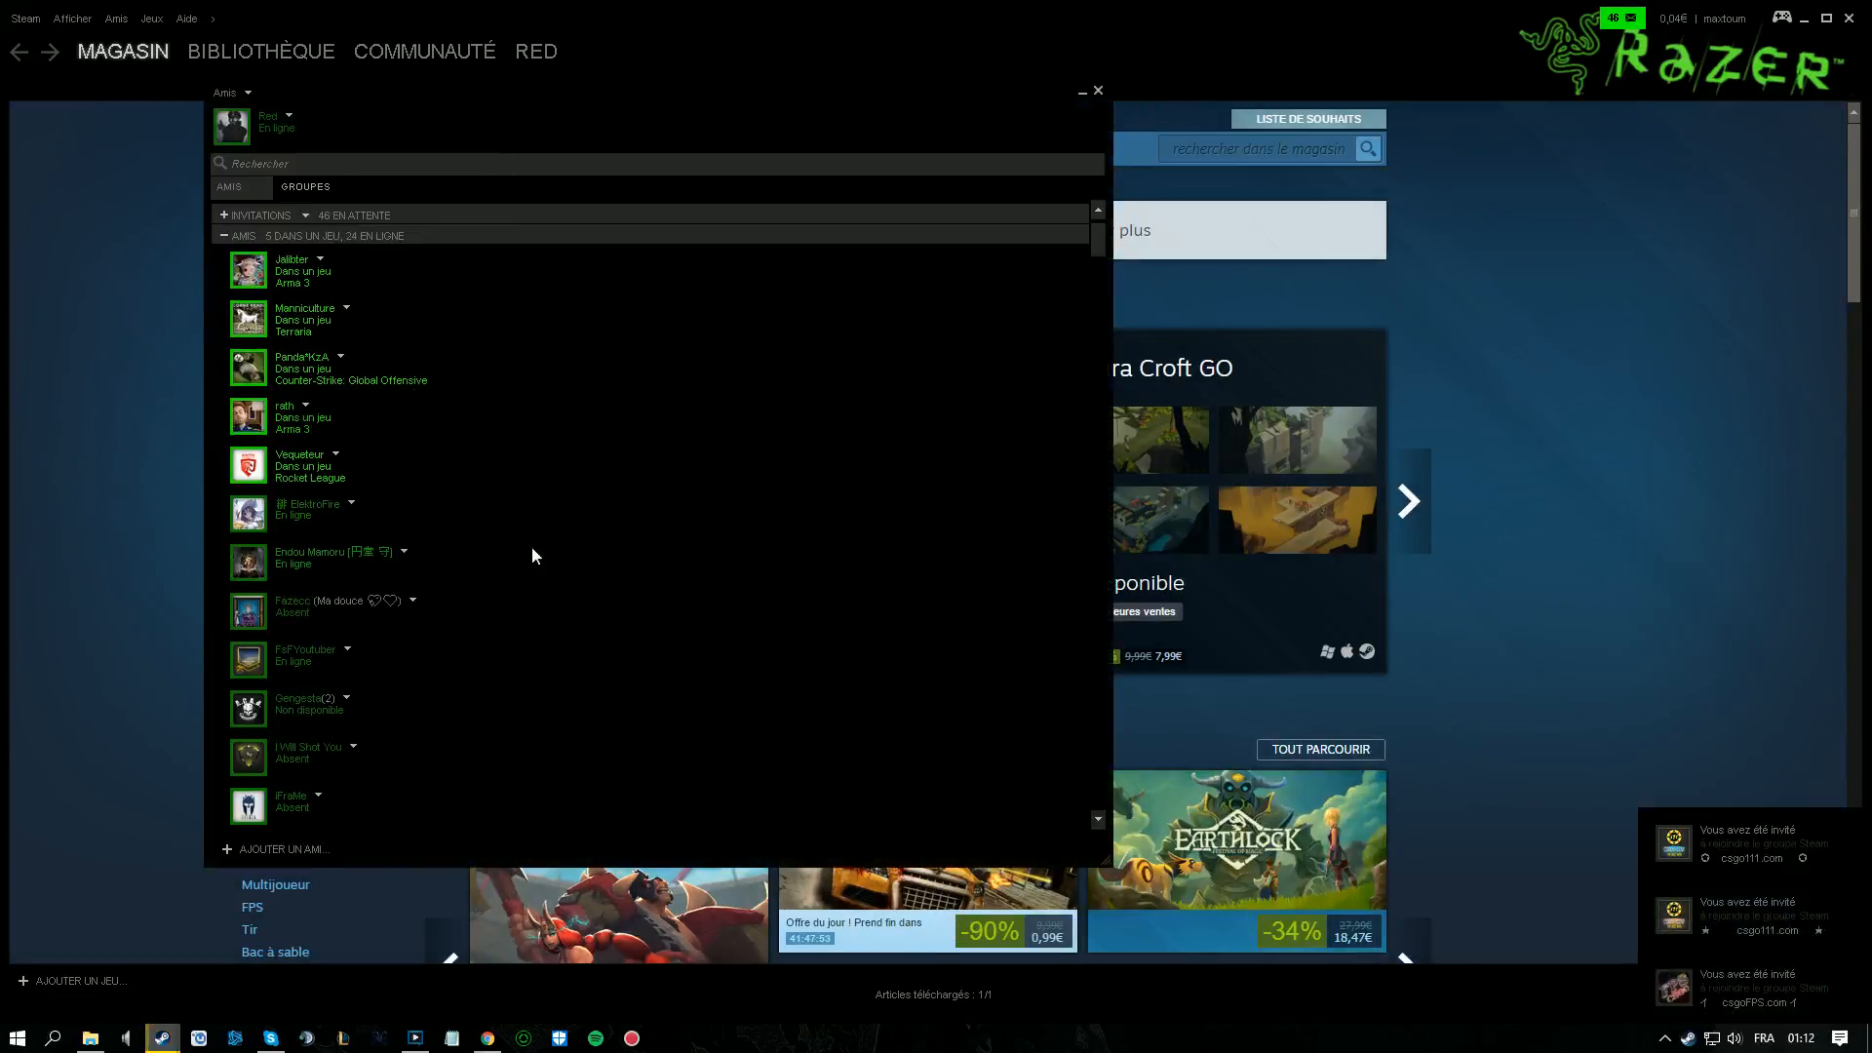
- Look through Steam's friends list to review its Razer skin styling, and close the list
scroll(535, 558, "down", 1)
scroll(536, 553, "down", 5)
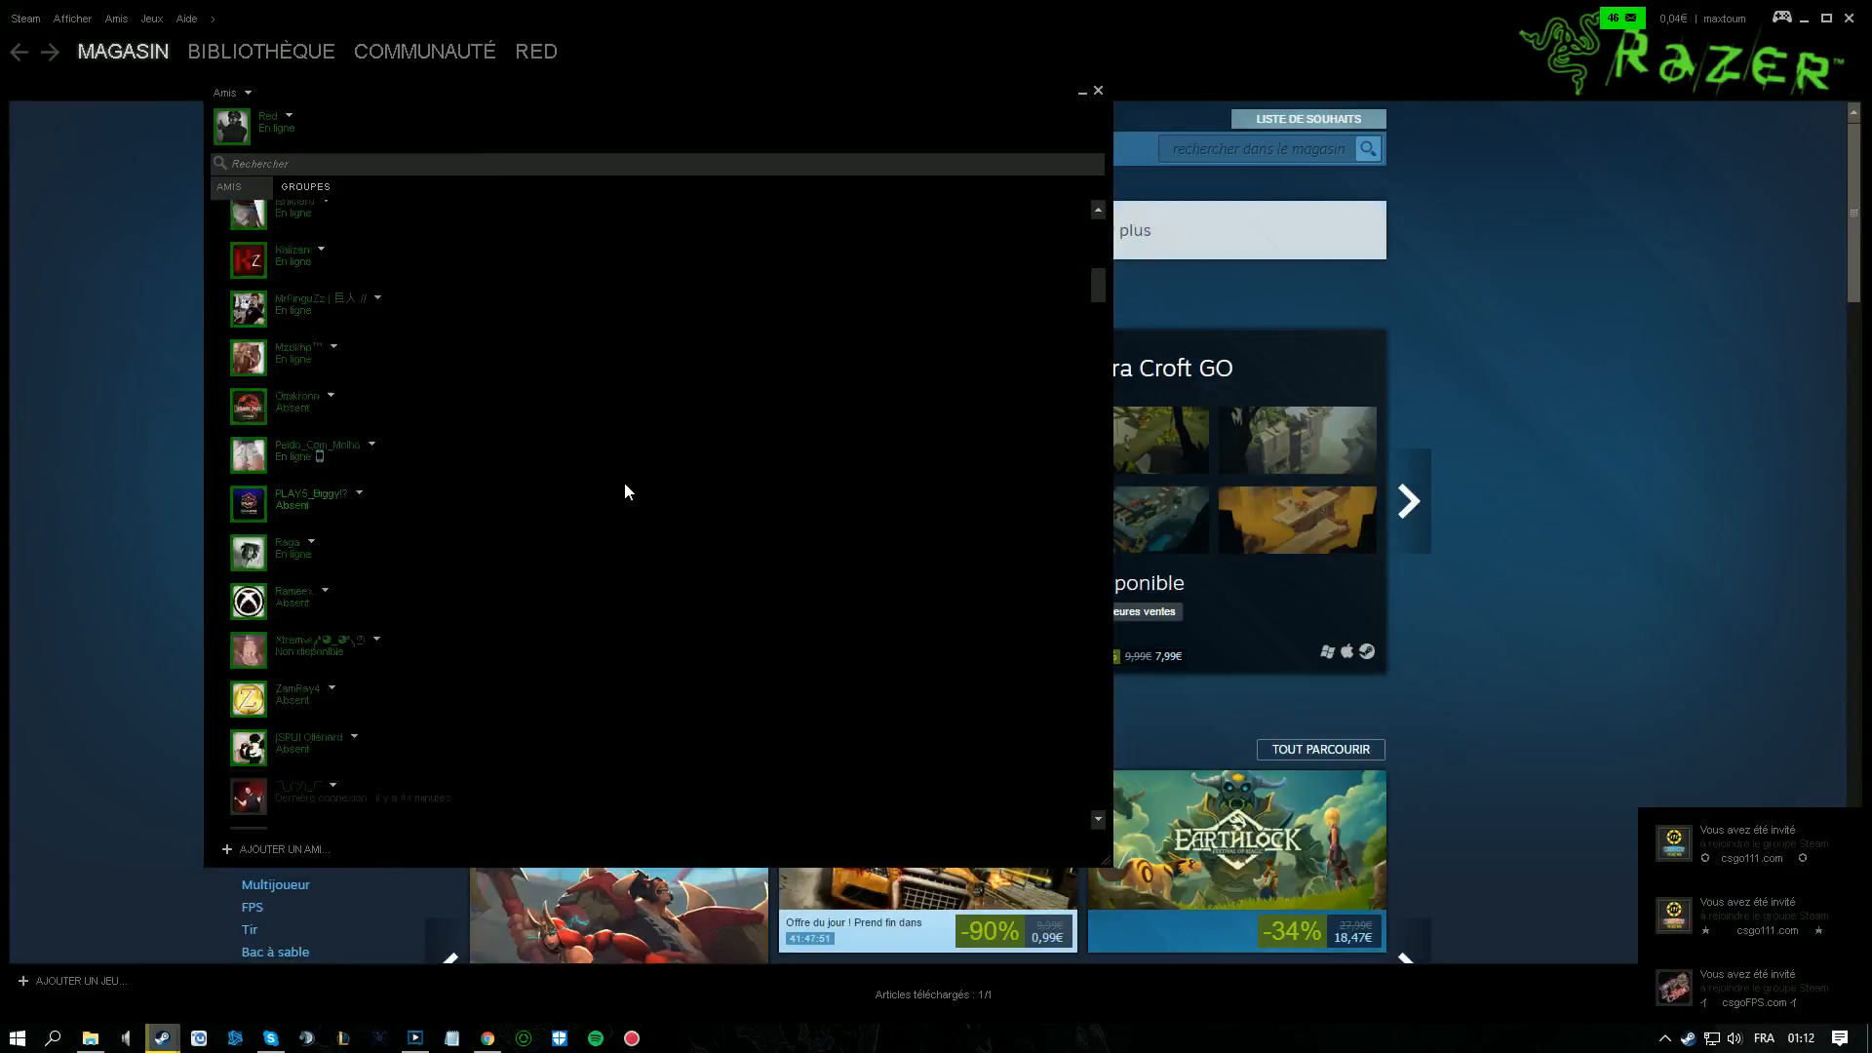
scroll(625, 485, "up", 6)
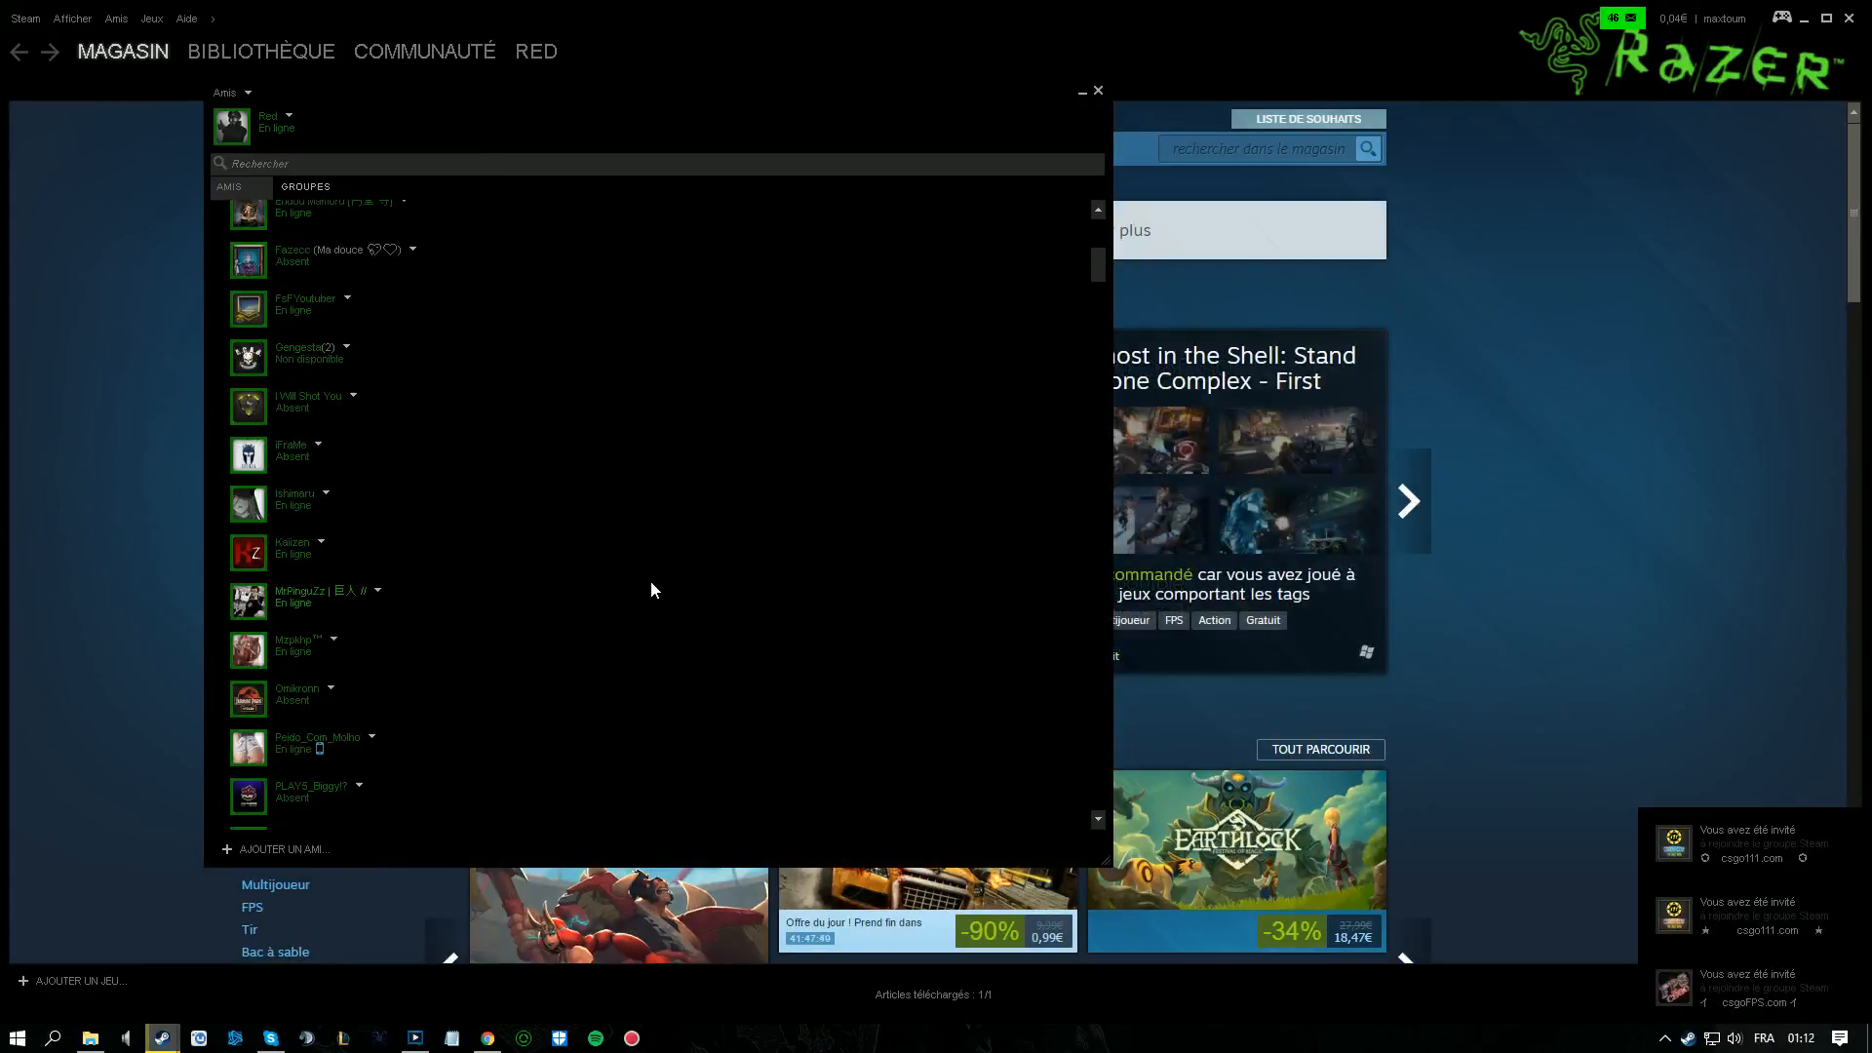
scroll(358, 702, "up", 3)
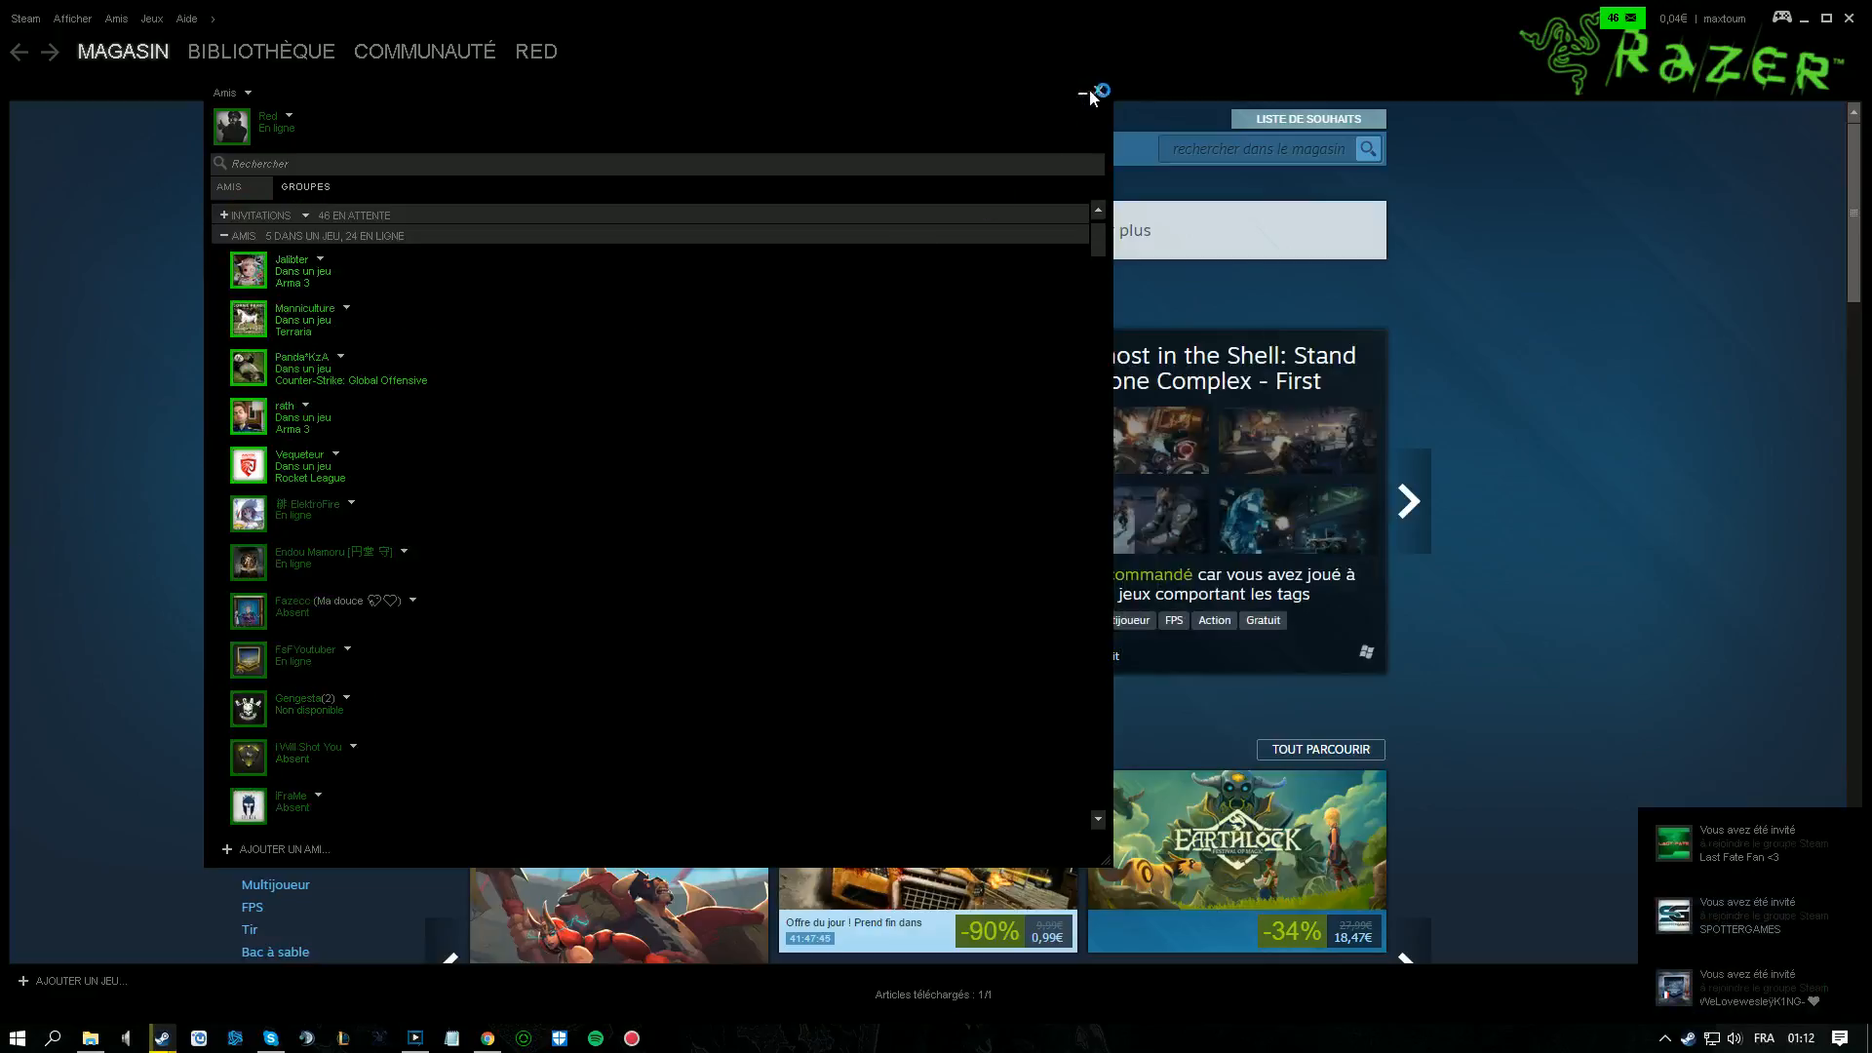
left_click(1098, 90)
- Review the library's skin on the pages for The Elder Scrolls Online, Call of Duty: Black Ops III and Tom Clancy's Rainbow Six Siege
left_click(261, 51)
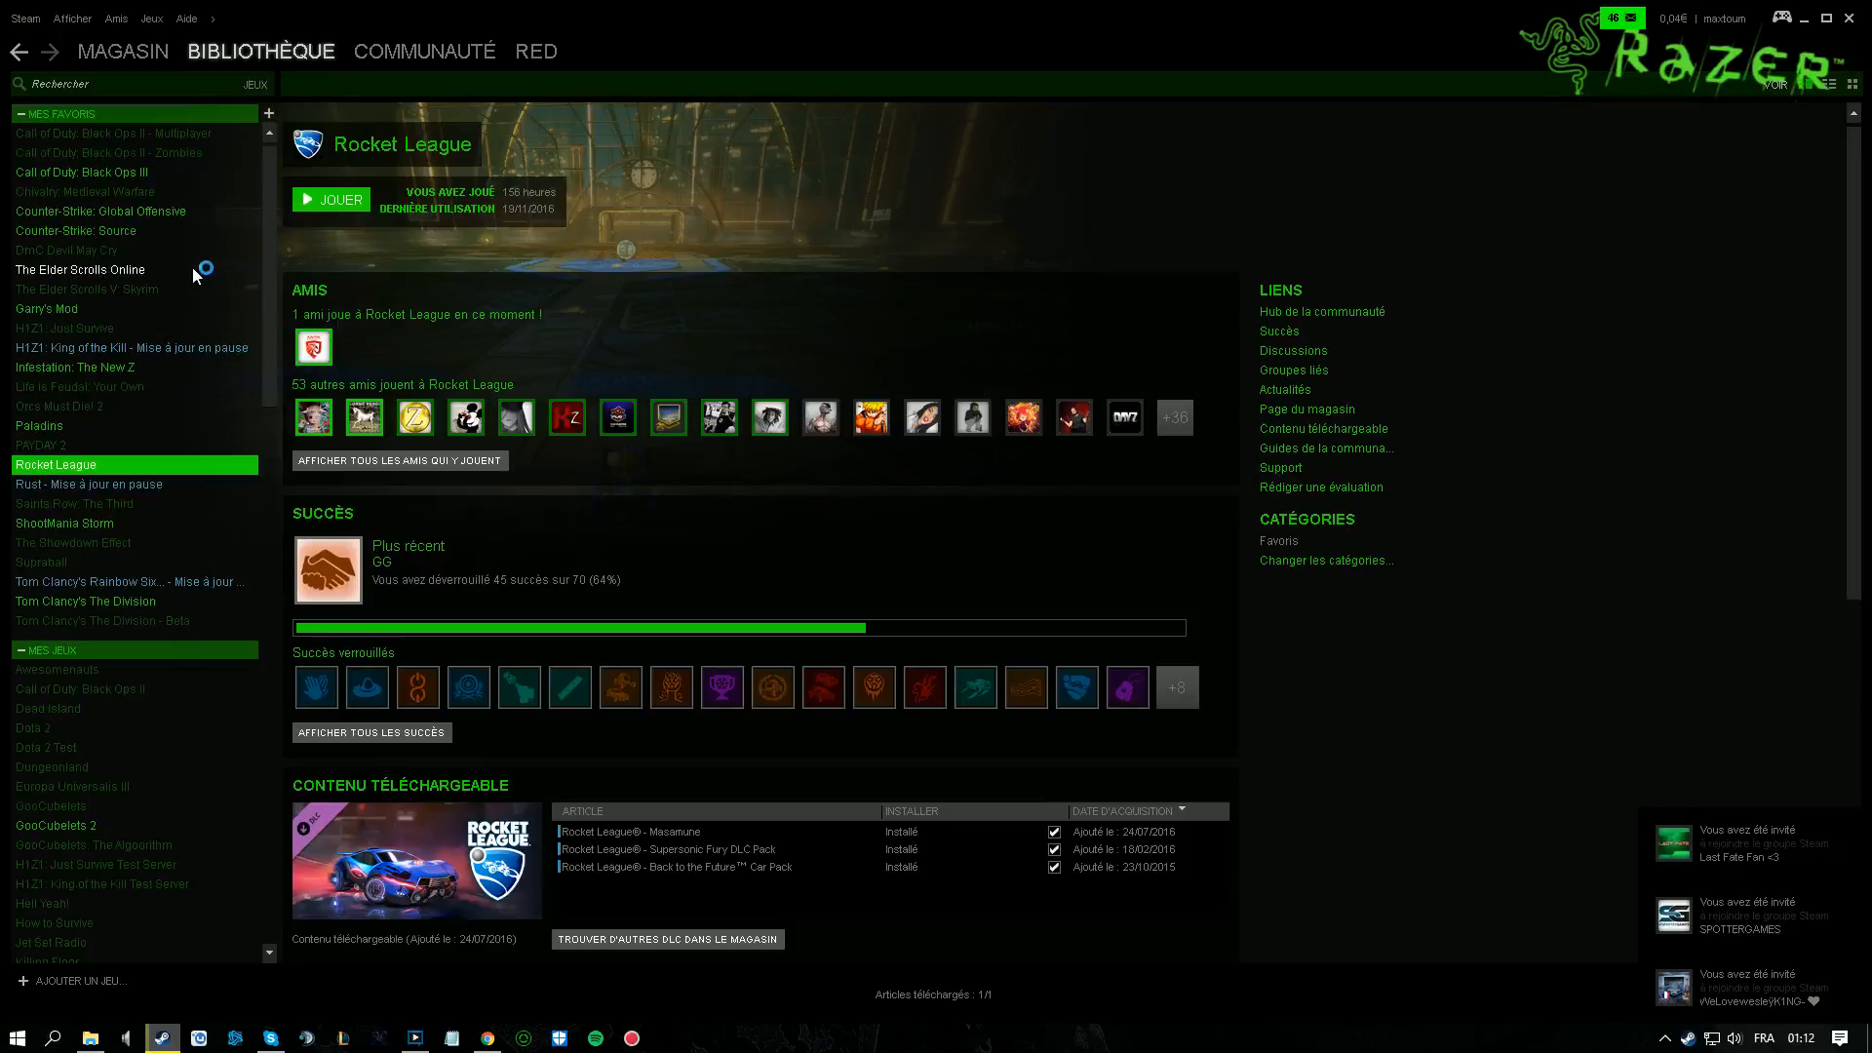
left_click(191, 267)
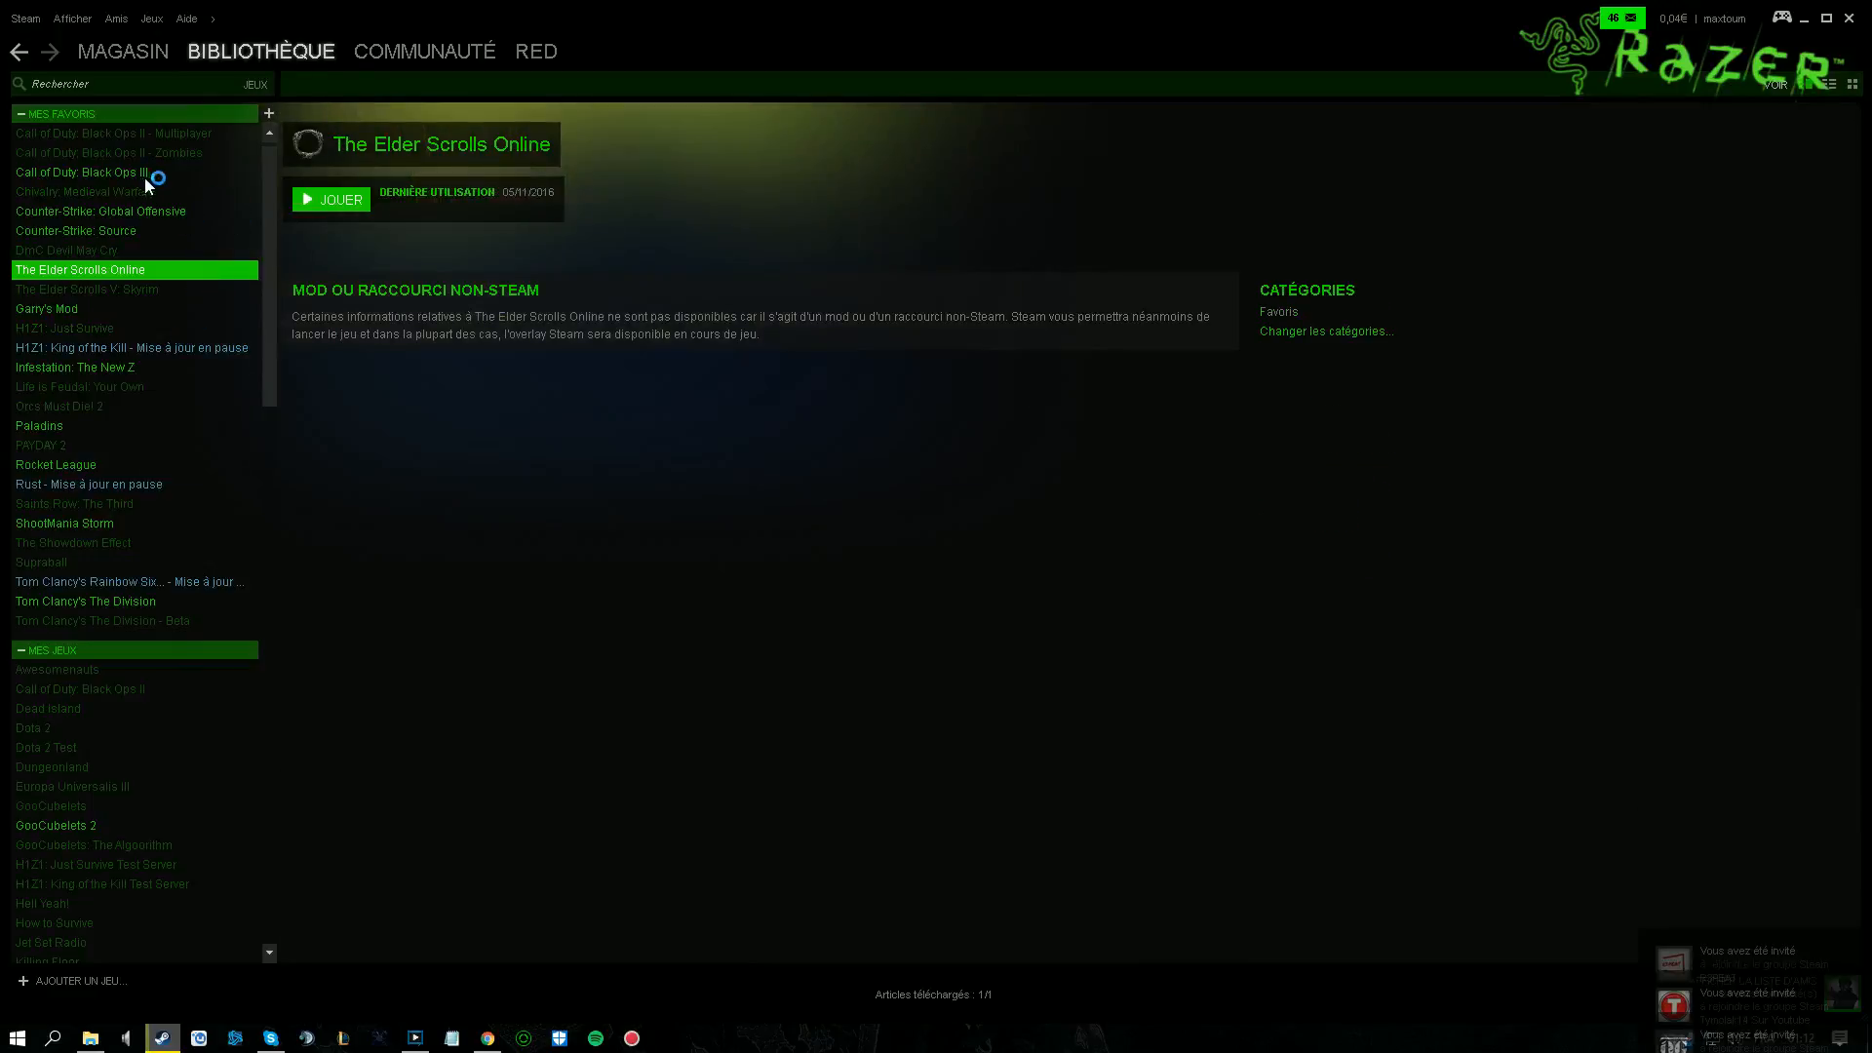
left_click(142, 174)
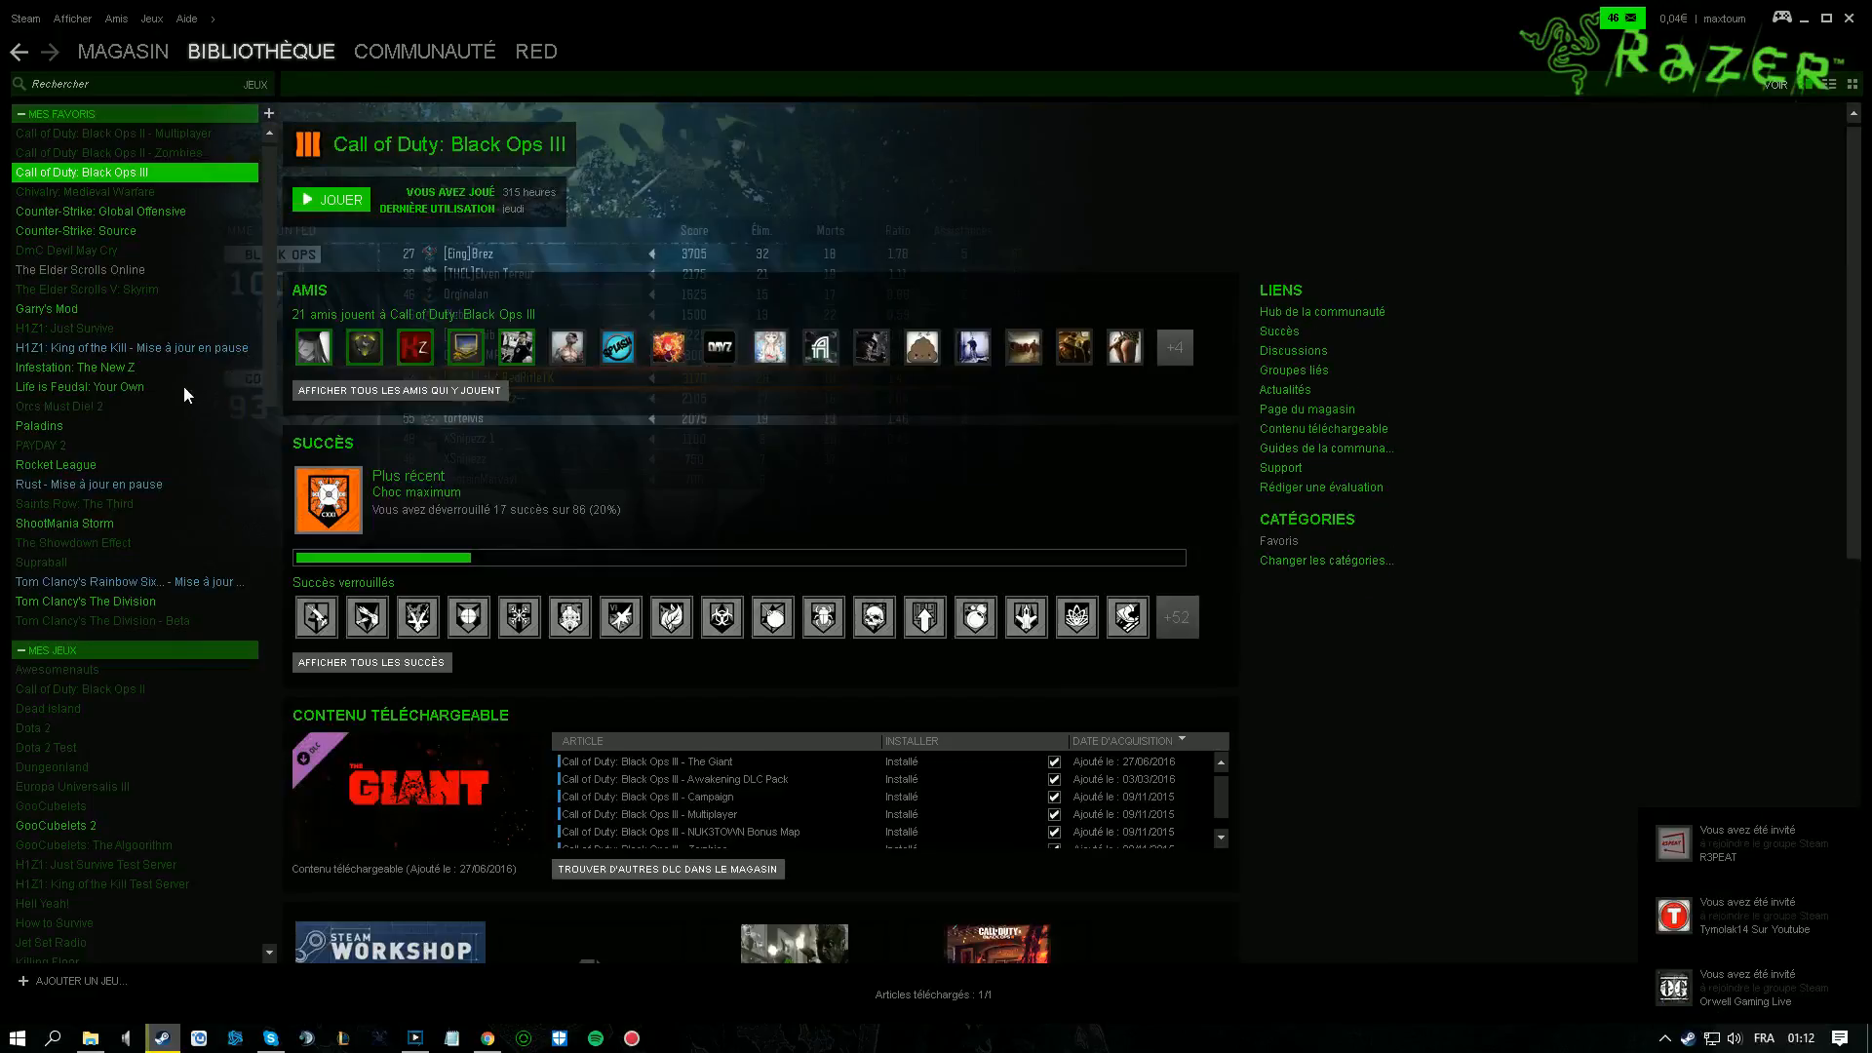
left_click(199, 582)
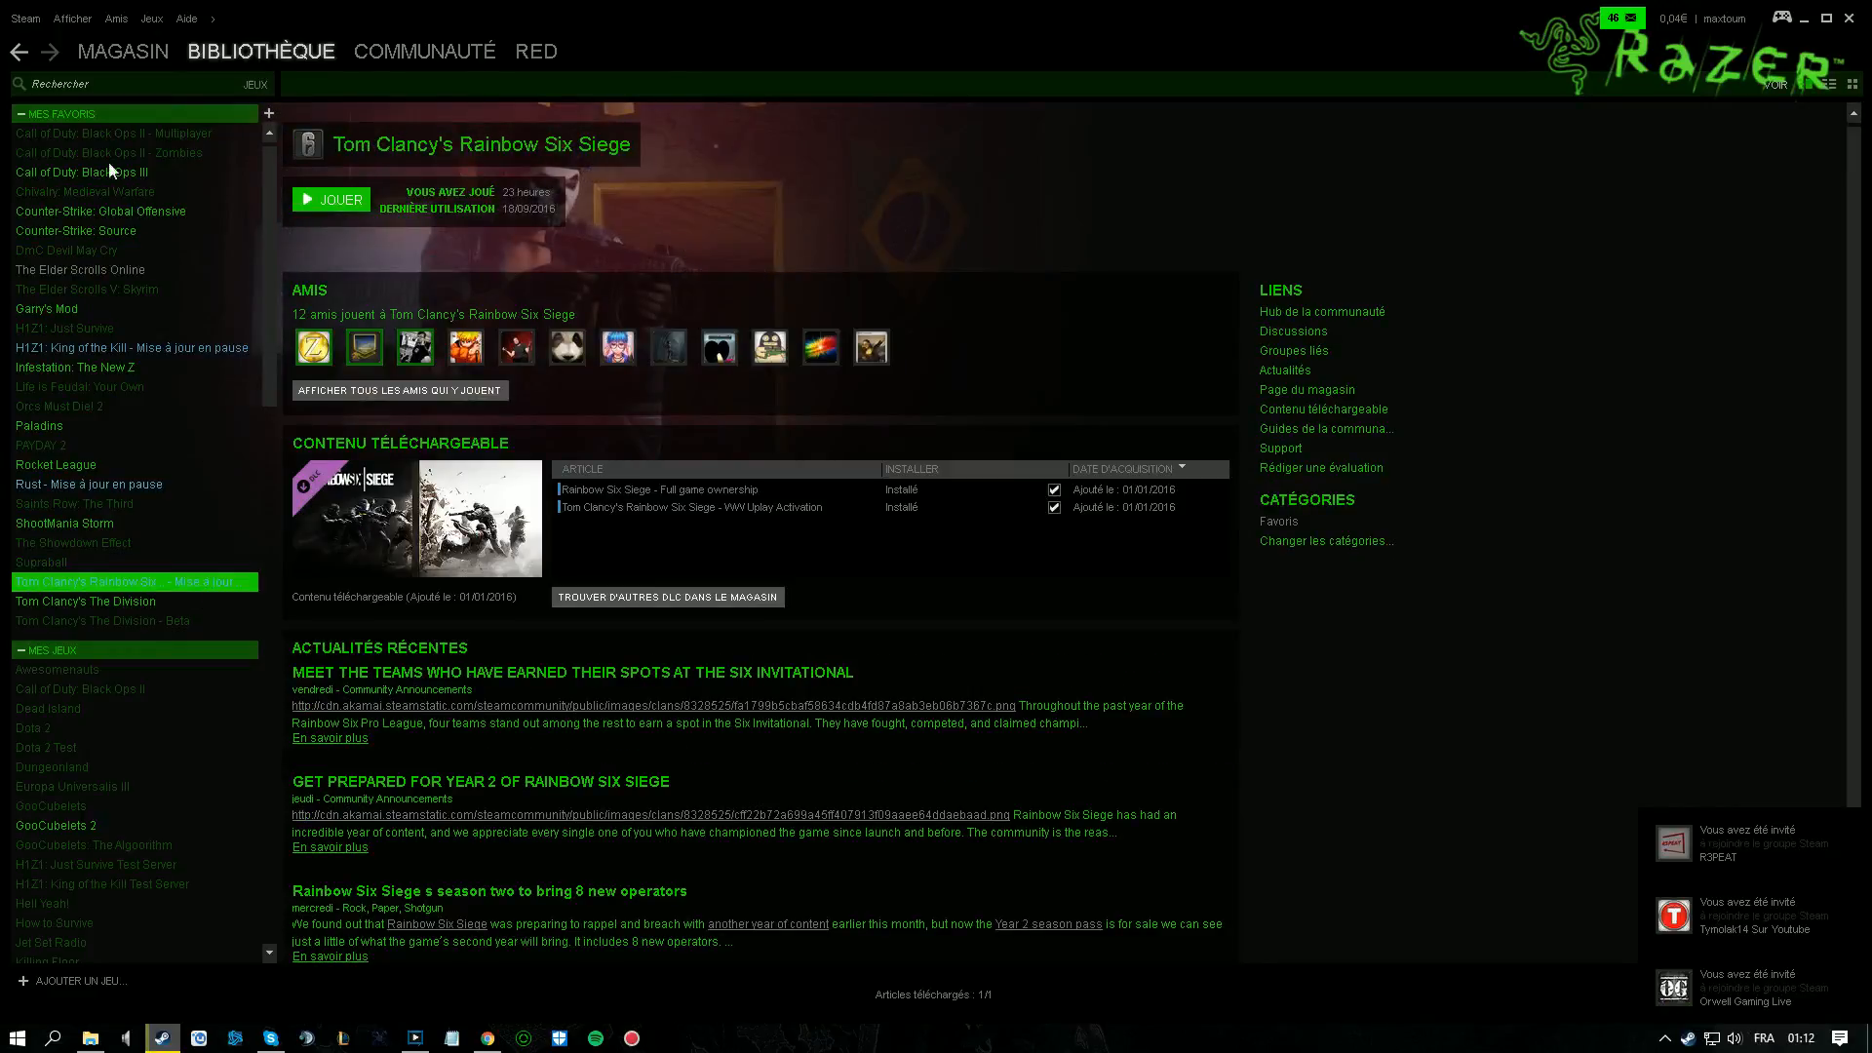
- Open Steam's settings and look over the Voix, Téléchargements, Cloud and Streaming local pages
left_click(22, 16)
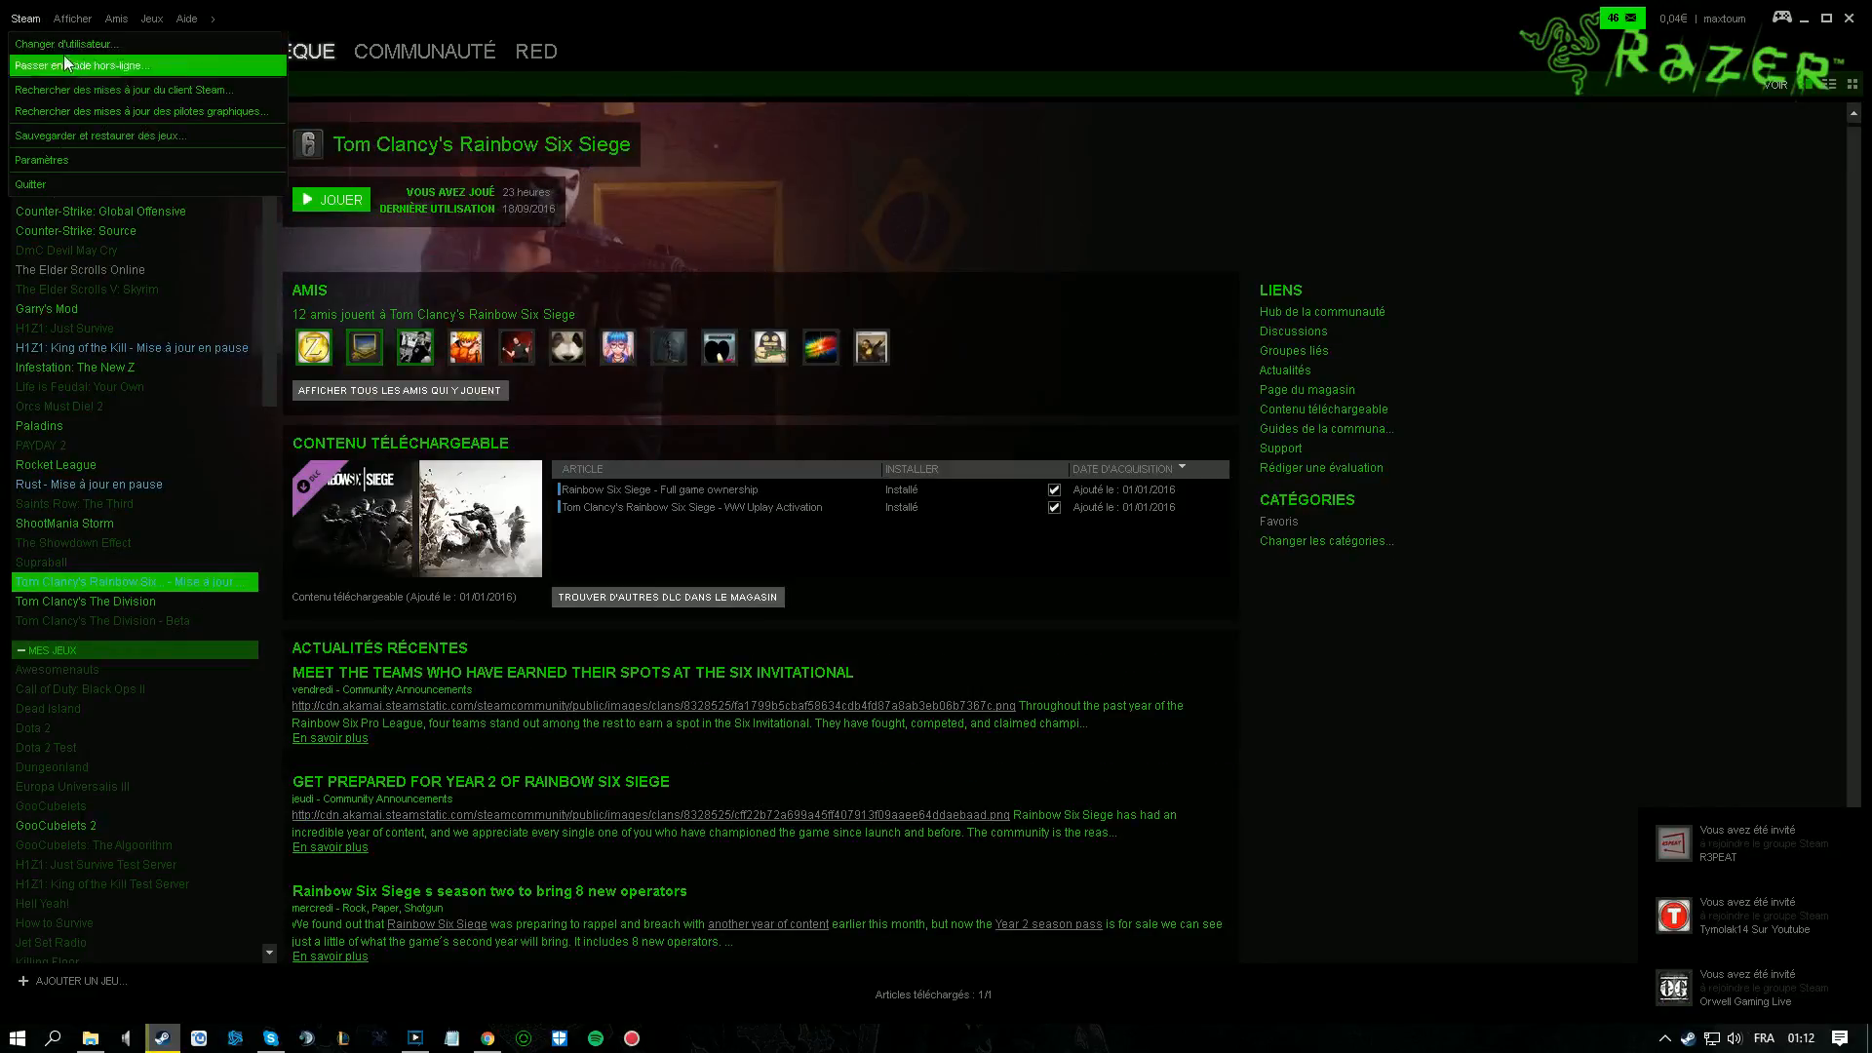
left_click(107, 138)
left_click(702, 523)
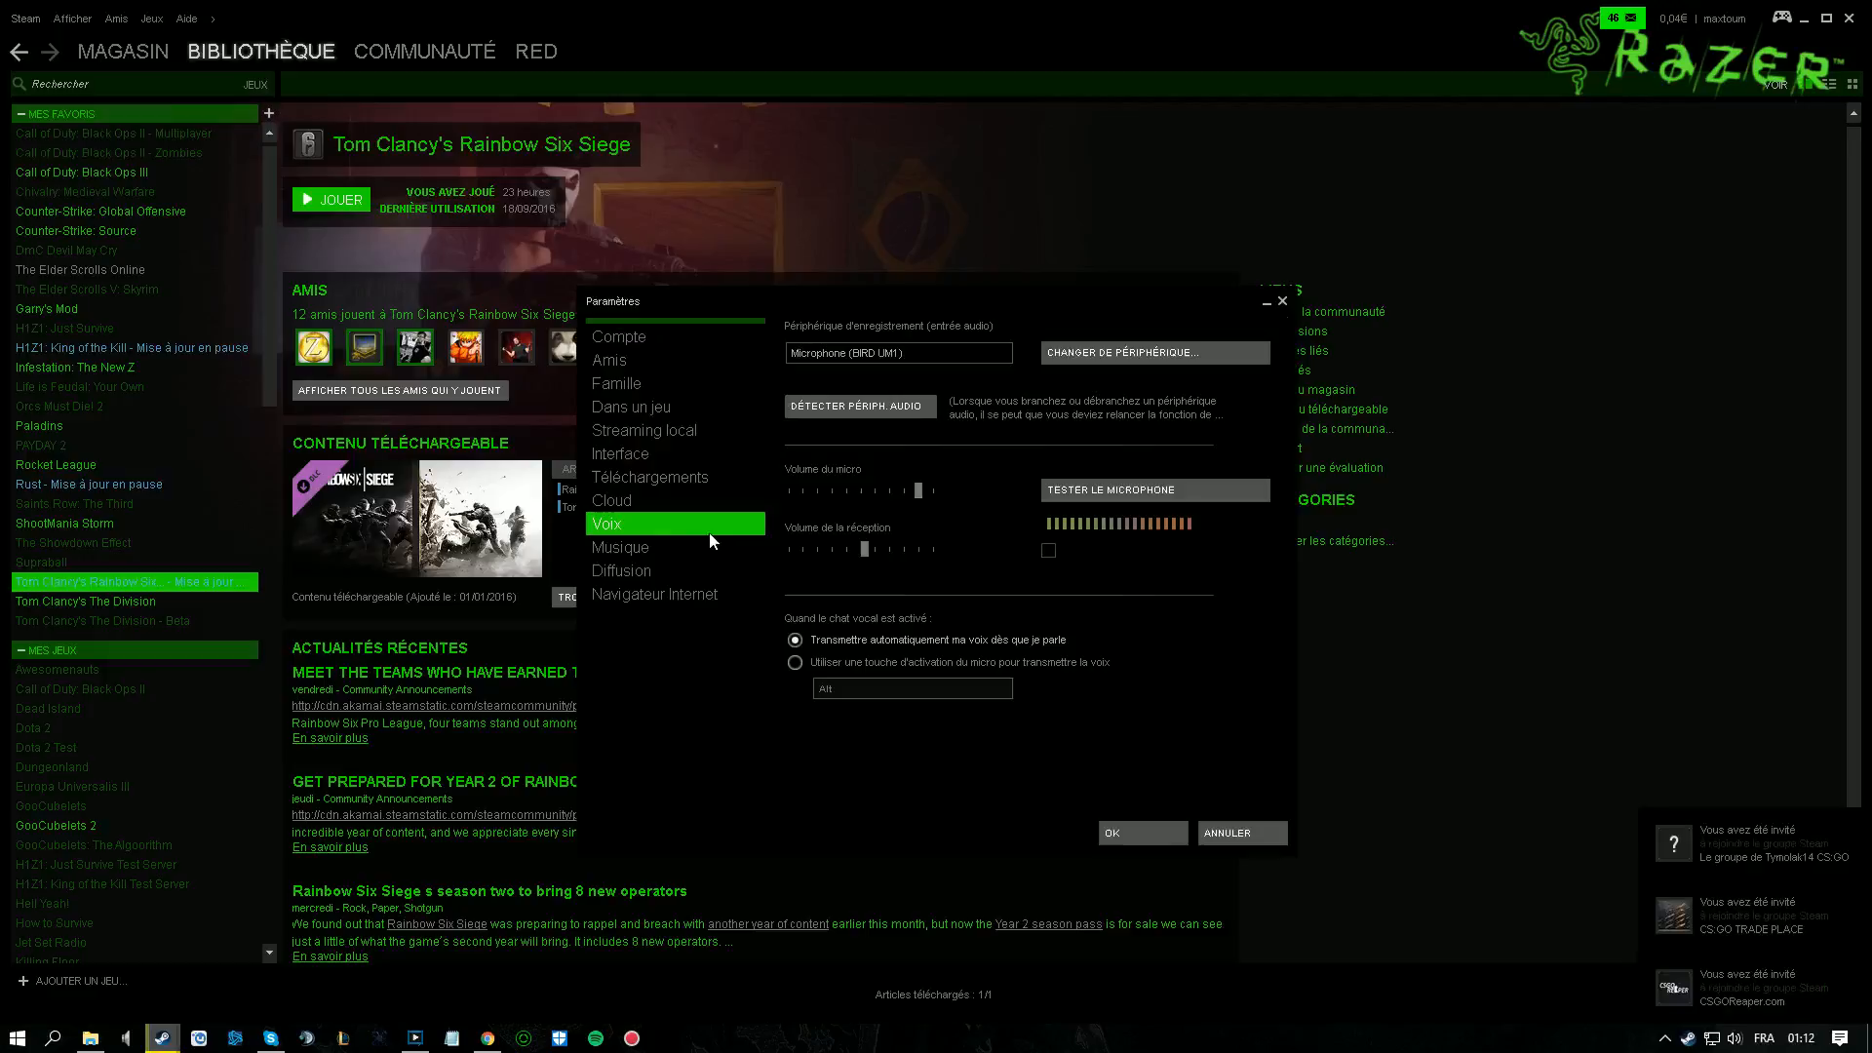
left_click(647, 500)
left_click(653, 477)
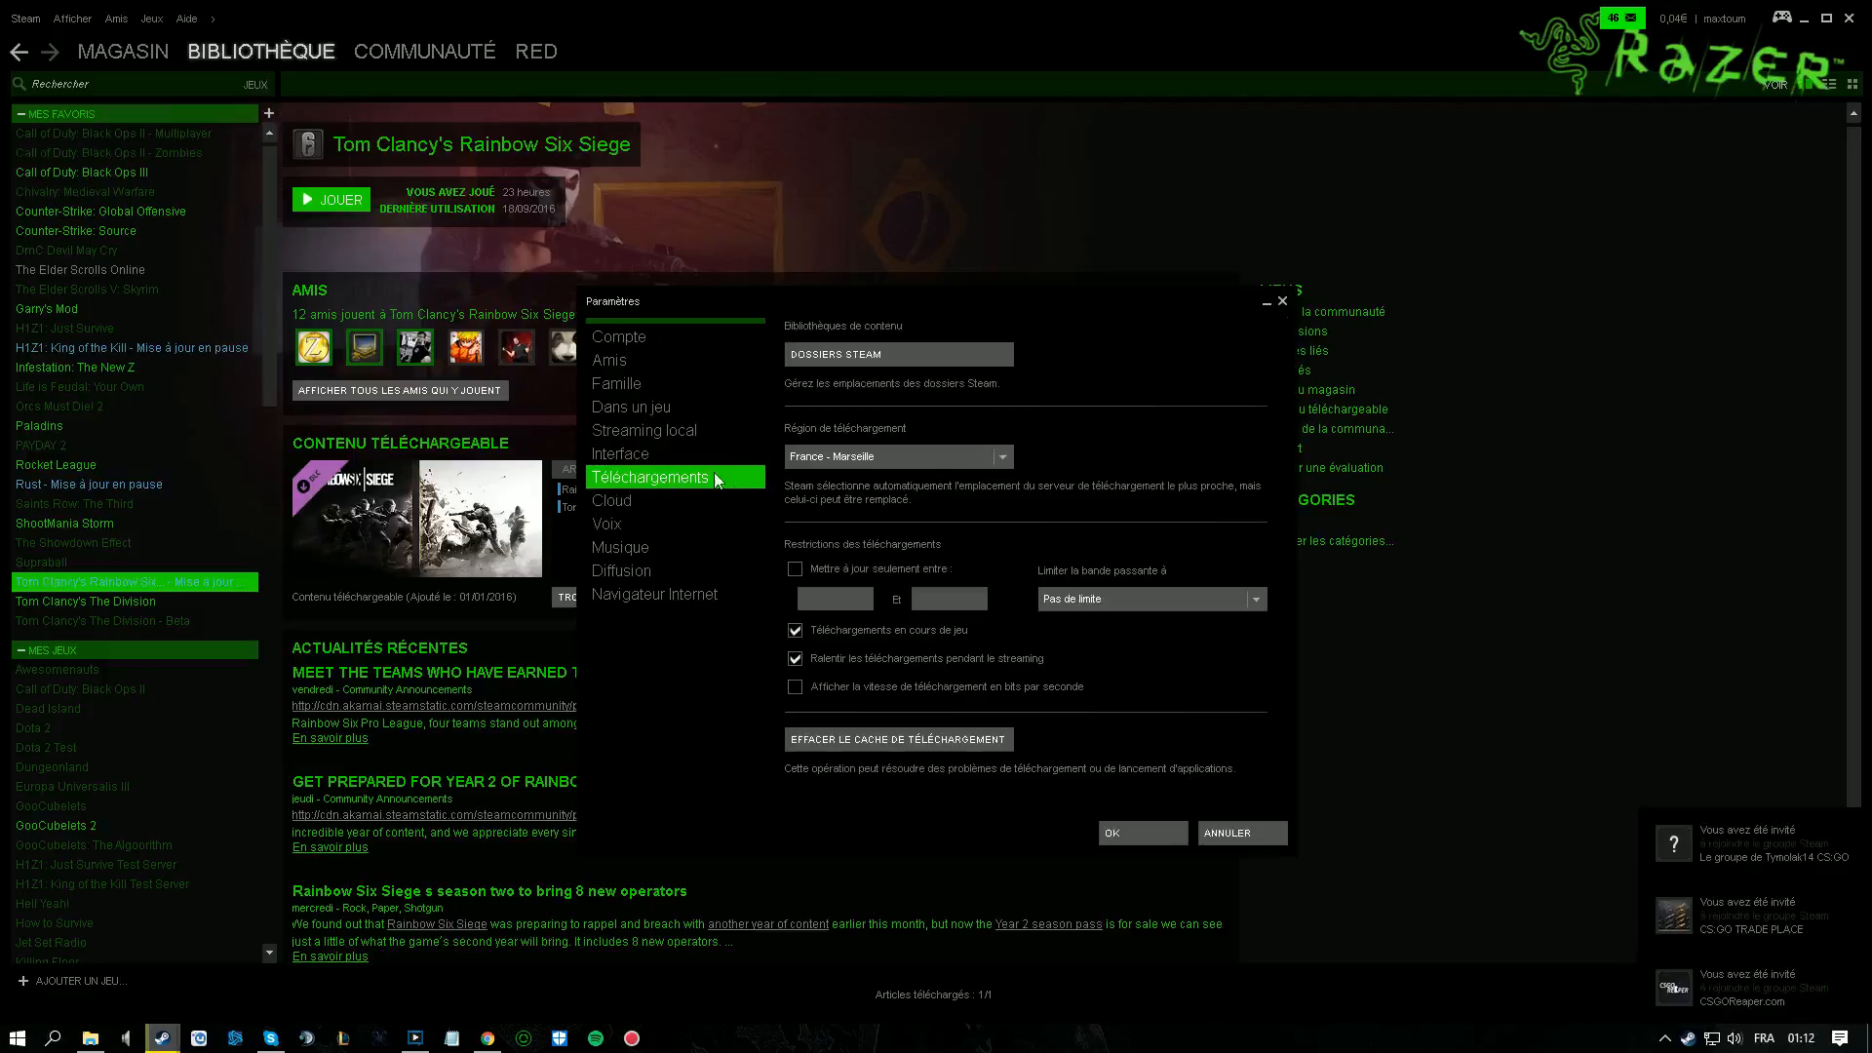
left_click(688, 502)
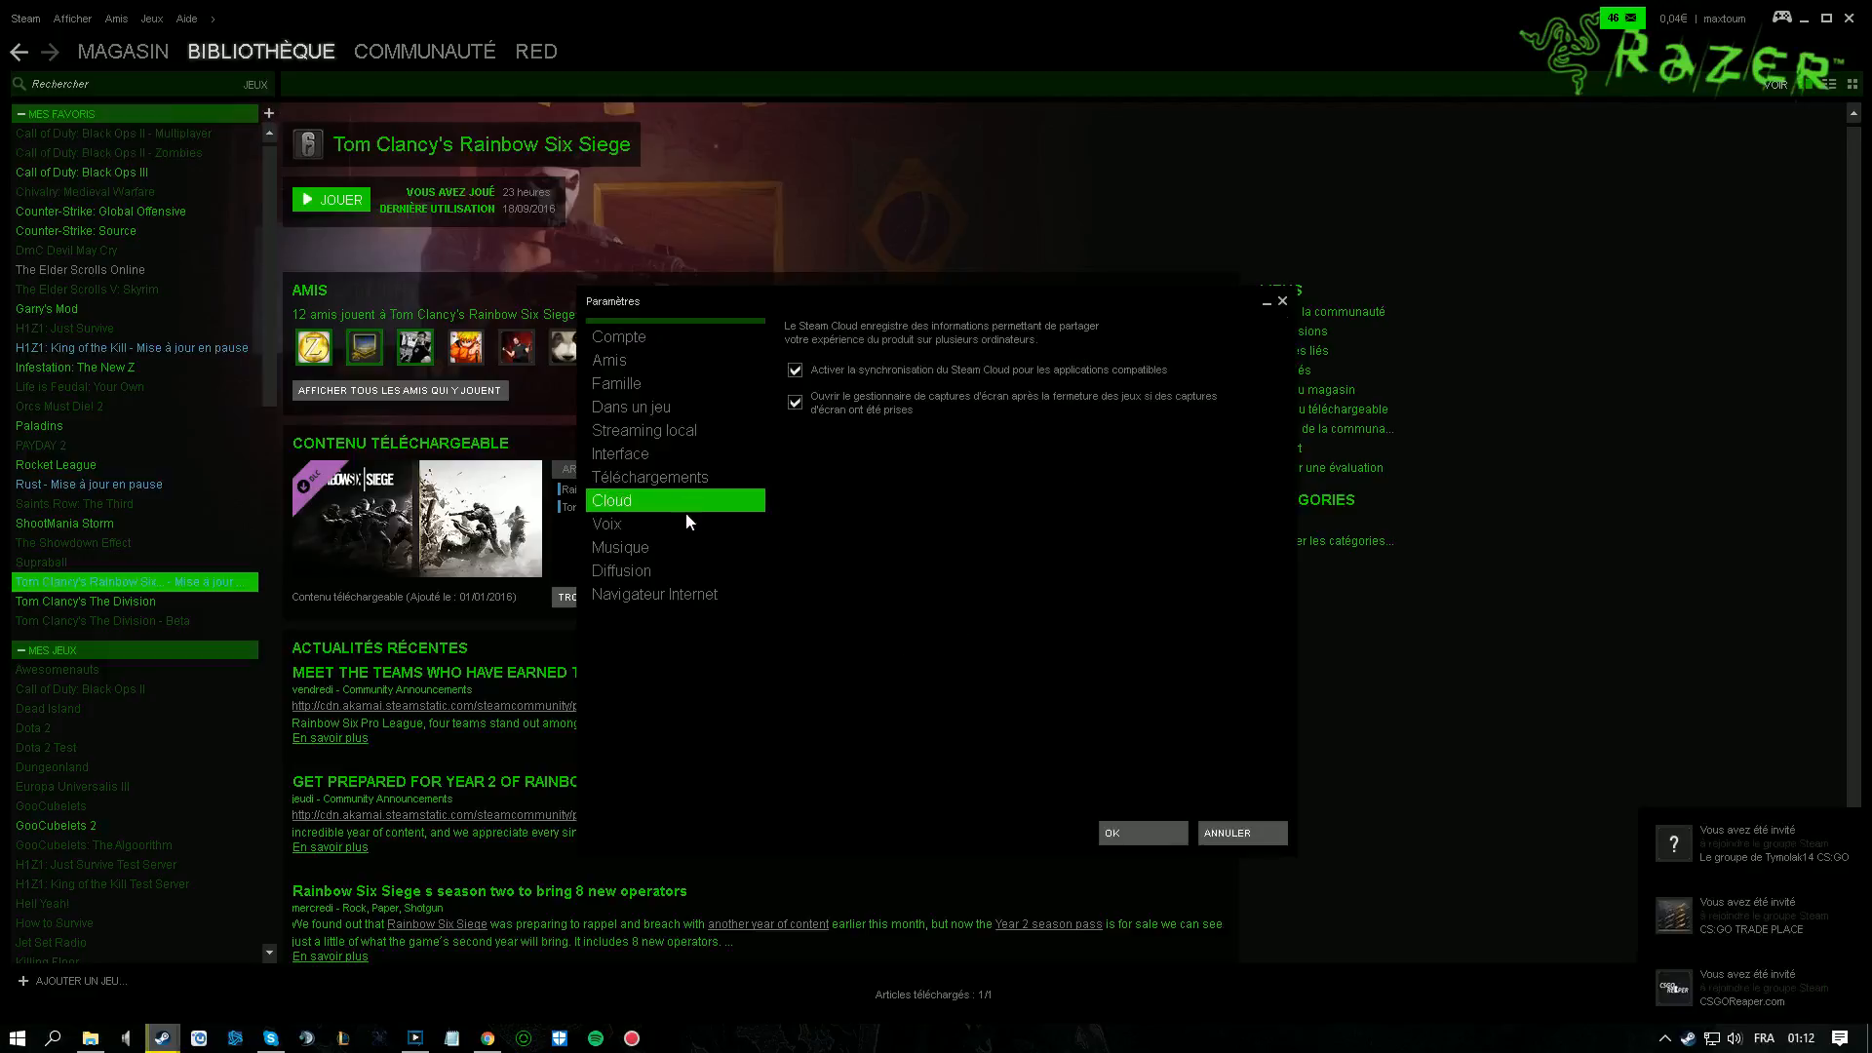
left_click(643, 430)
- Set Steam's skin to "Skin par défaut" in the Interface settings, apply the change and close the Steam window
left_click(624, 454)
left_click(914, 531)
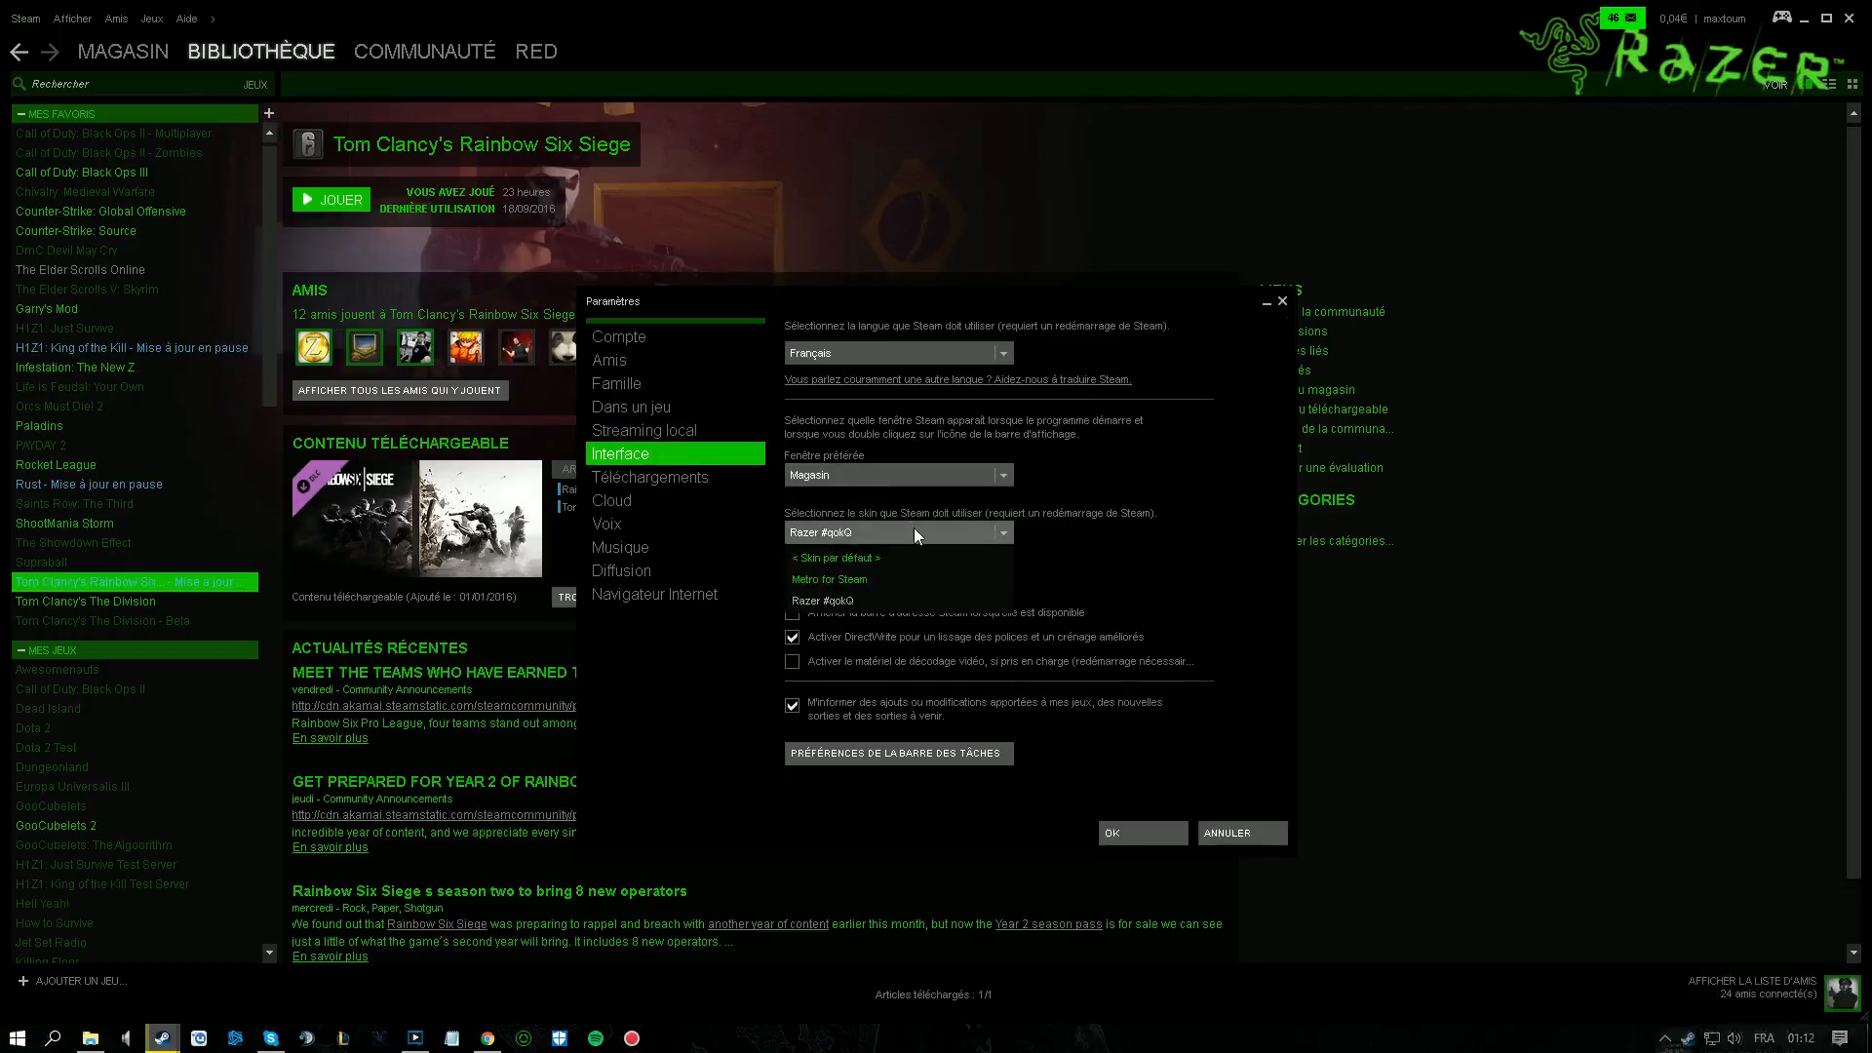
left_click(837, 558)
left_click(1168, 833)
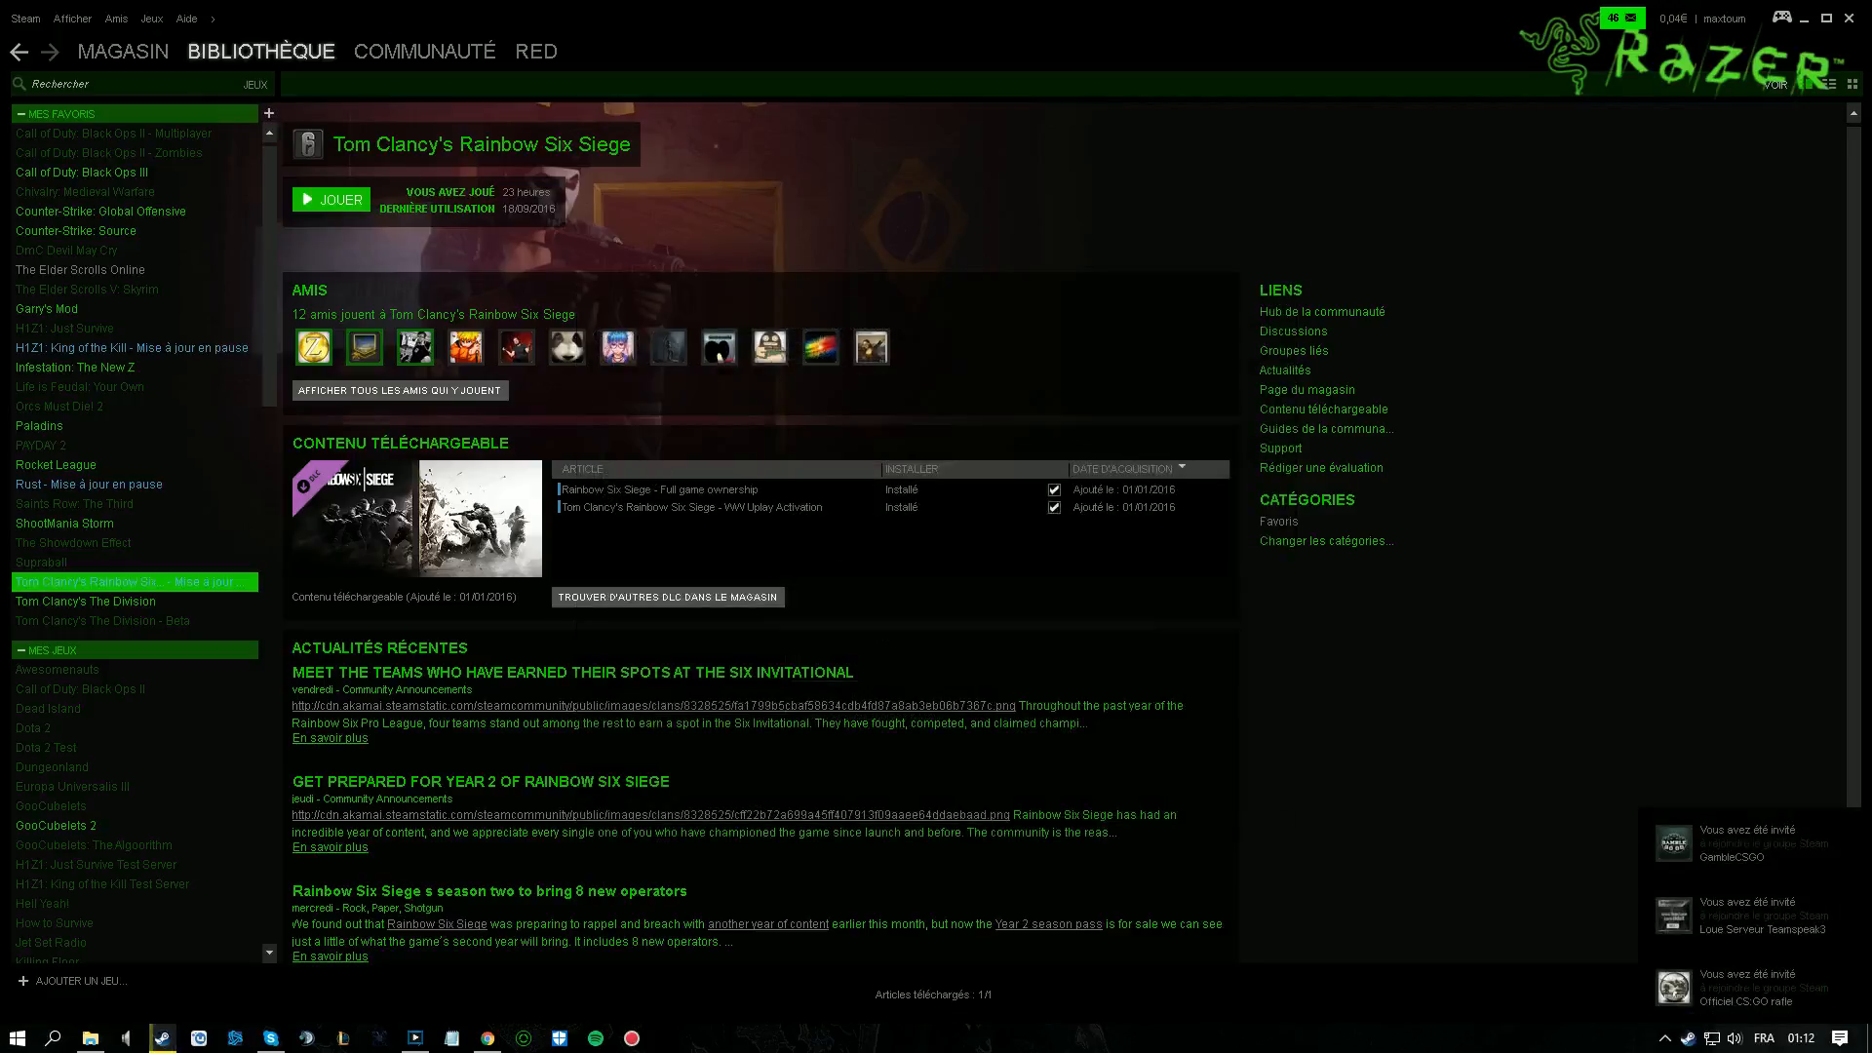
left_click(1835, 23)
left_click(1846, 24)
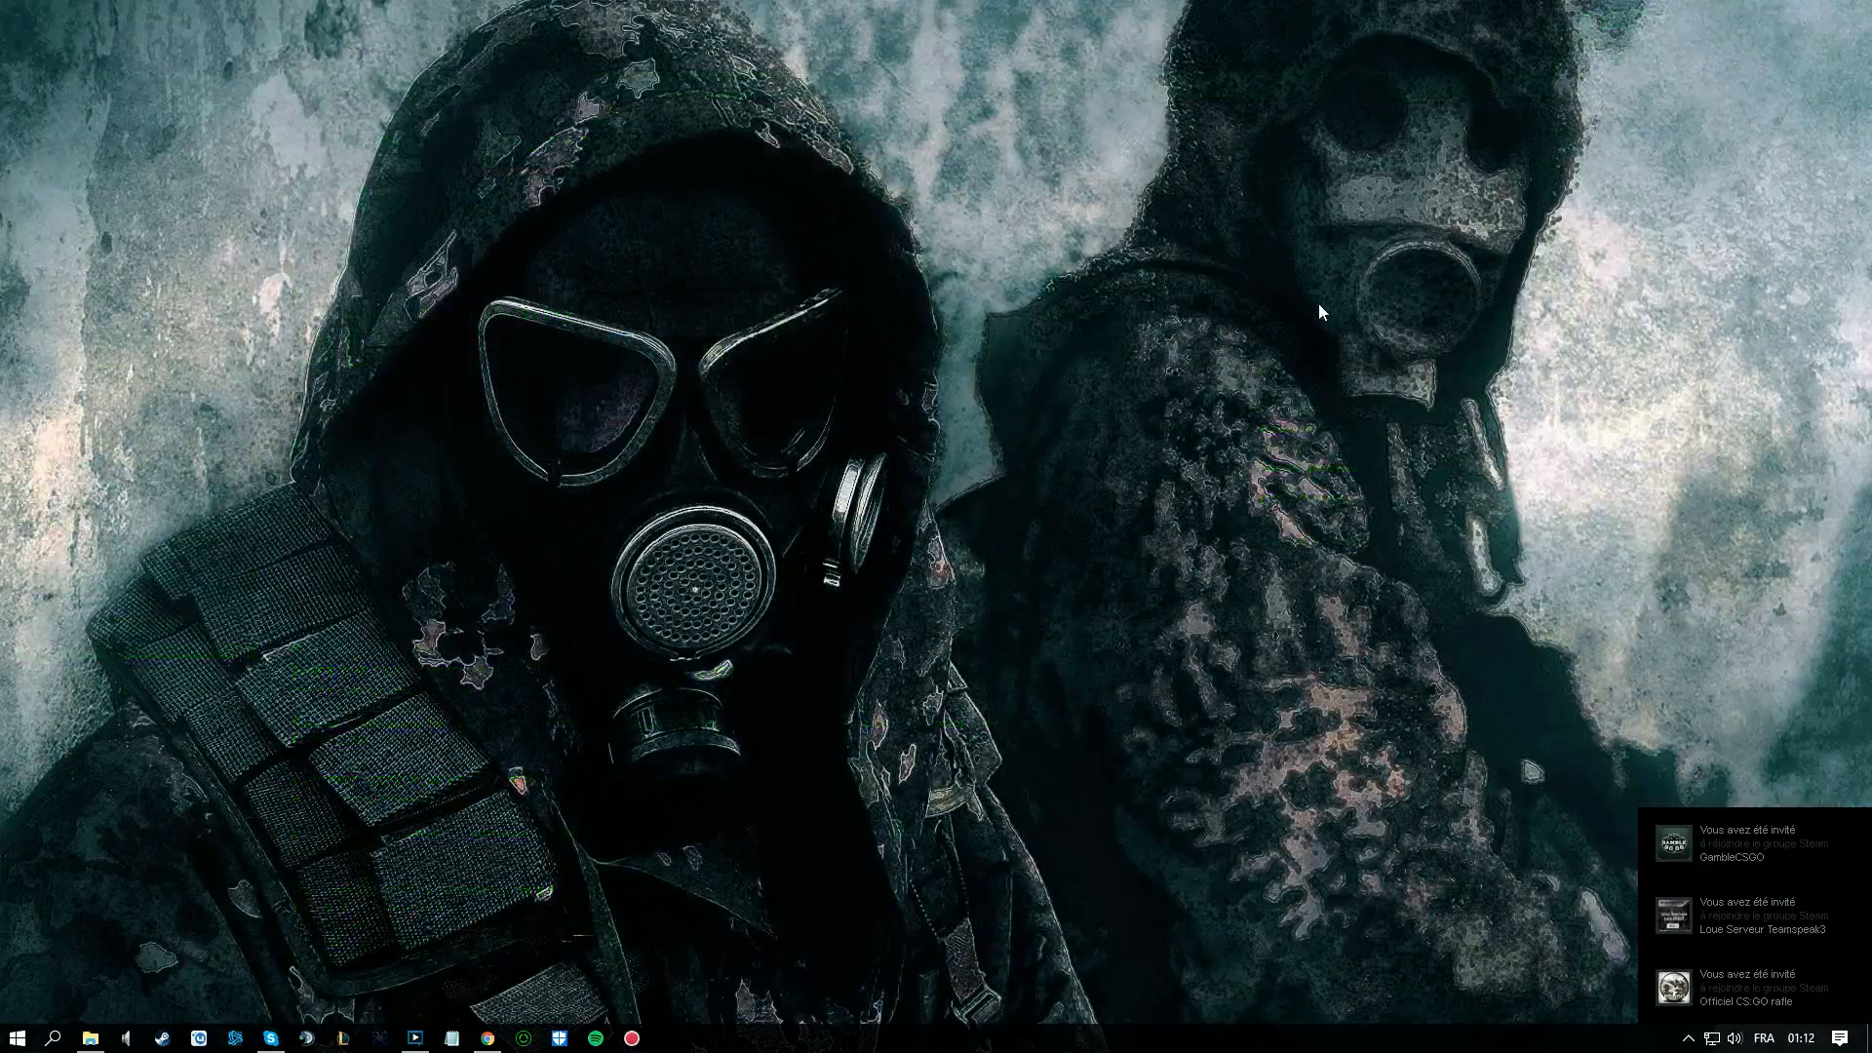